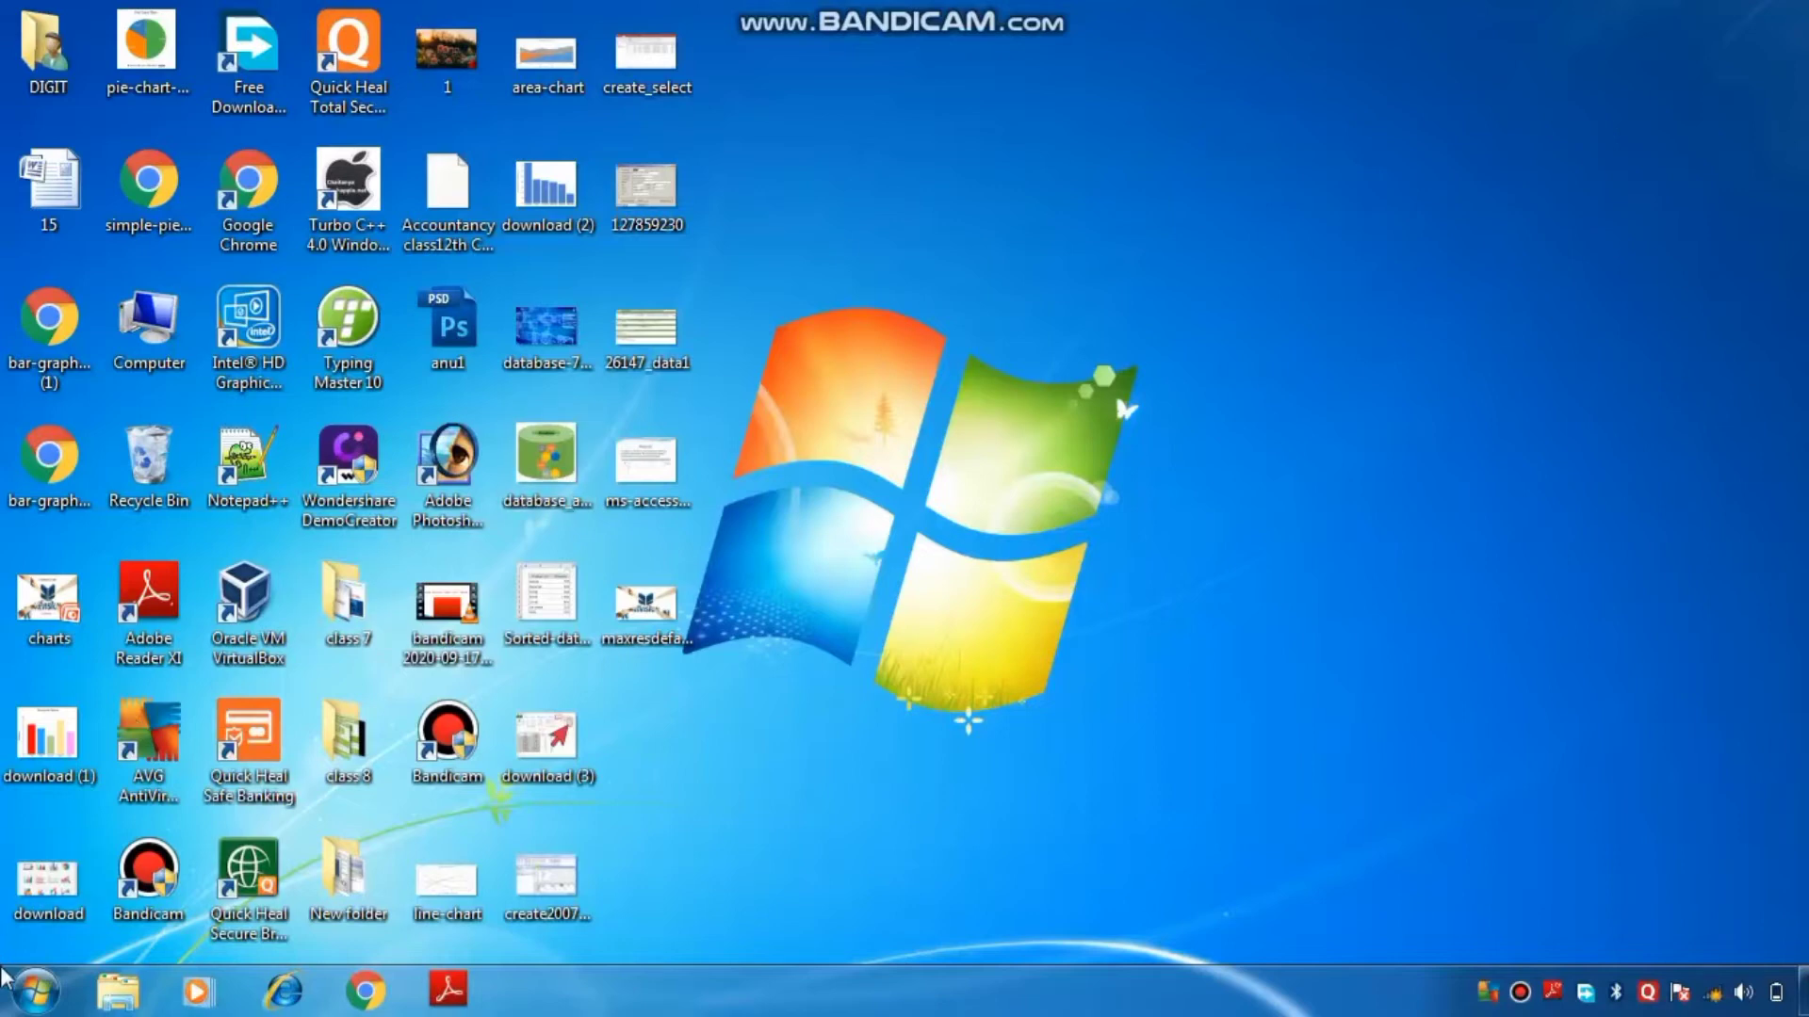
Launch Microsoft Office Excel 2007 from the installed Microsoft Office programs.
click(37, 1001)
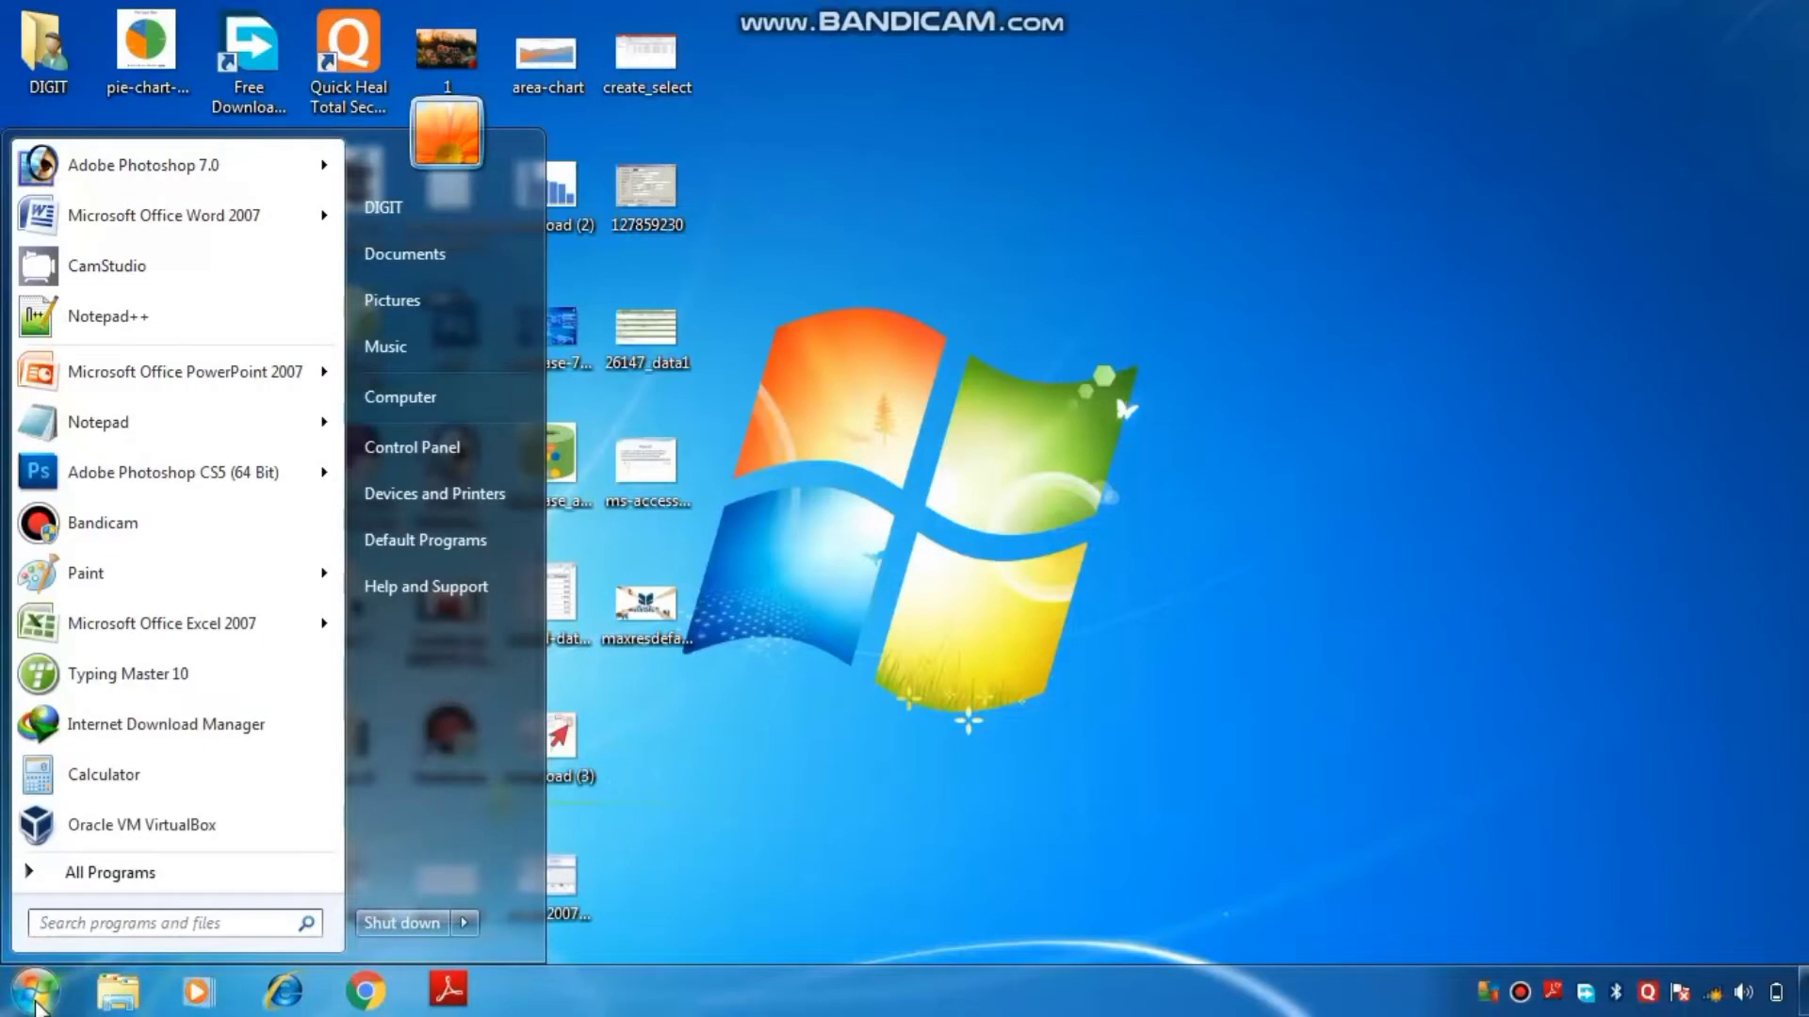
click(135, 876)
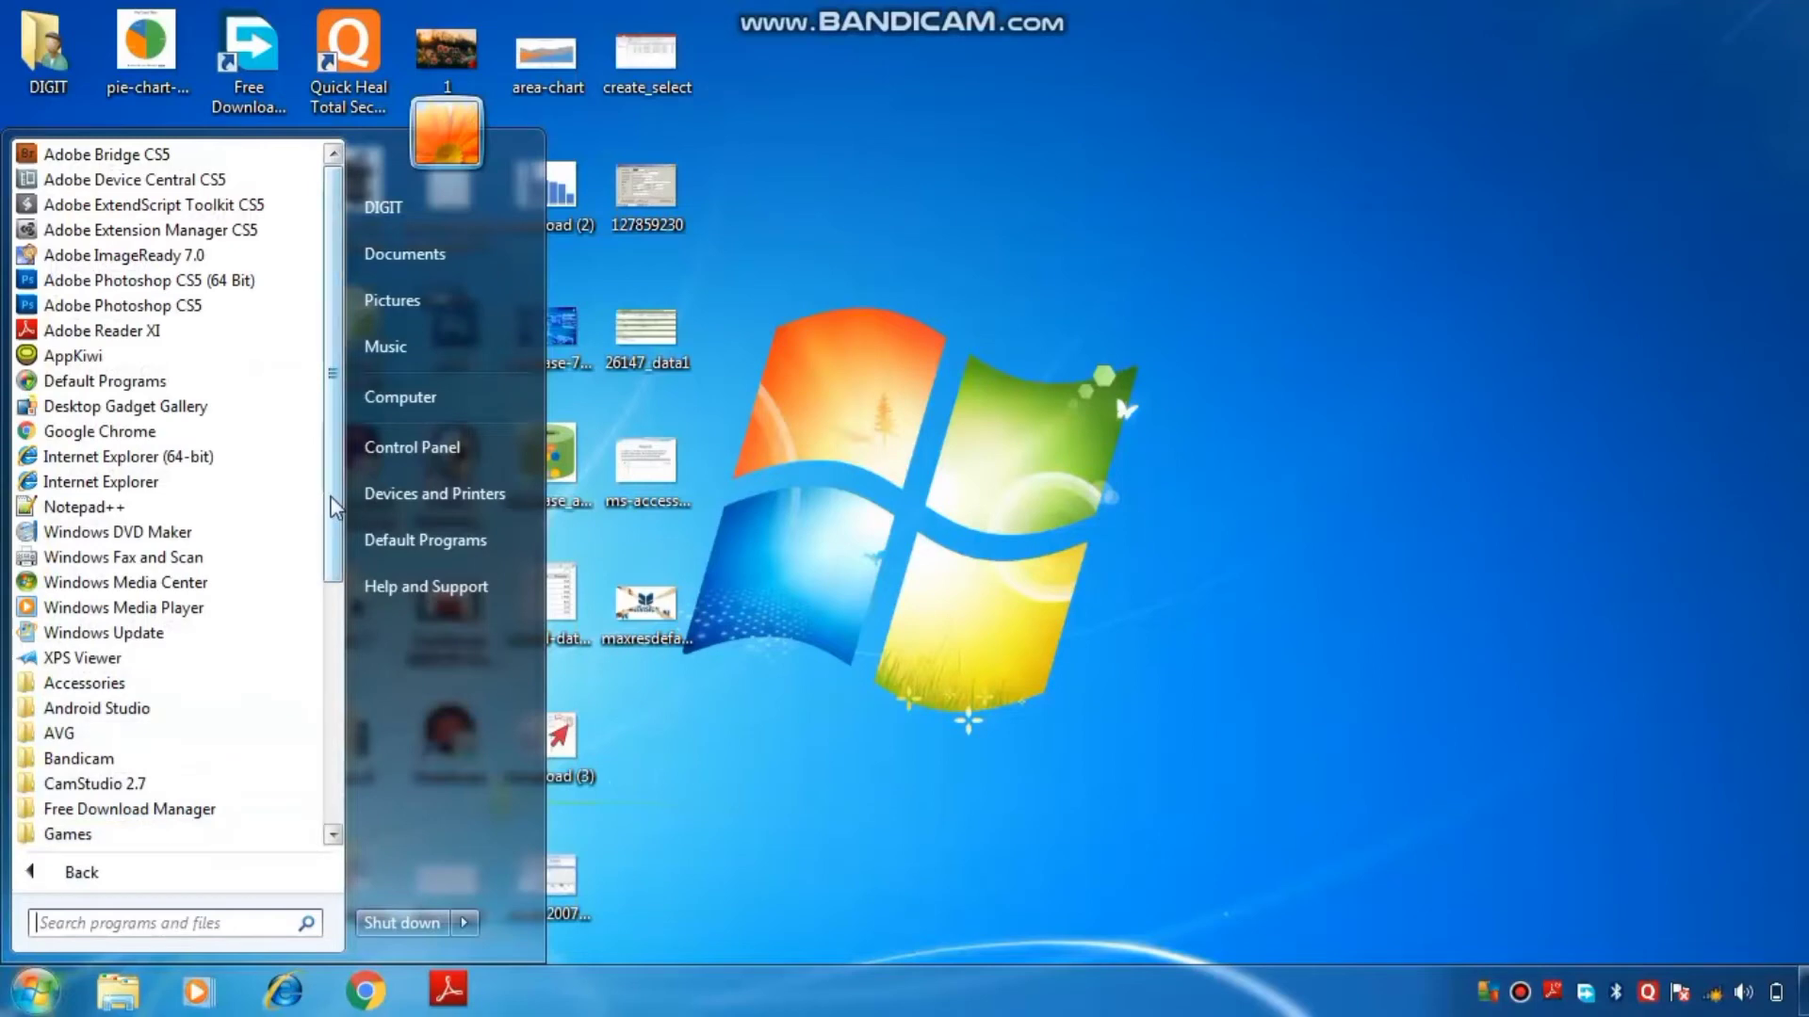
drag(332, 506, 331, 627)
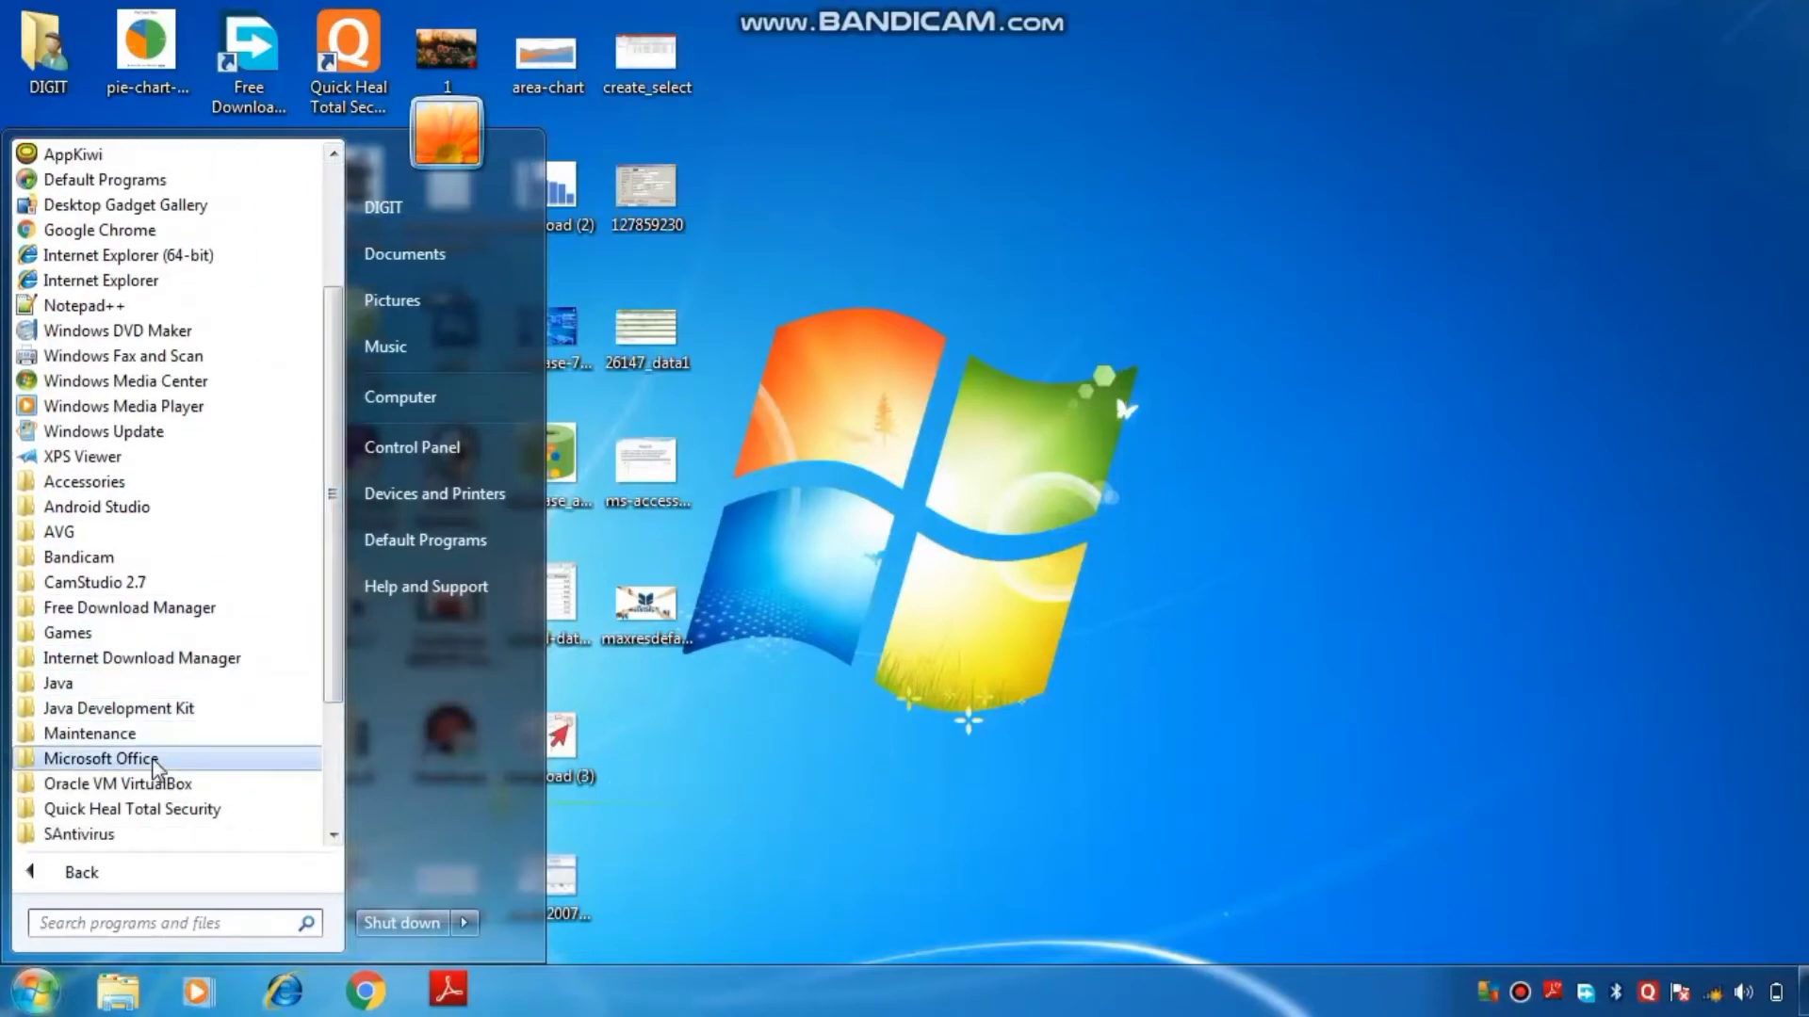
click(101, 759)
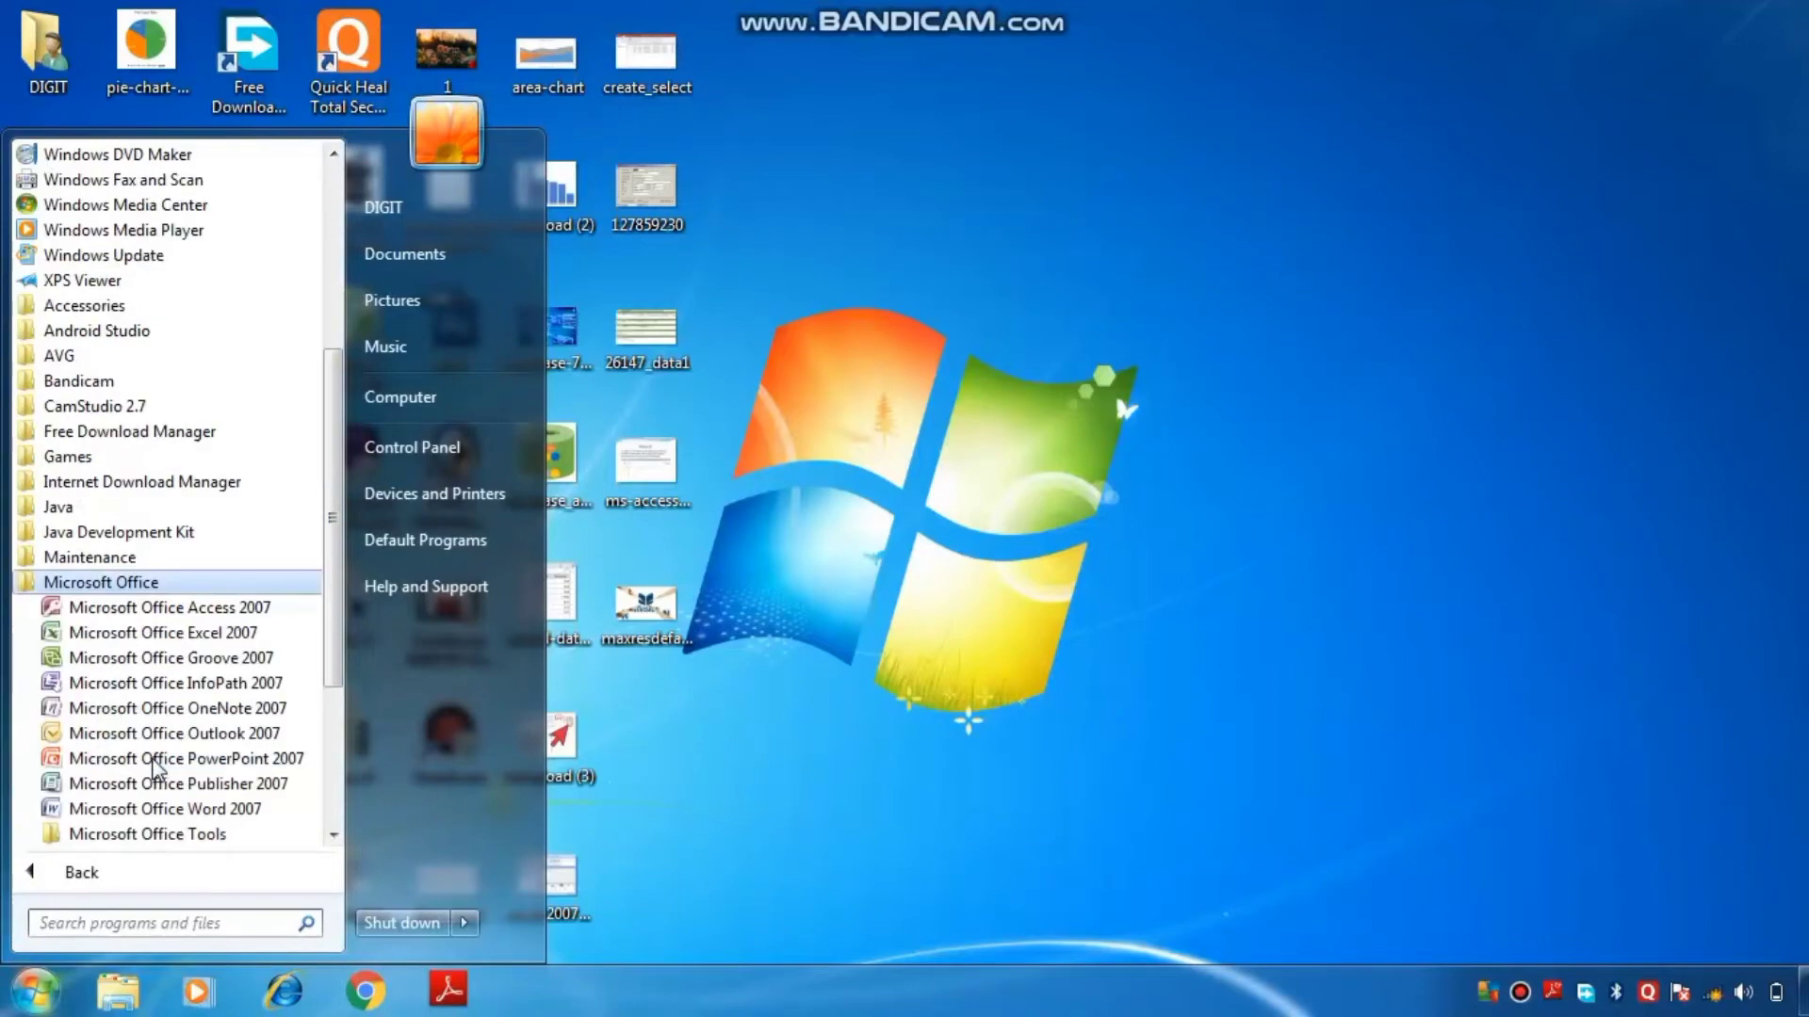
click(243, 637)
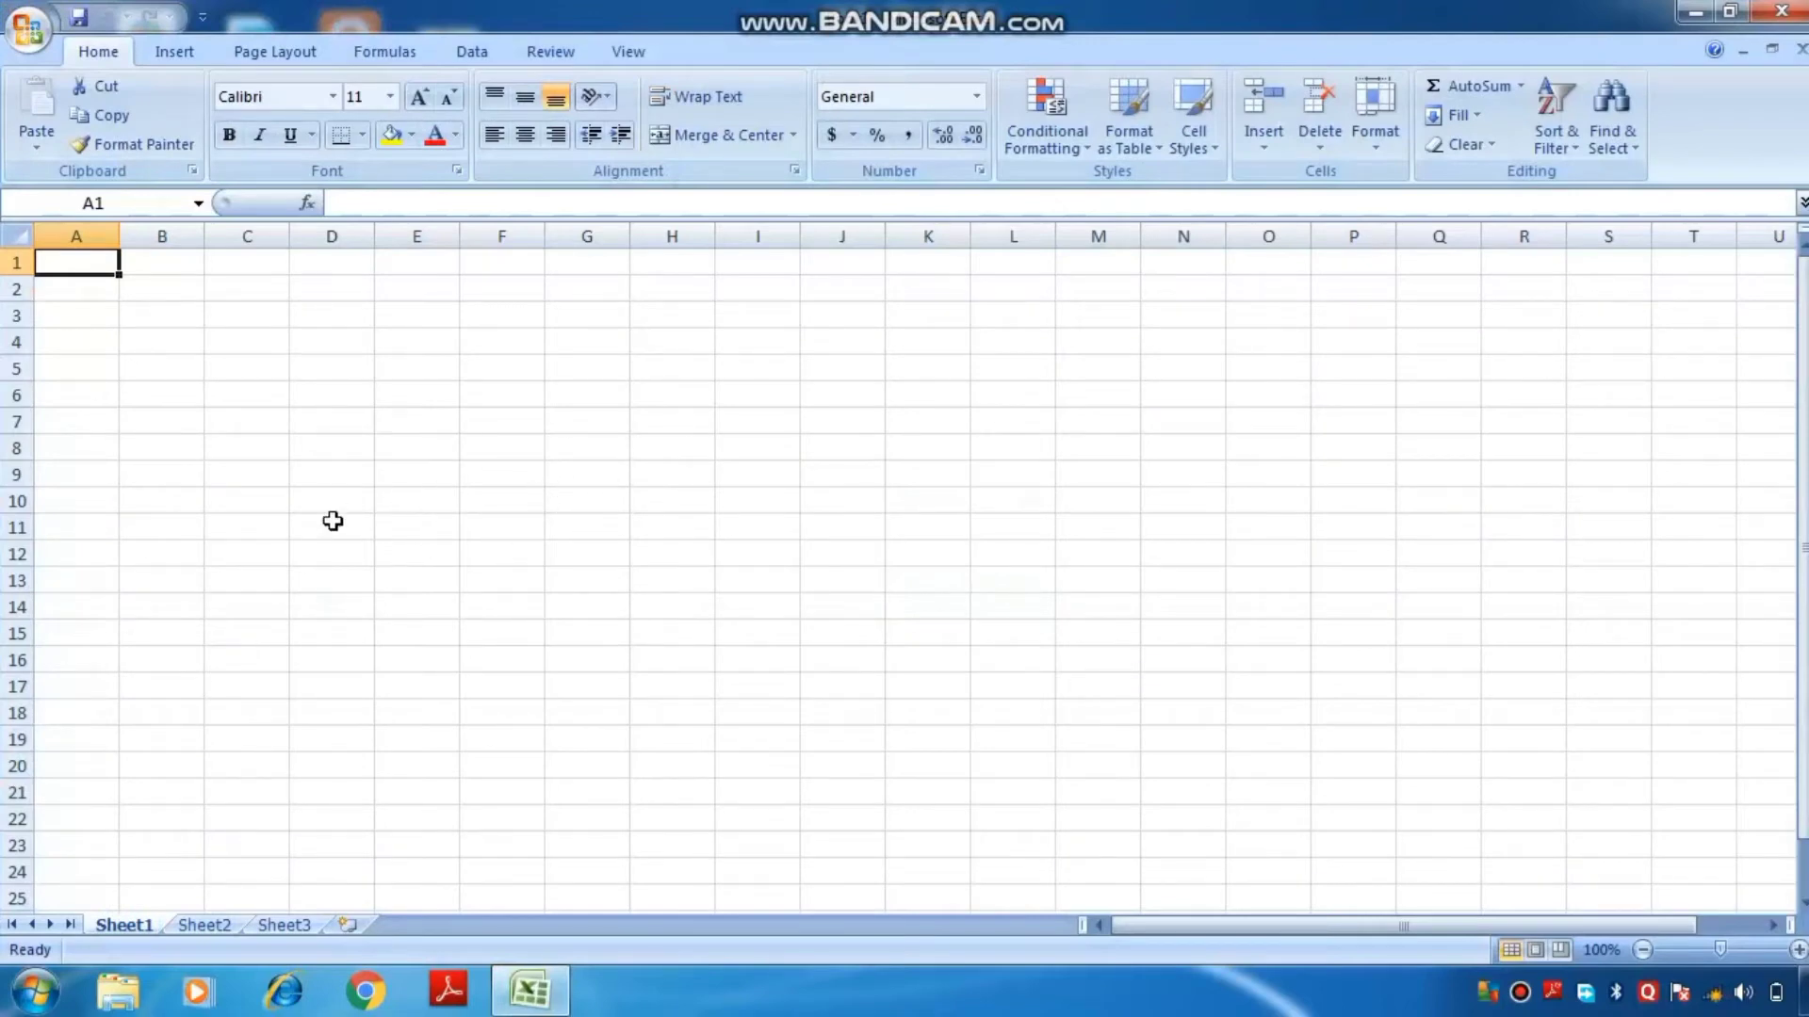
Select the whole of row 4 and the whole of column C in the blank worksheet, ending on cell B3.
click(12, 347)
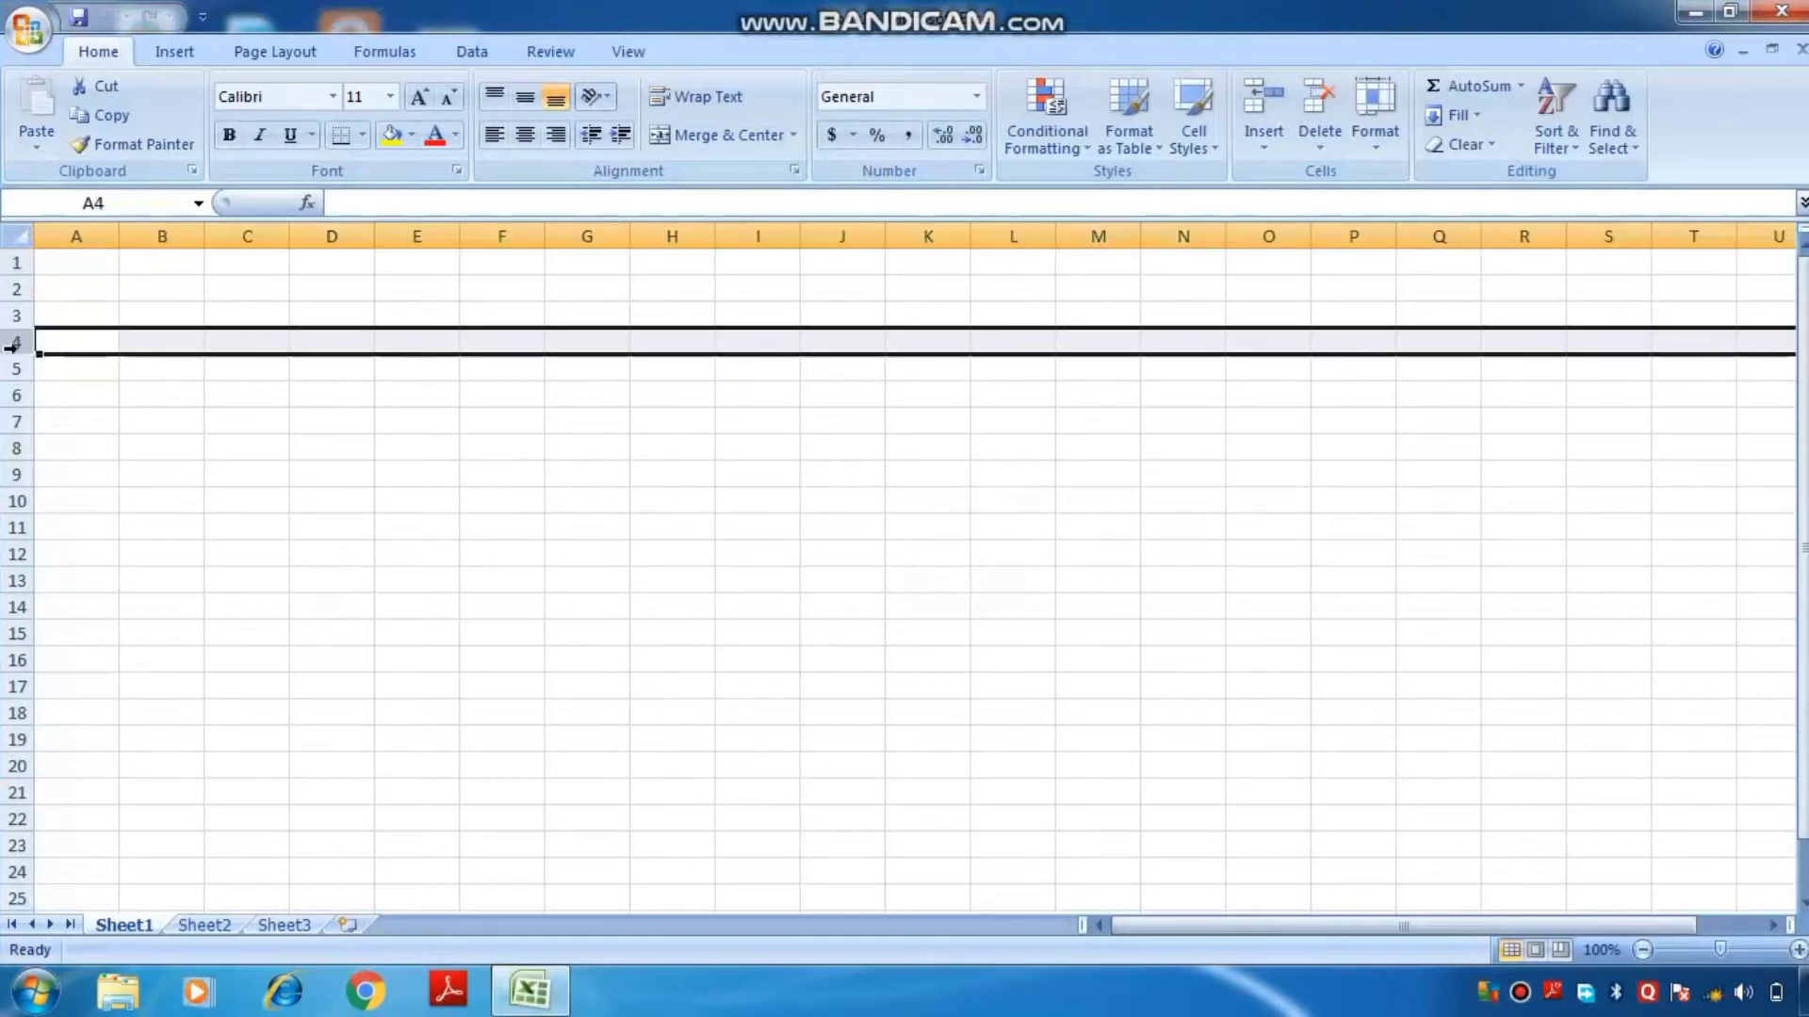
click(255, 233)
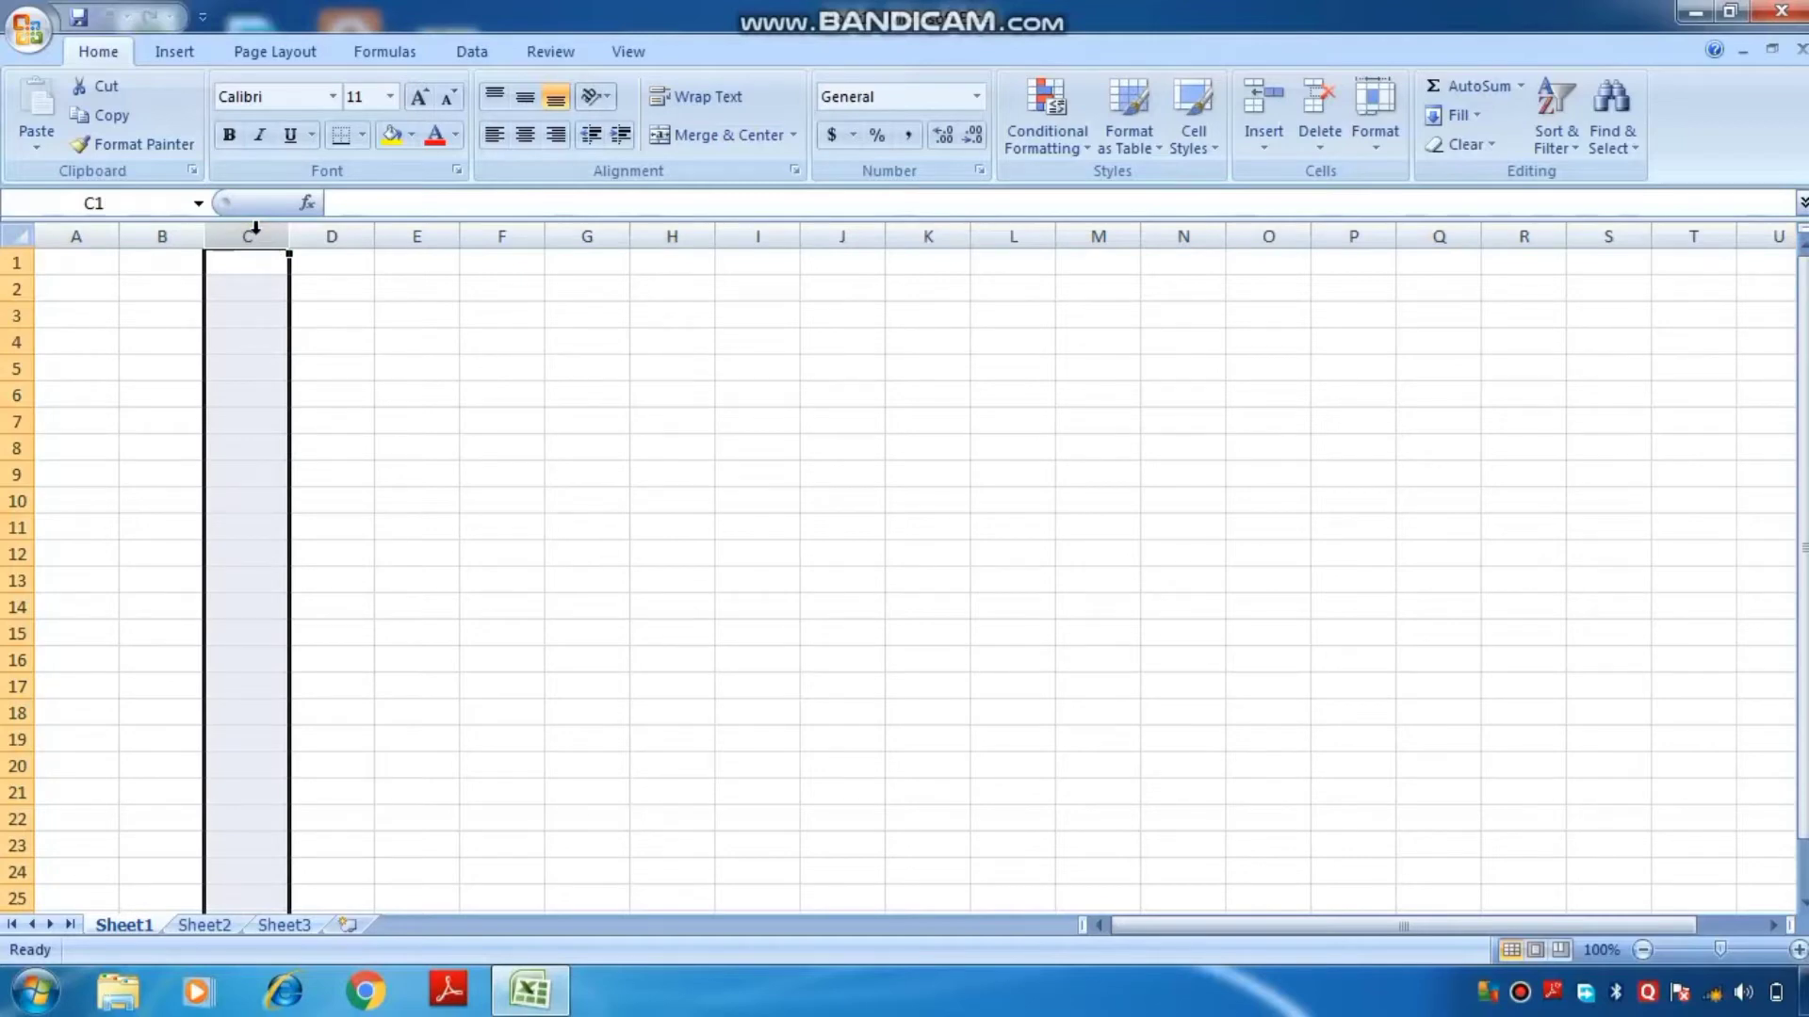
click(142, 323)
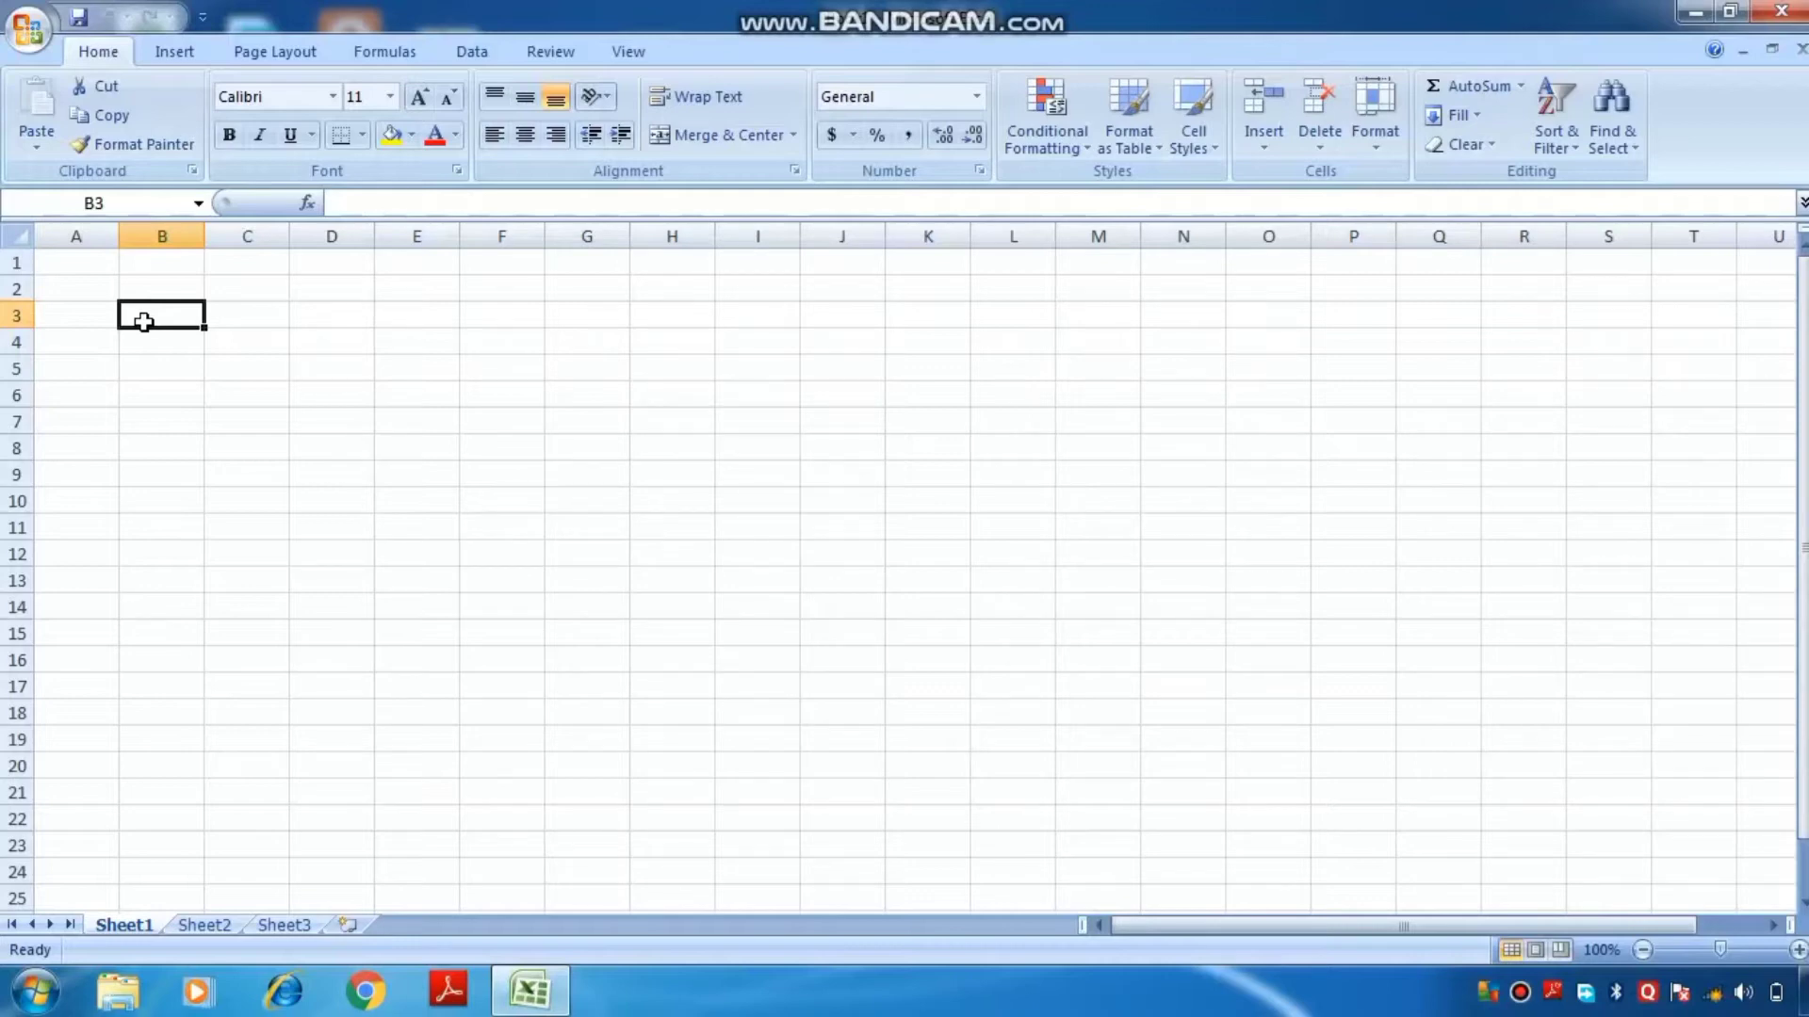
Open the recent workbook "Result Sheet" and select the empty cell D11 below the table.
click(28, 28)
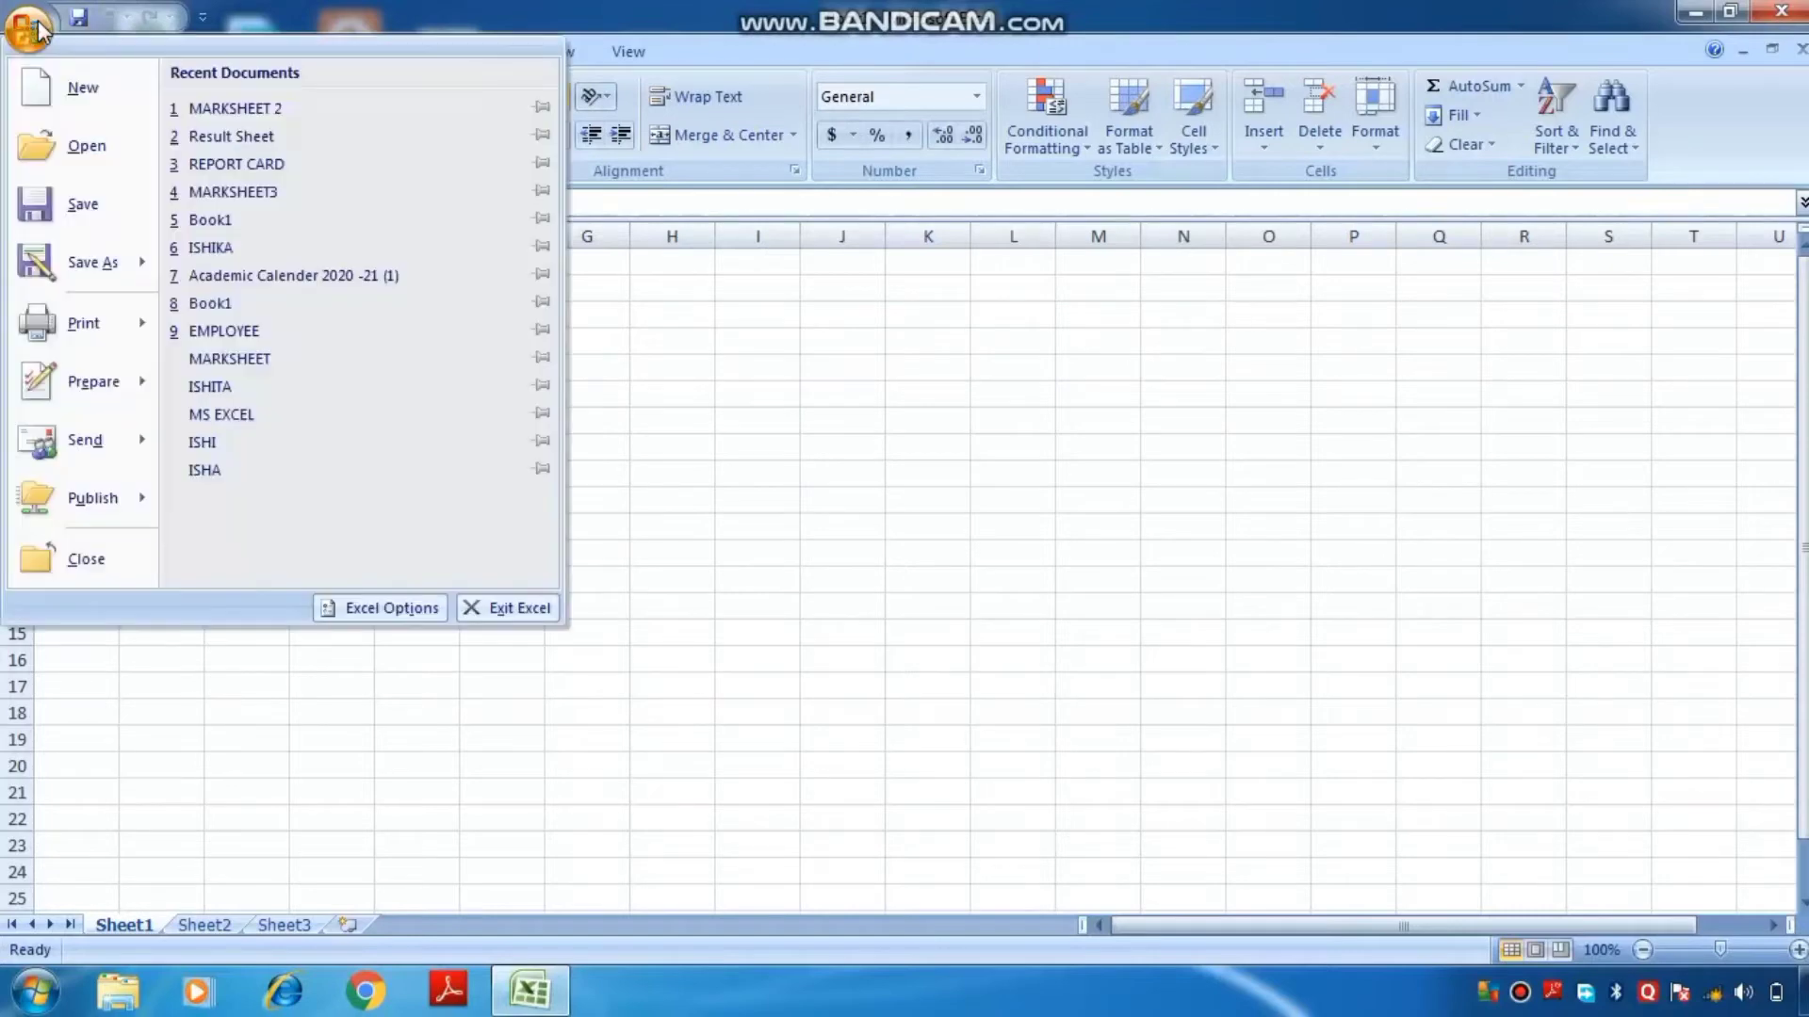
click(231, 137)
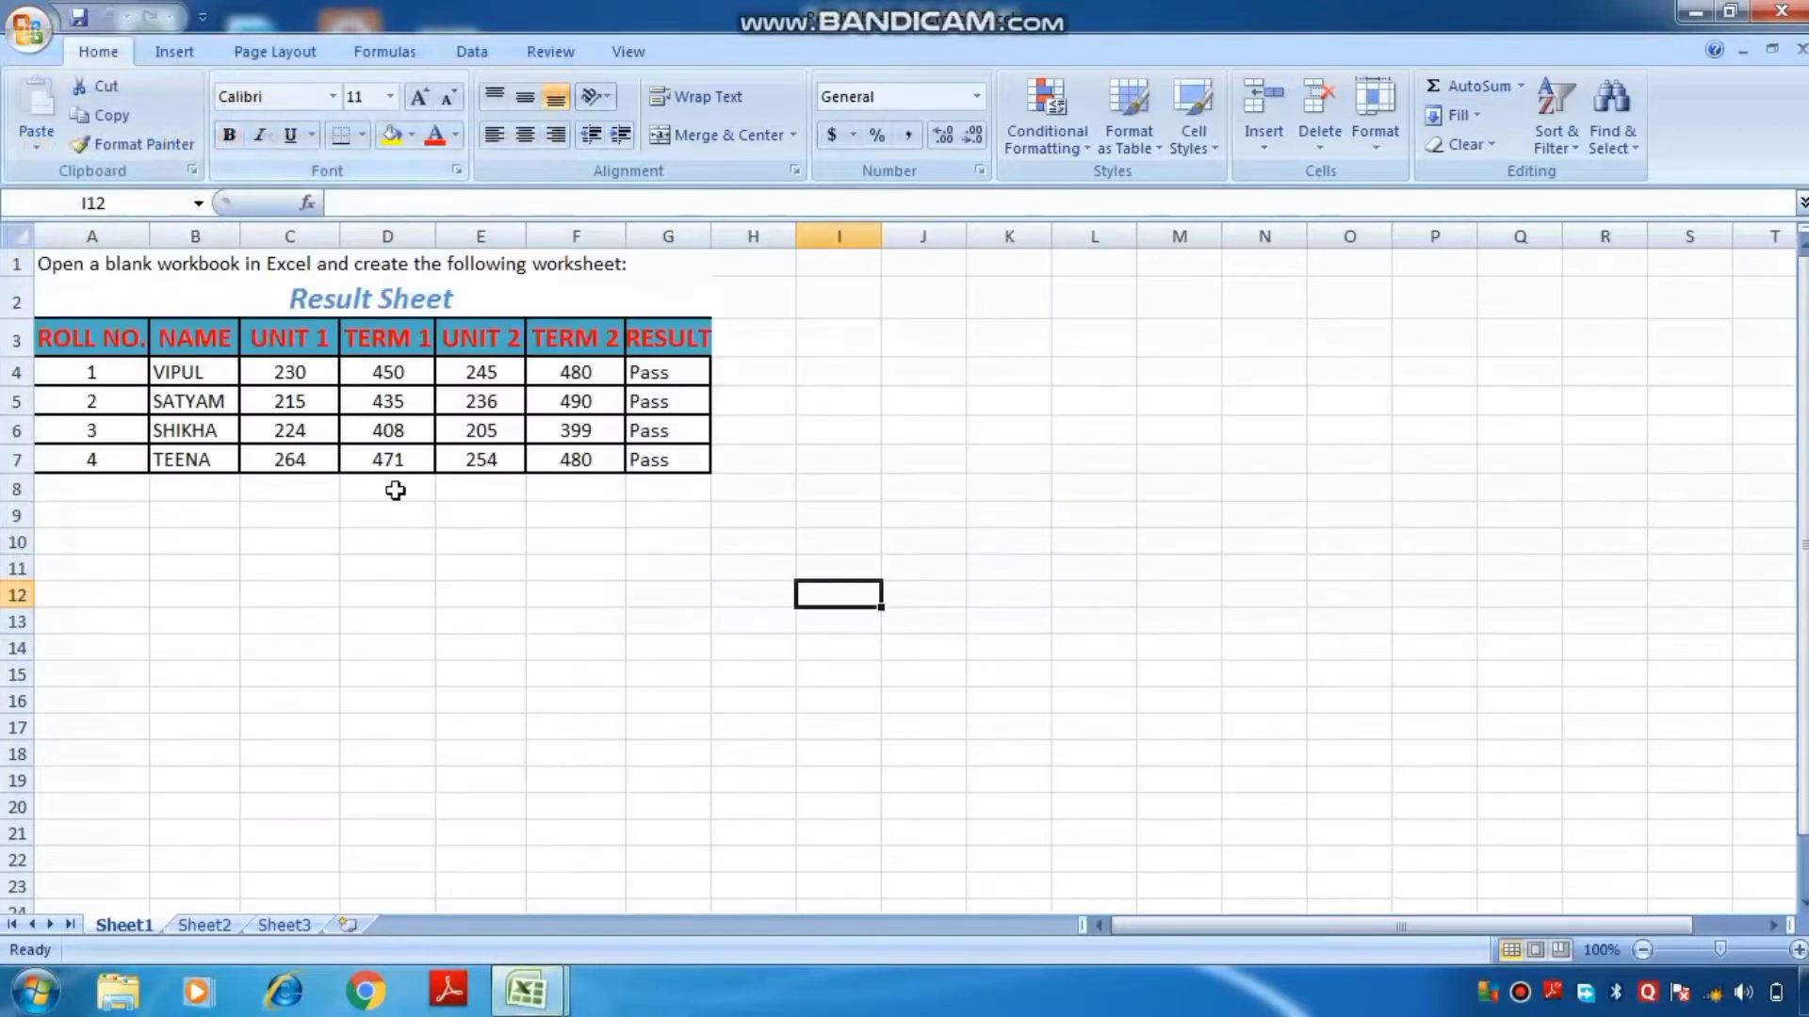
click(375, 568)
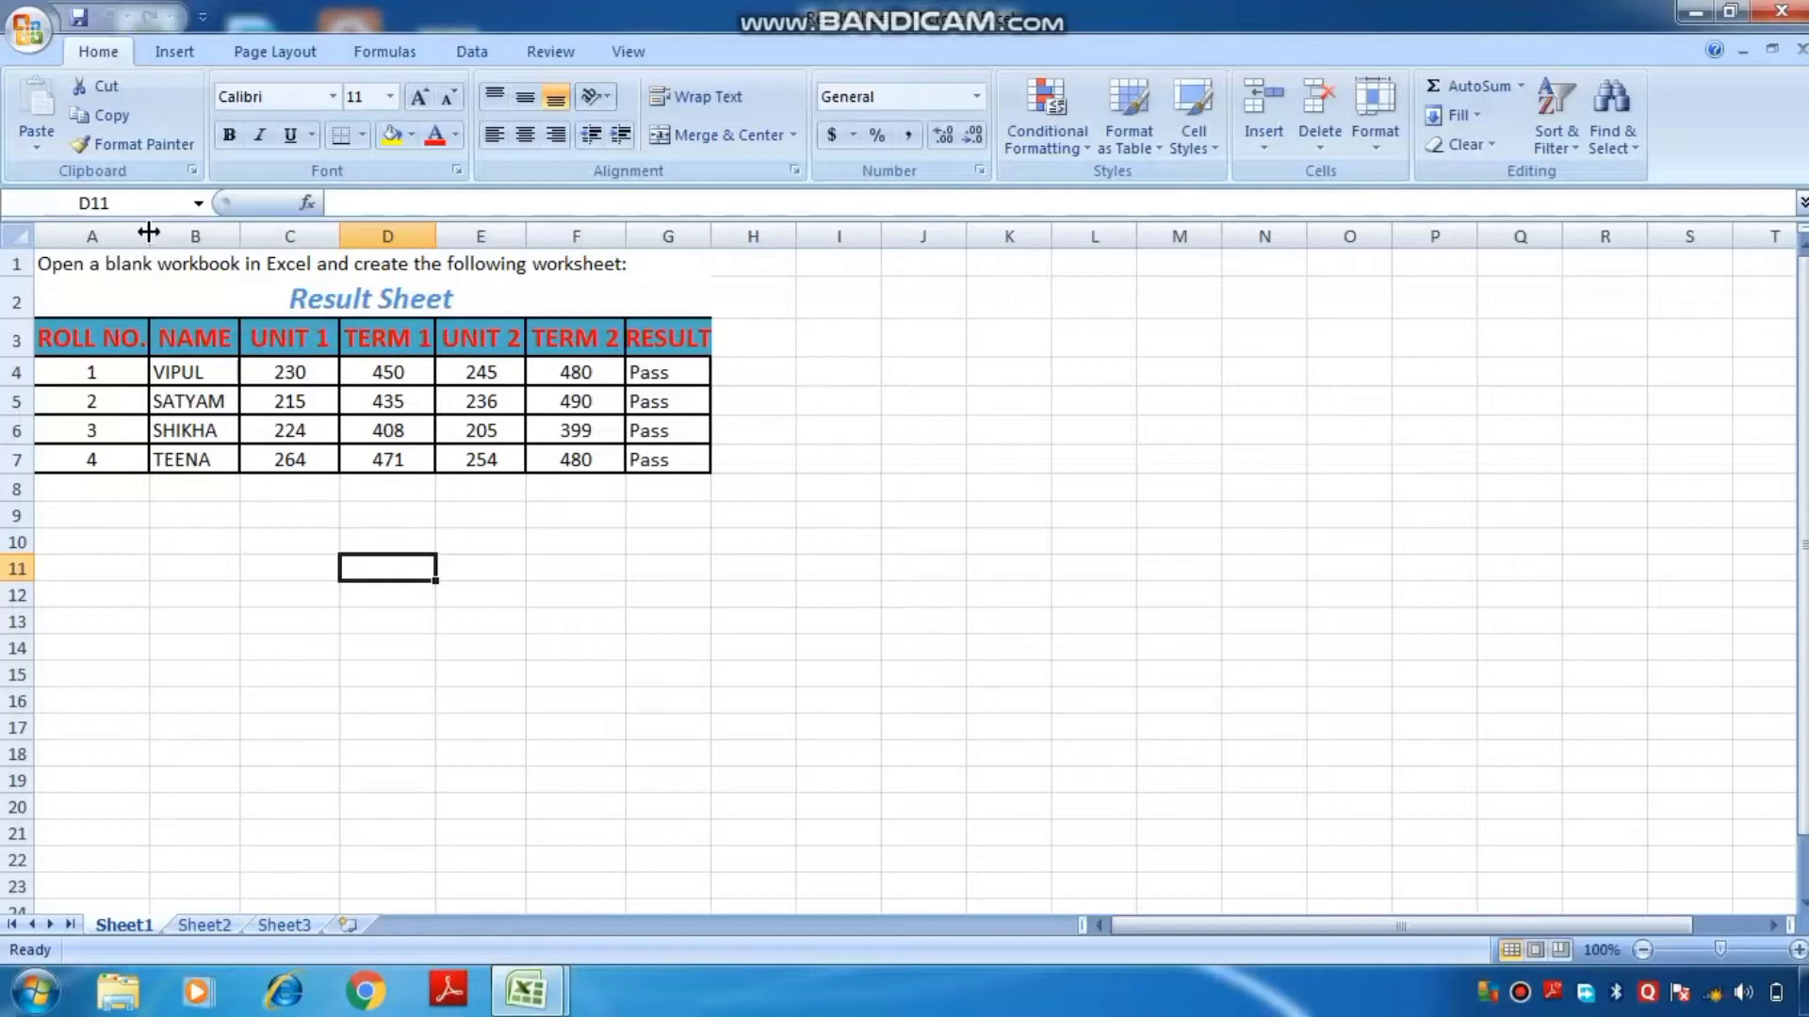
Resize the ROLL NO. column by hand so that it is slightly wider than its heading.
drag(149, 233, 240, 235)
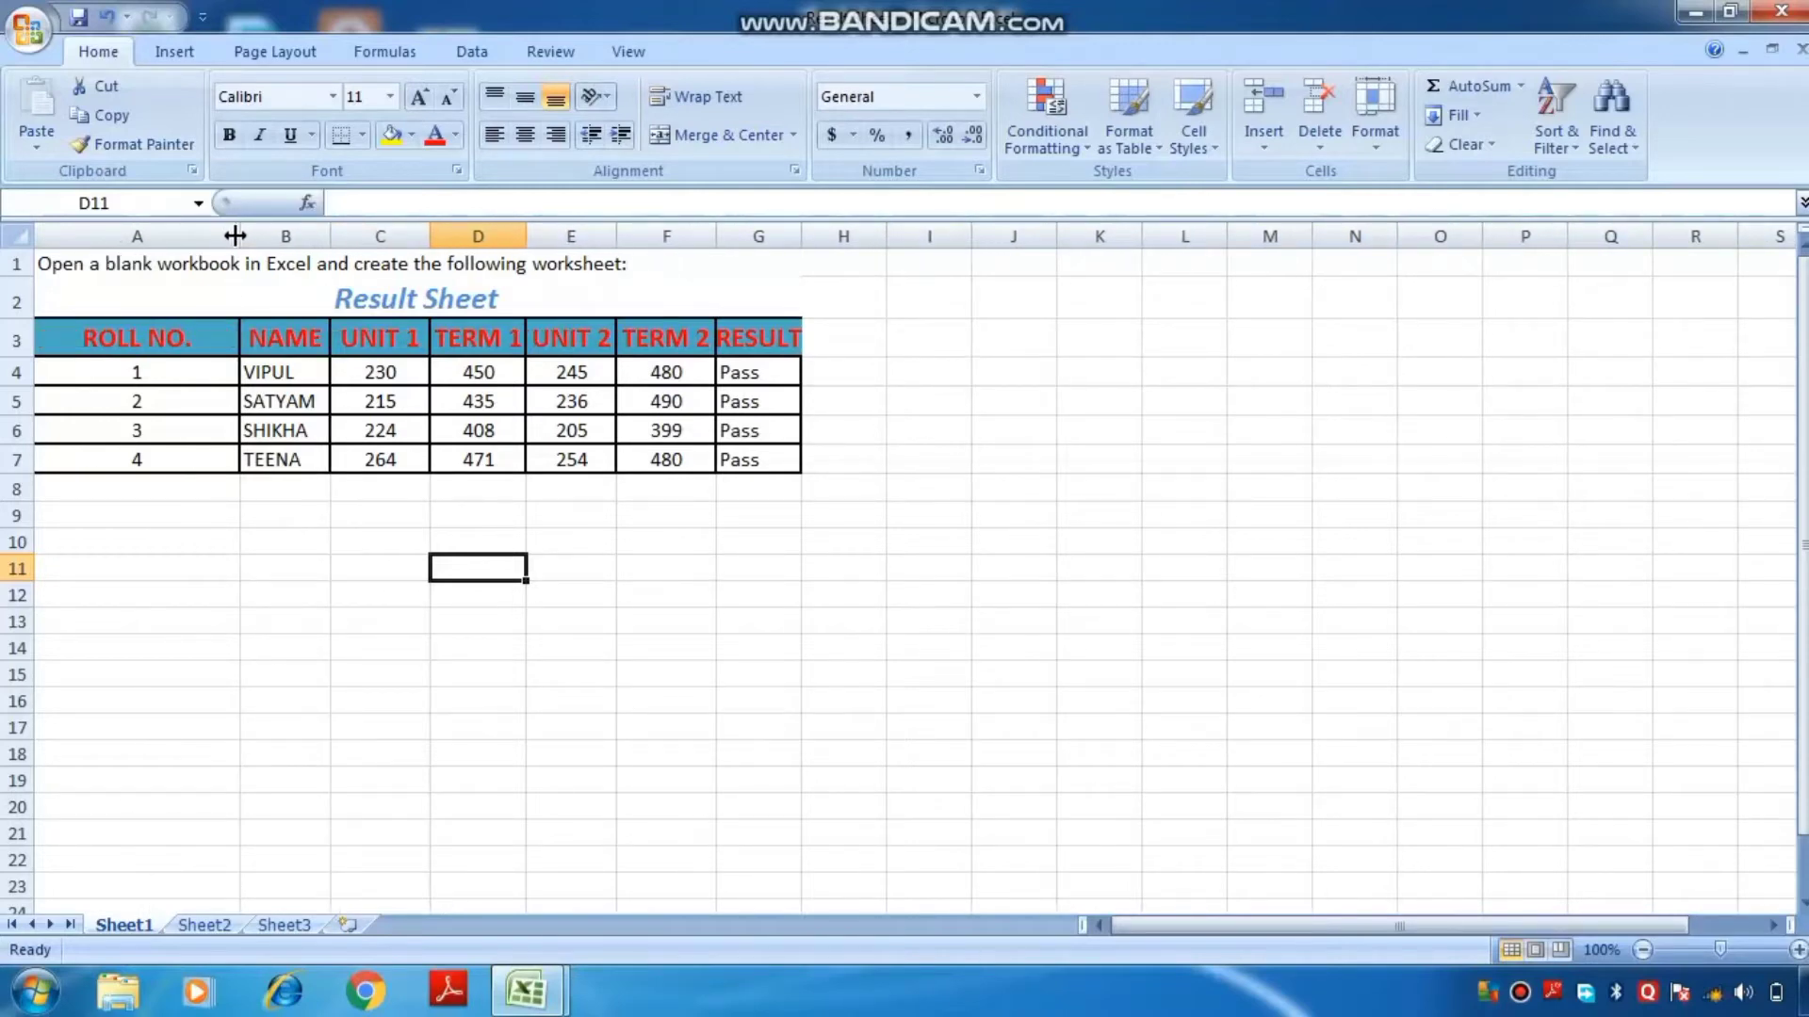
drag(239, 234, 167, 242)
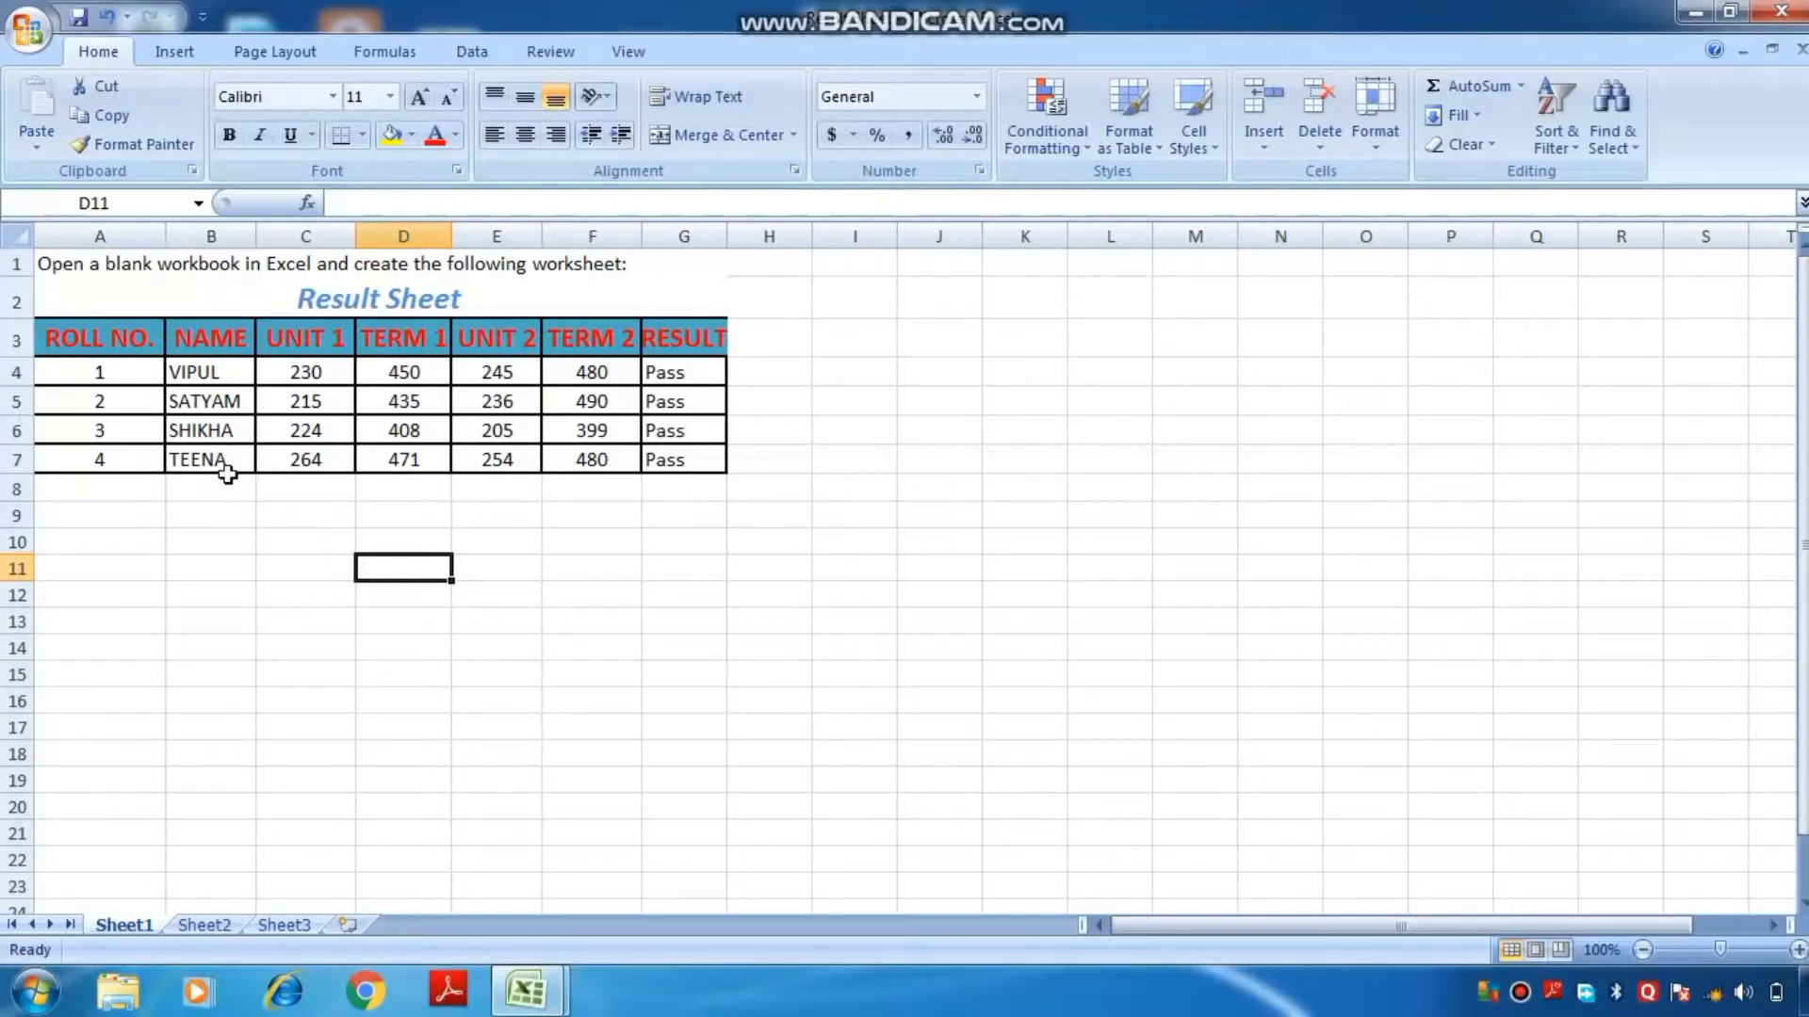
click(185, 569)
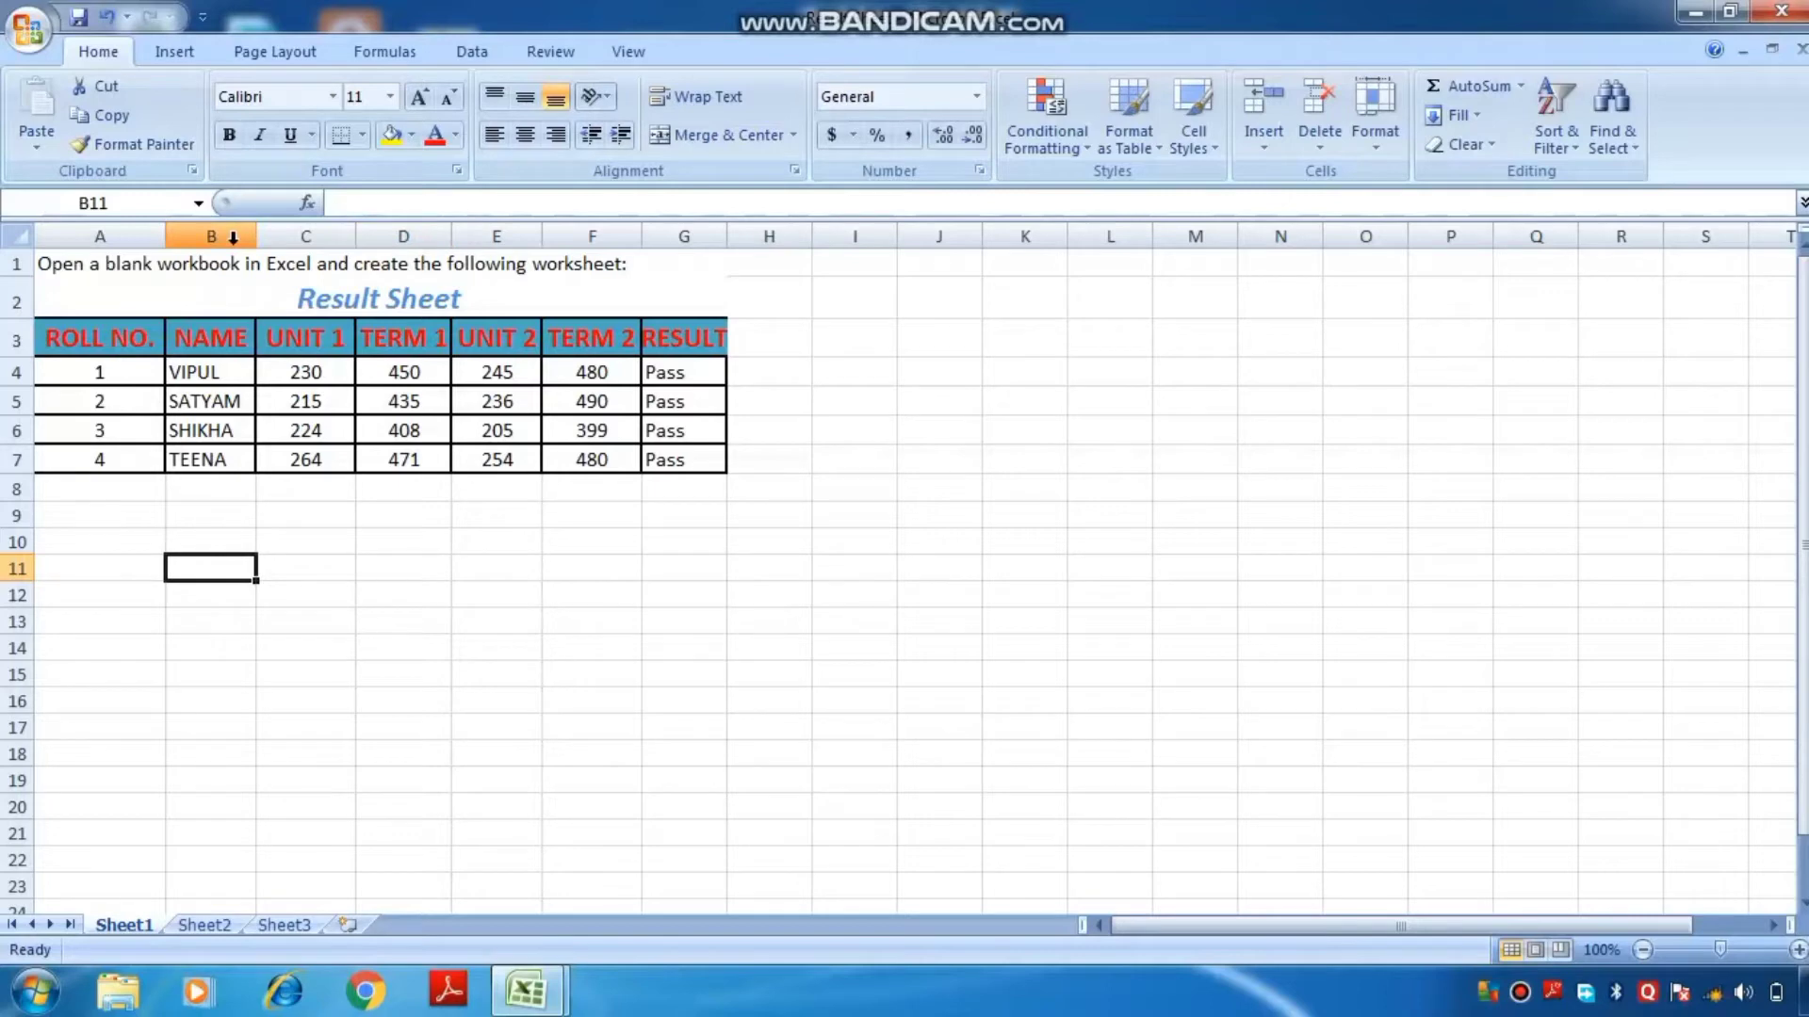
Set the width of the NAME column (column B) to exactly 15.
click(233, 237)
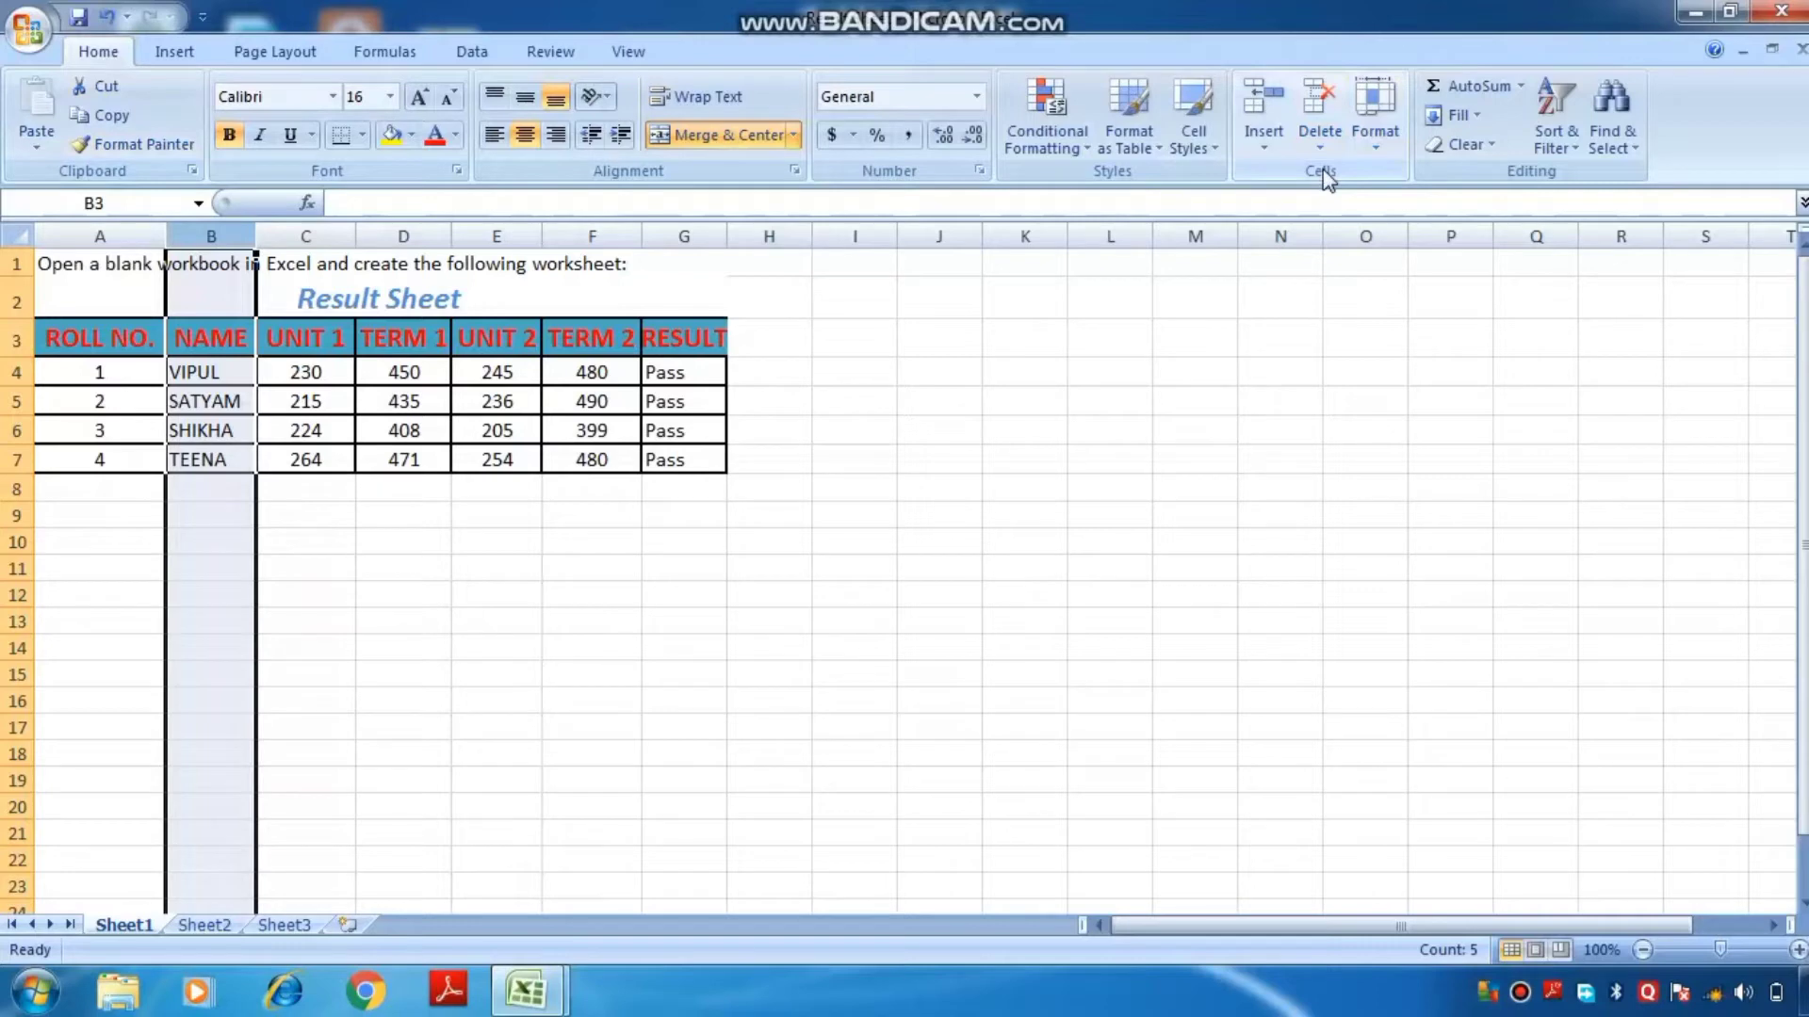
click(1371, 153)
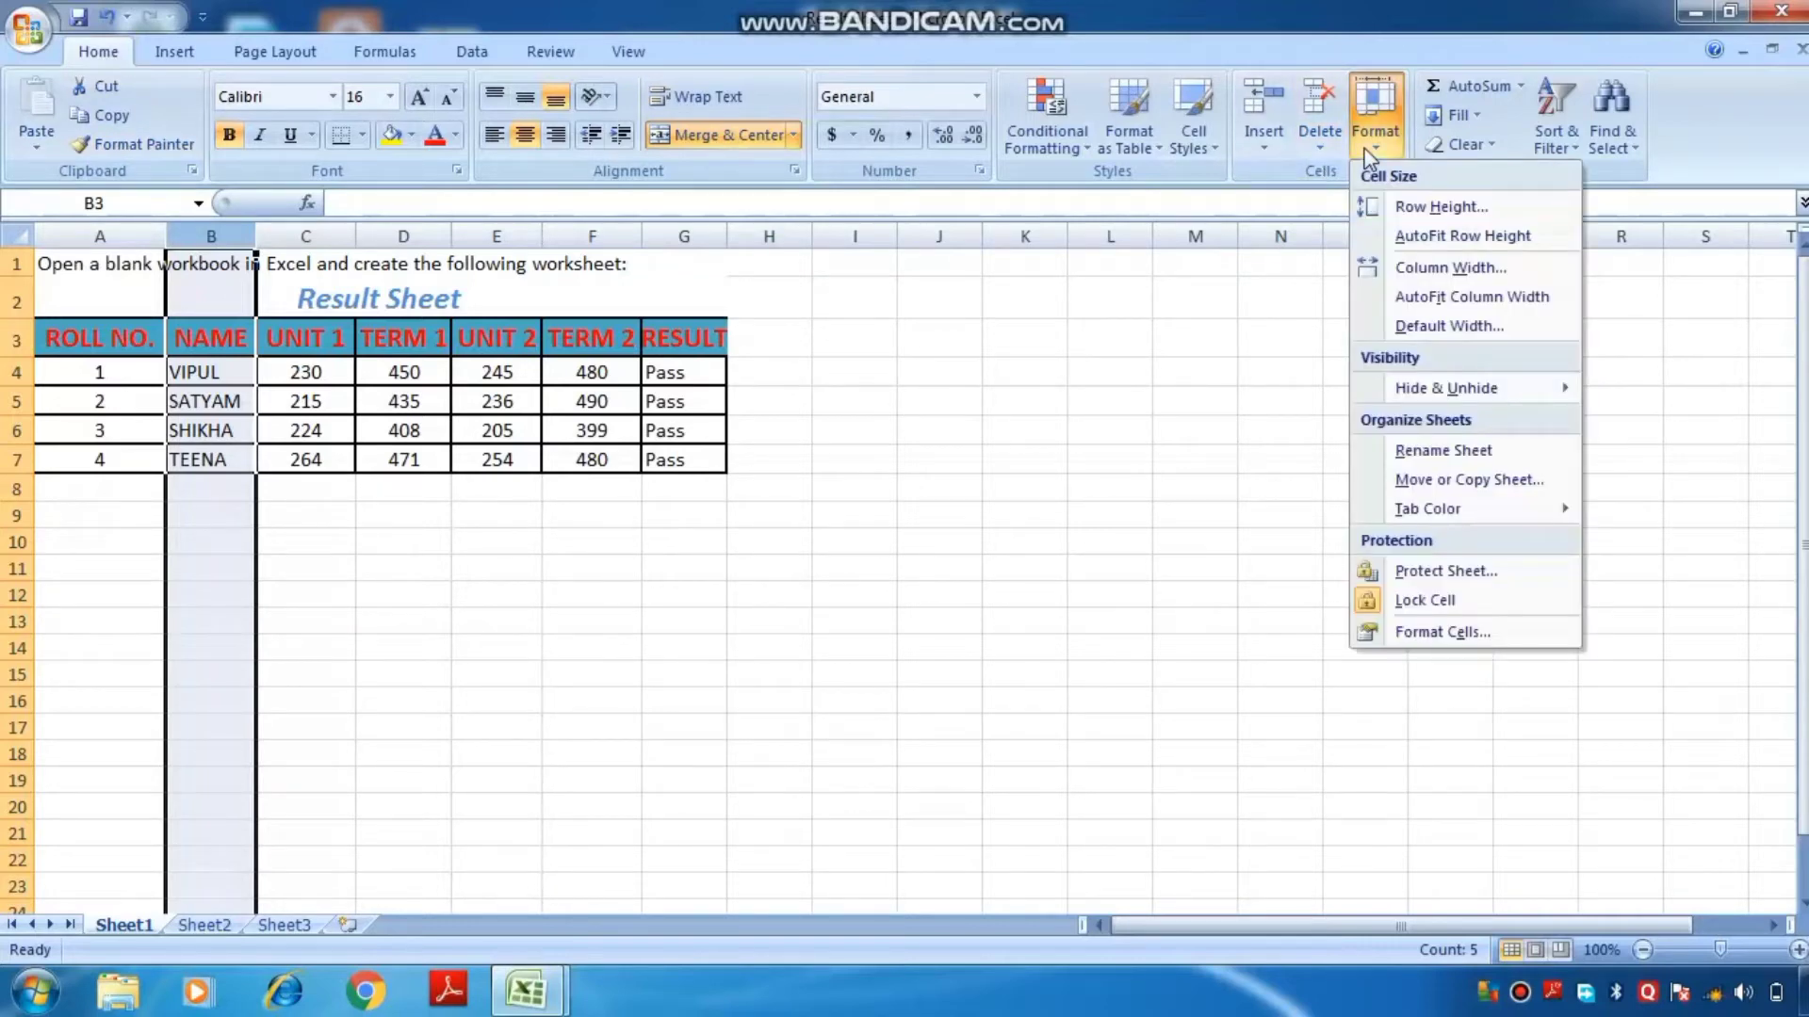
click(1438, 270)
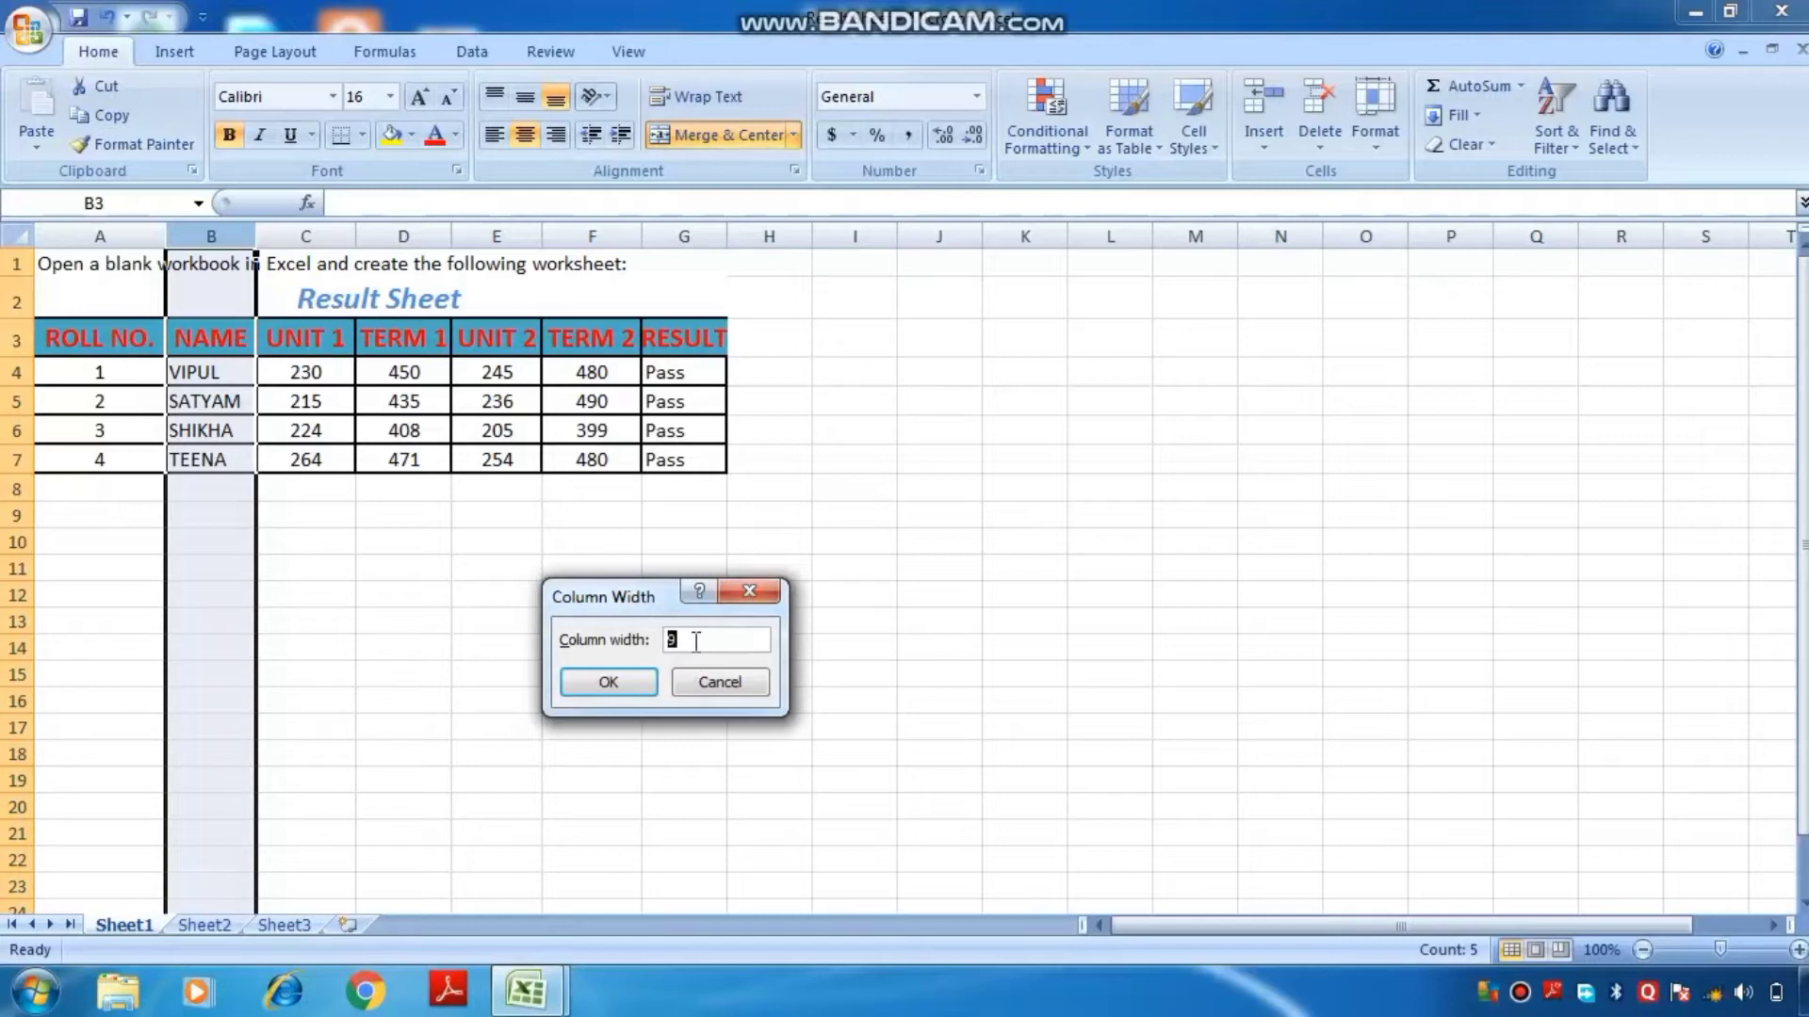
text(15)
click(622, 684)
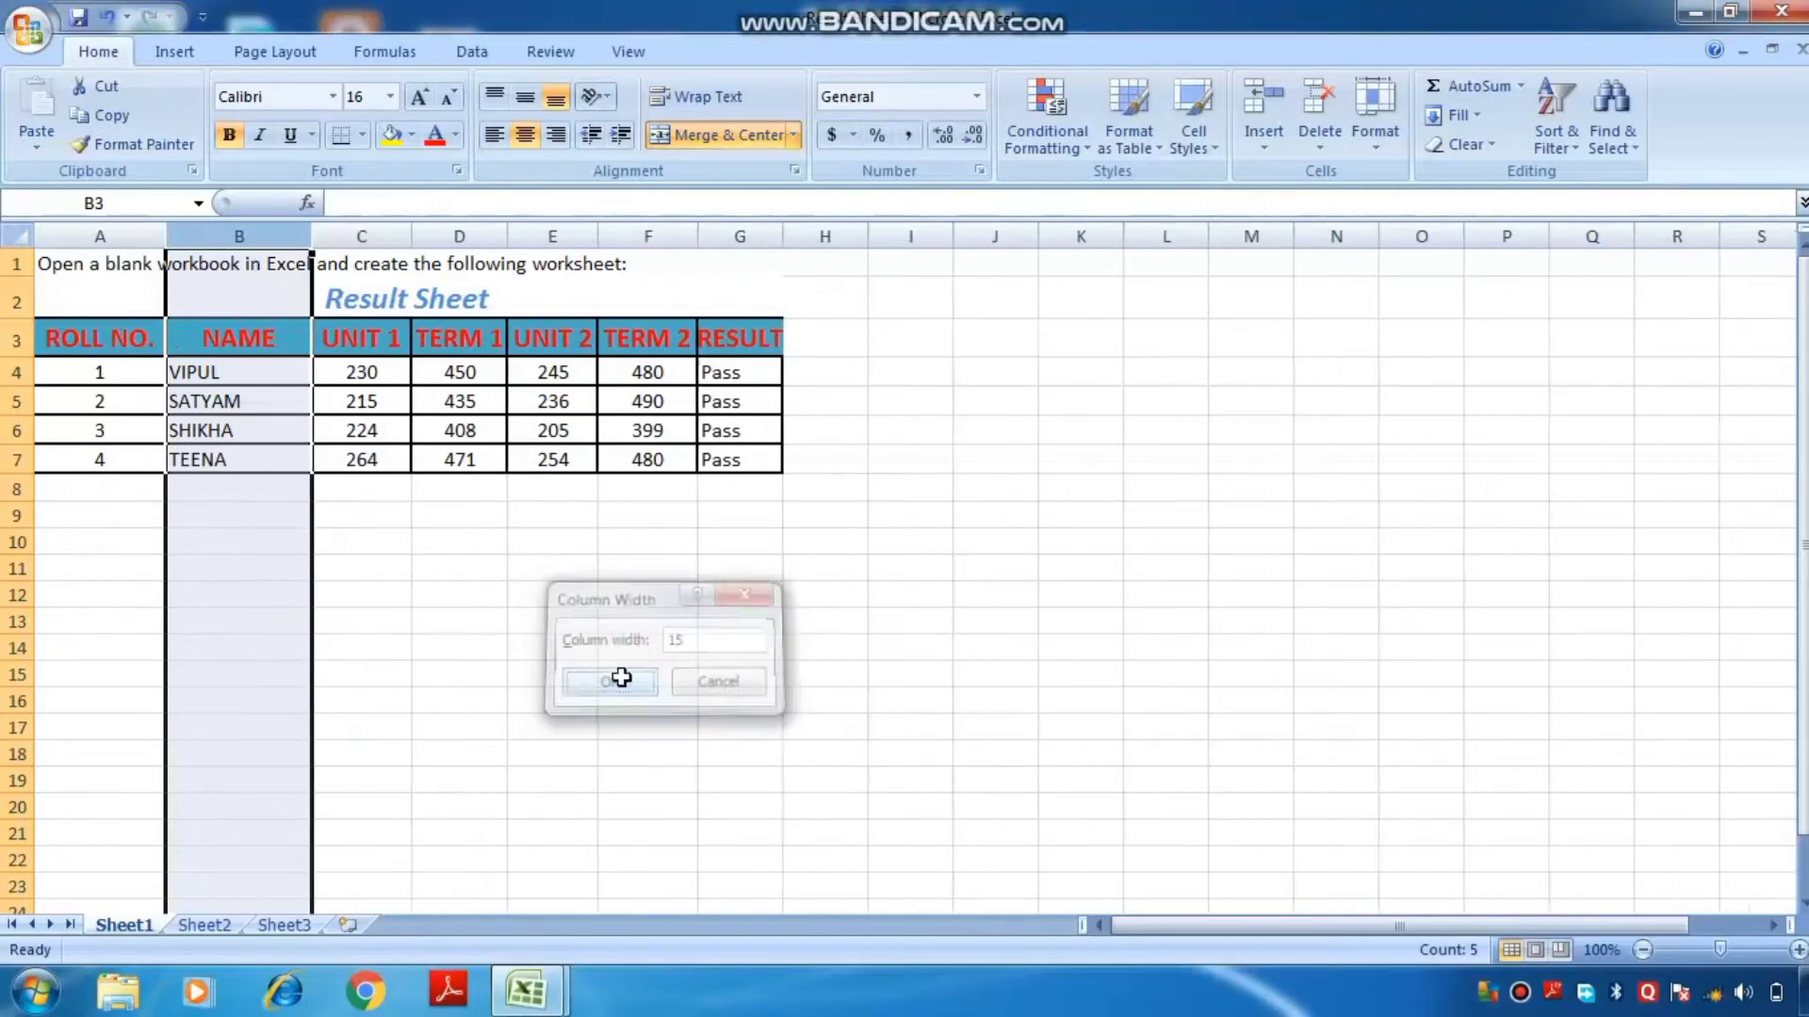
click(489, 647)
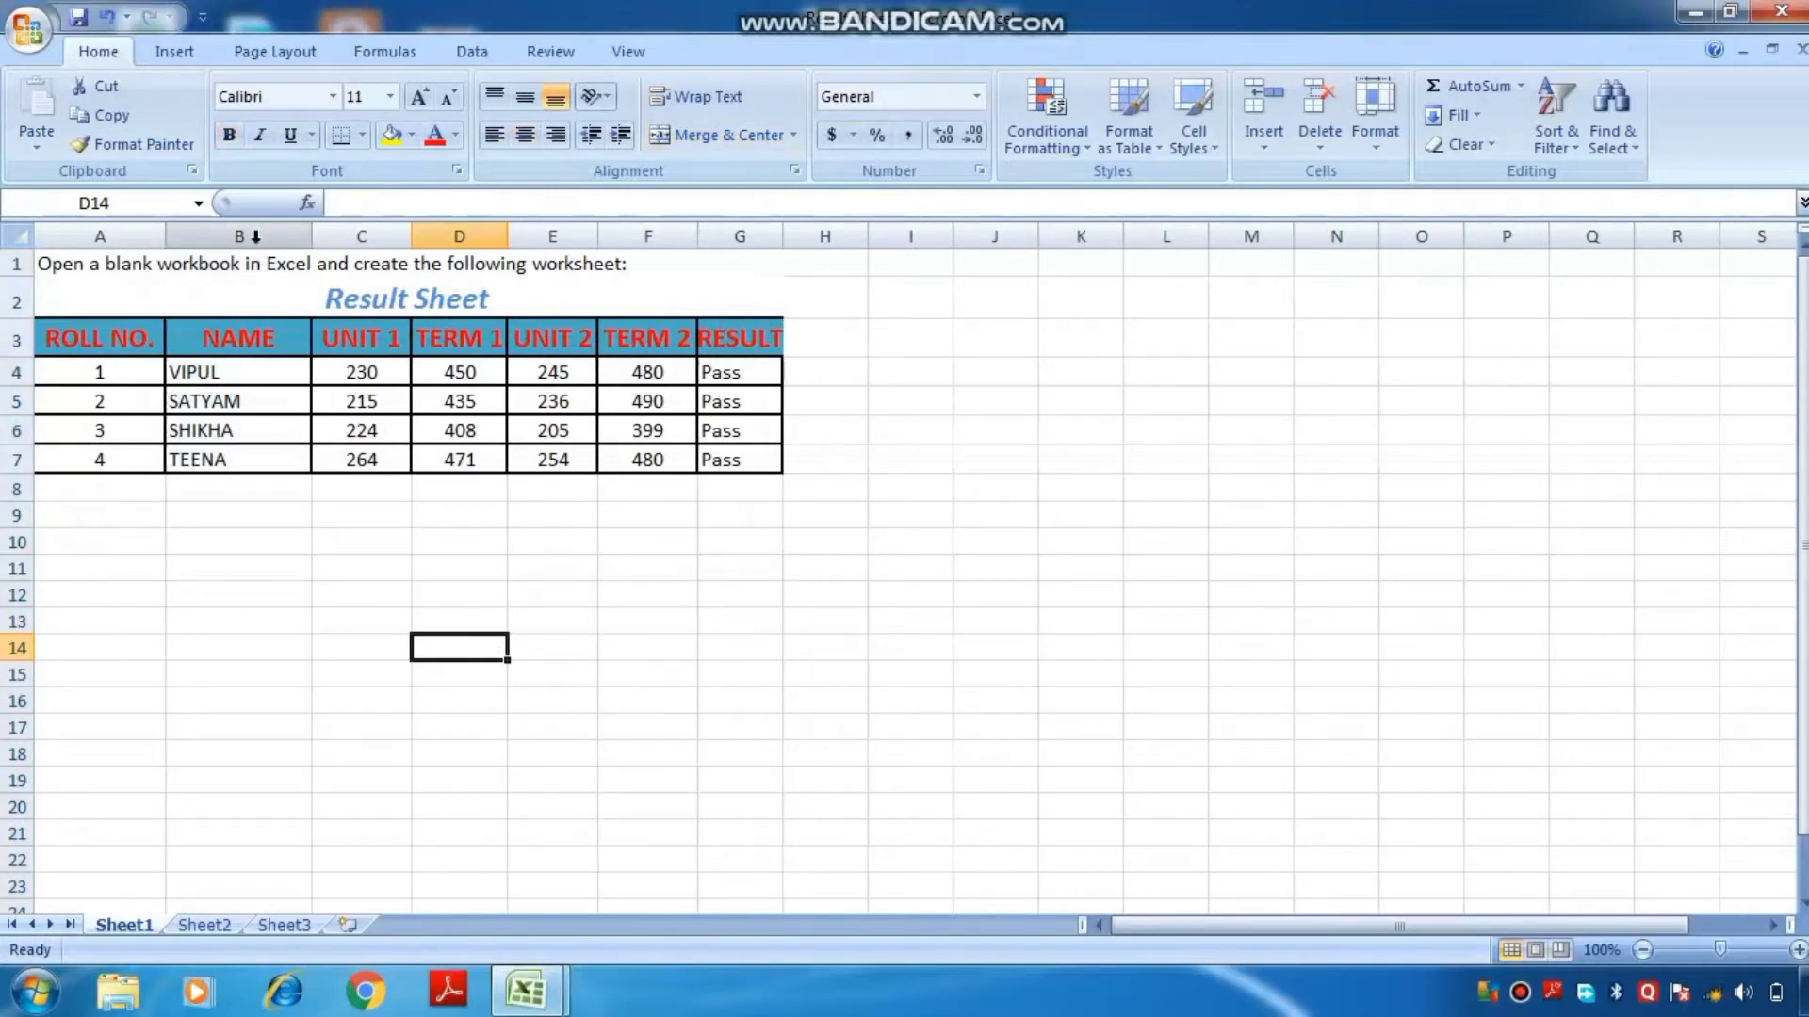
Make the table's header row, row 3, slightly taller by hand.
click(254, 236)
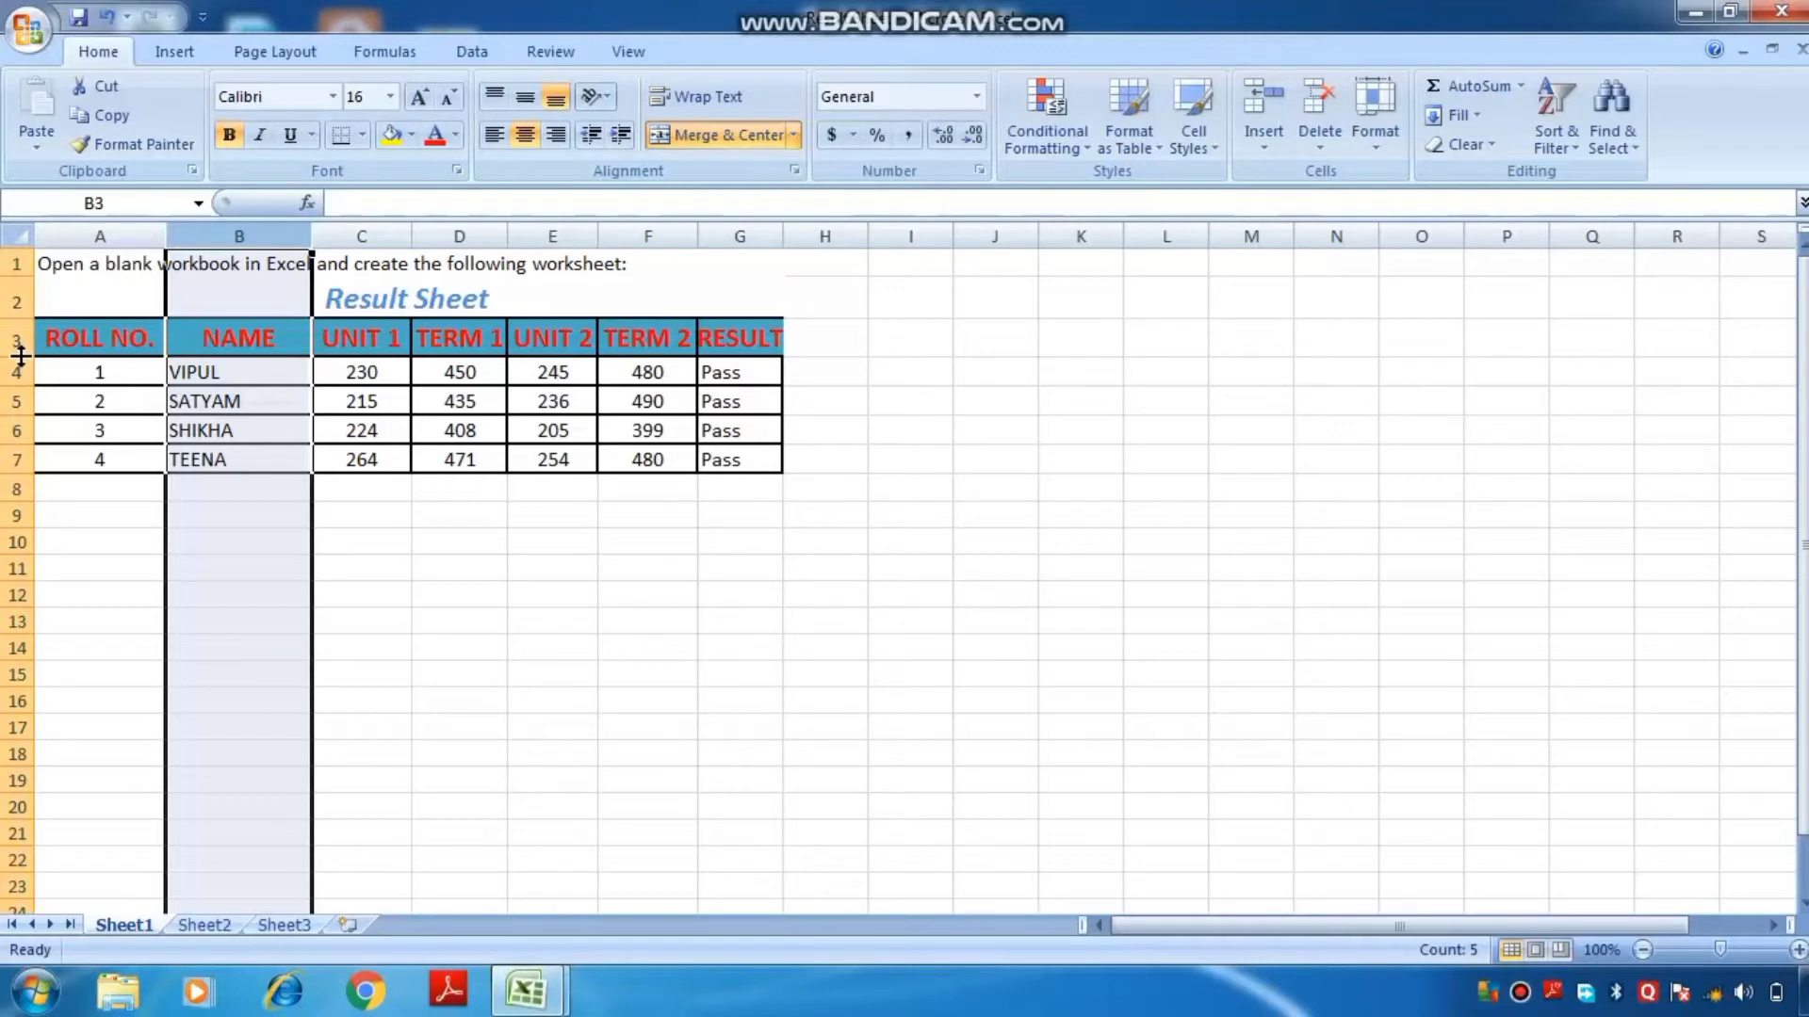
mouse_move(20, 355)
mouse_down()
mouse_move(27, 396)
mouse_move(28, 362)
mouse_up()
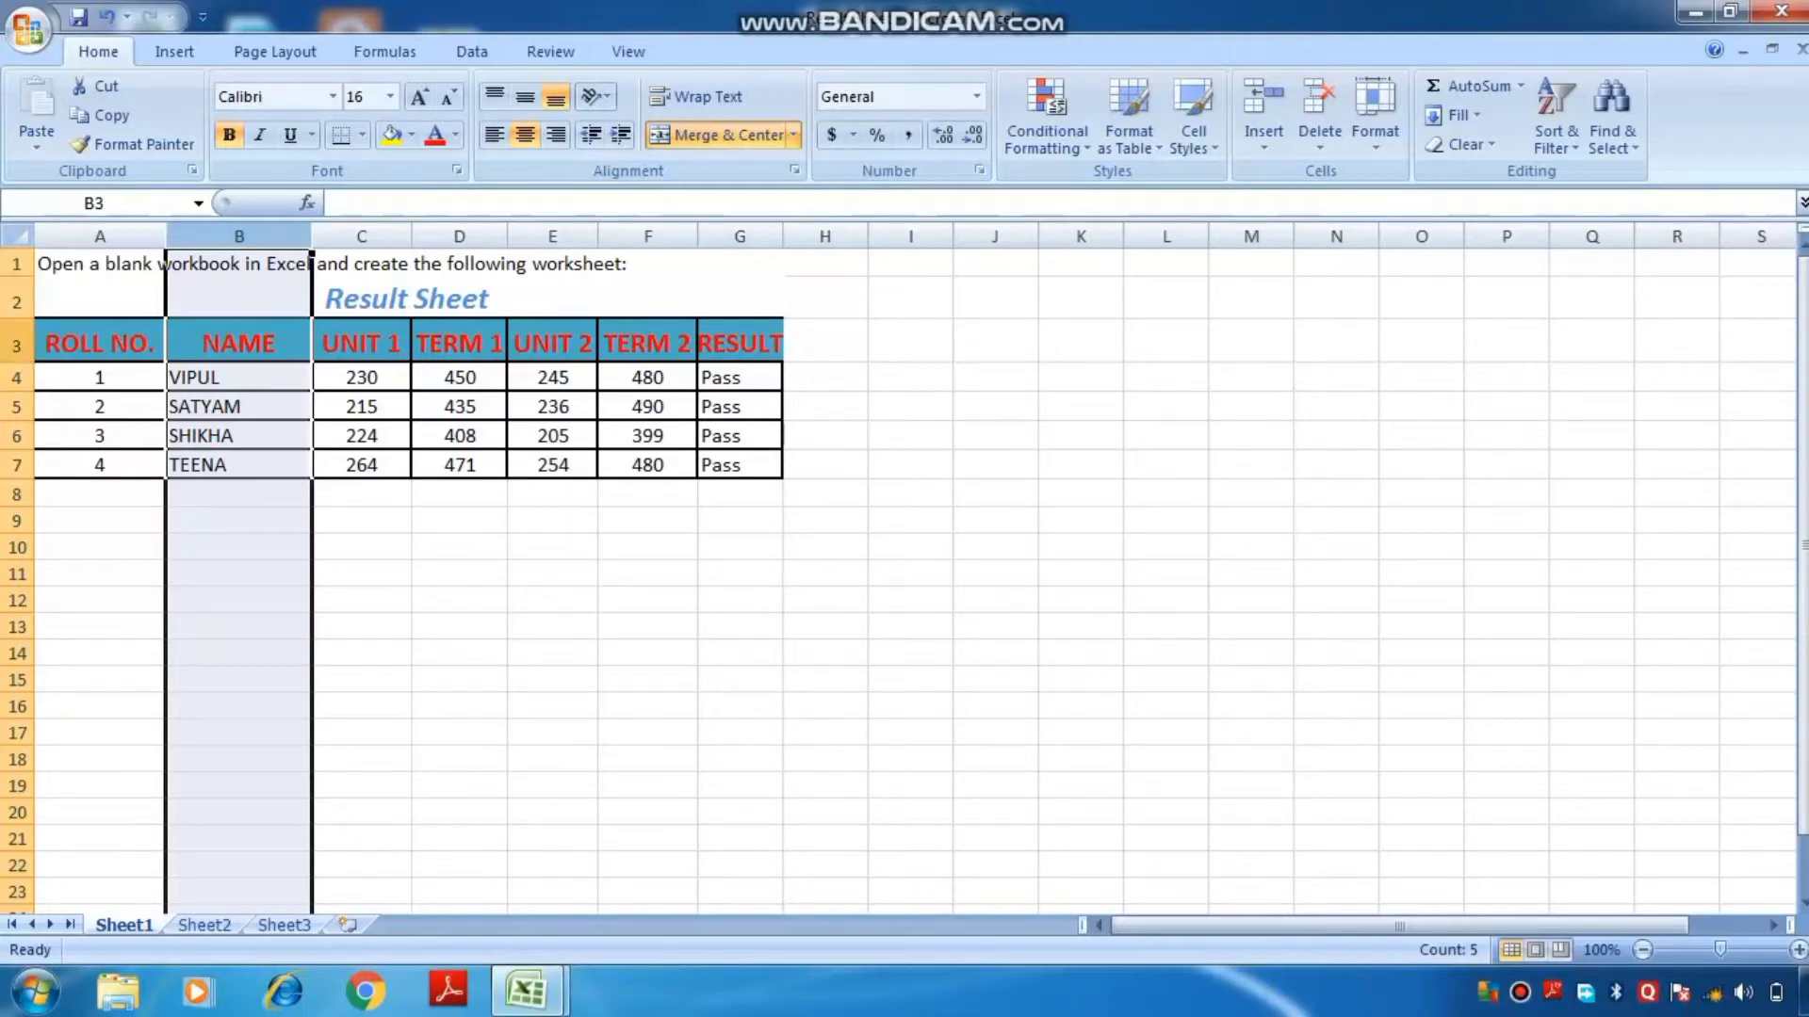
Set the height of row 5 to exactly 20.
click(17, 406)
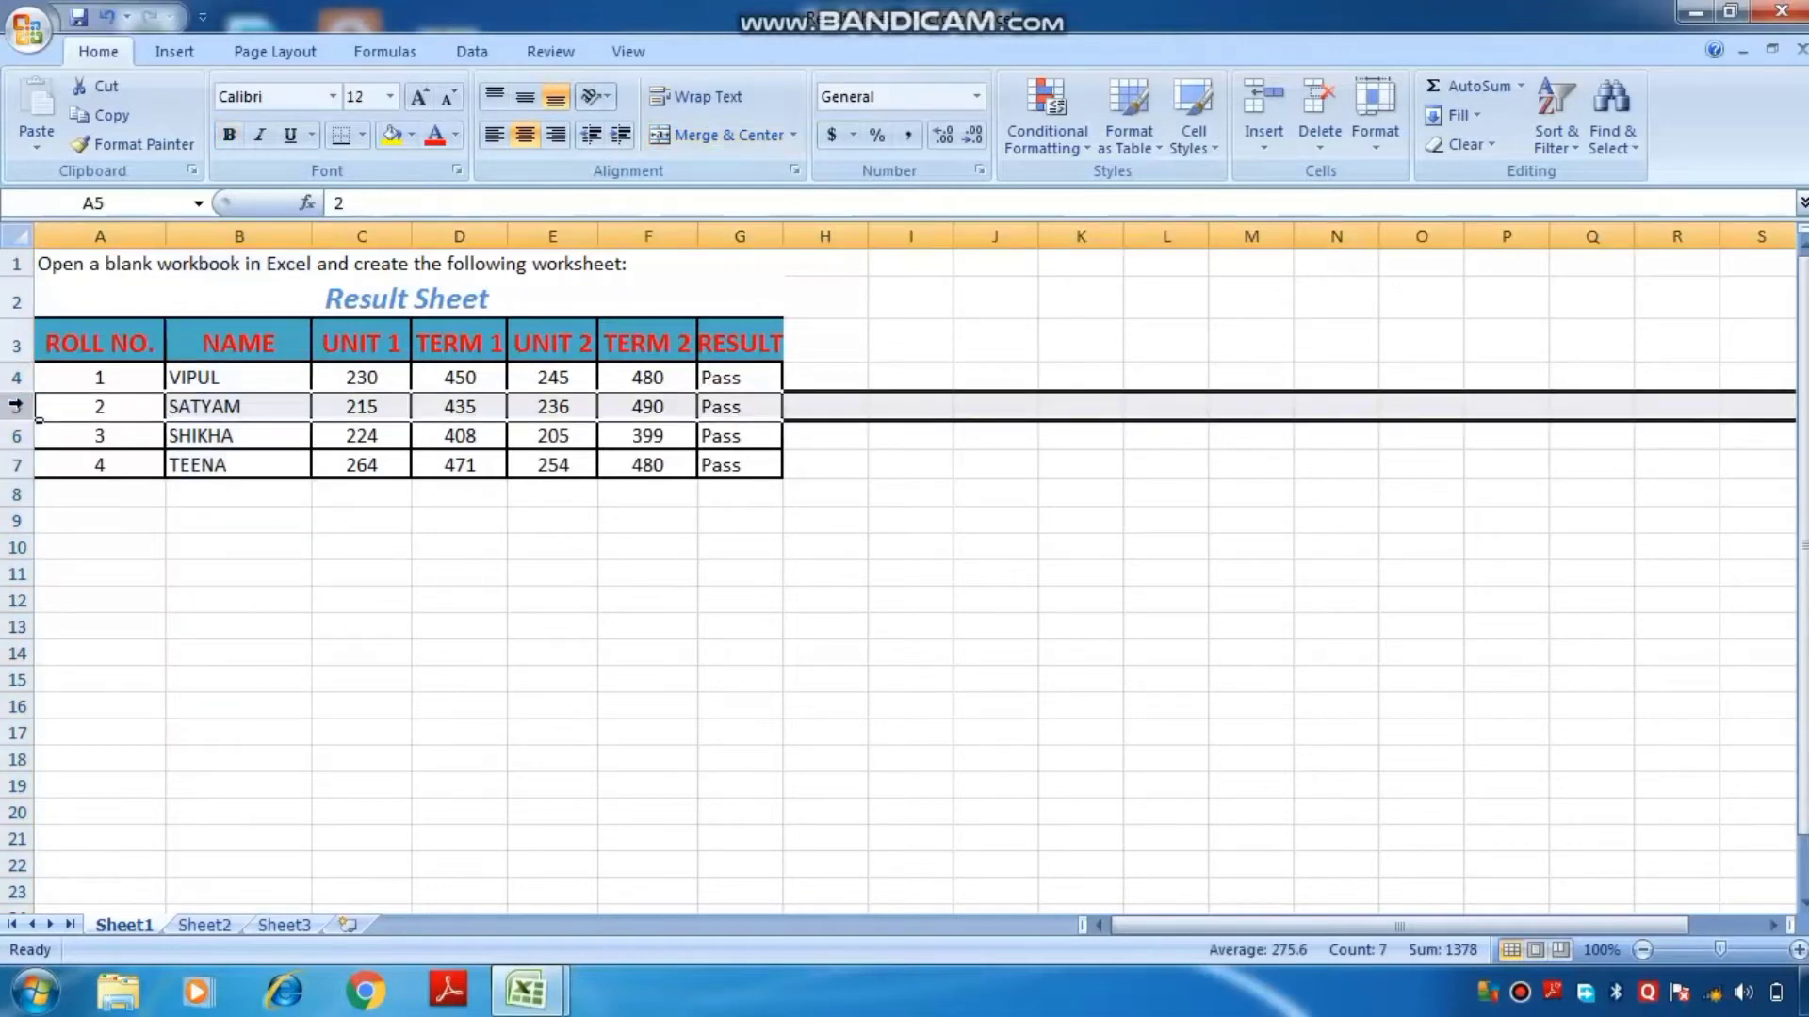
click(12, 406)
click(1372, 151)
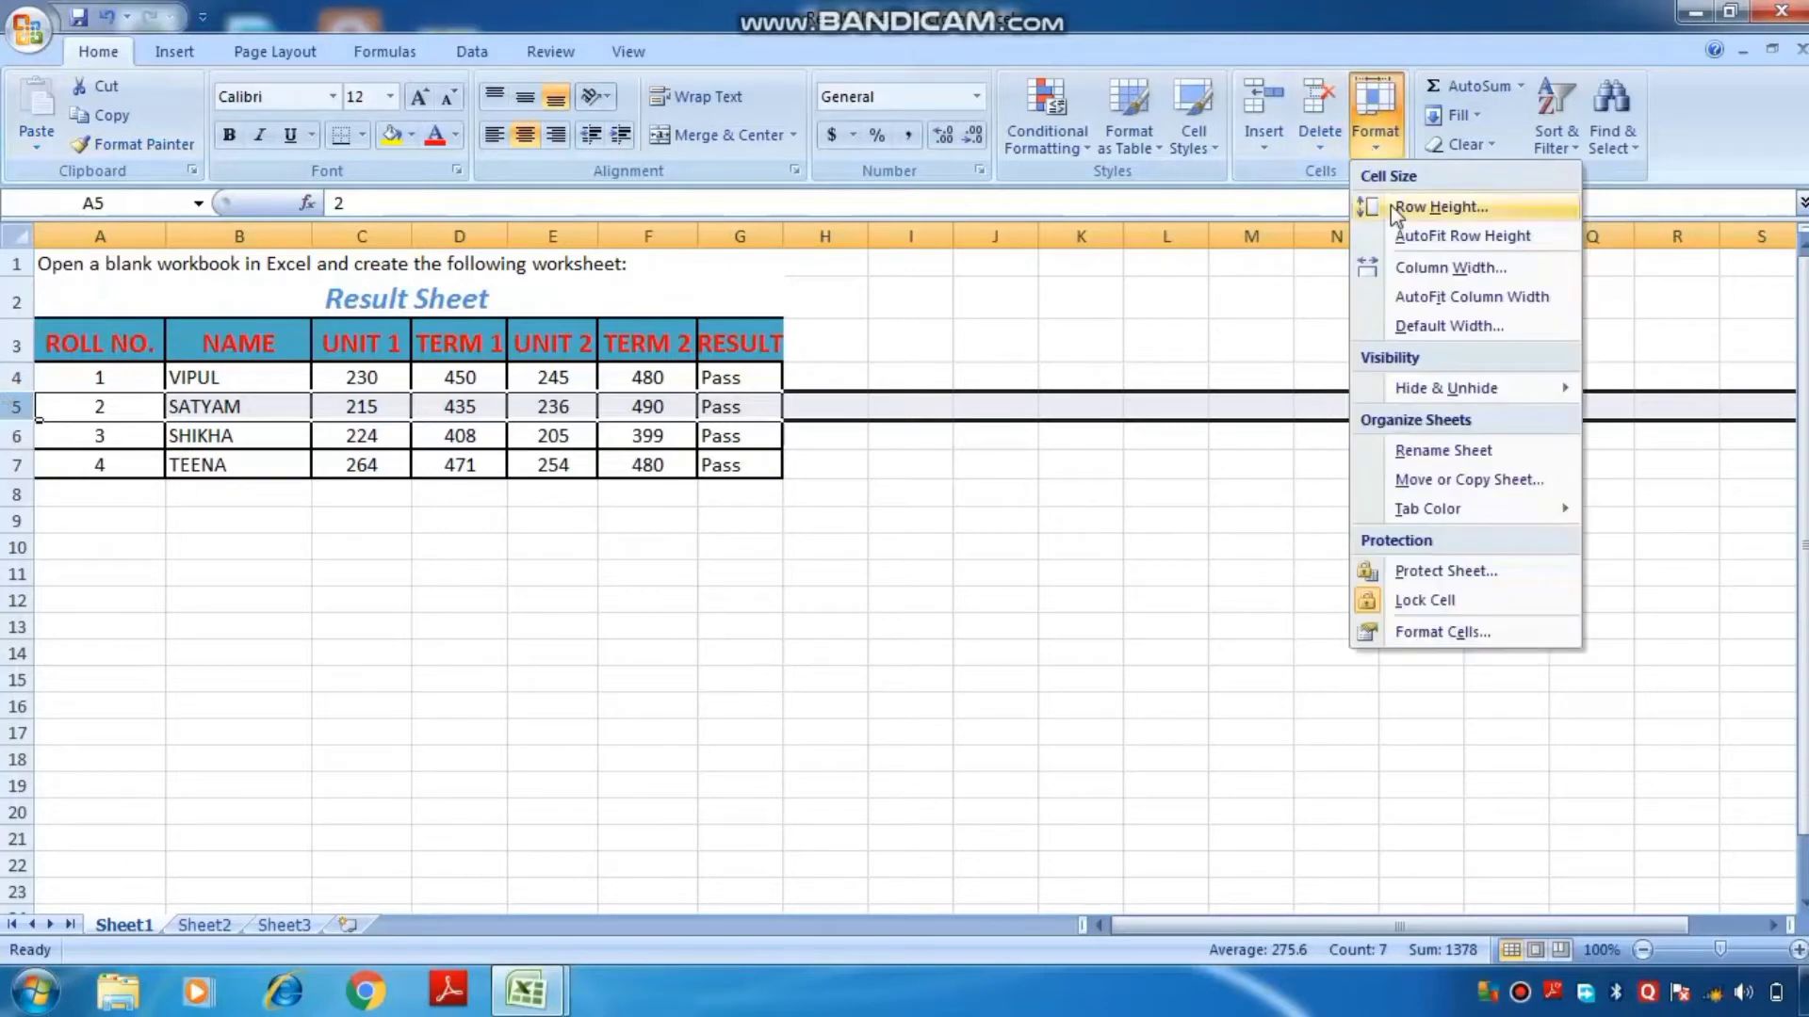
click(1440, 206)
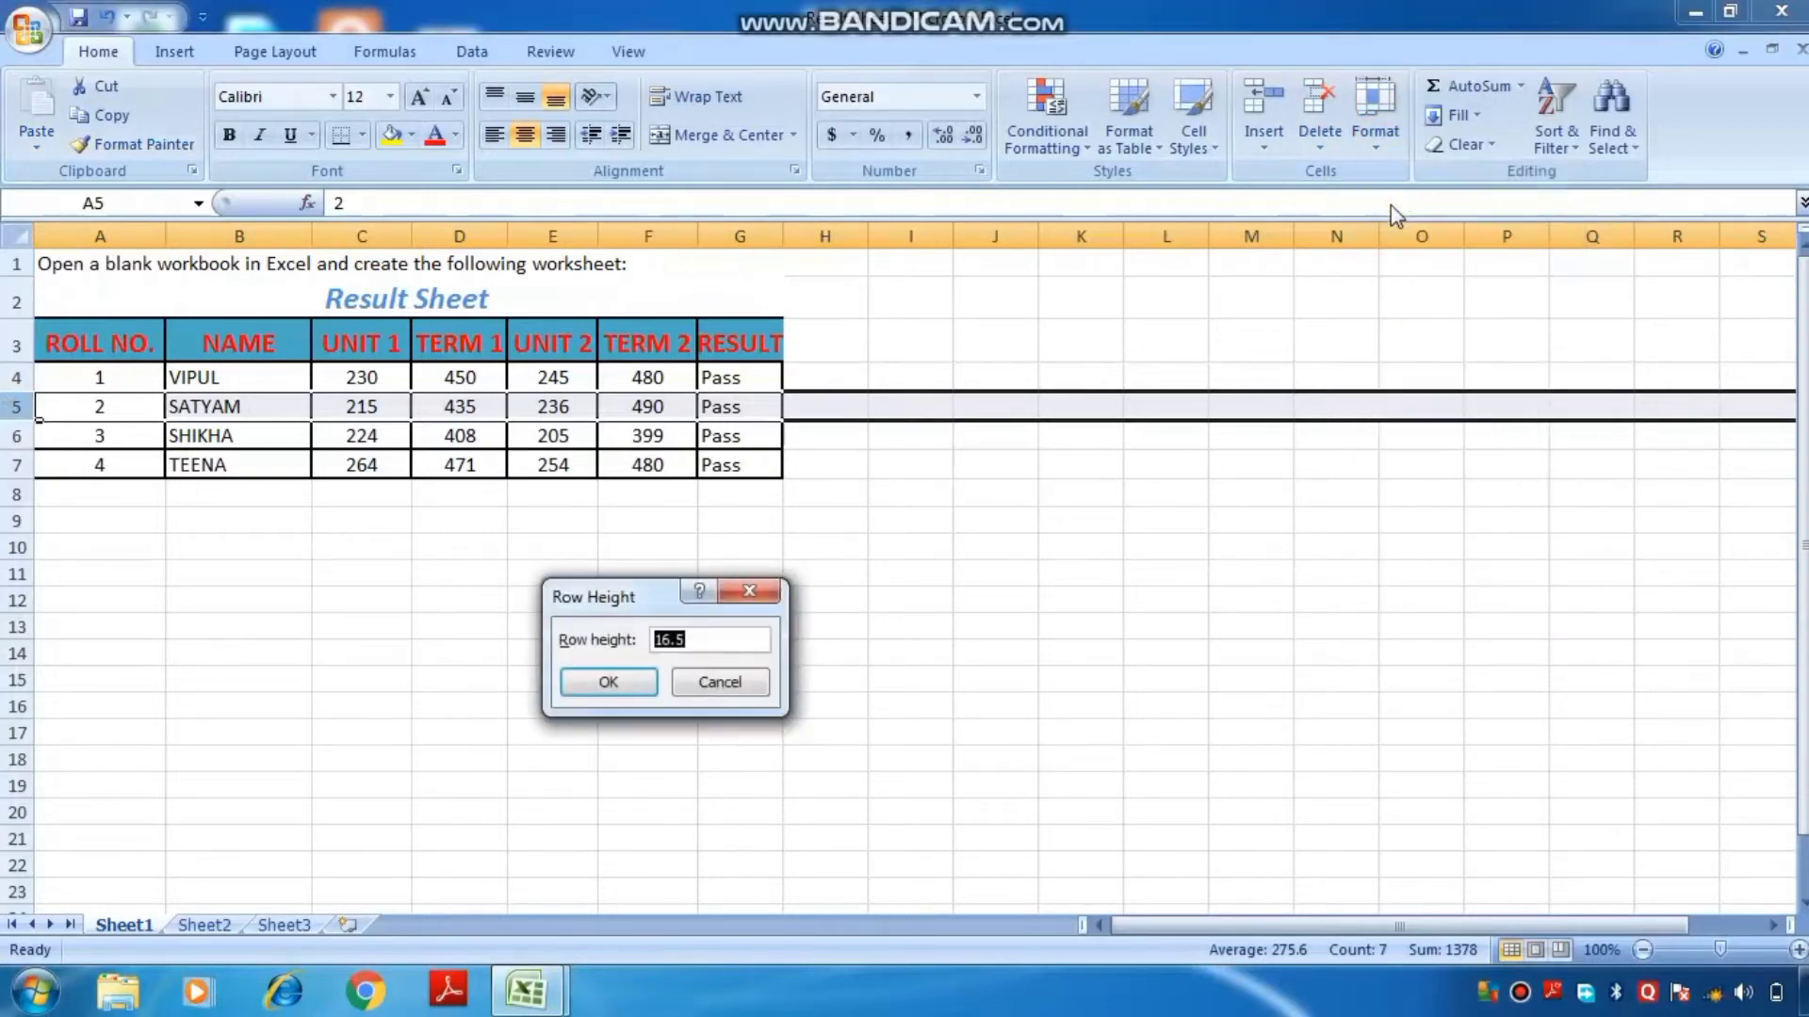
text(16.5)
double_click(715, 640)
text(20)
click(608, 682)
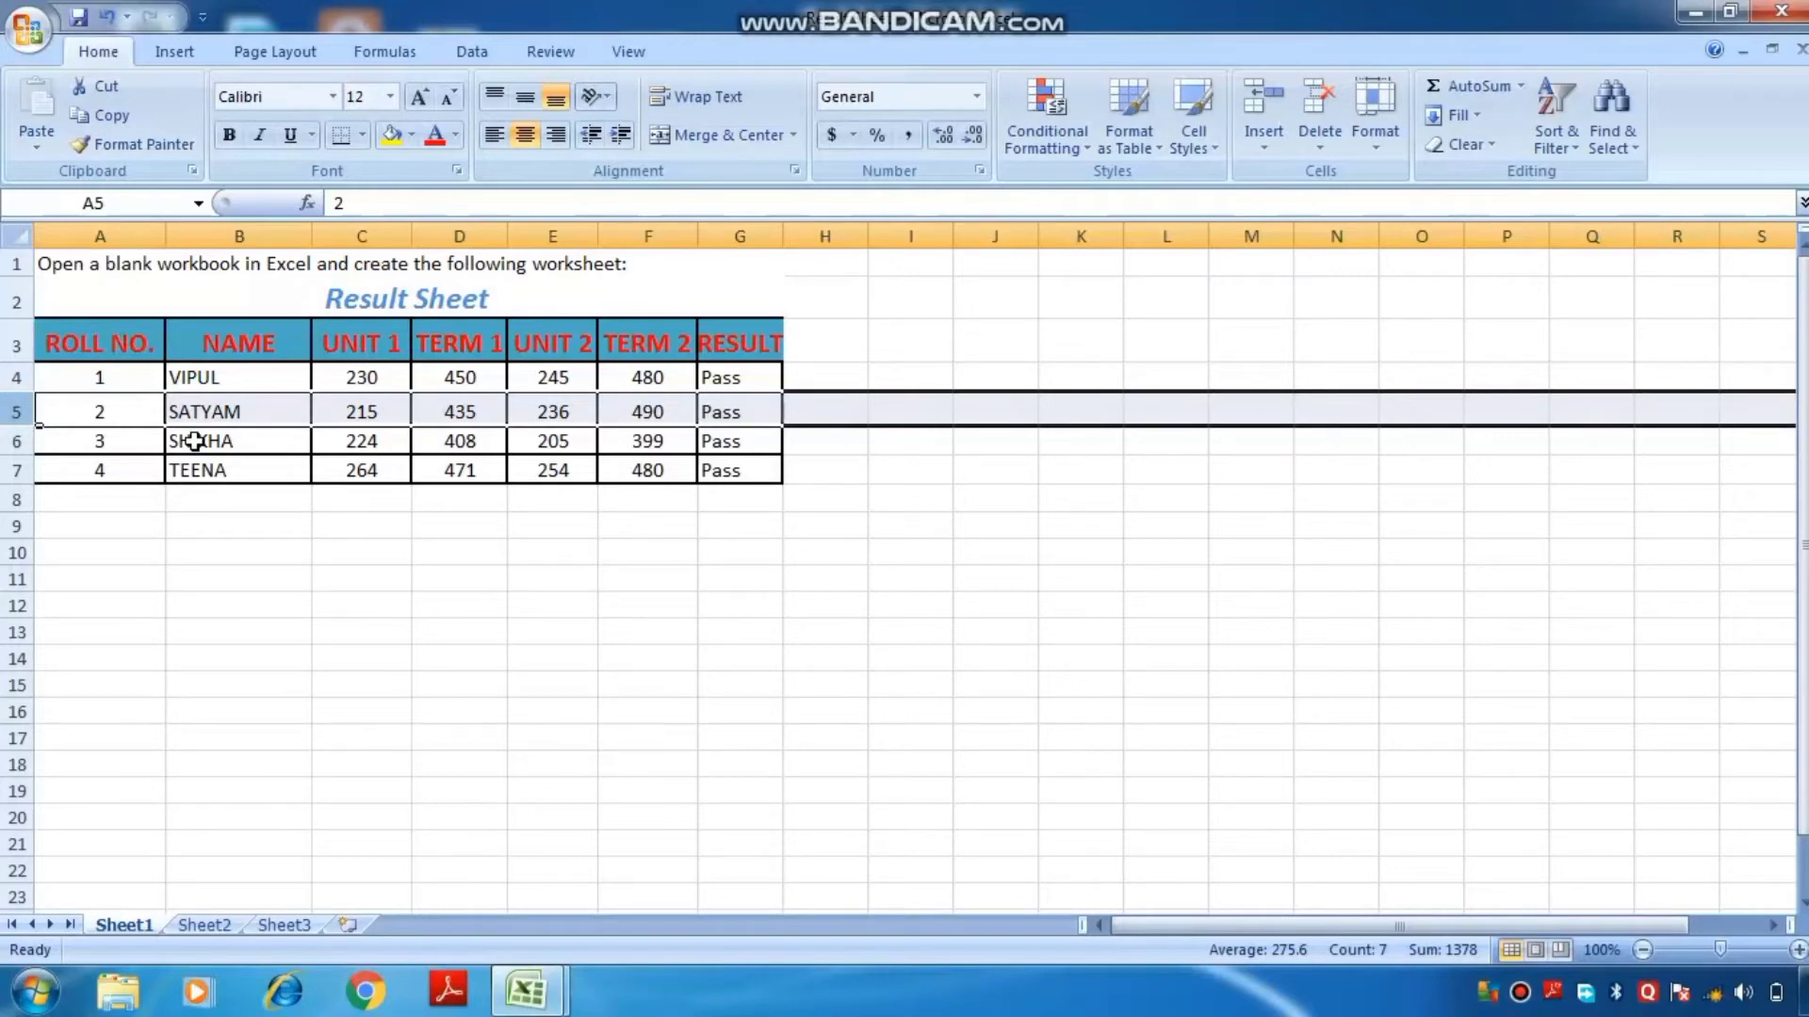
Format cell C4 as Currency with the $ symbol, 4 decimal places and black parenthesised negatives, and widen column C to fit the value.
click(378, 377)
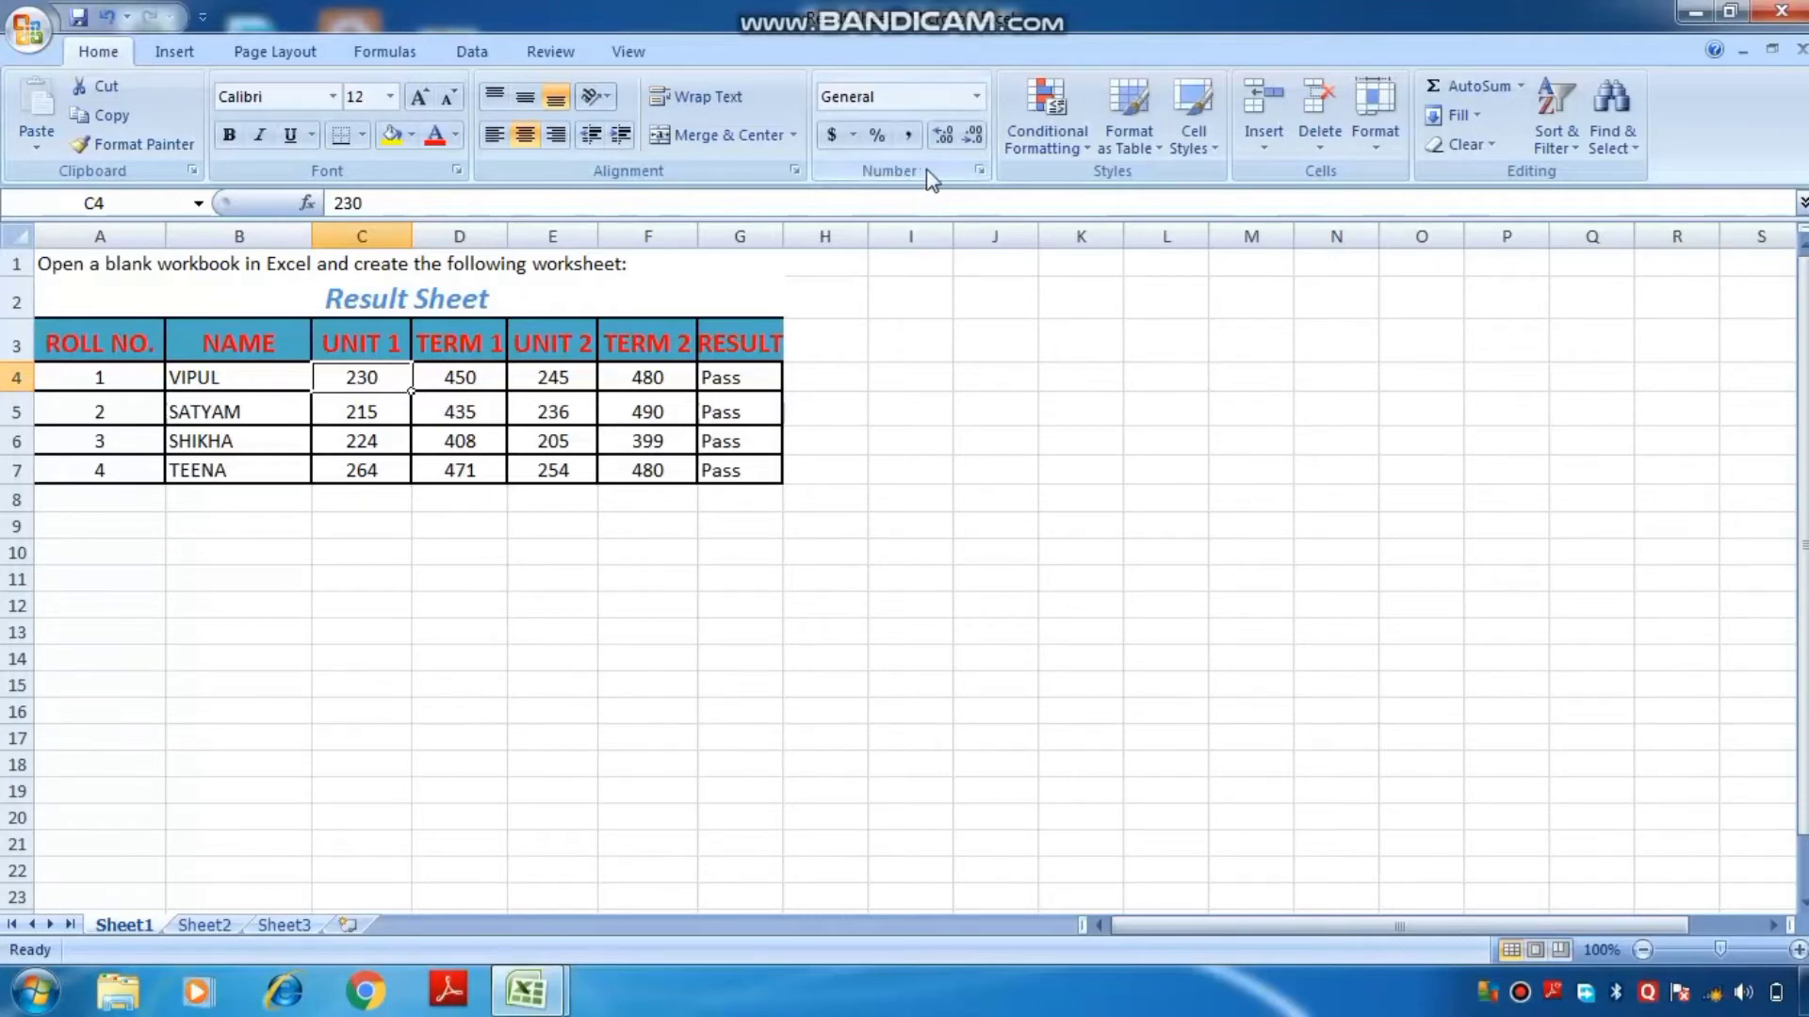
click(980, 171)
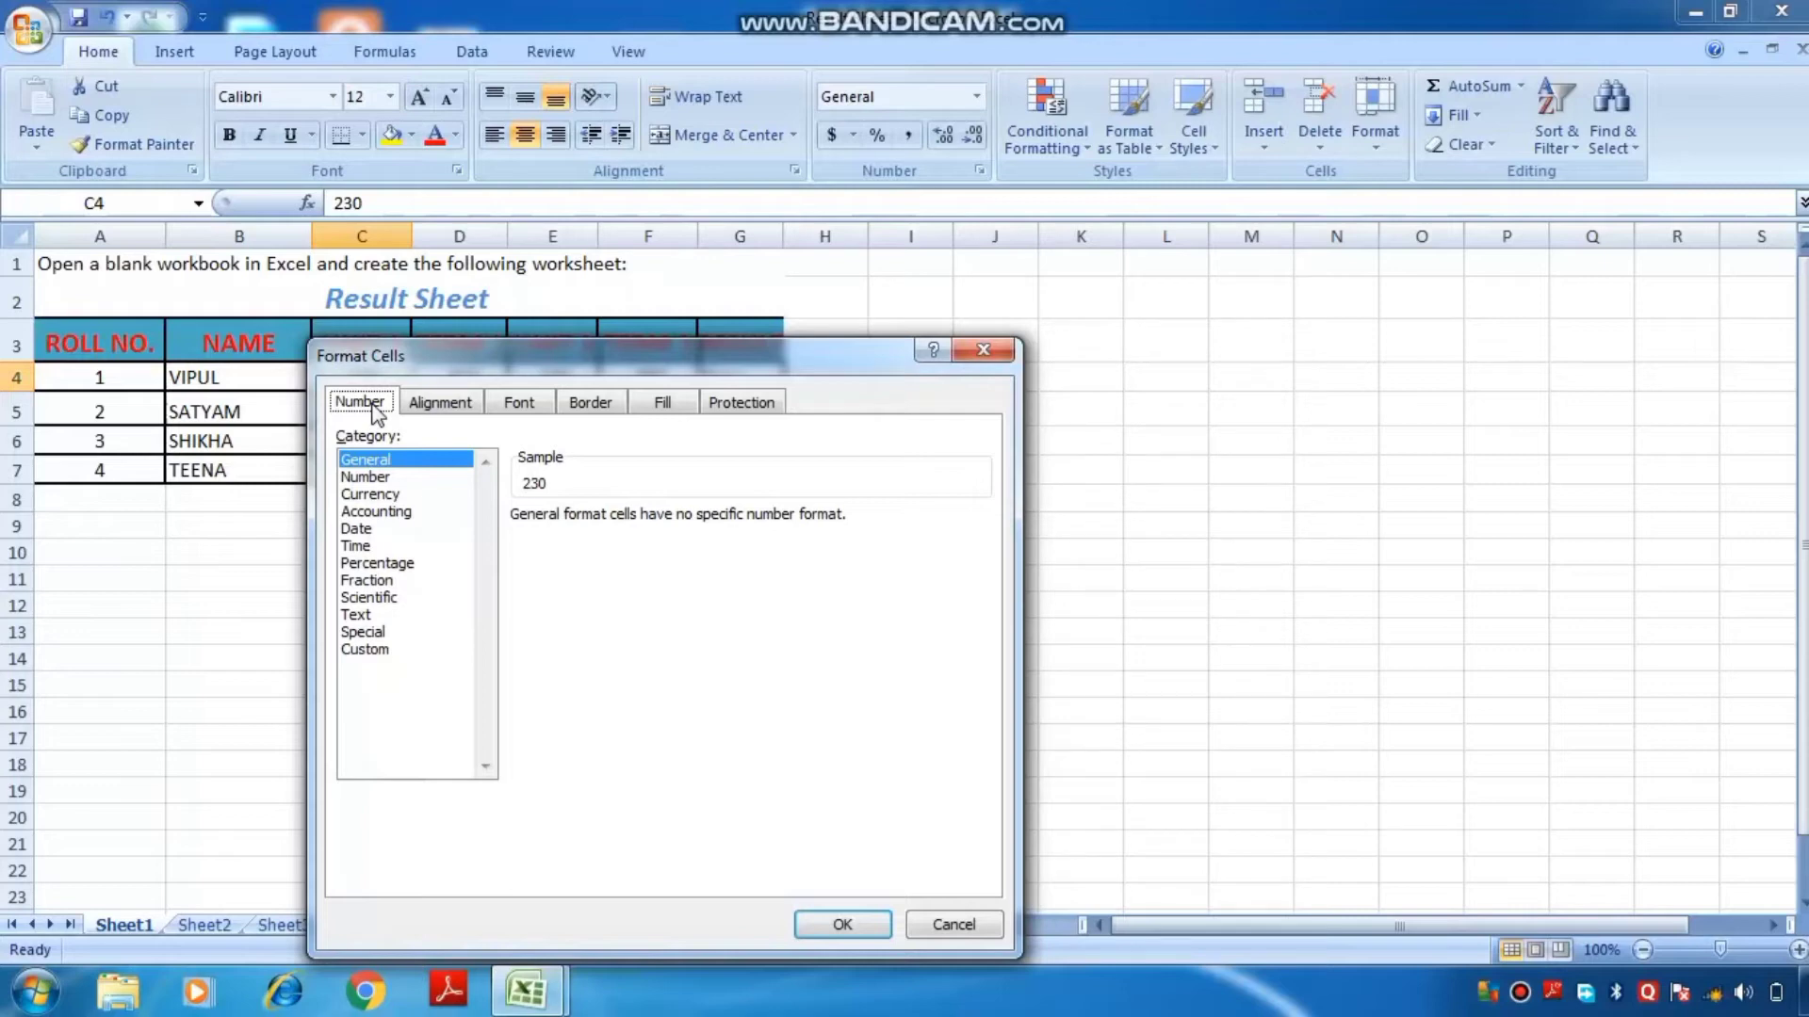
click(377, 496)
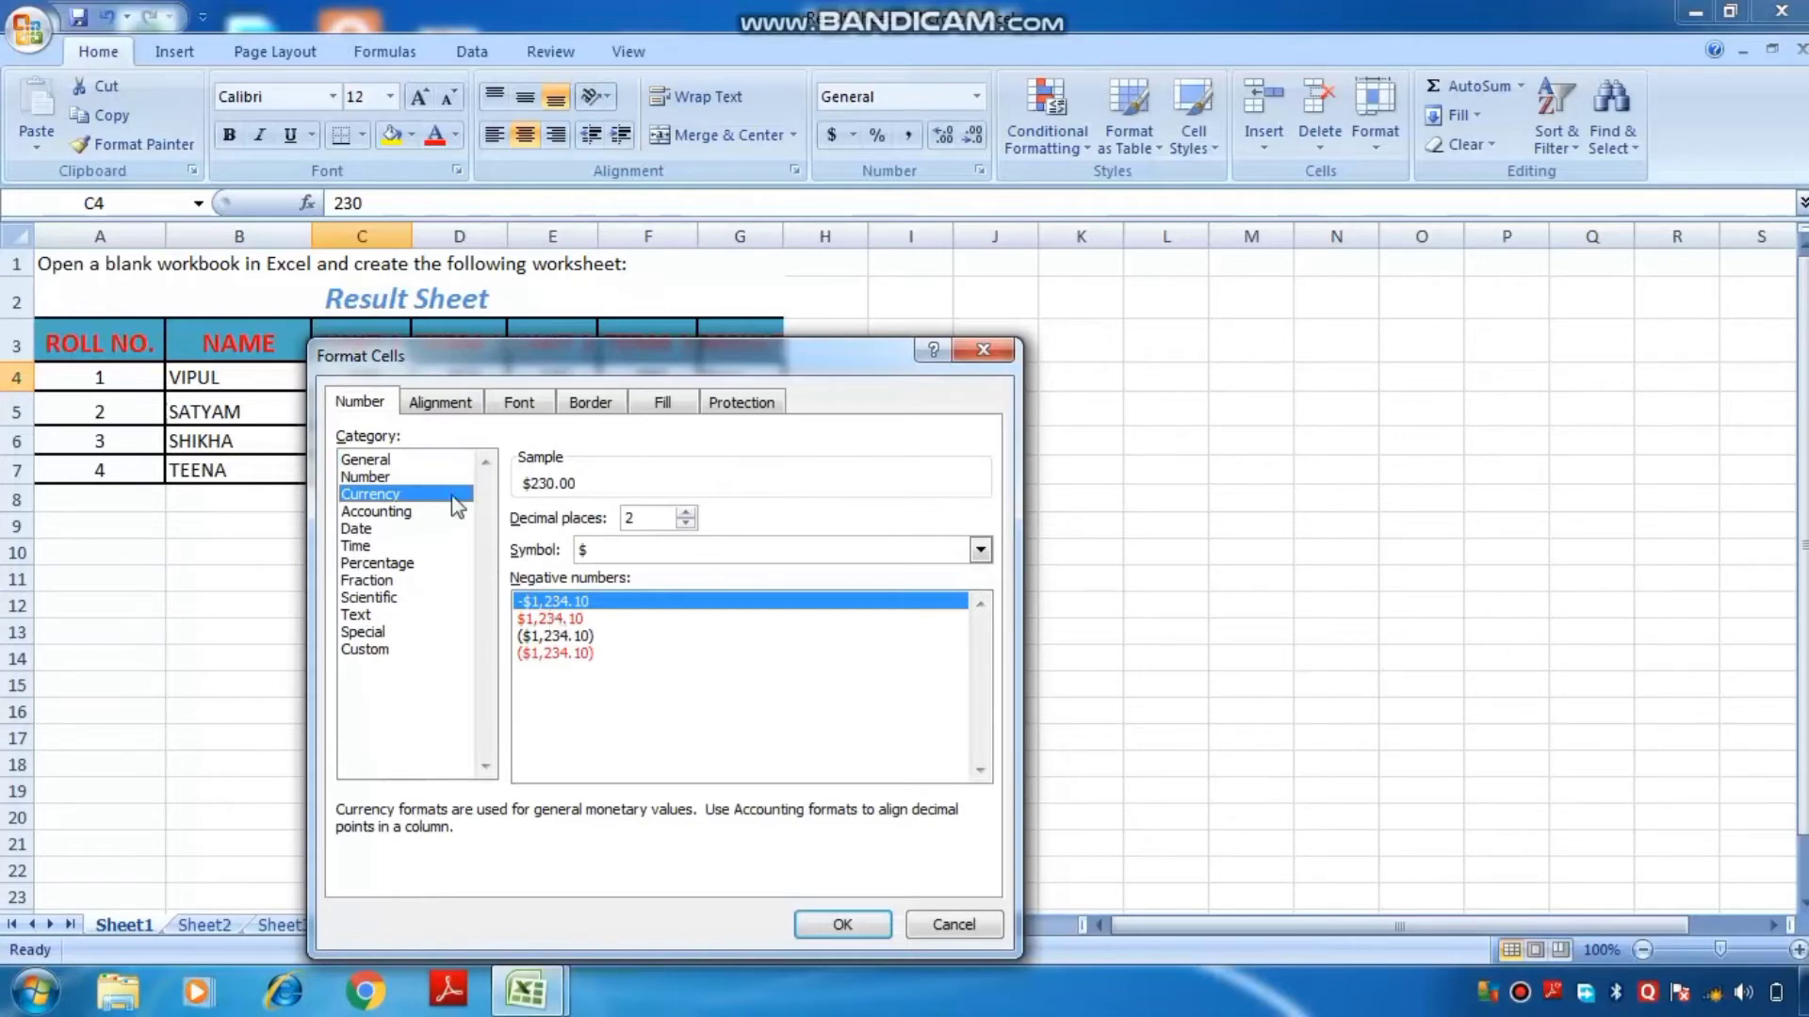
click(549, 619)
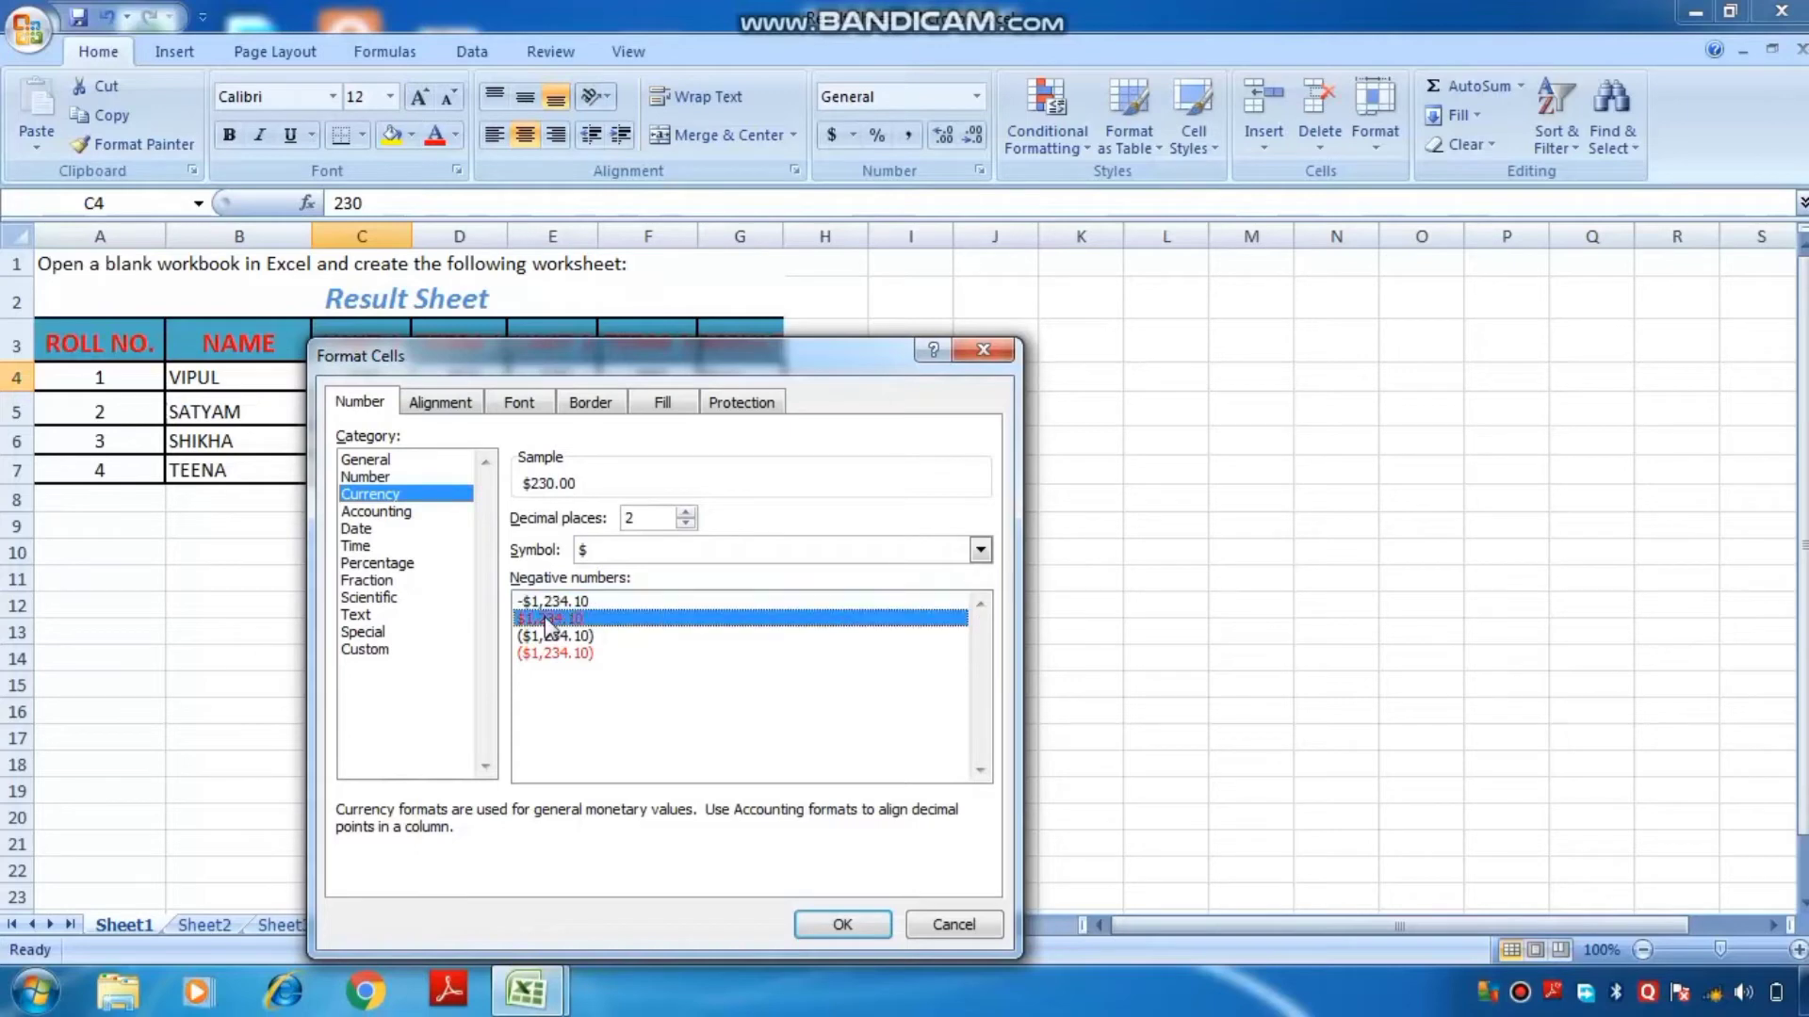
click(552, 636)
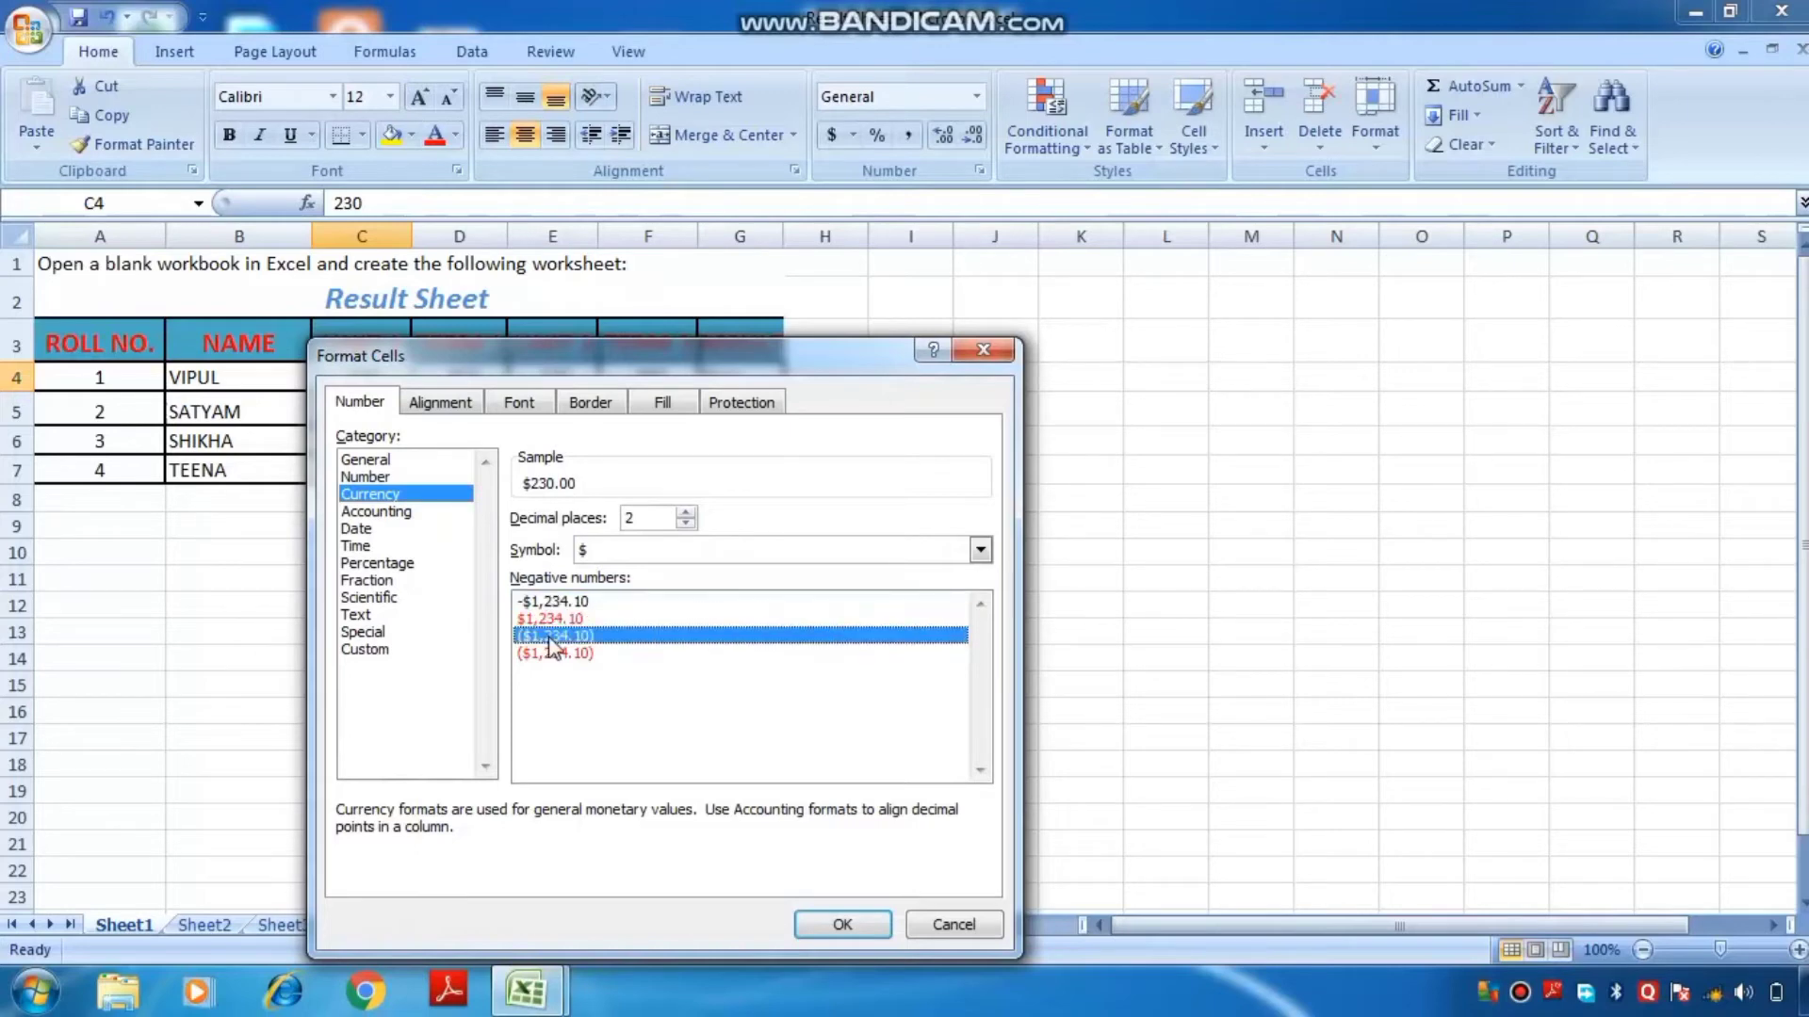
click(685, 524)
click(685, 514)
click(686, 513)
click(686, 513)
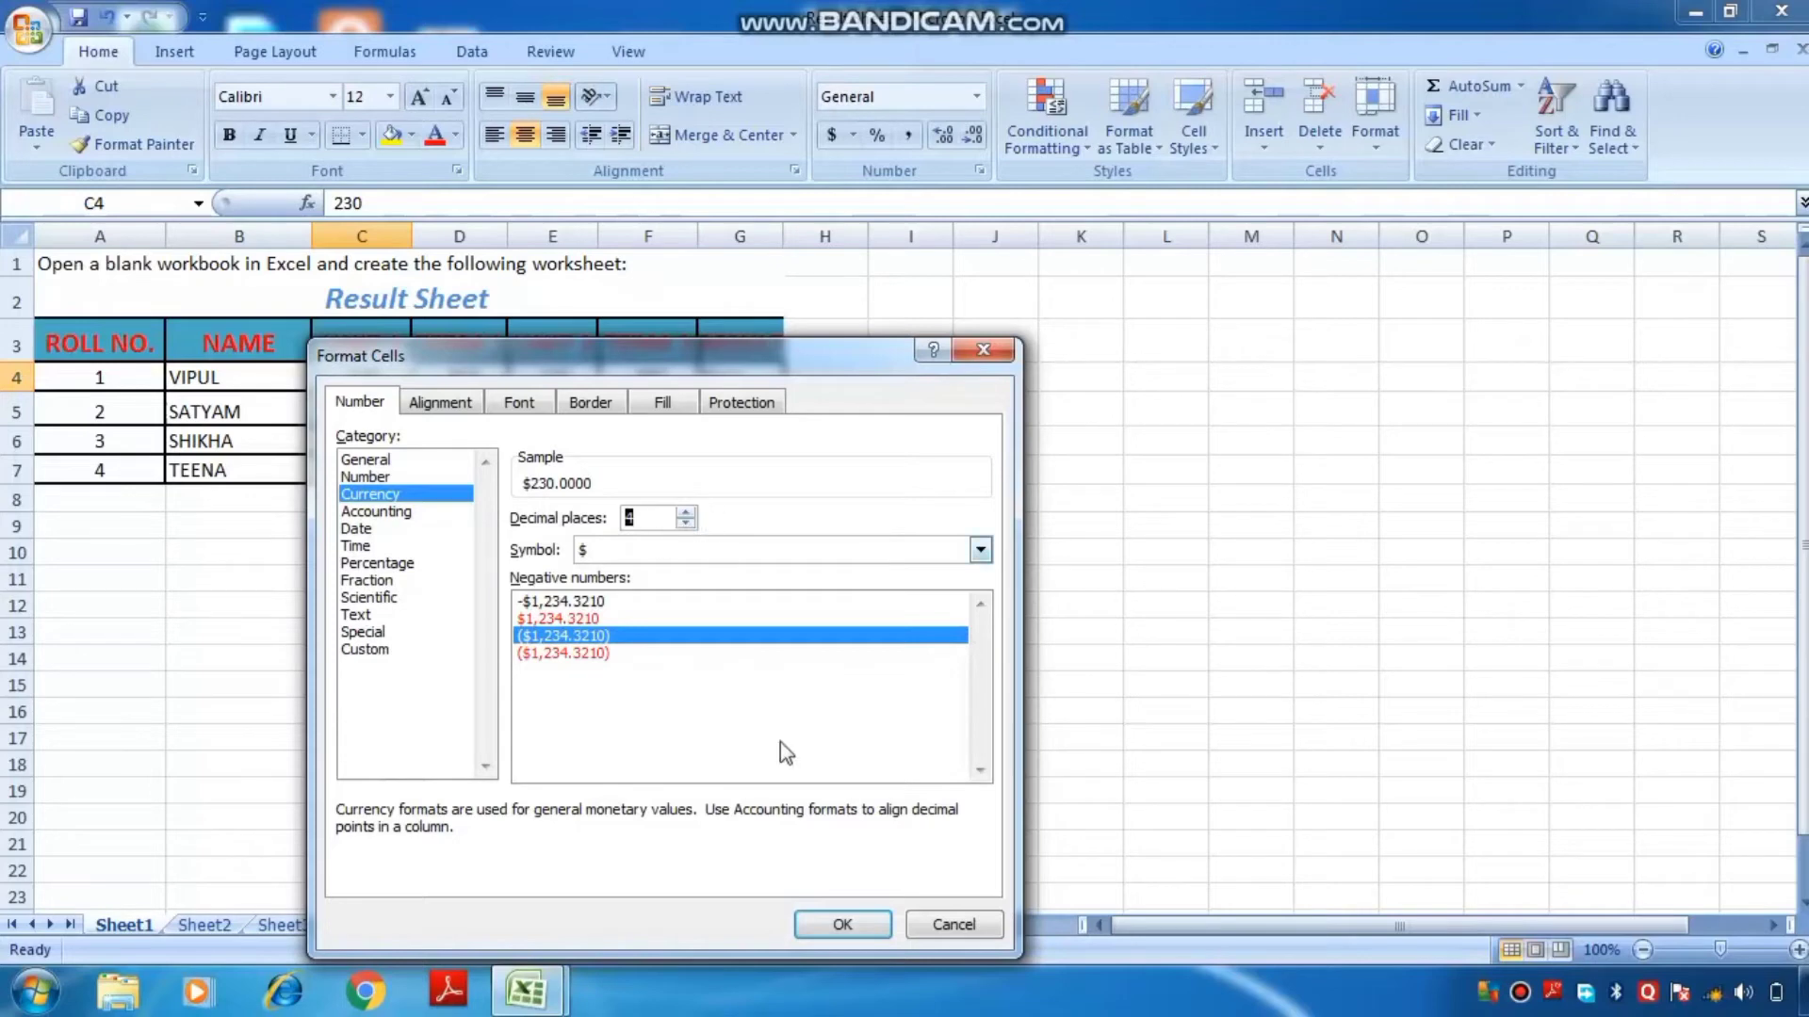
click(847, 925)
click(751, 676)
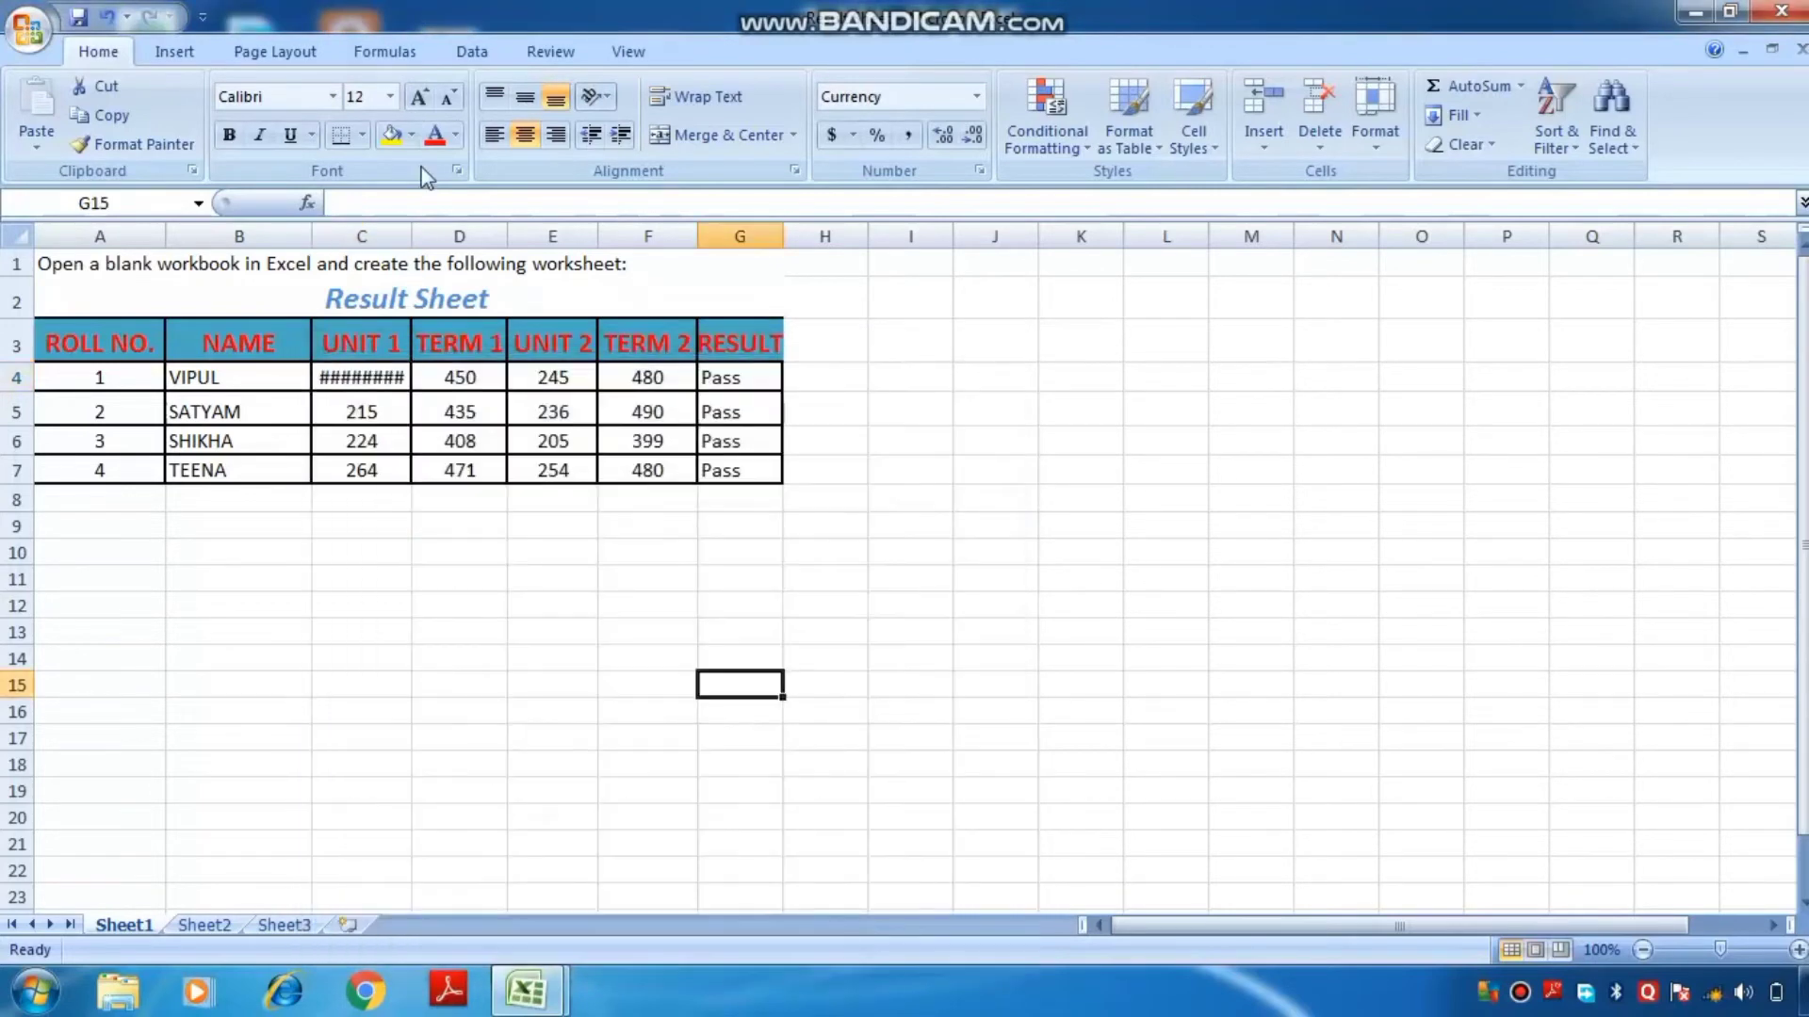
drag(411, 236, 492, 236)
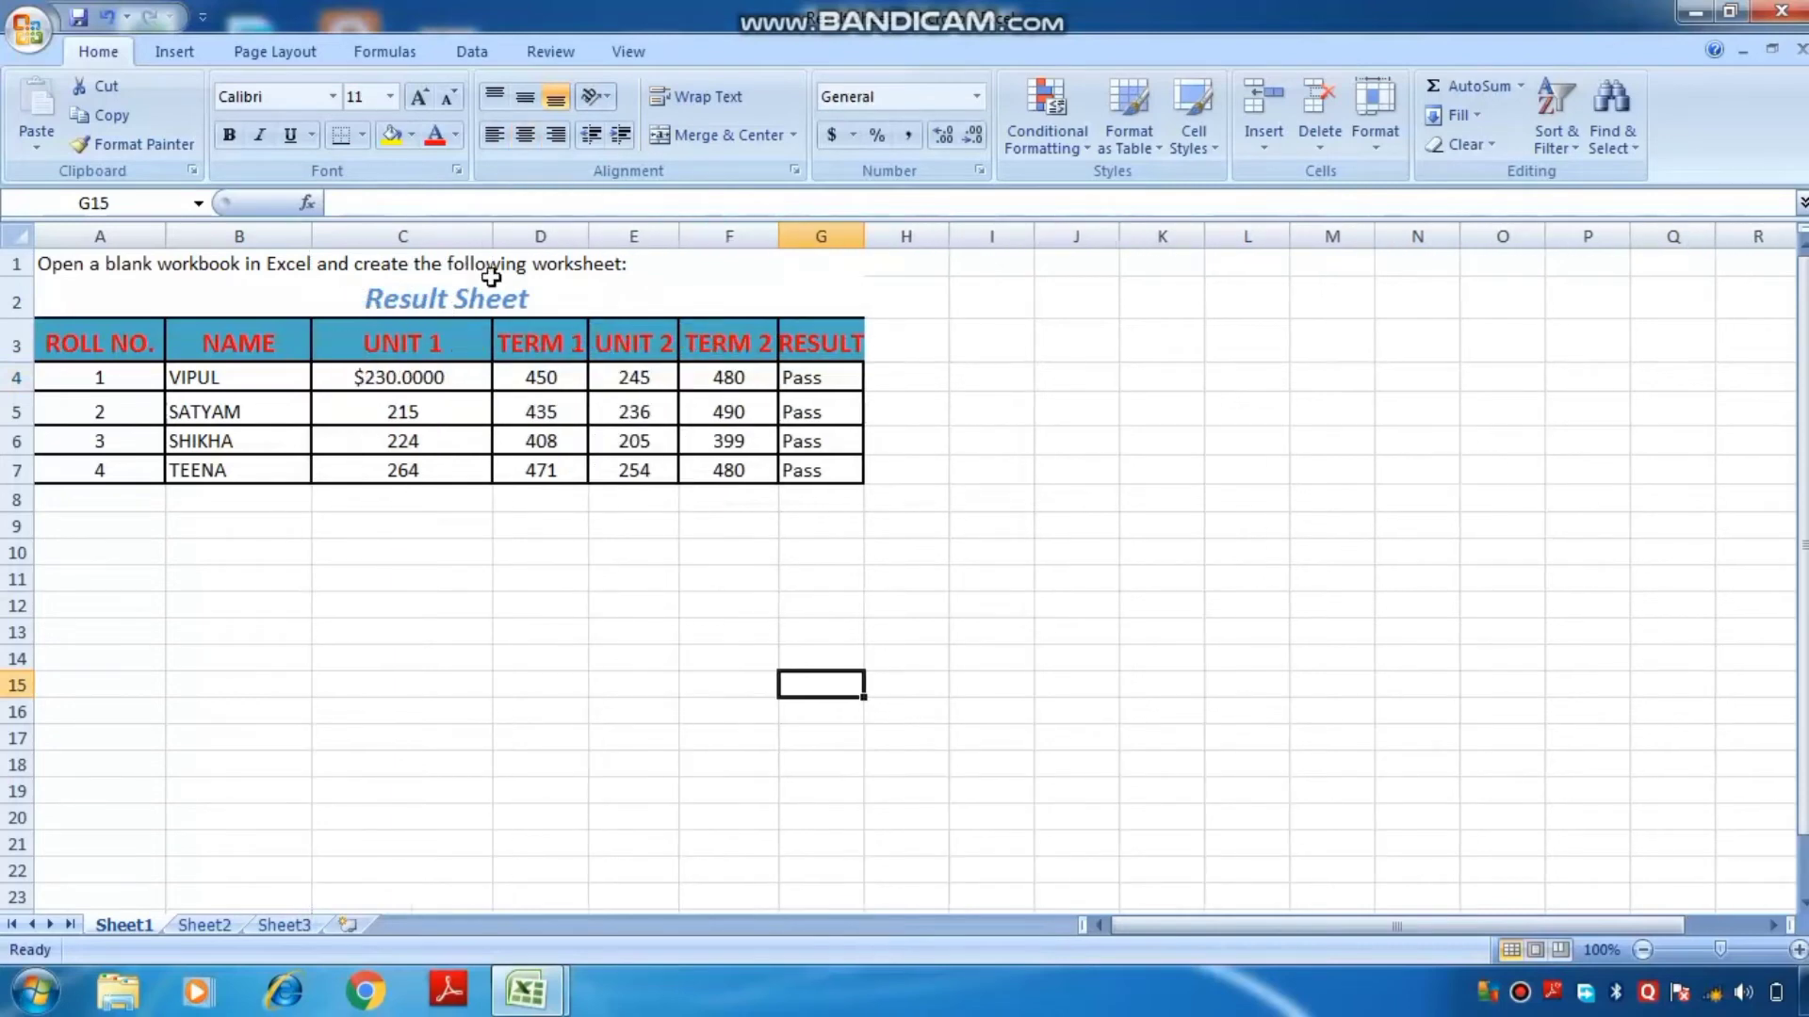
Reset the number format of cell C4 in the UNIT 1 column to General.
click(405, 378)
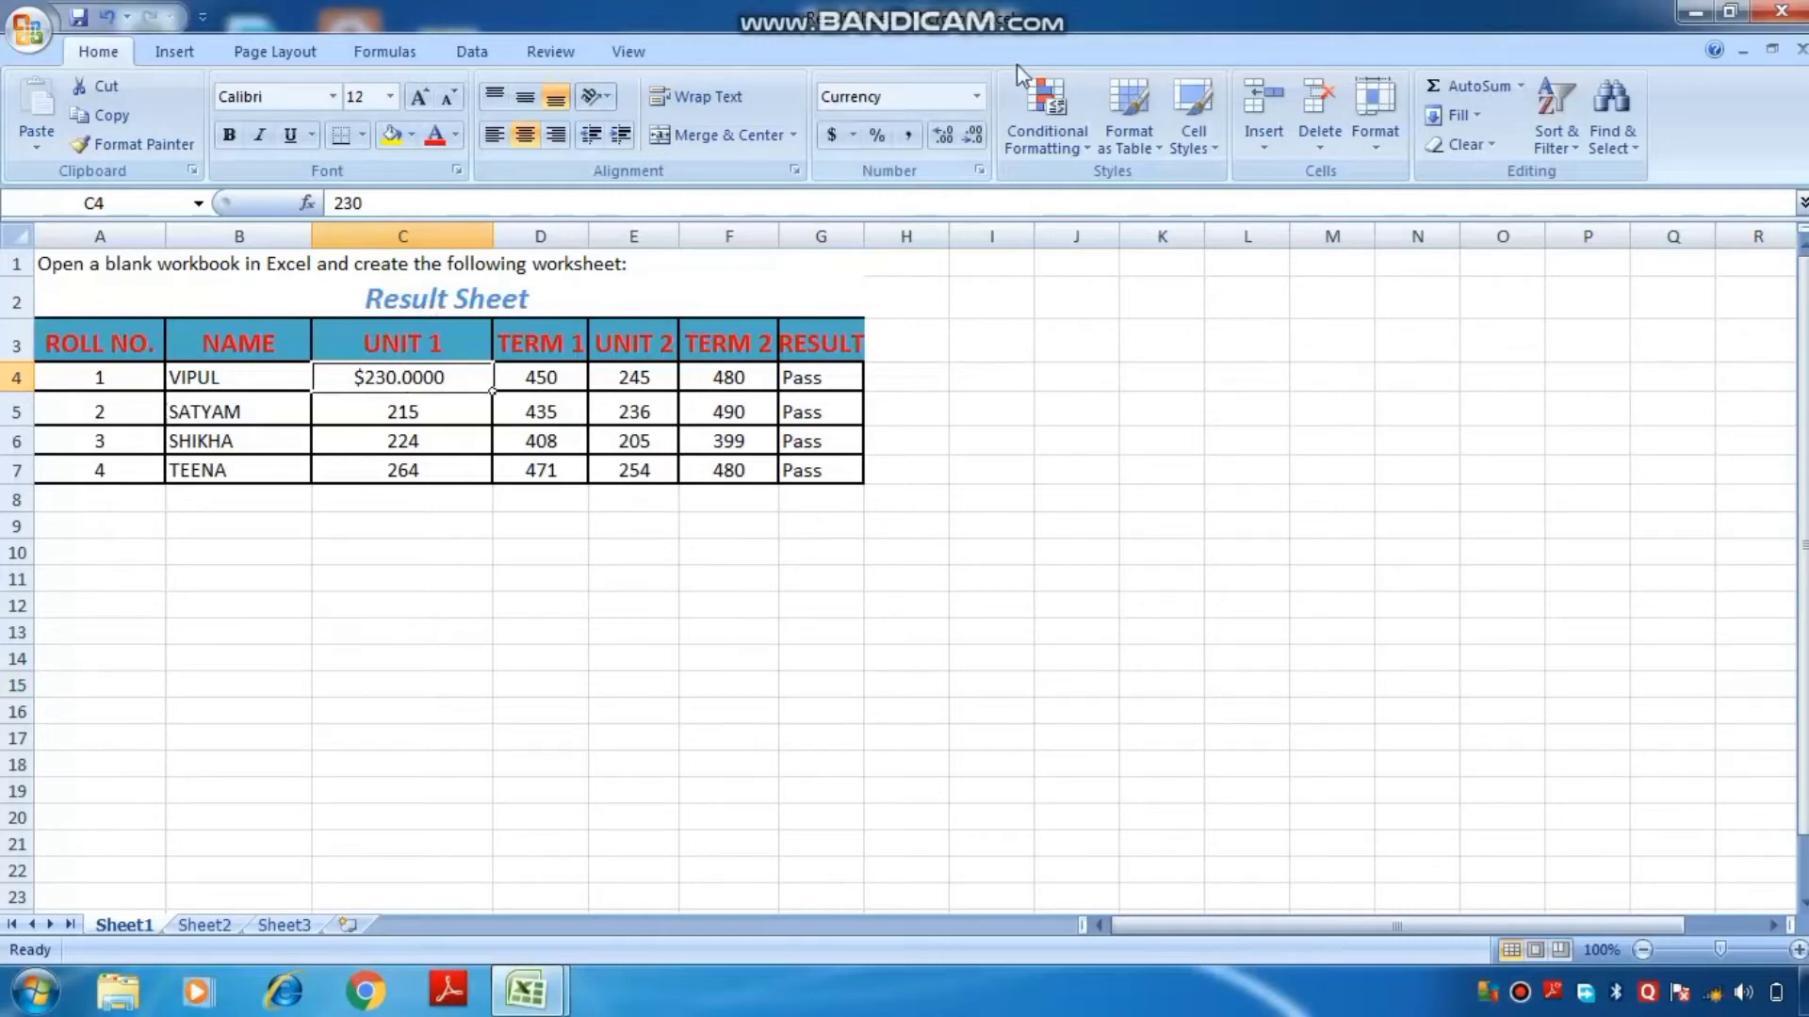
click(977, 96)
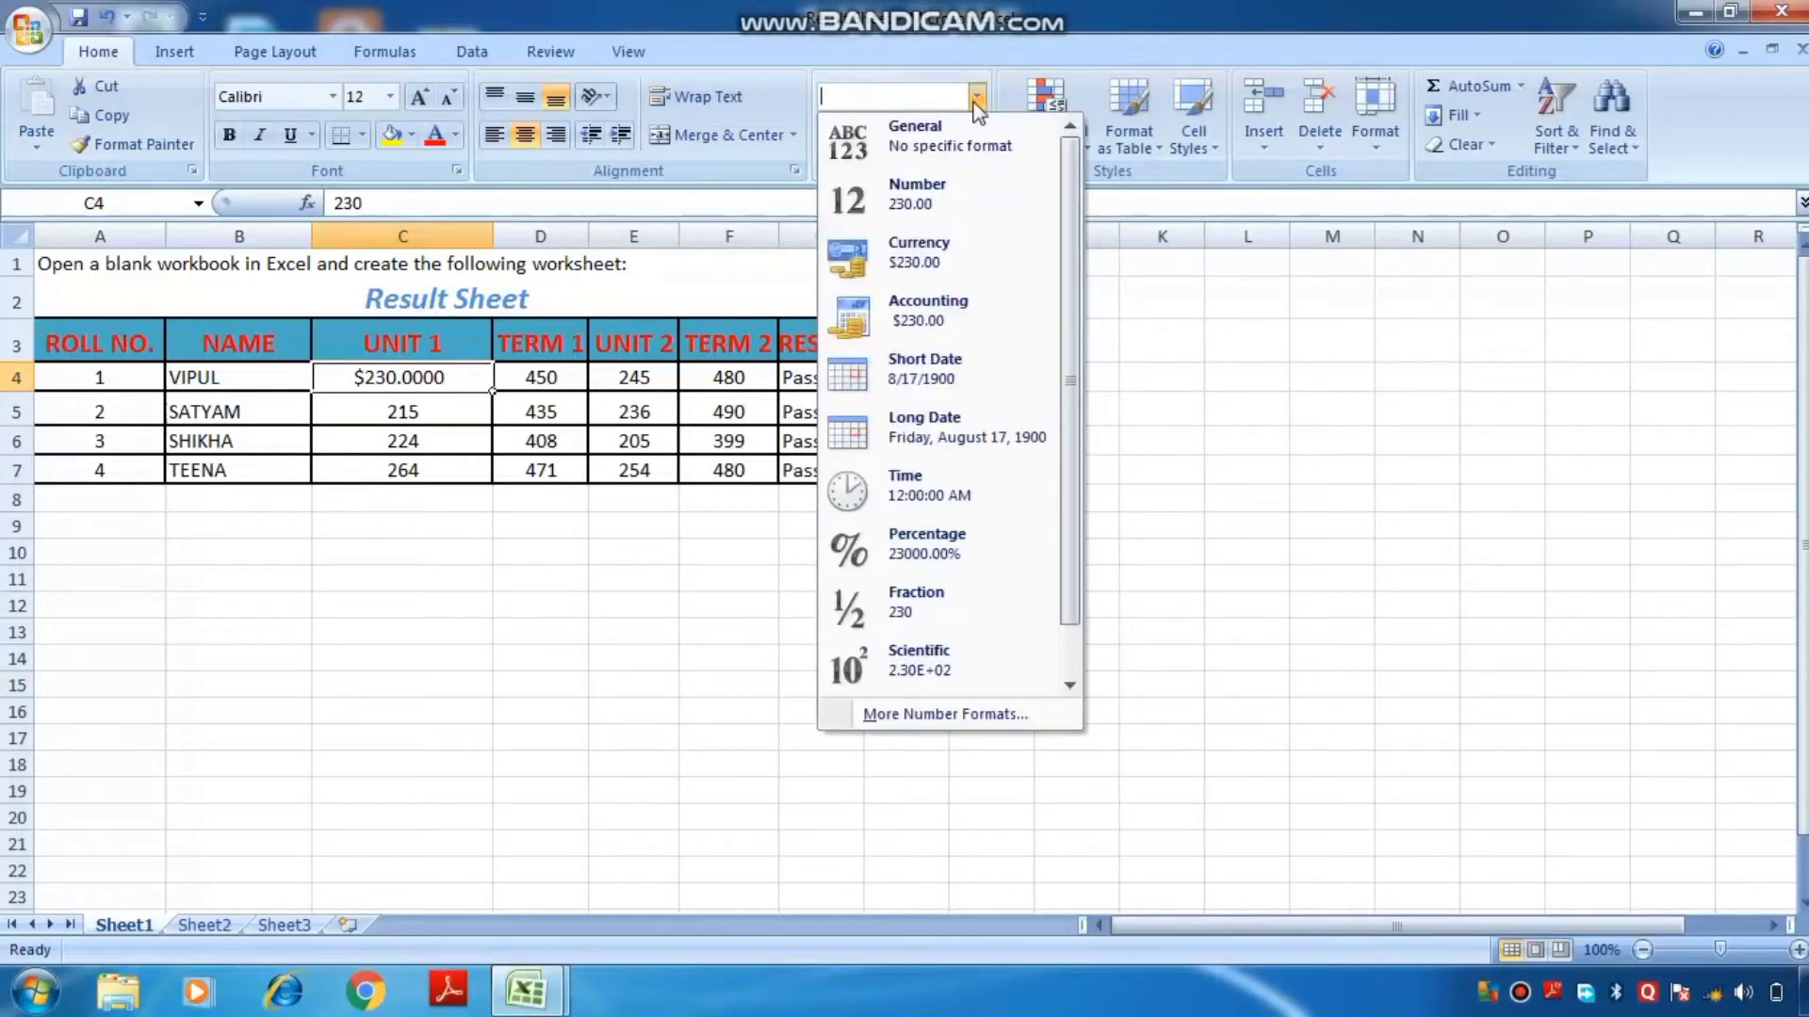
click(957, 149)
click(402, 718)
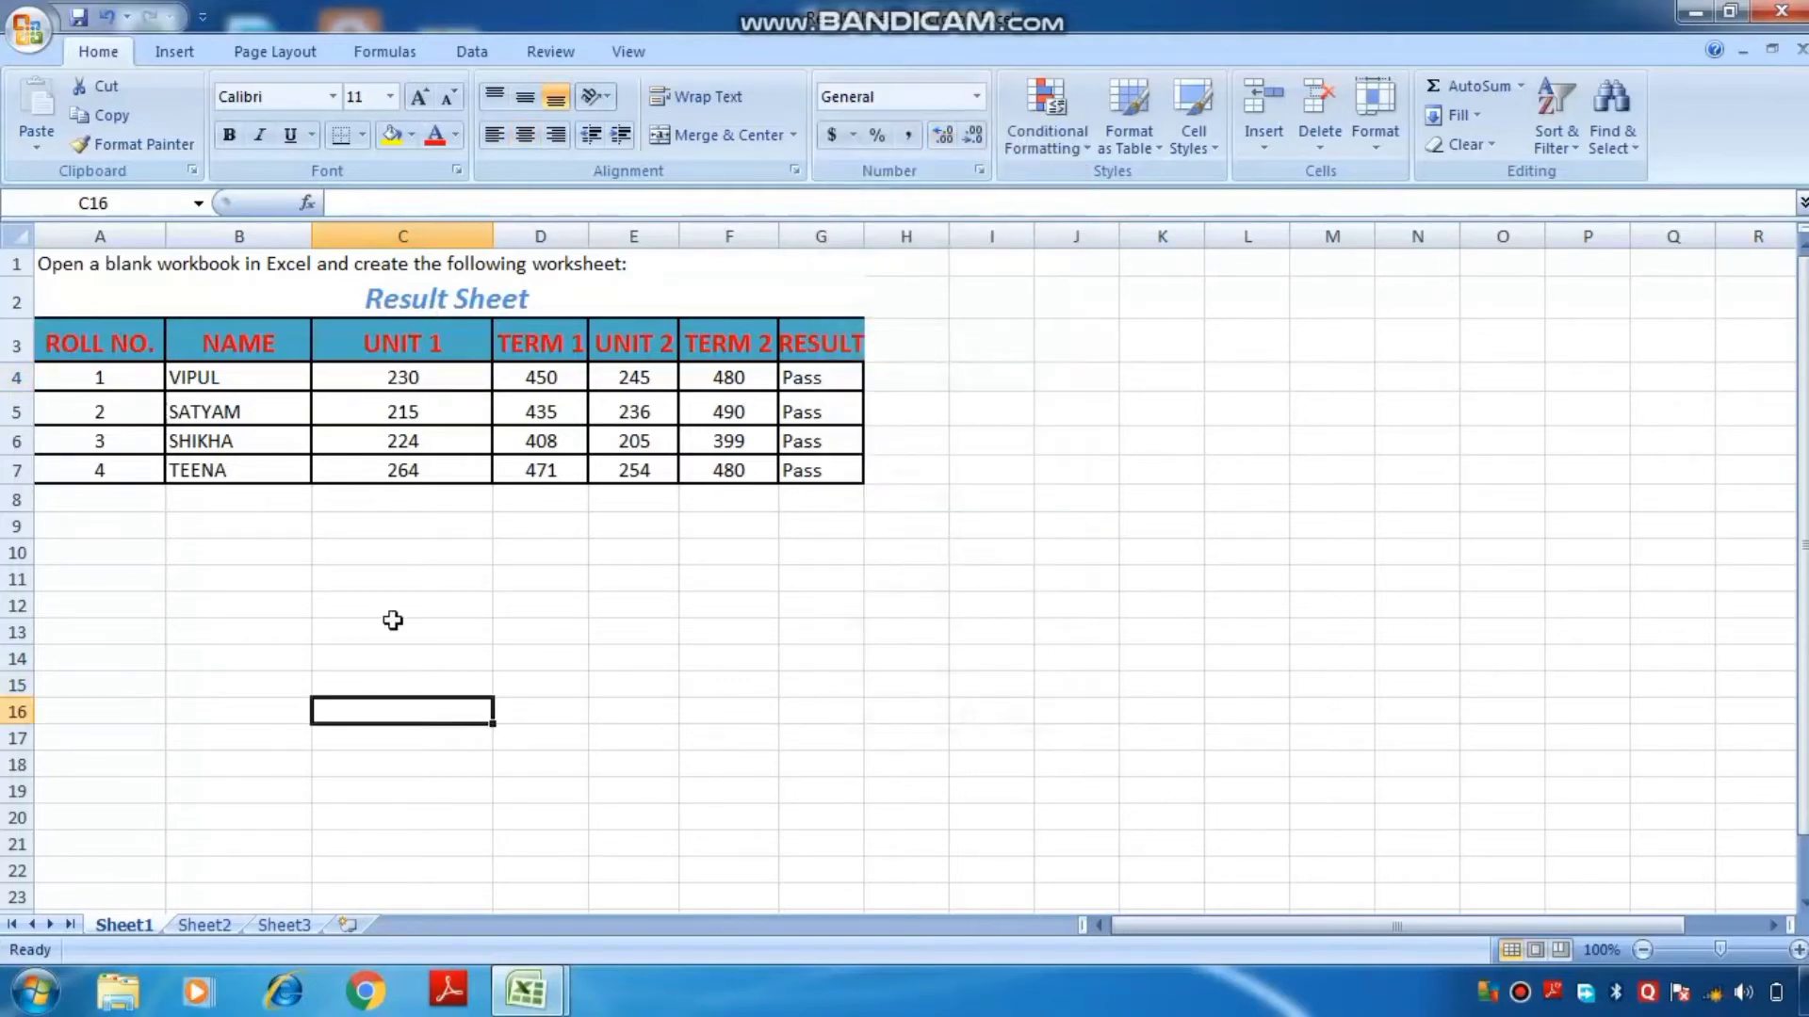
Apply the preset Currency number format to cell C5 in the UNIT 1 column.
click(449, 376)
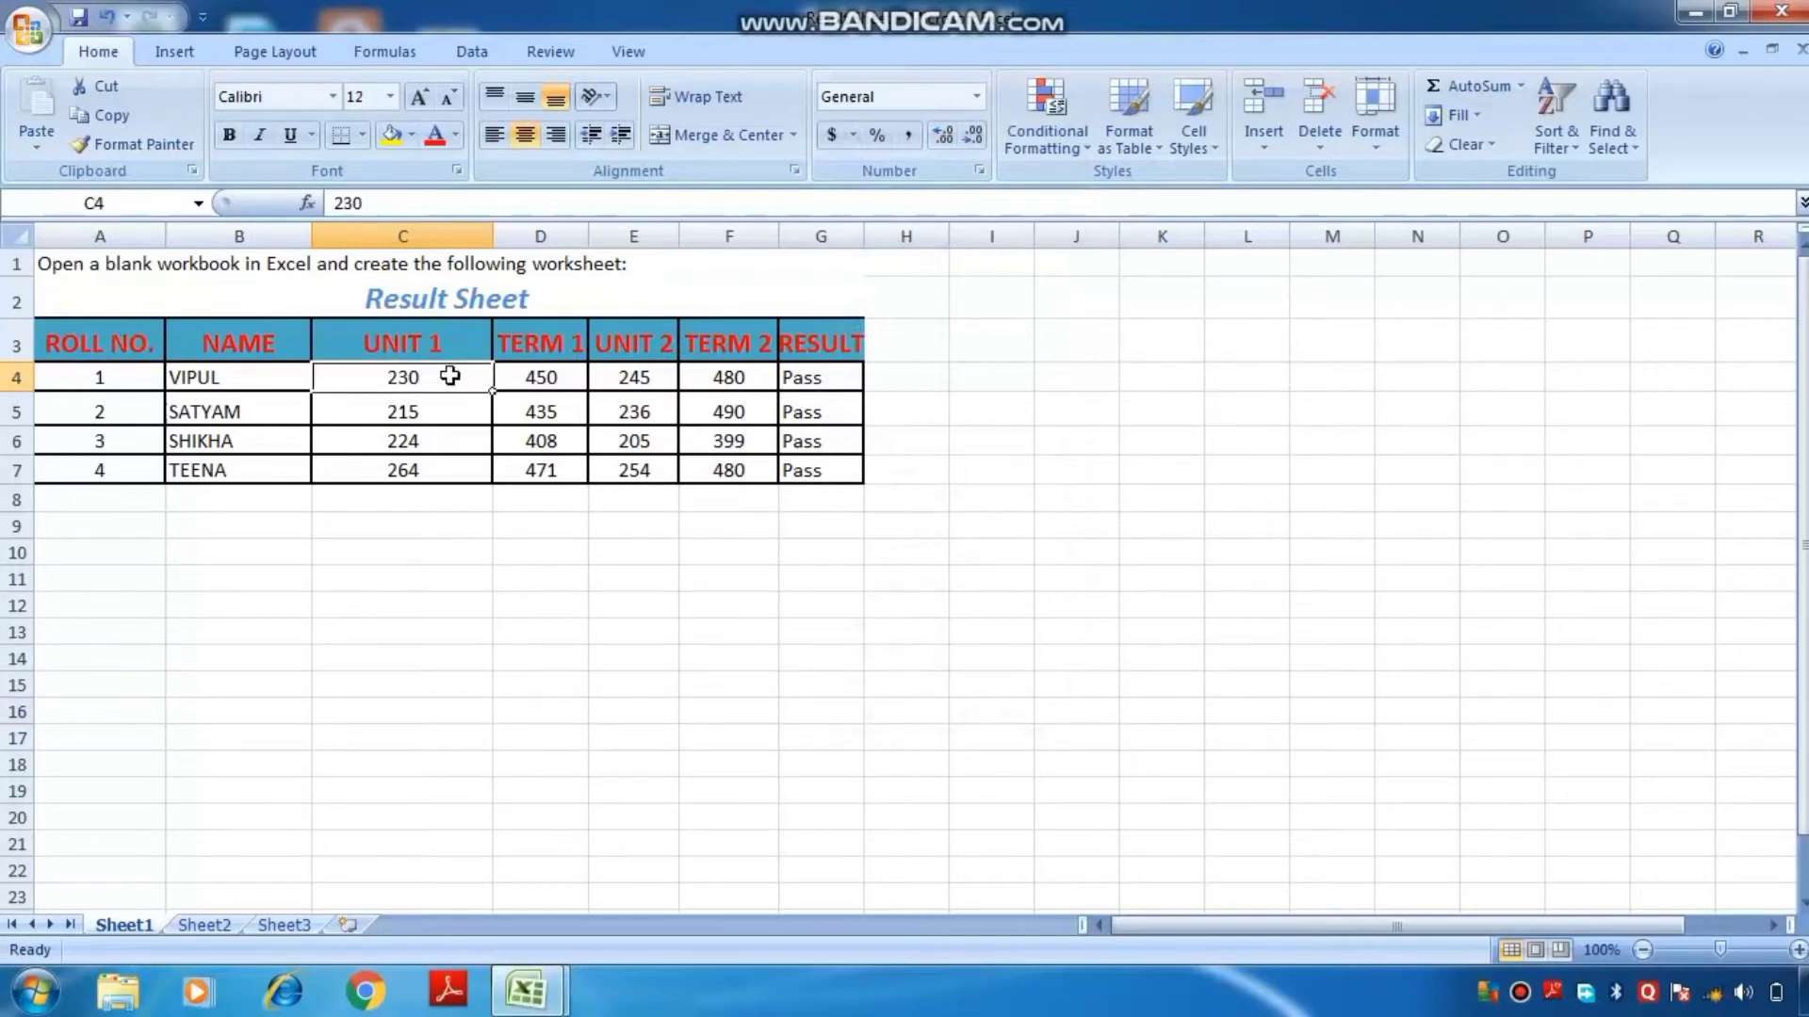
click(407, 406)
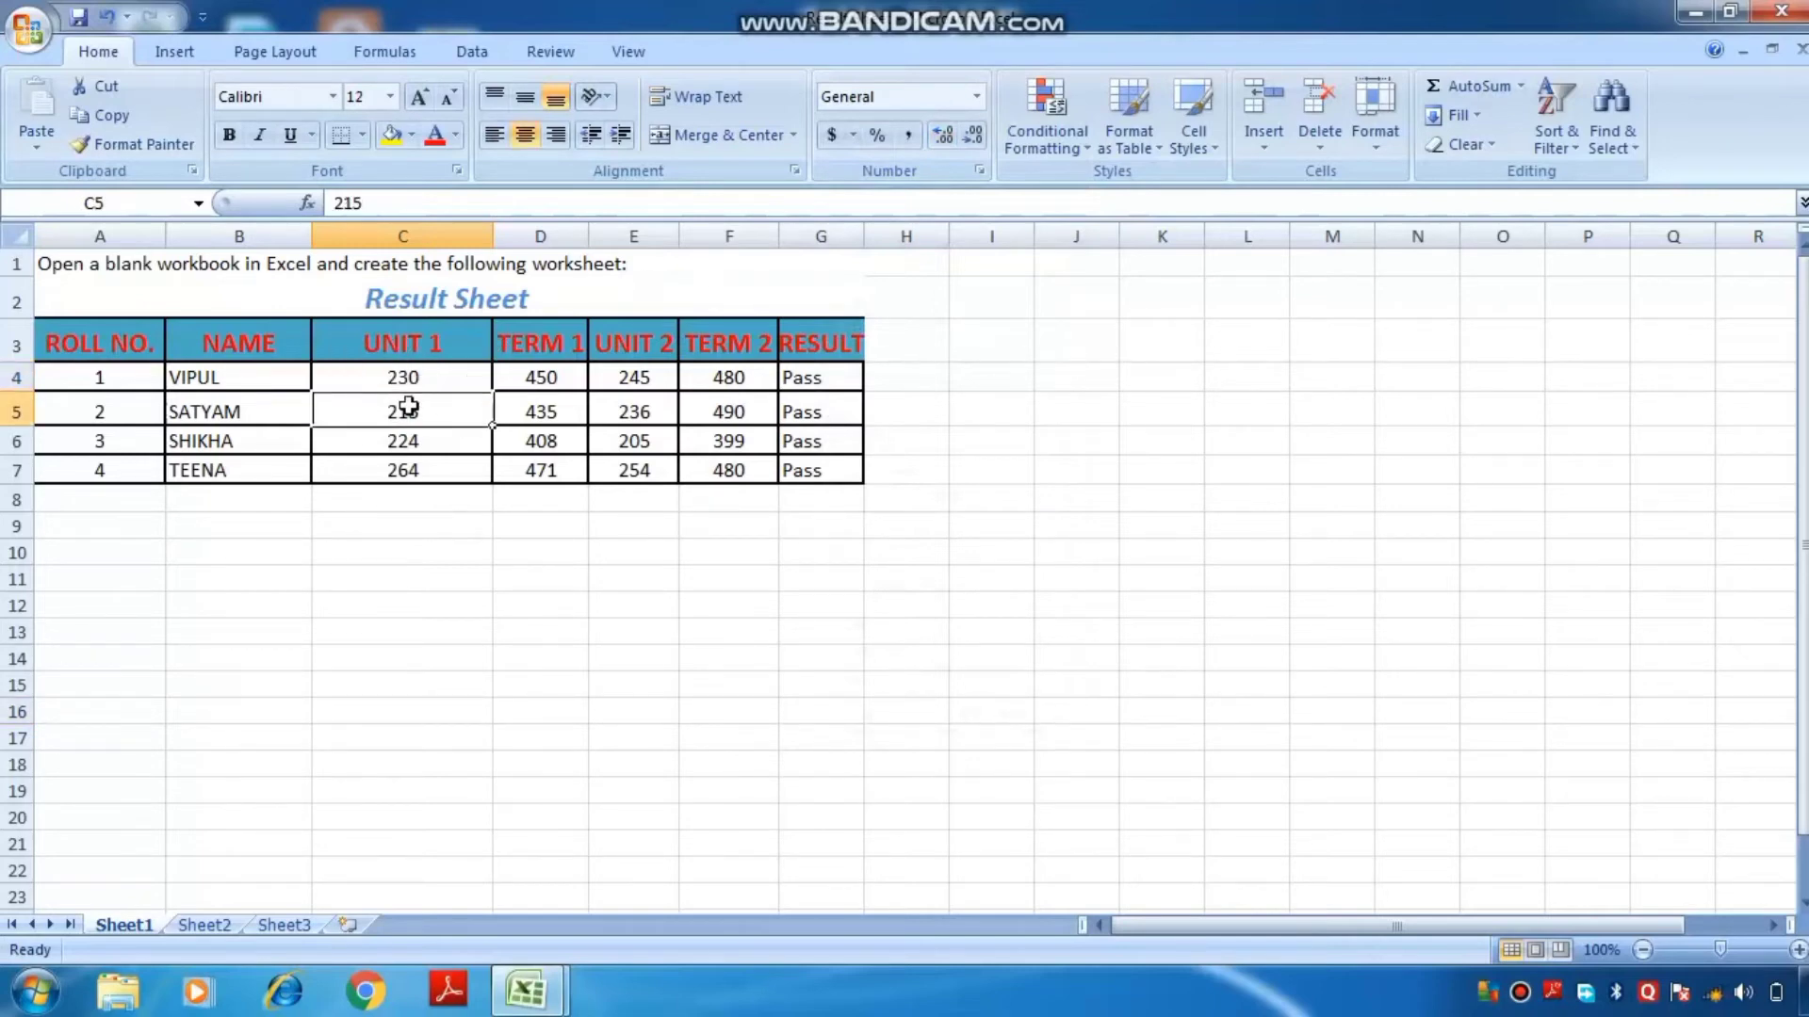
click(979, 97)
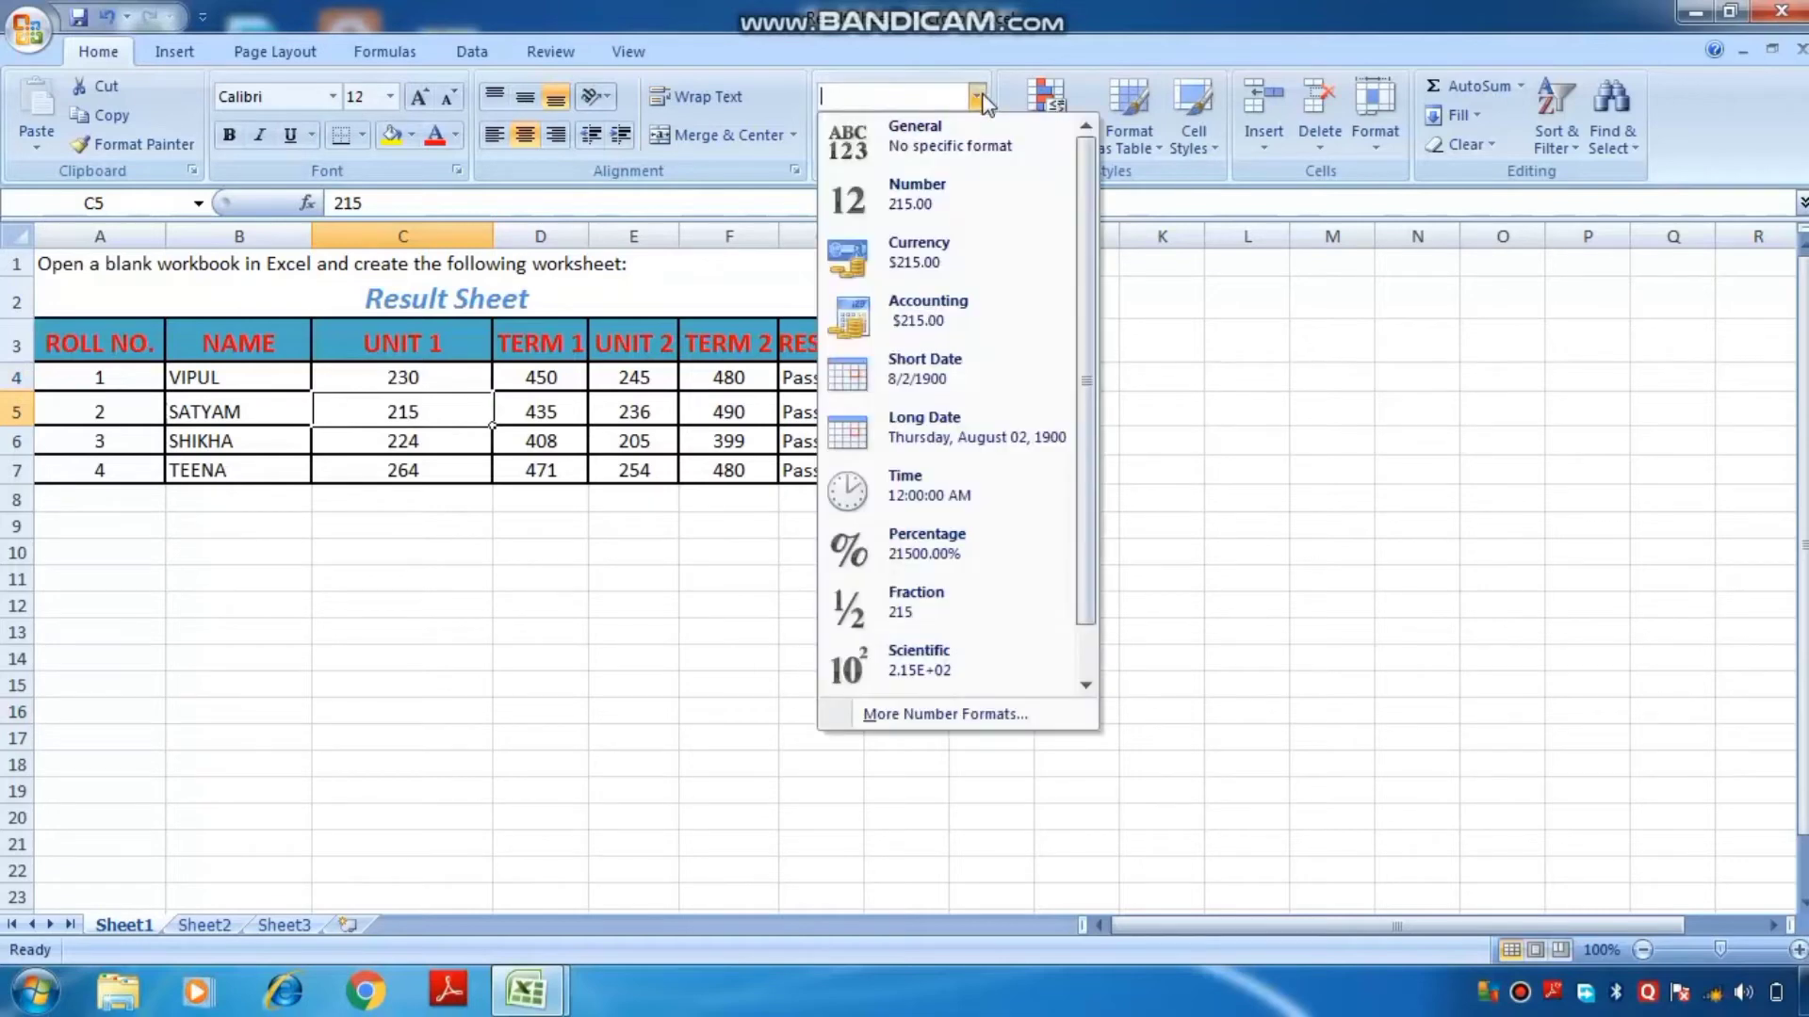
click(928, 259)
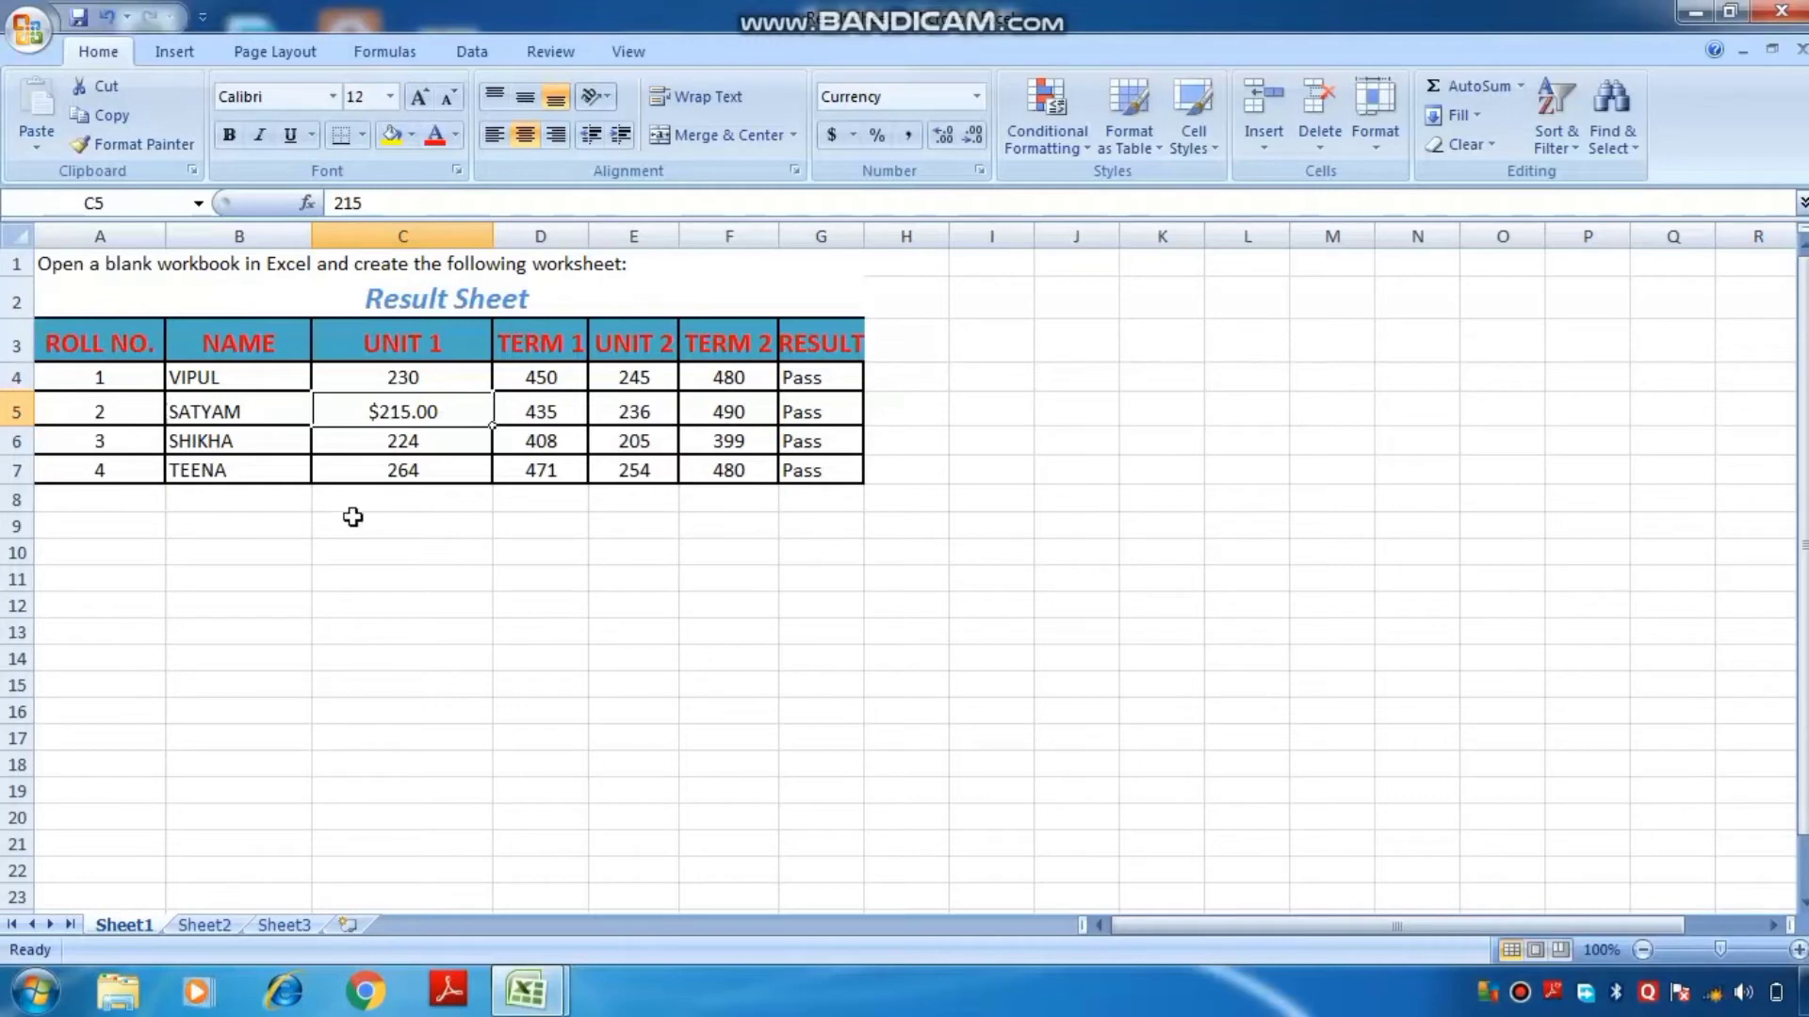
click(220, 544)
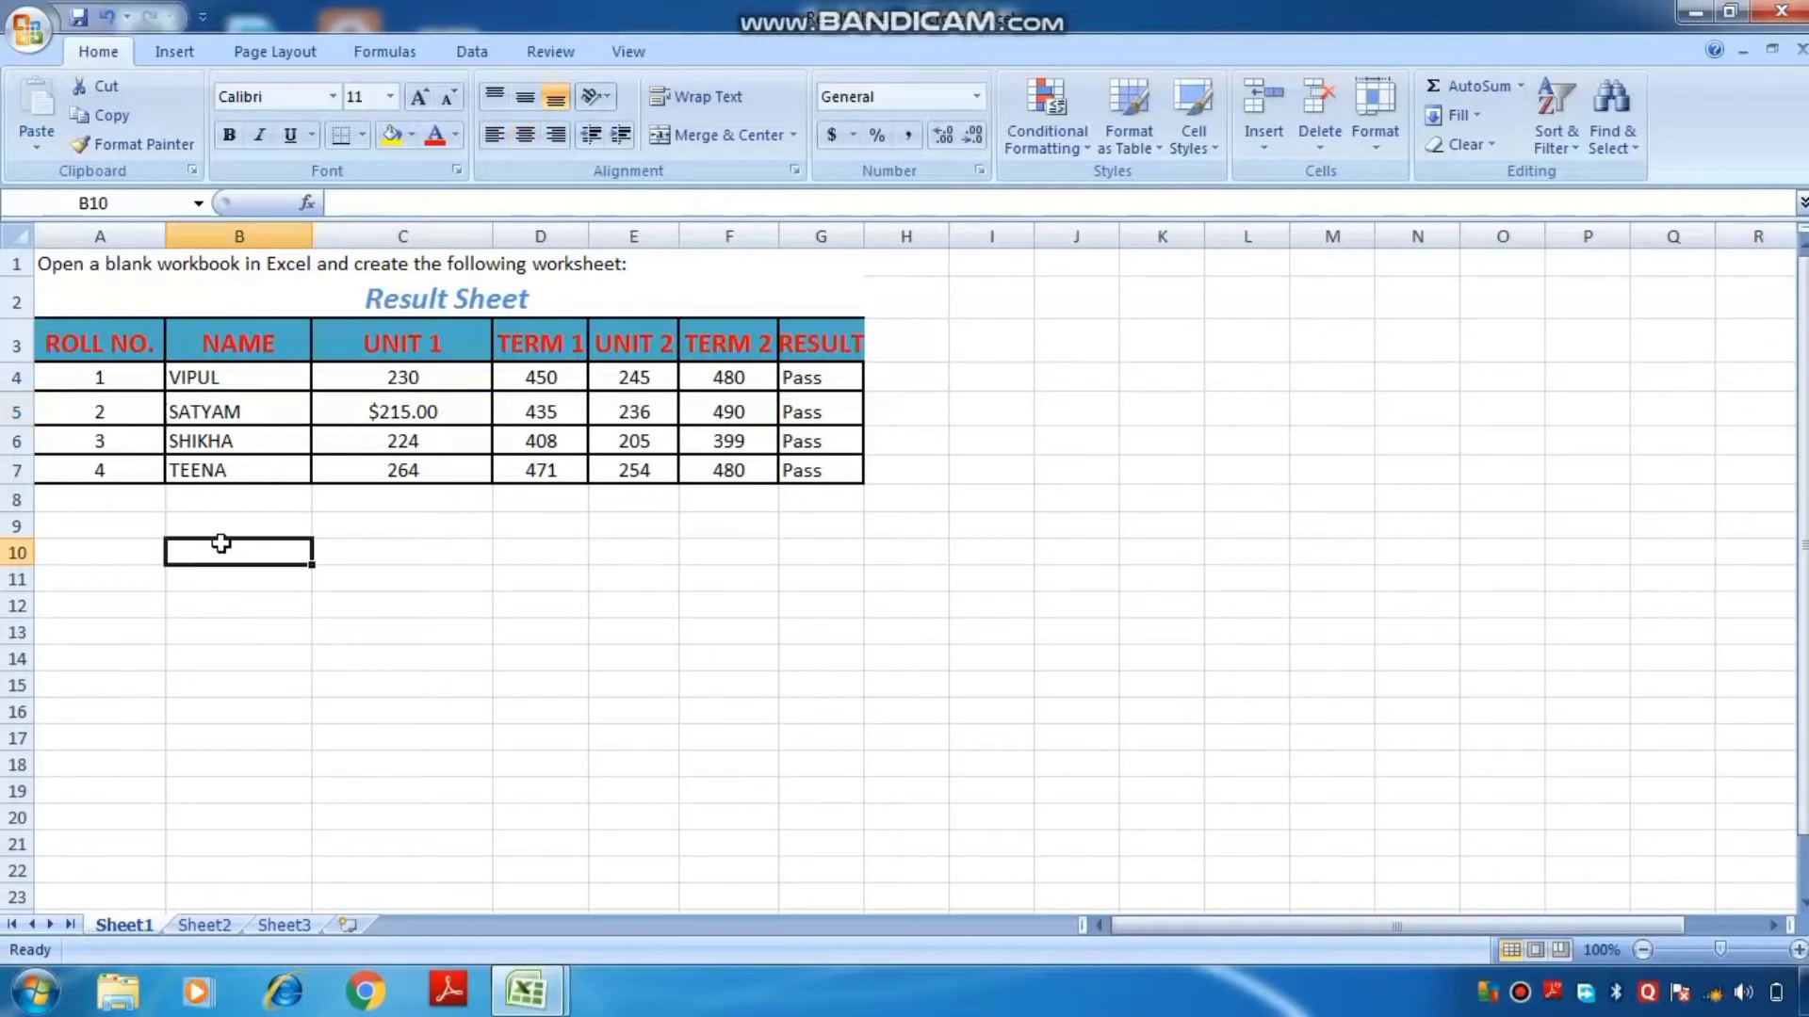
On Sheet2, enter the numbers 1, 2 and 2 in cells A2 to A4 as sample numeric data.
click(204, 927)
click(167, 366)
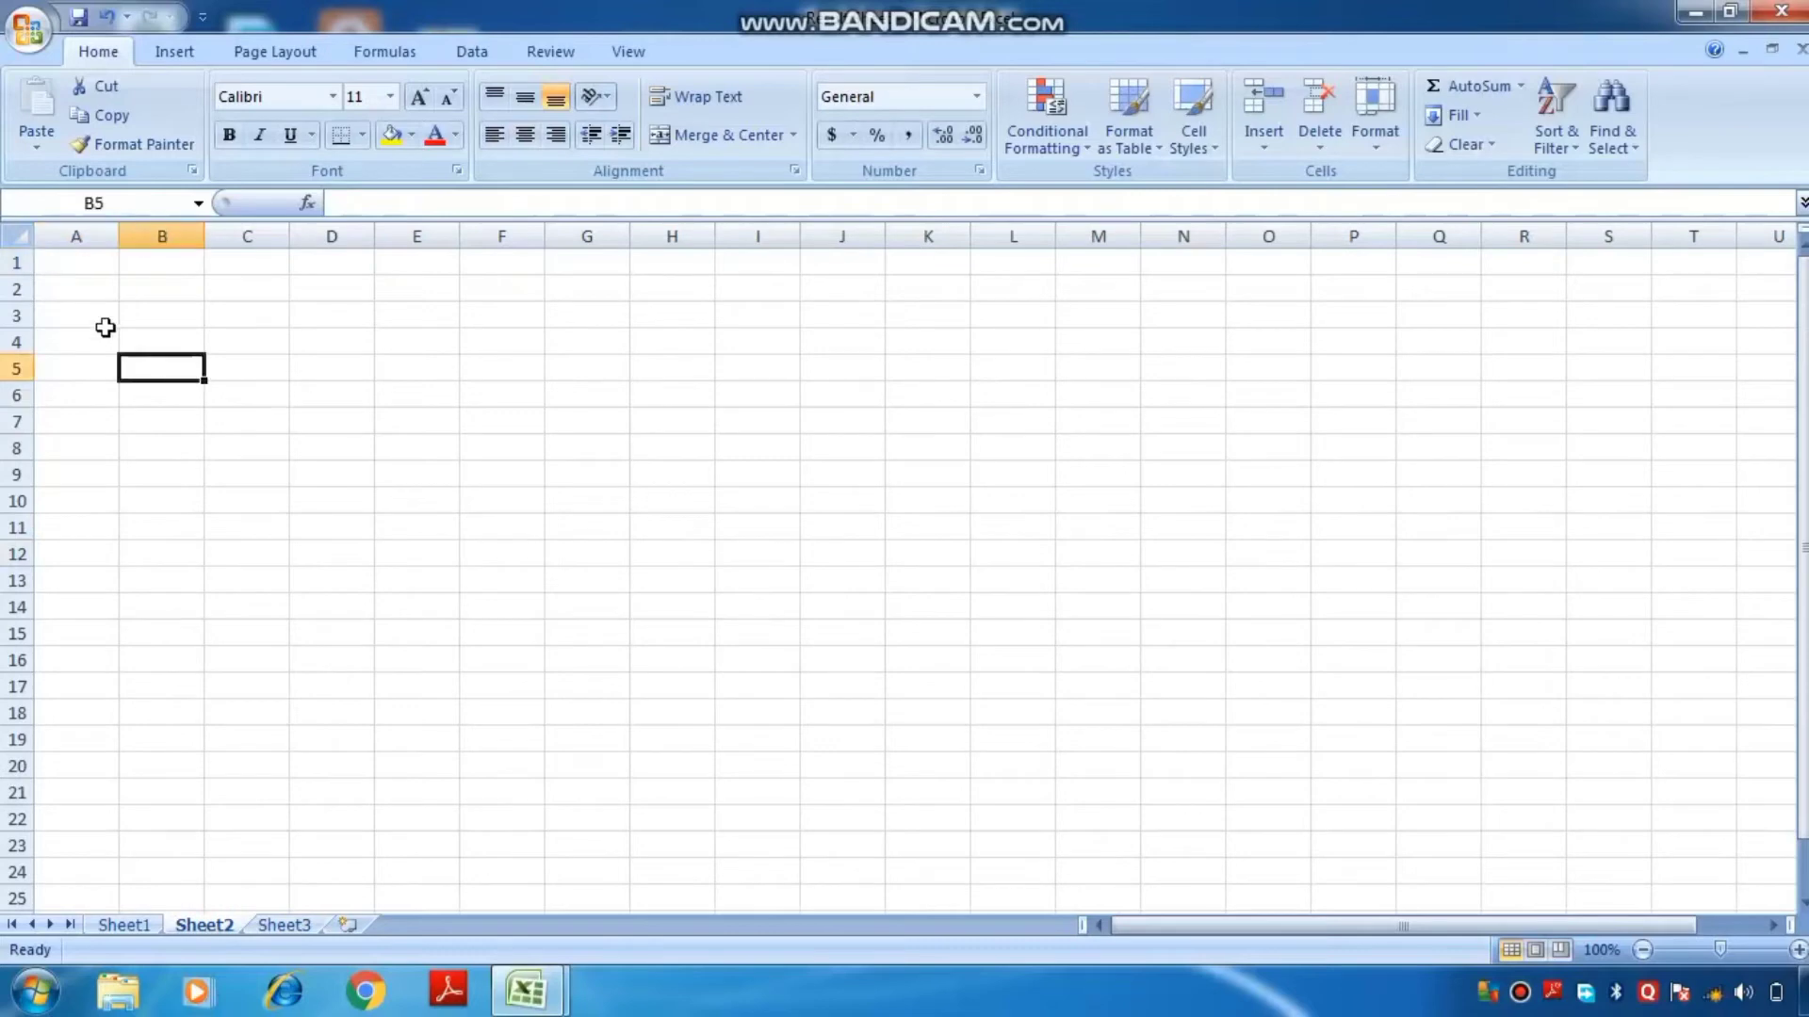
click(86, 284)
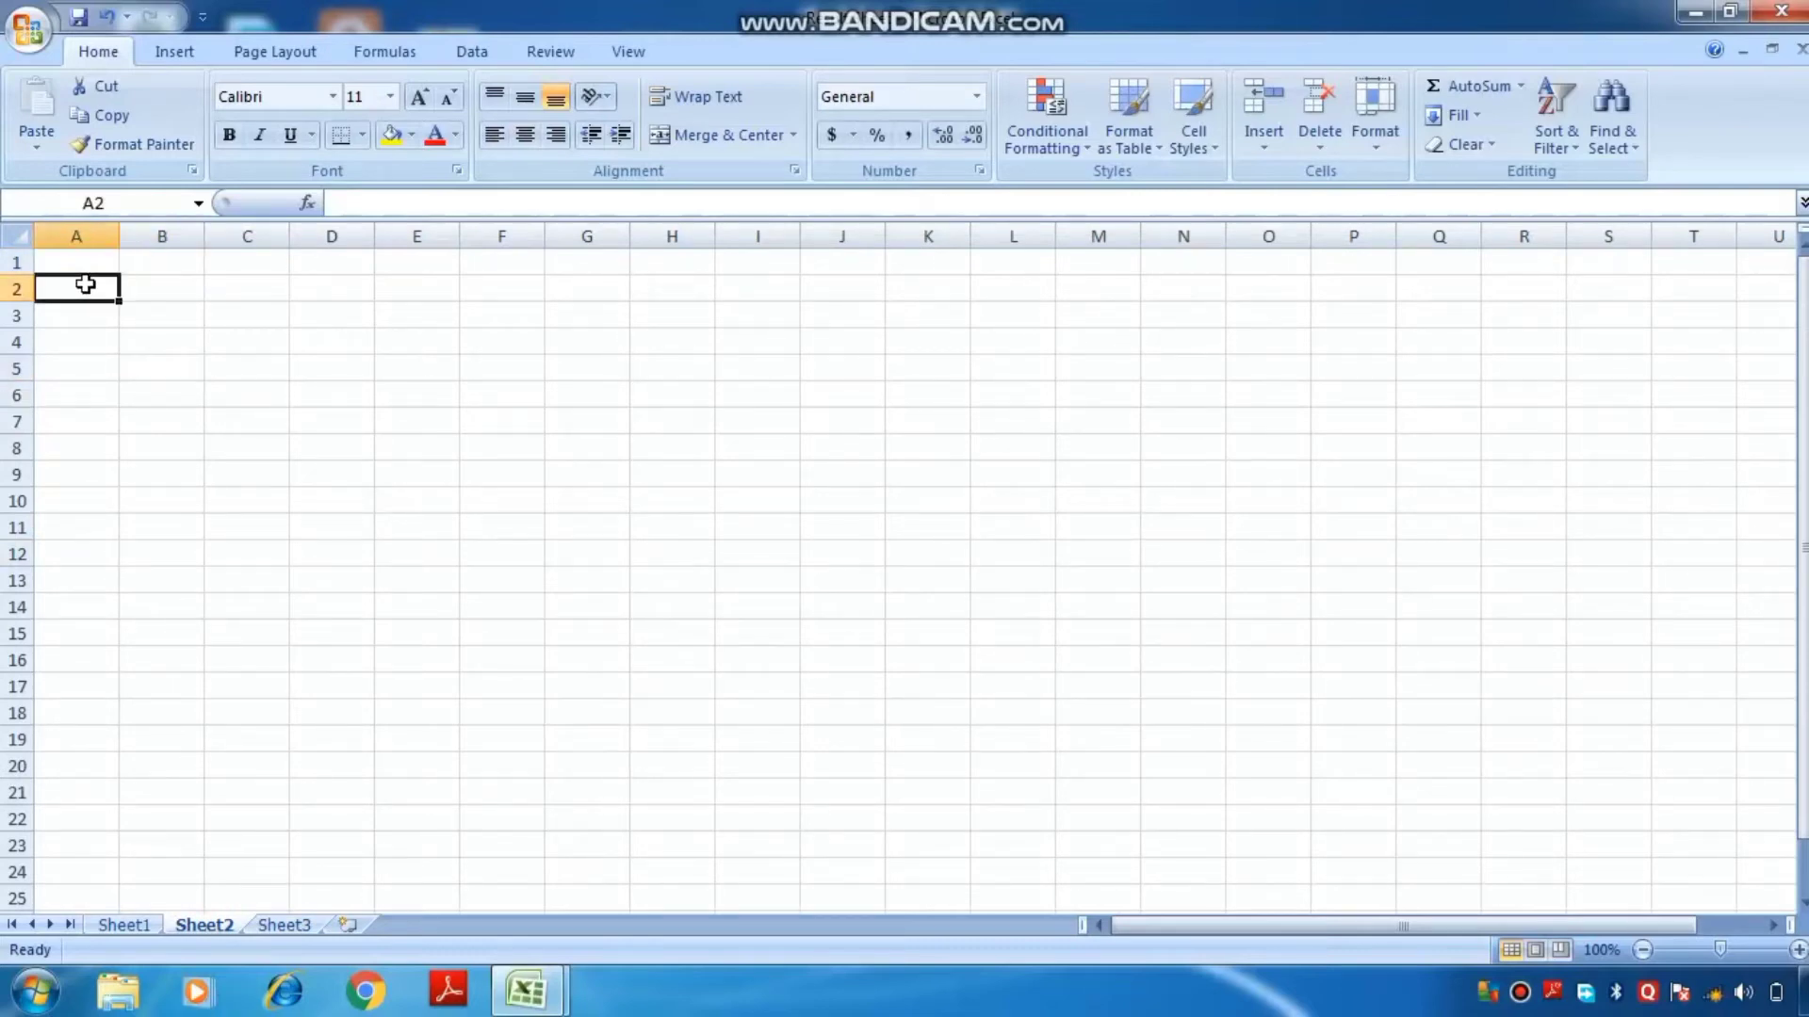
text(1)
key(Return)
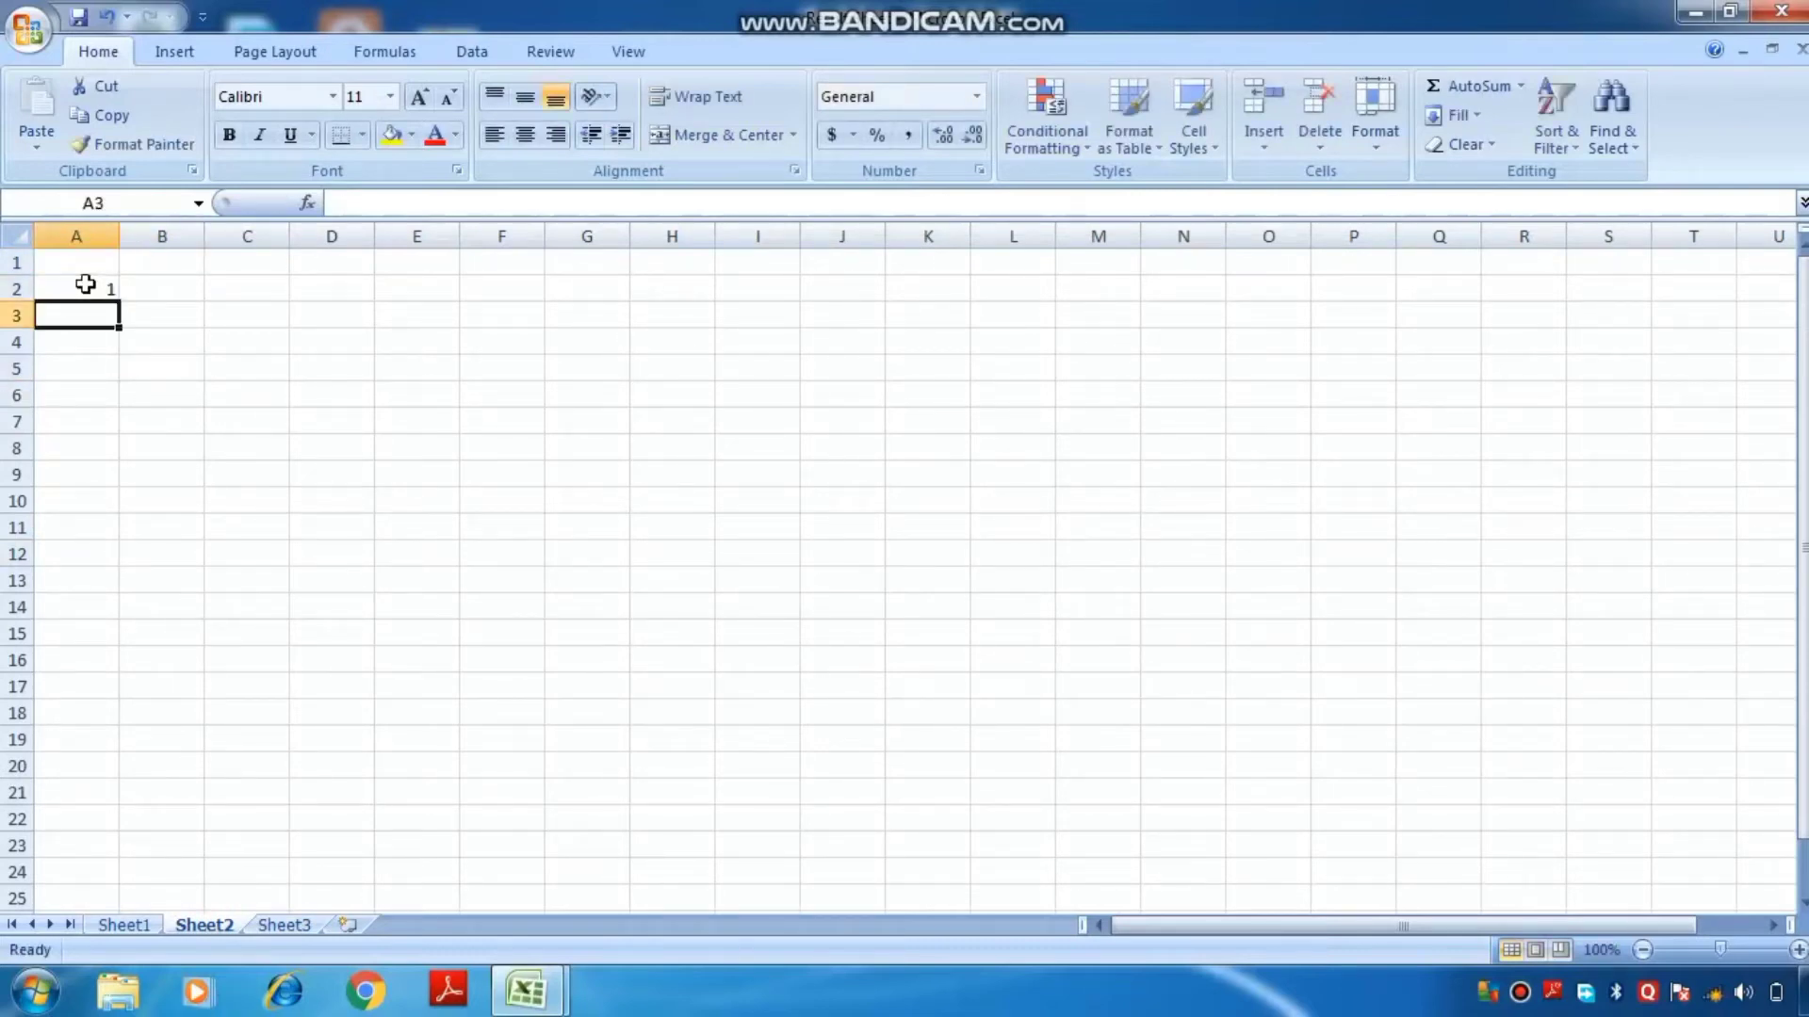
text(2)
key(Return)
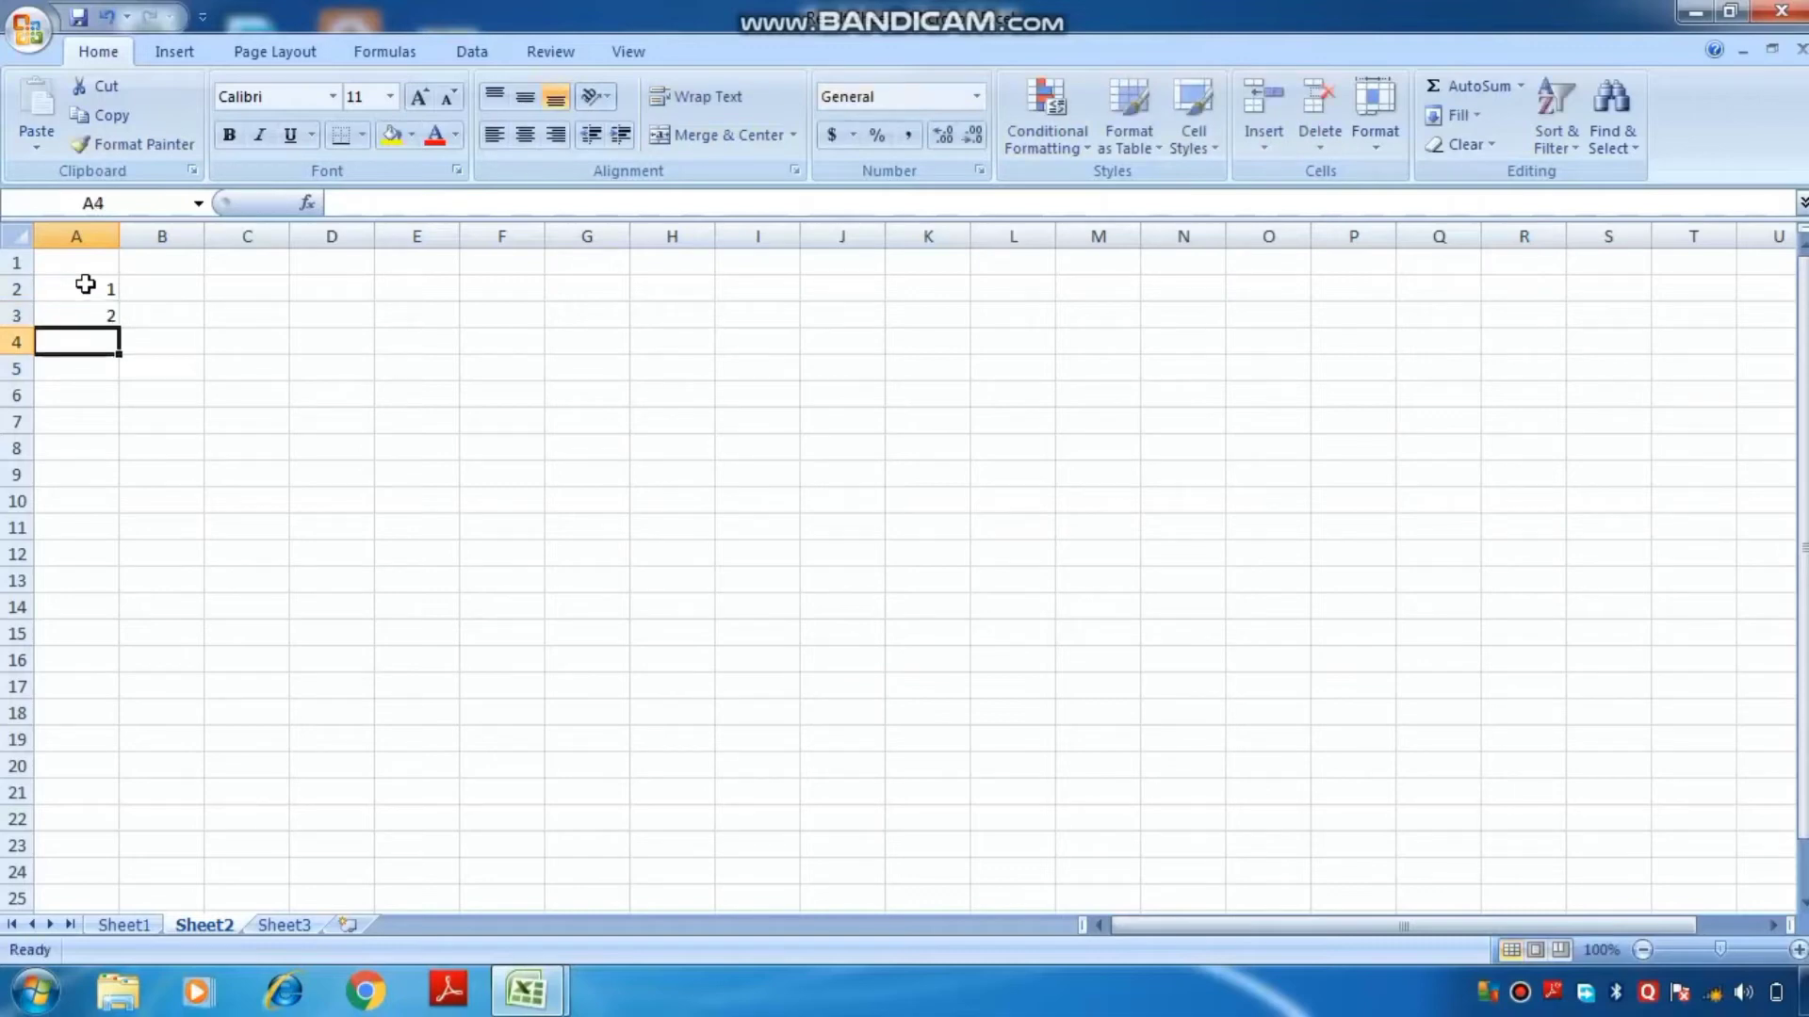
text(2)
key(Return)
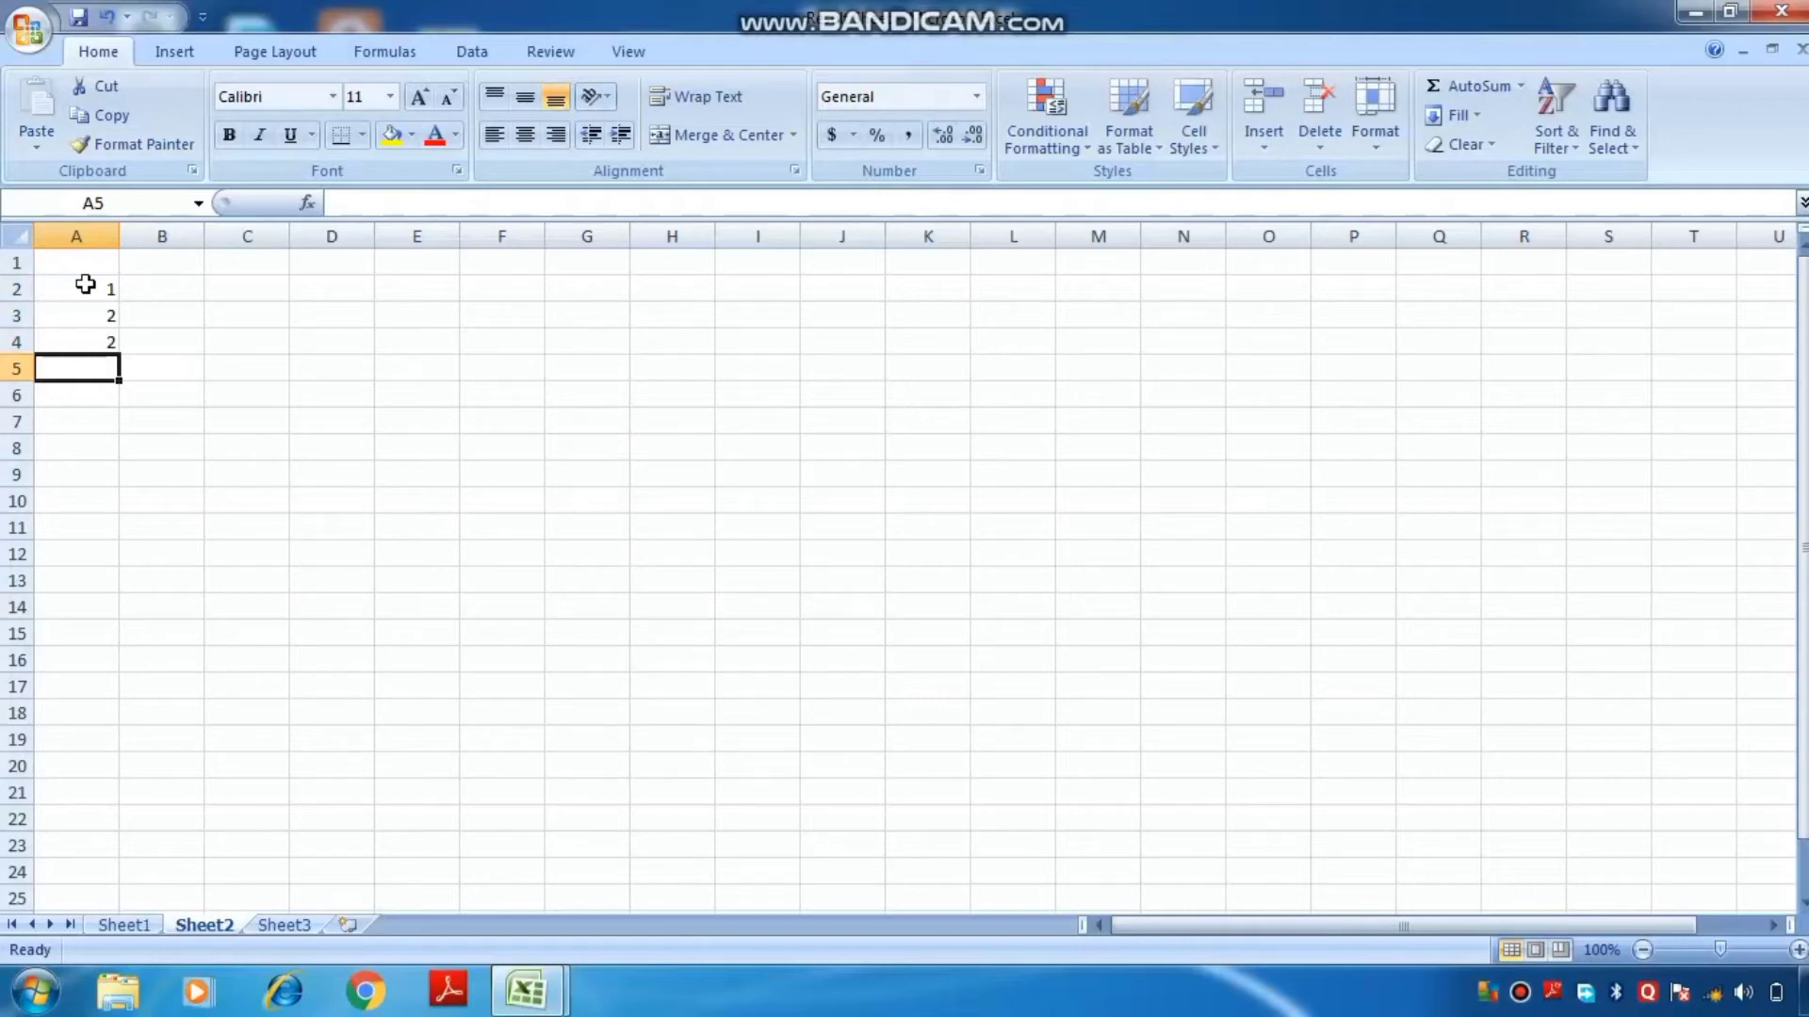
click(111, 287)
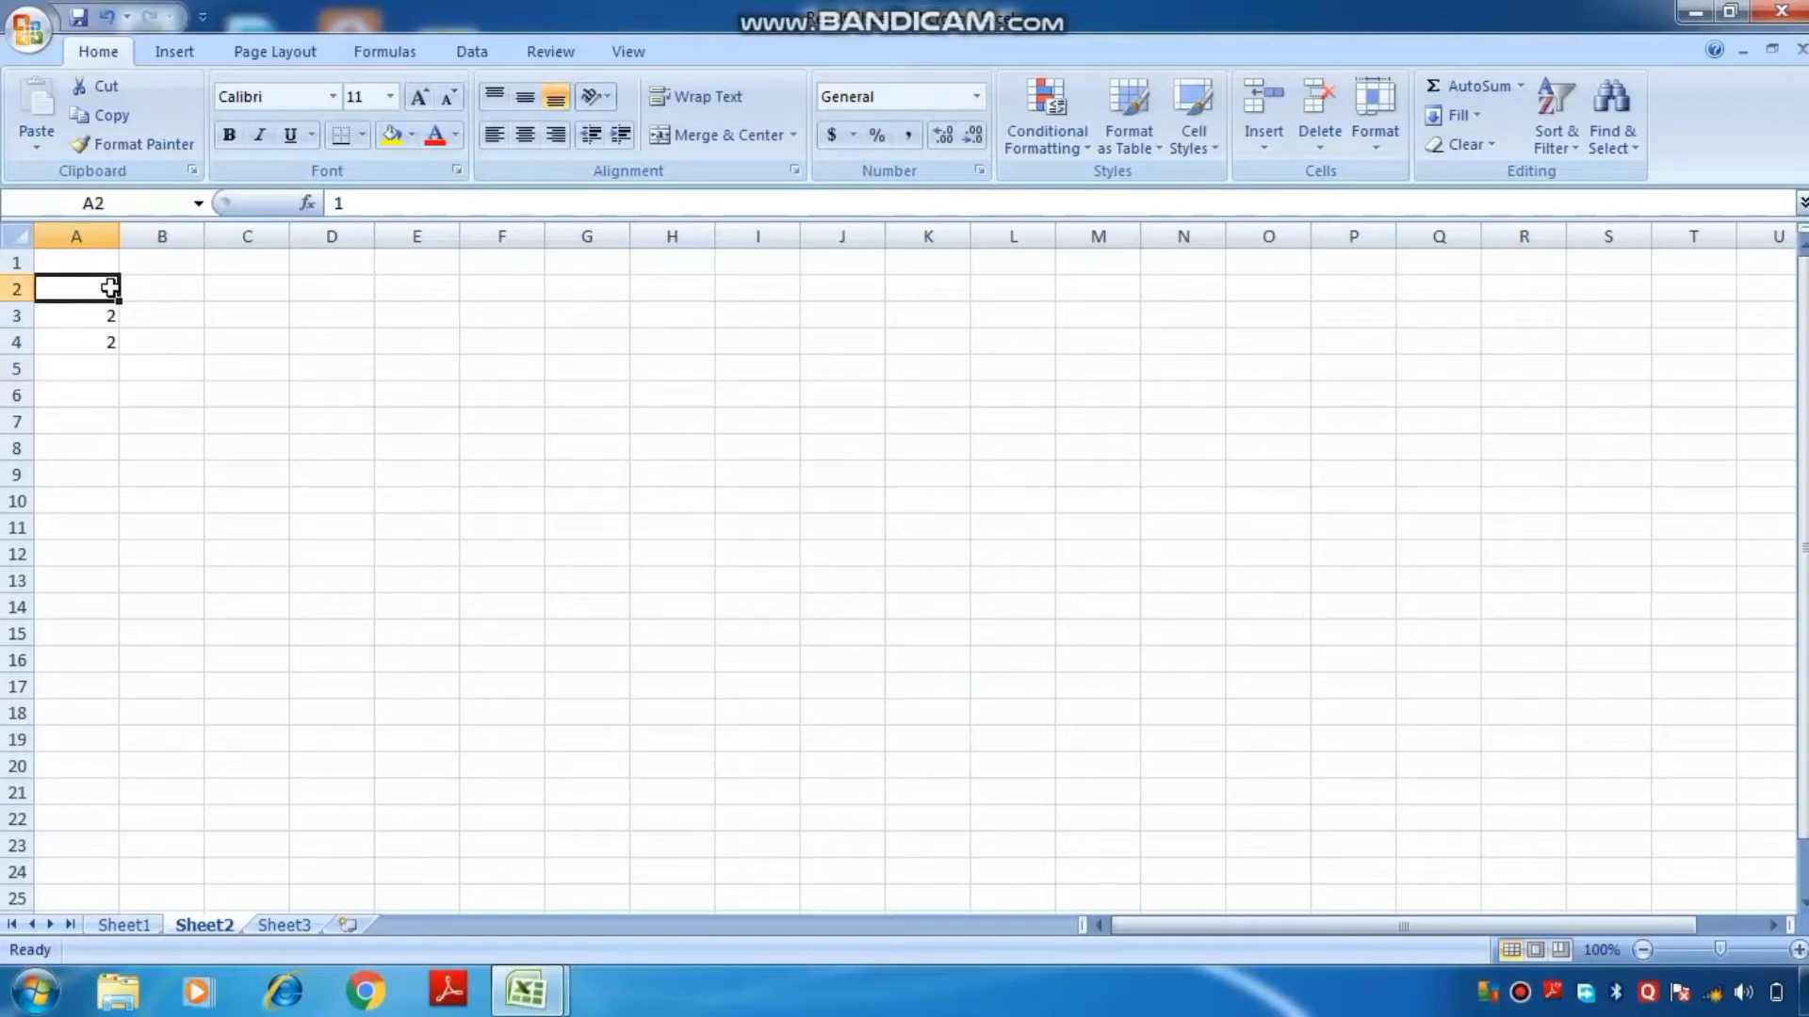
click(99, 312)
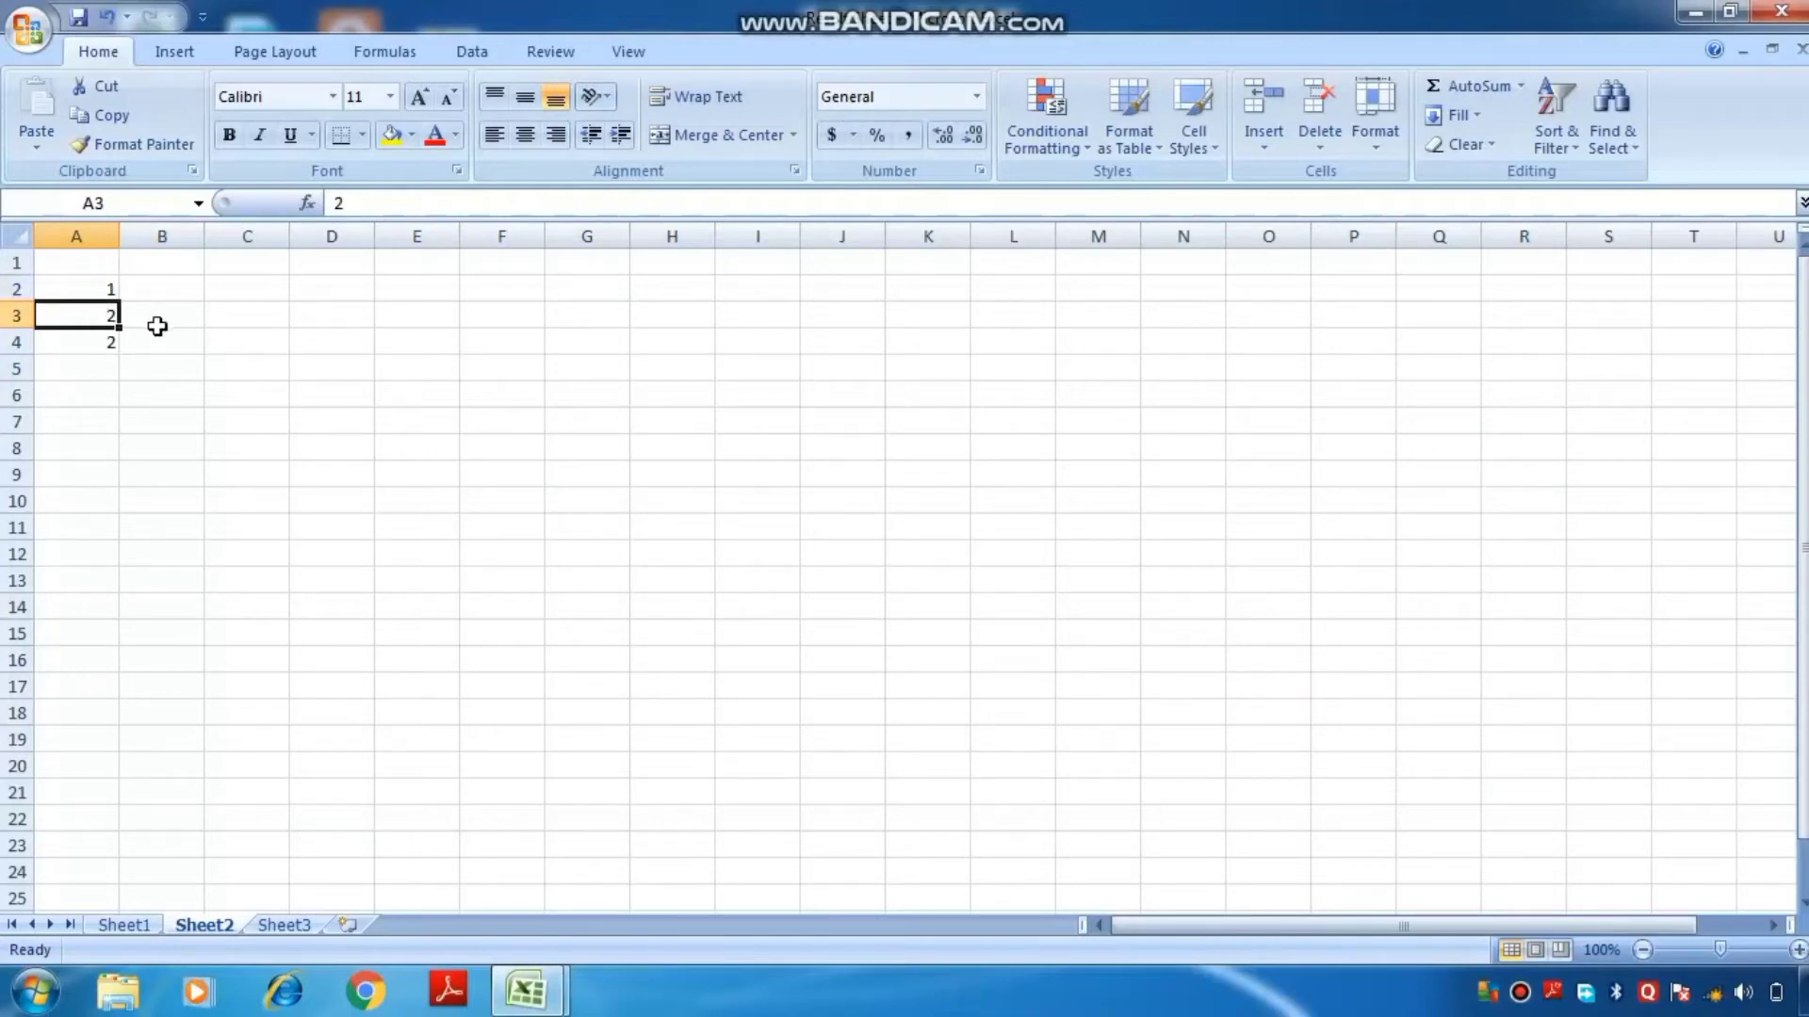
Enter sample text beside the numbers: a first name in cell B2 and "fight" in cell B3.
click(152, 290)
text(anu)
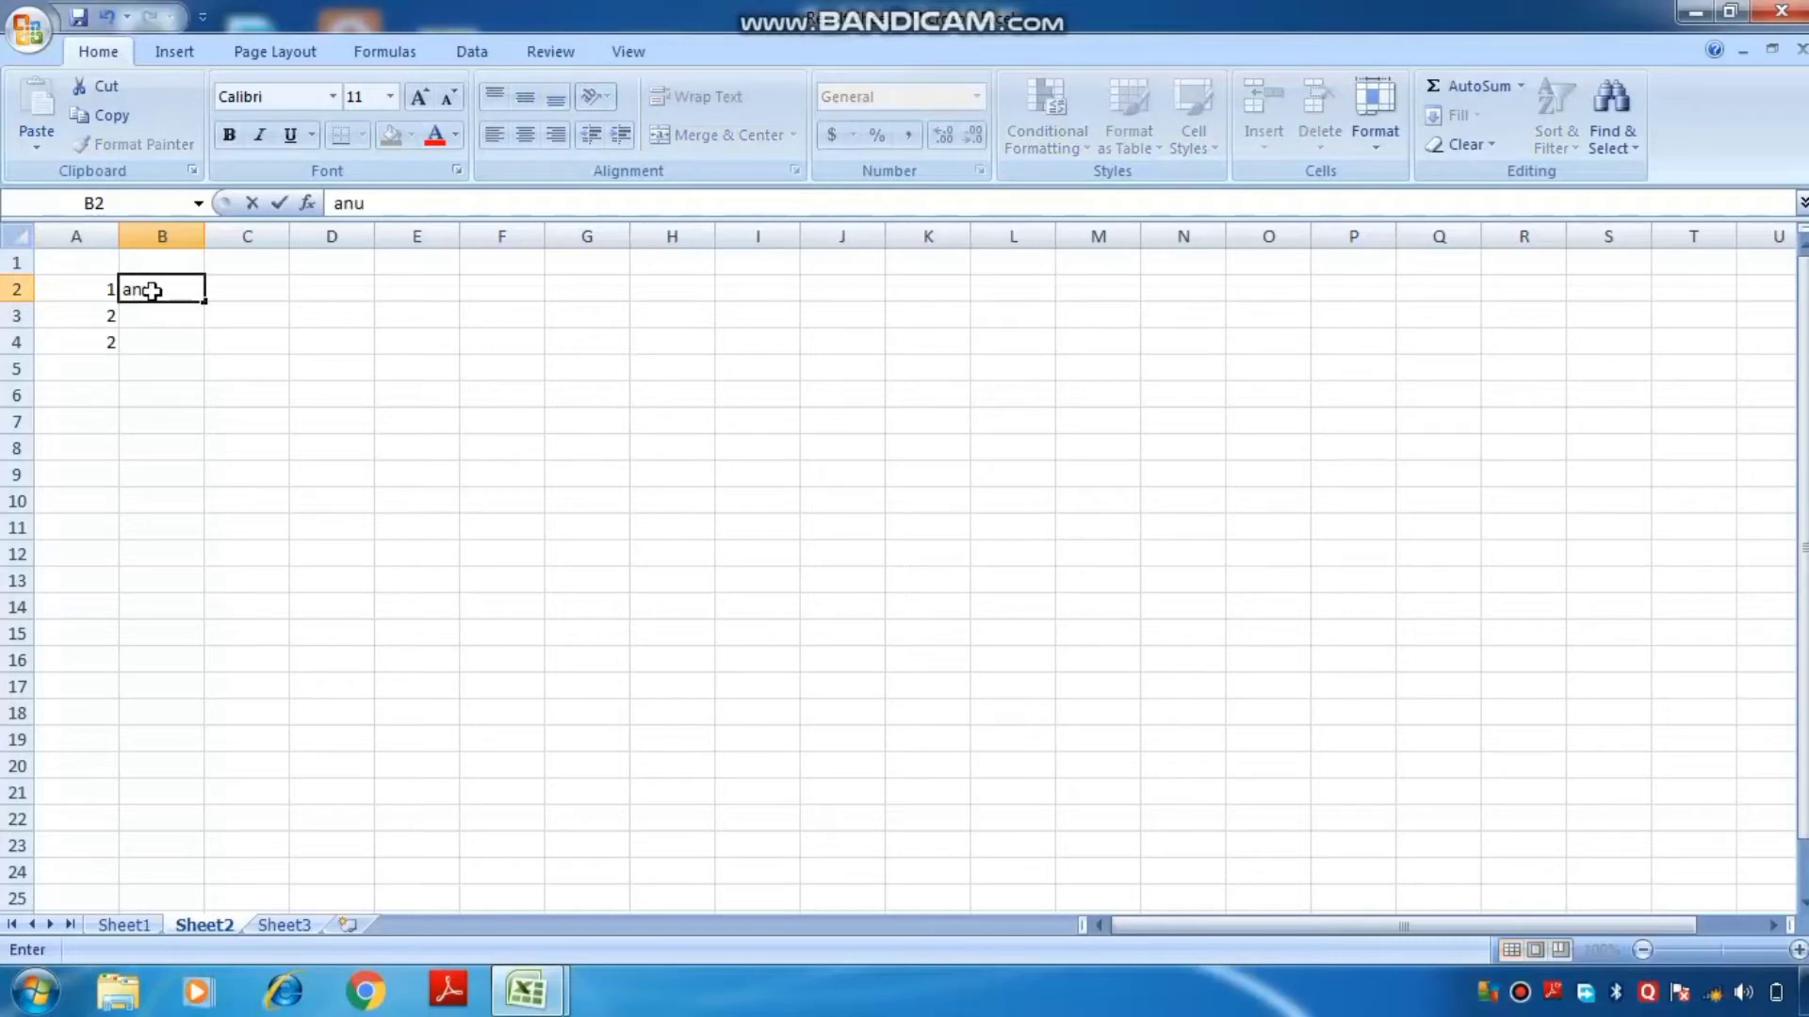
key(Return)
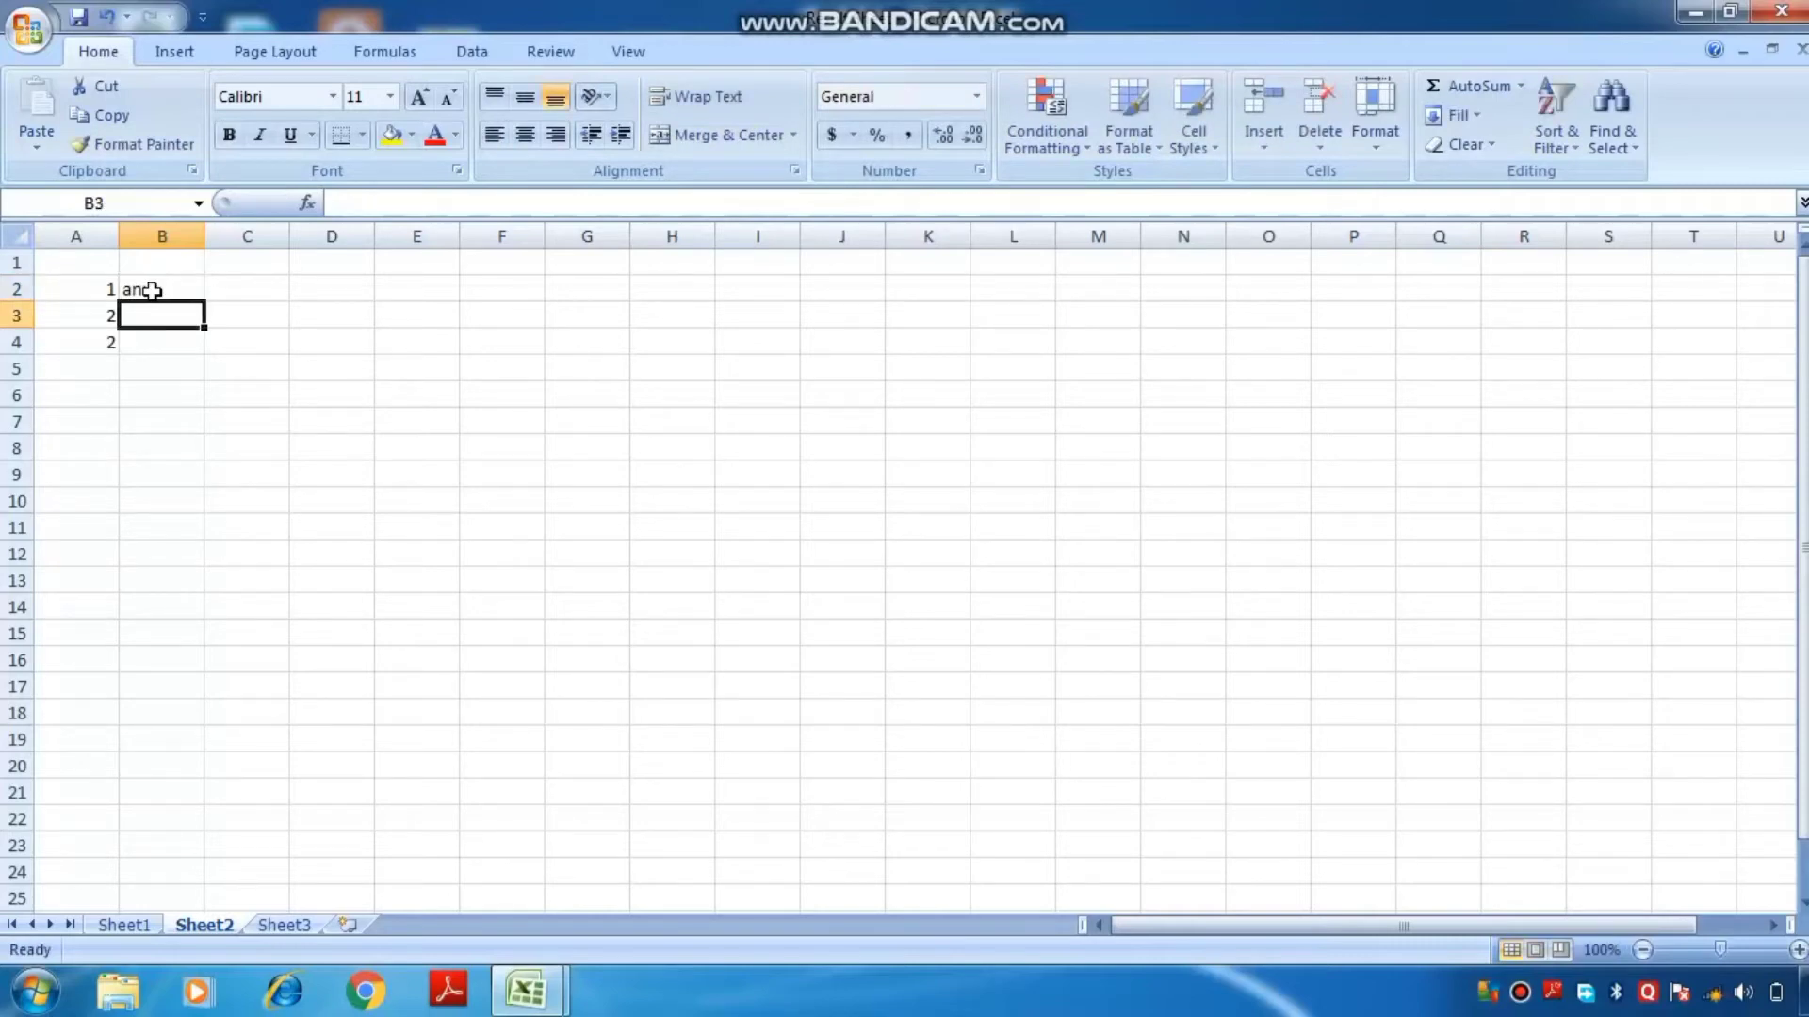
text(fight)
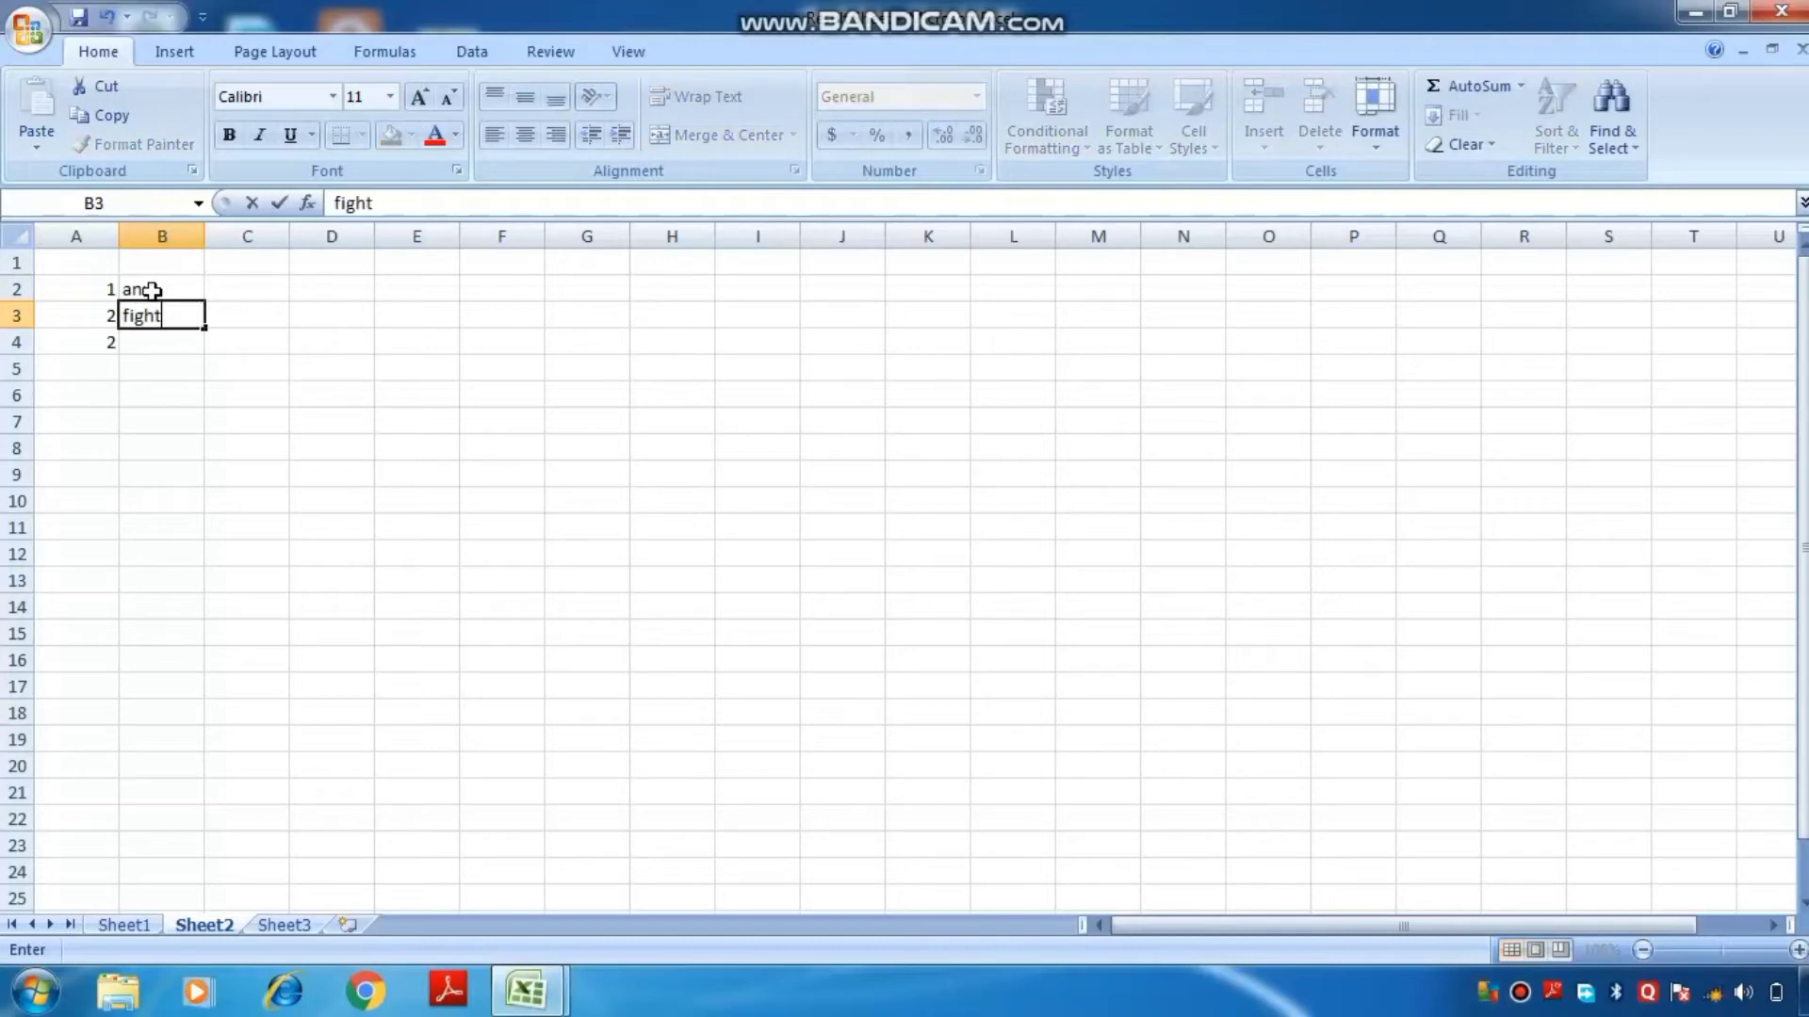
click(165, 390)
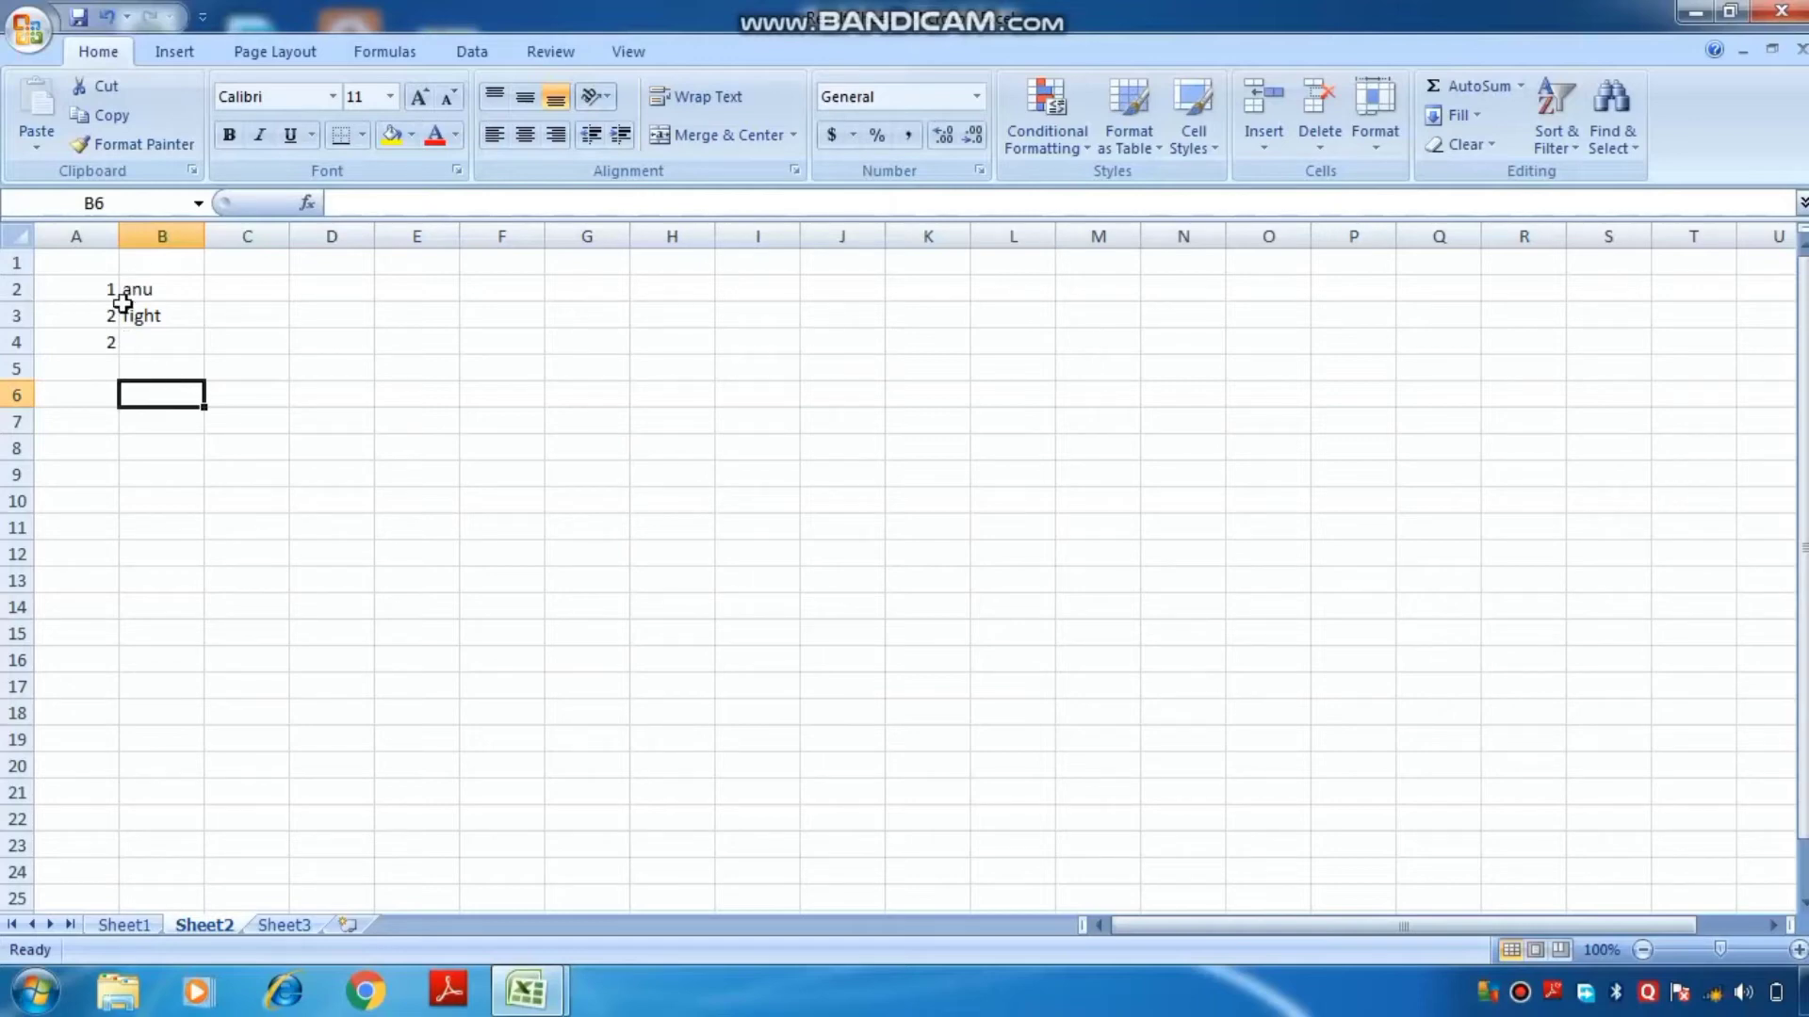
Back on Sheet1, align the whole NAME column (column B) to Center horizontally and Top vertically.
click(138, 923)
click(240, 812)
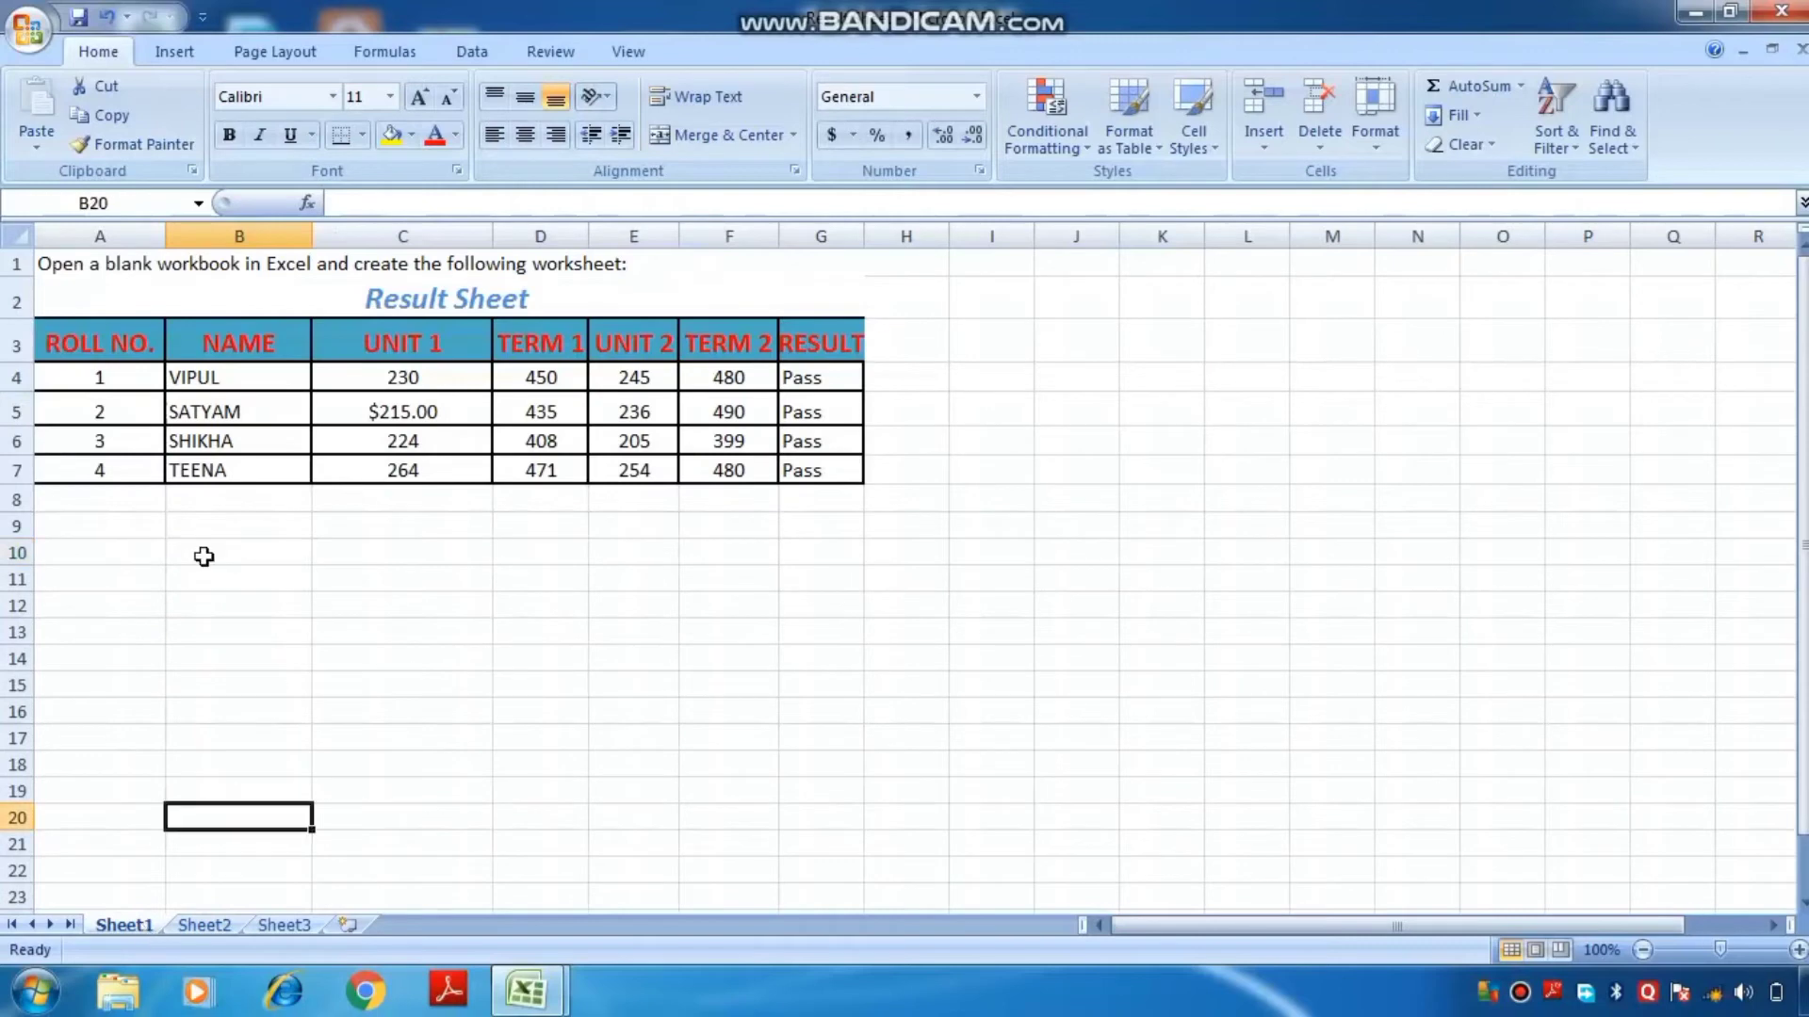
click(207, 233)
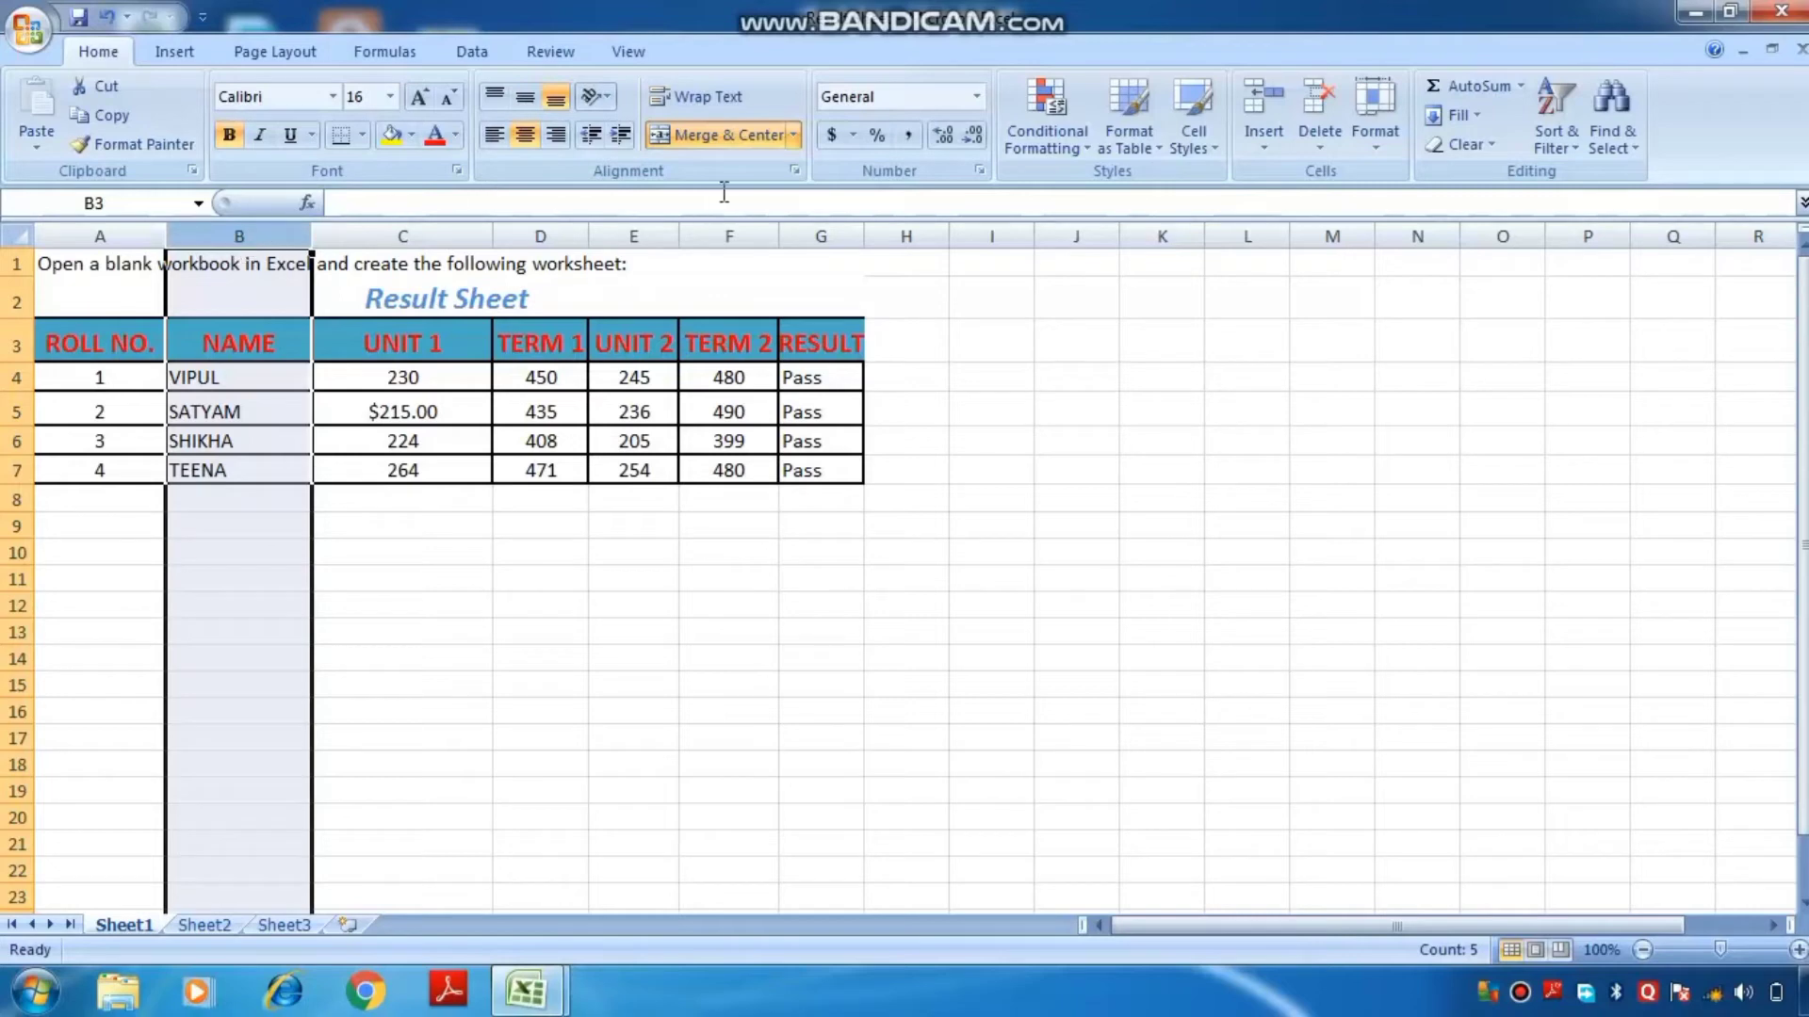
click(979, 170)
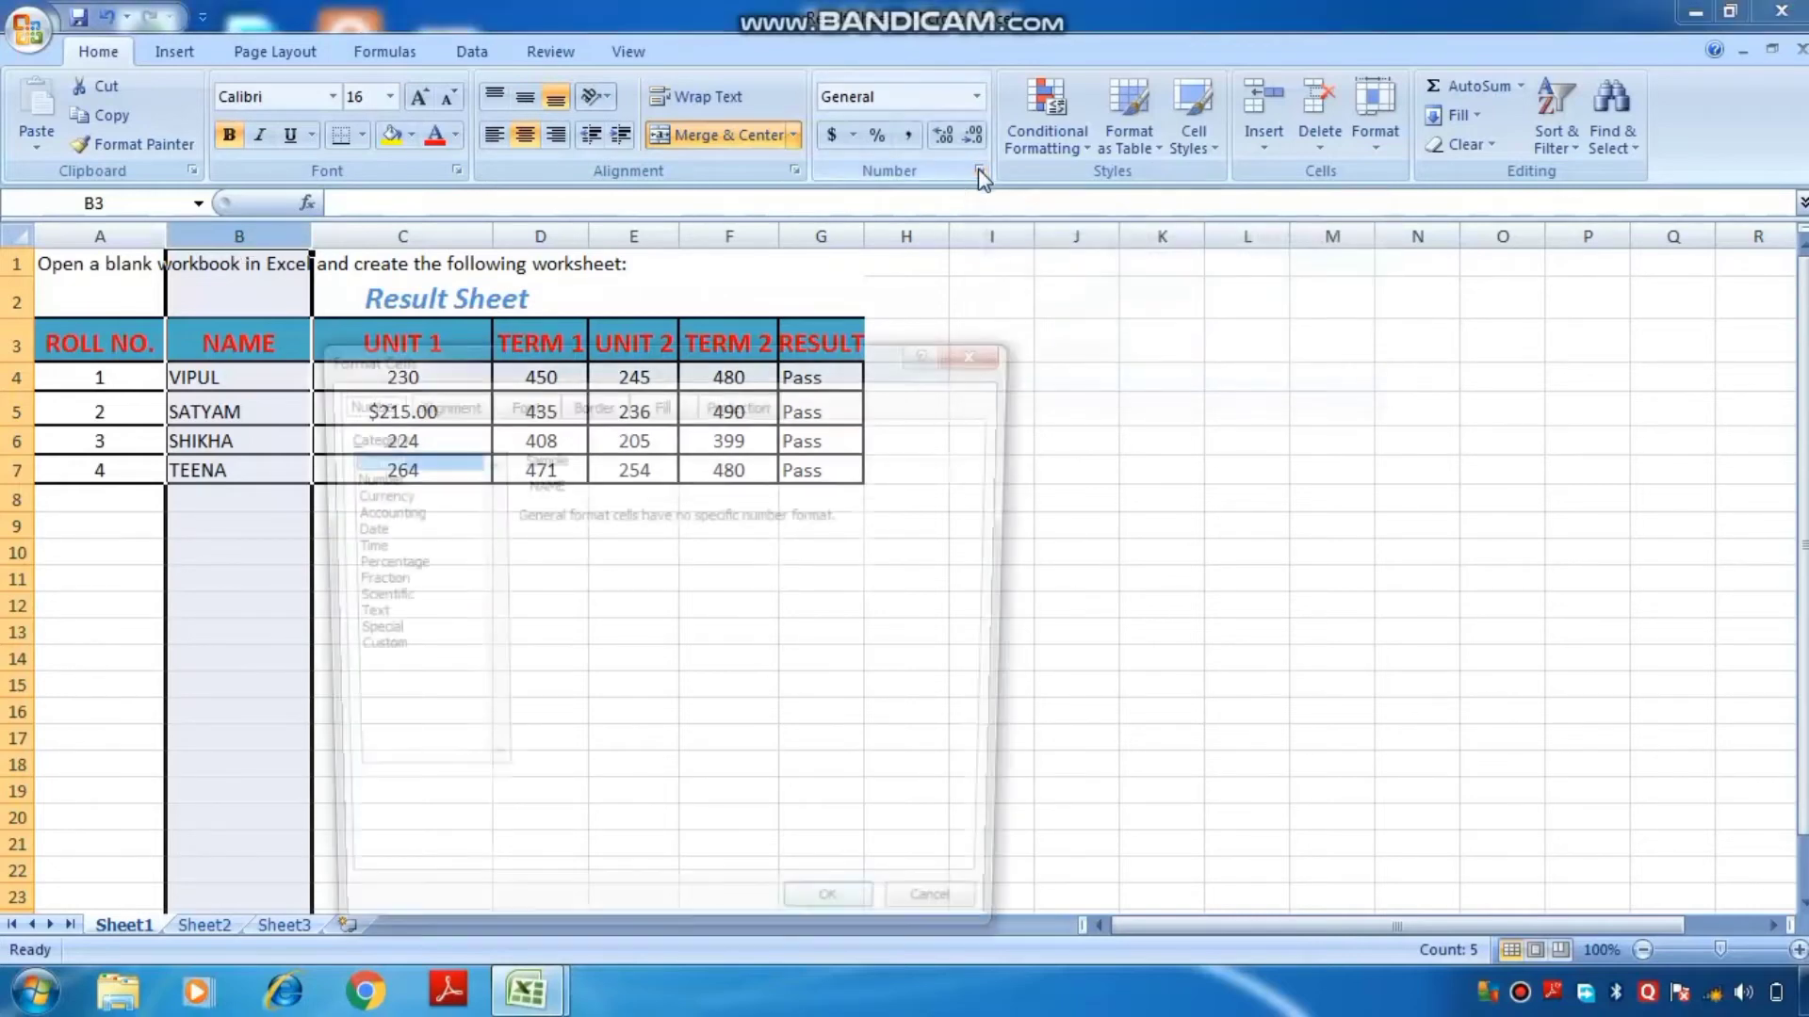
click(448, 411)
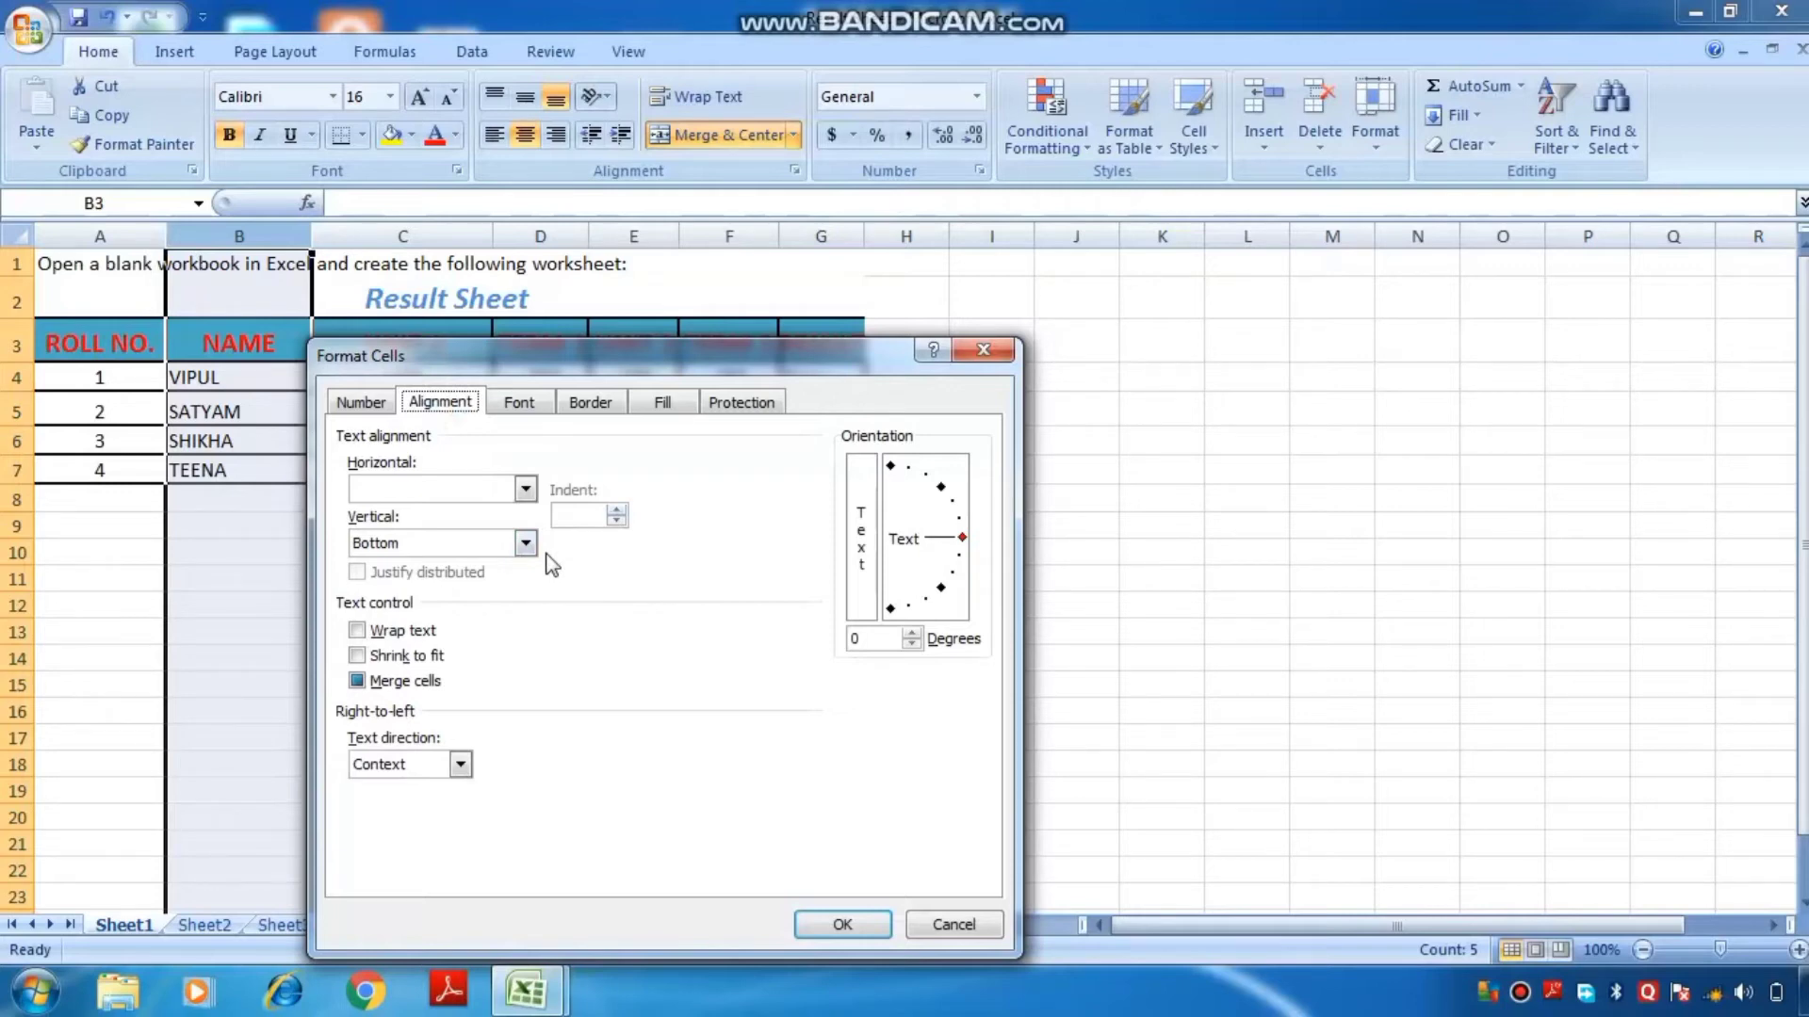
click(526, 491)
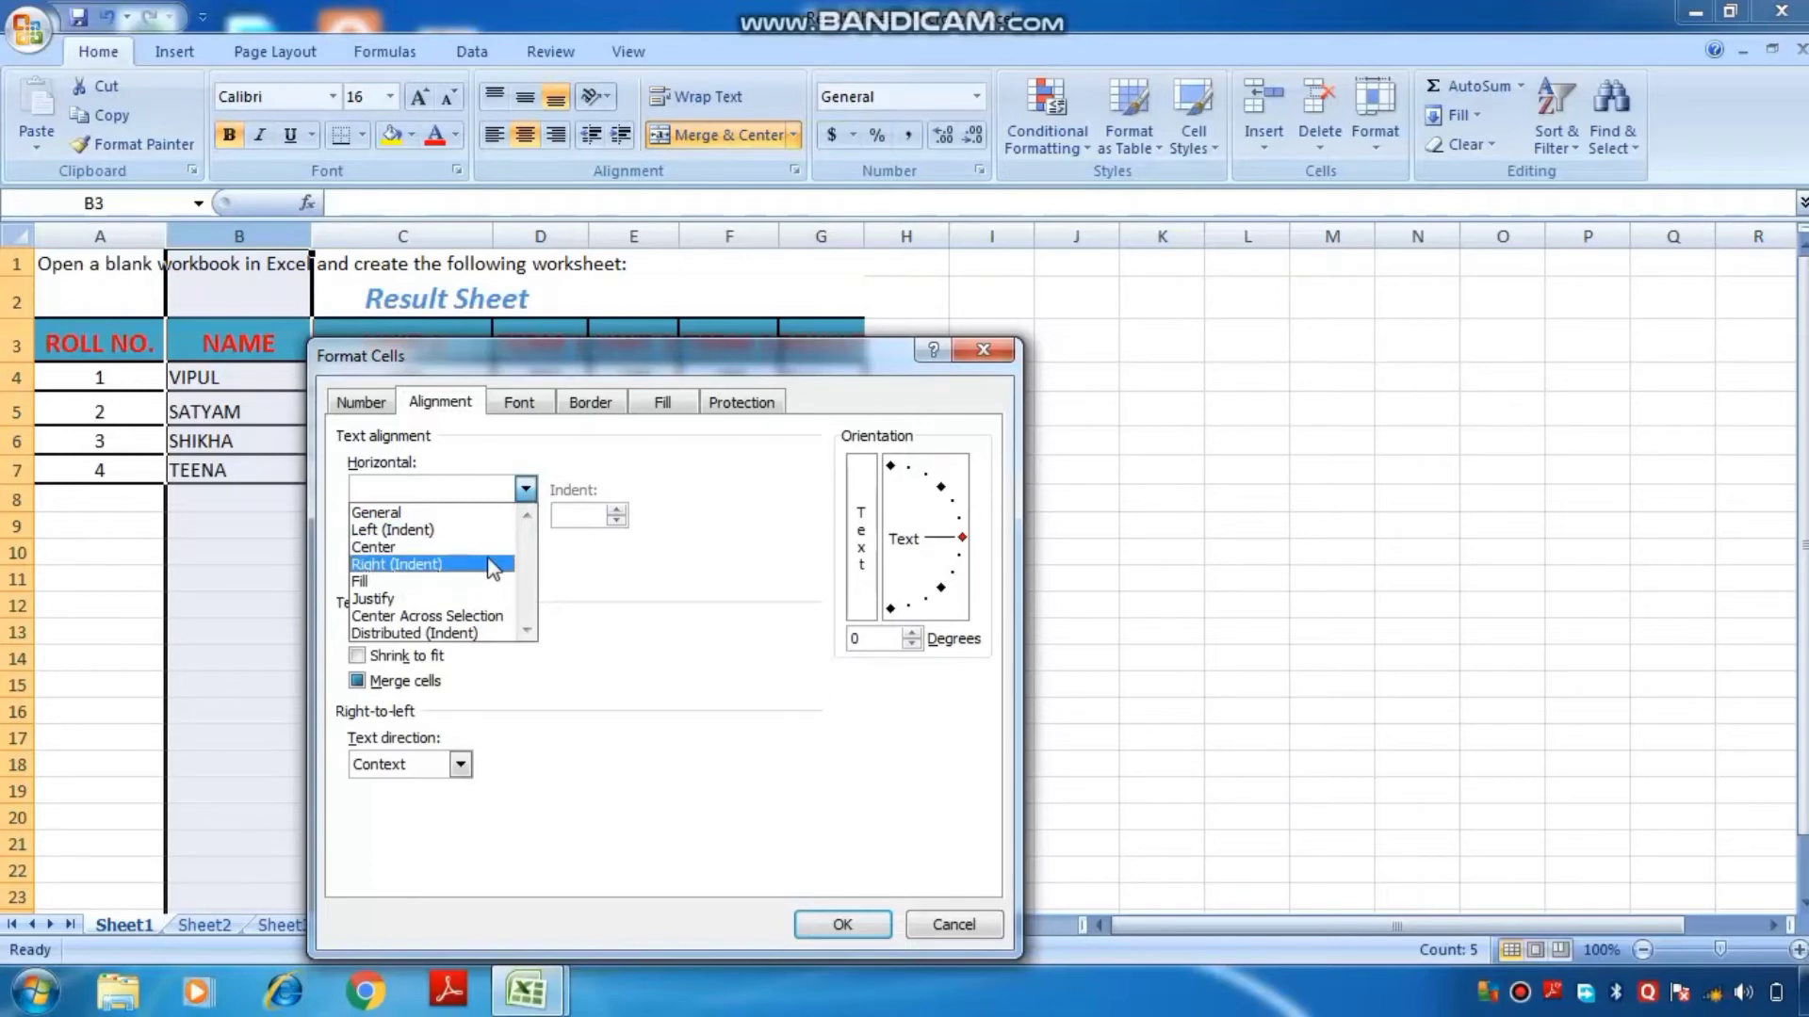
click(438, 546)
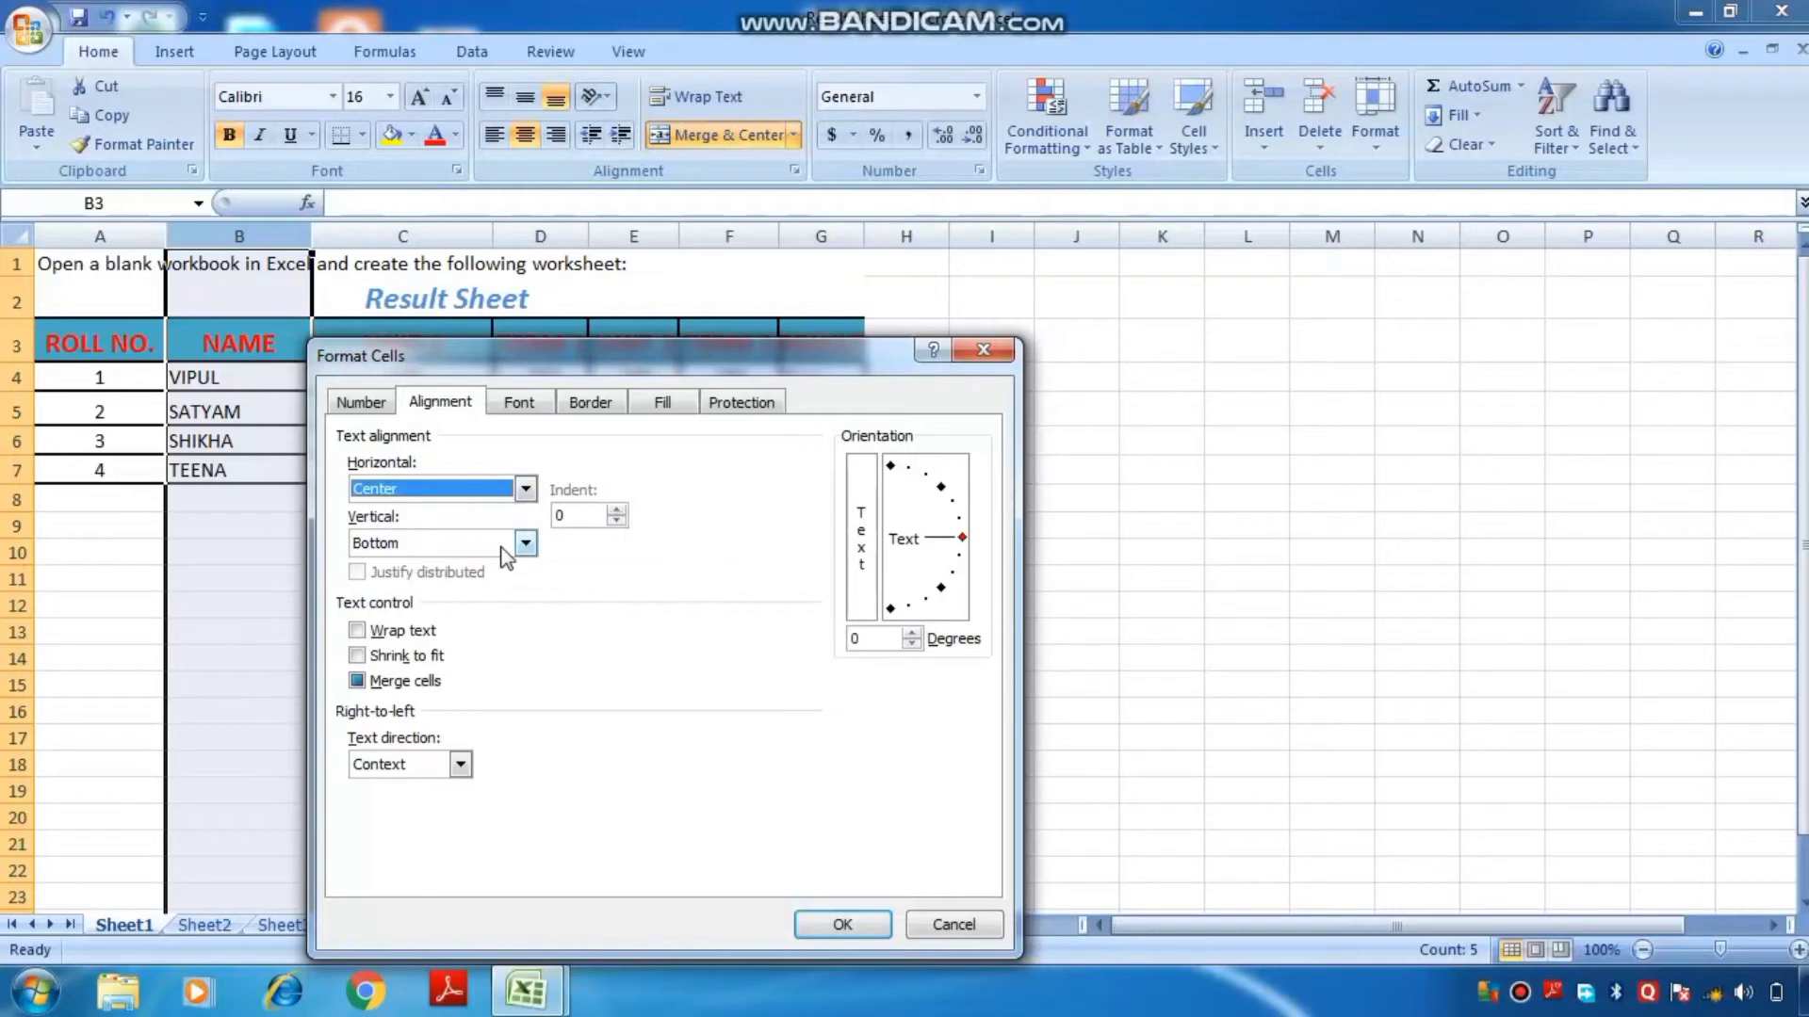
click(523, 545)
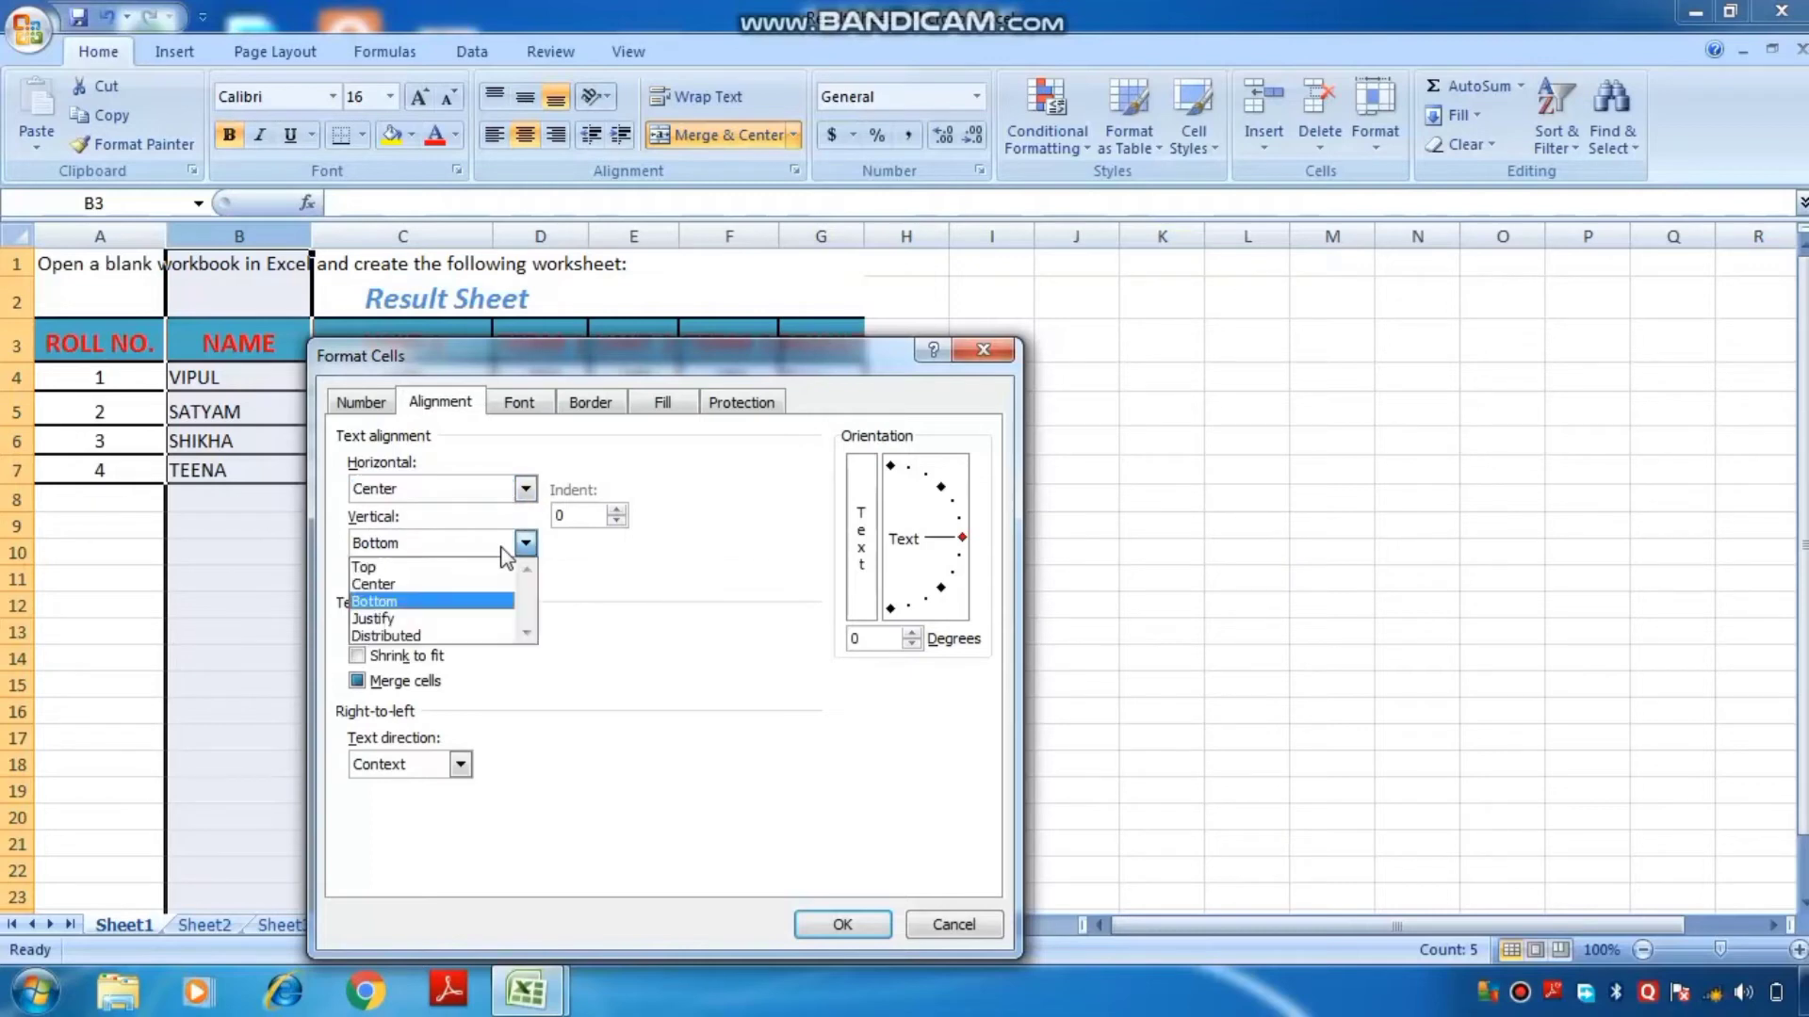
click(426, 572)
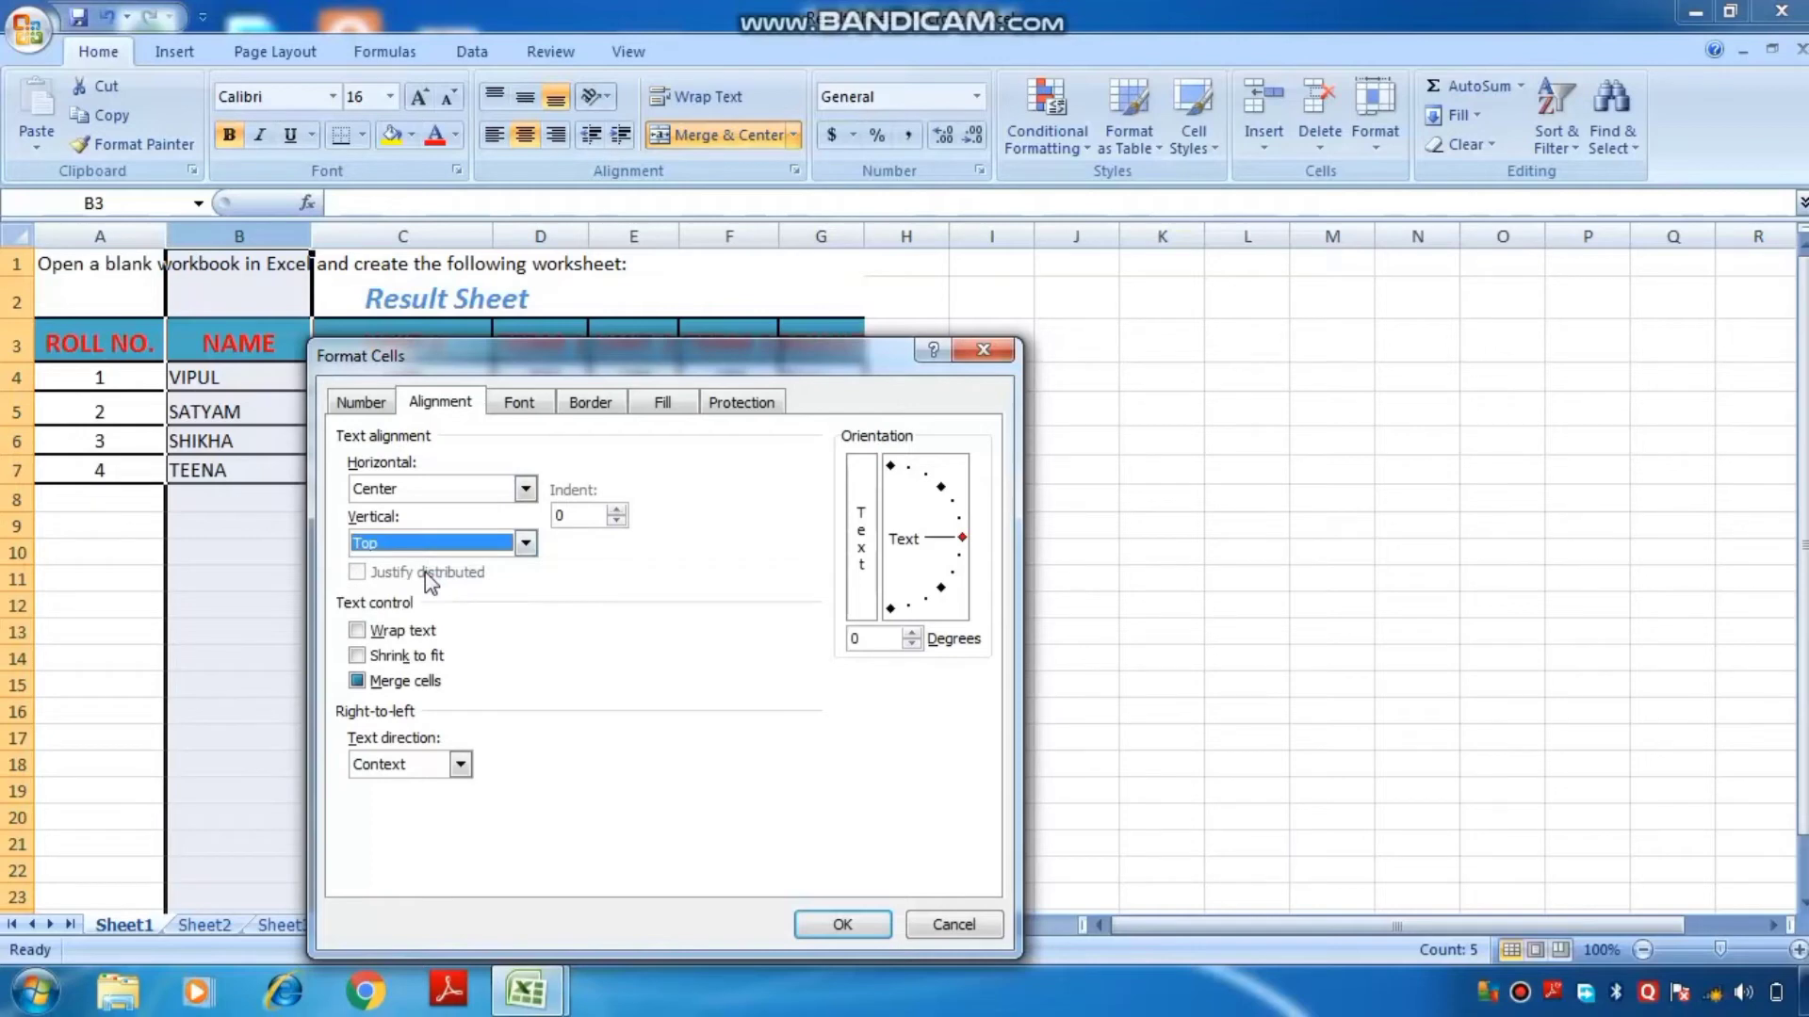
click(841, 922)
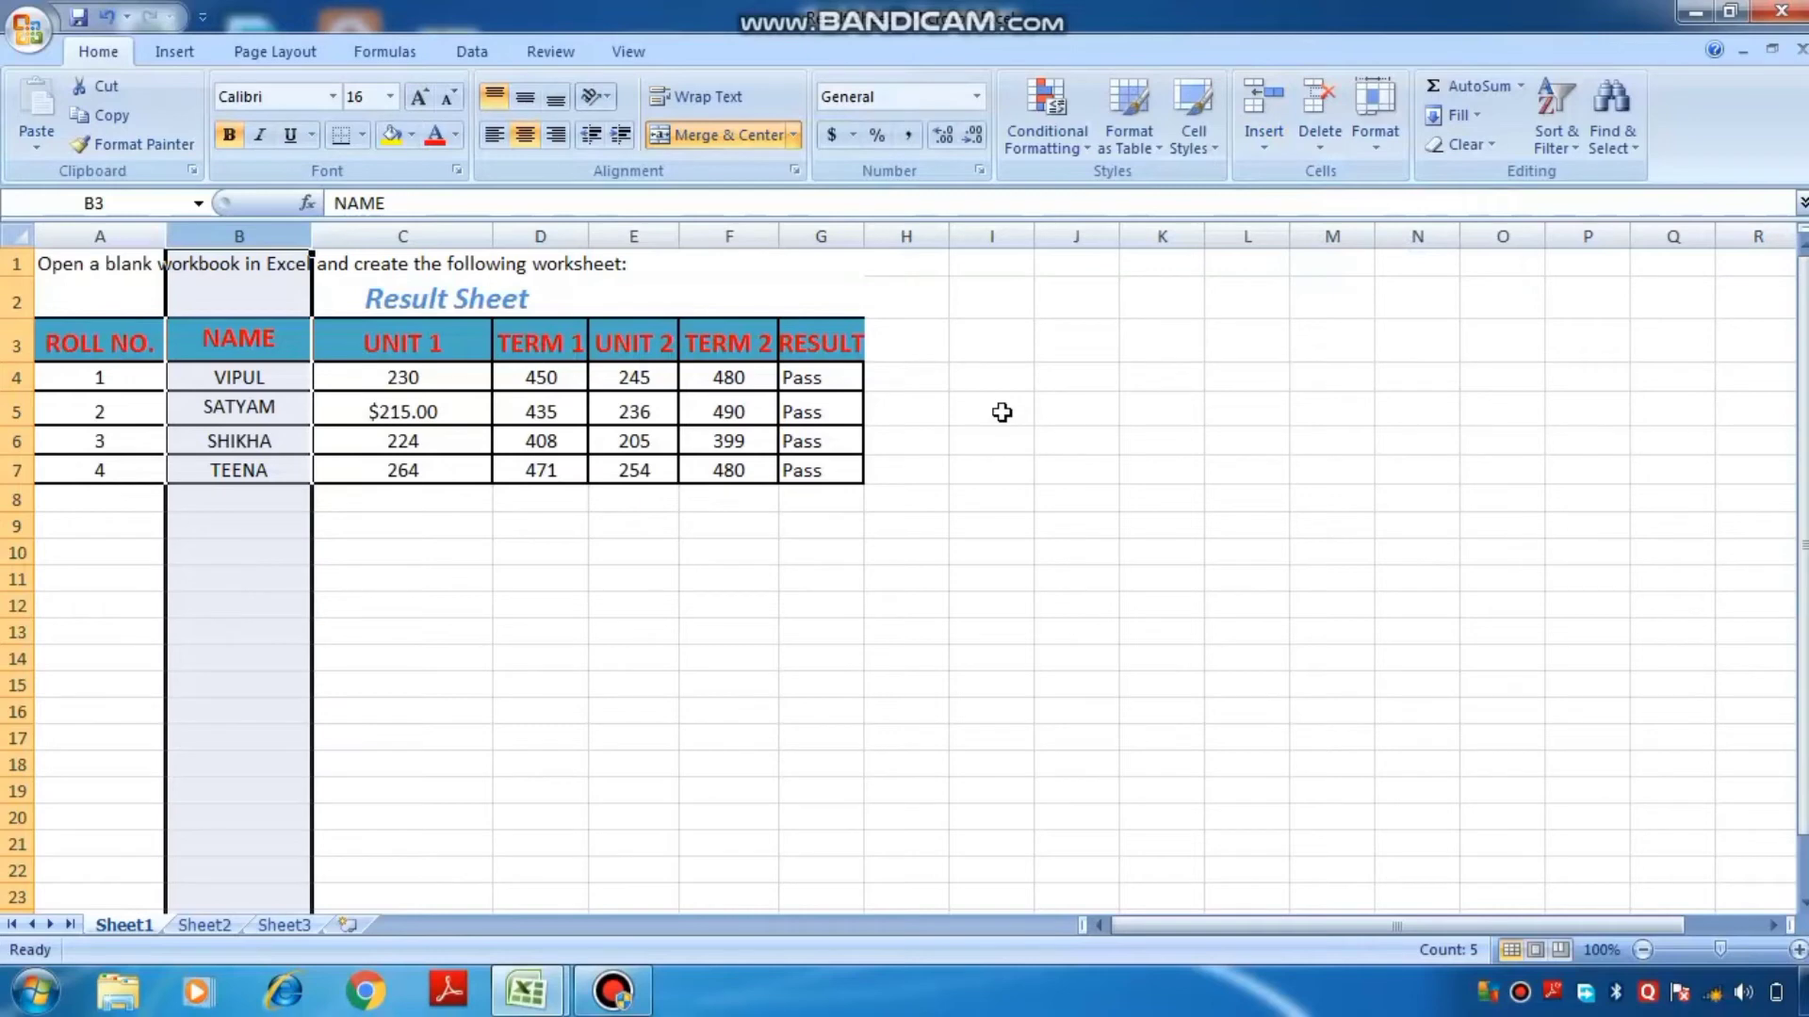
Enter the text "dps haldwani lamachaur" in cell B9 below the table and select that cell.
click(210, 523)
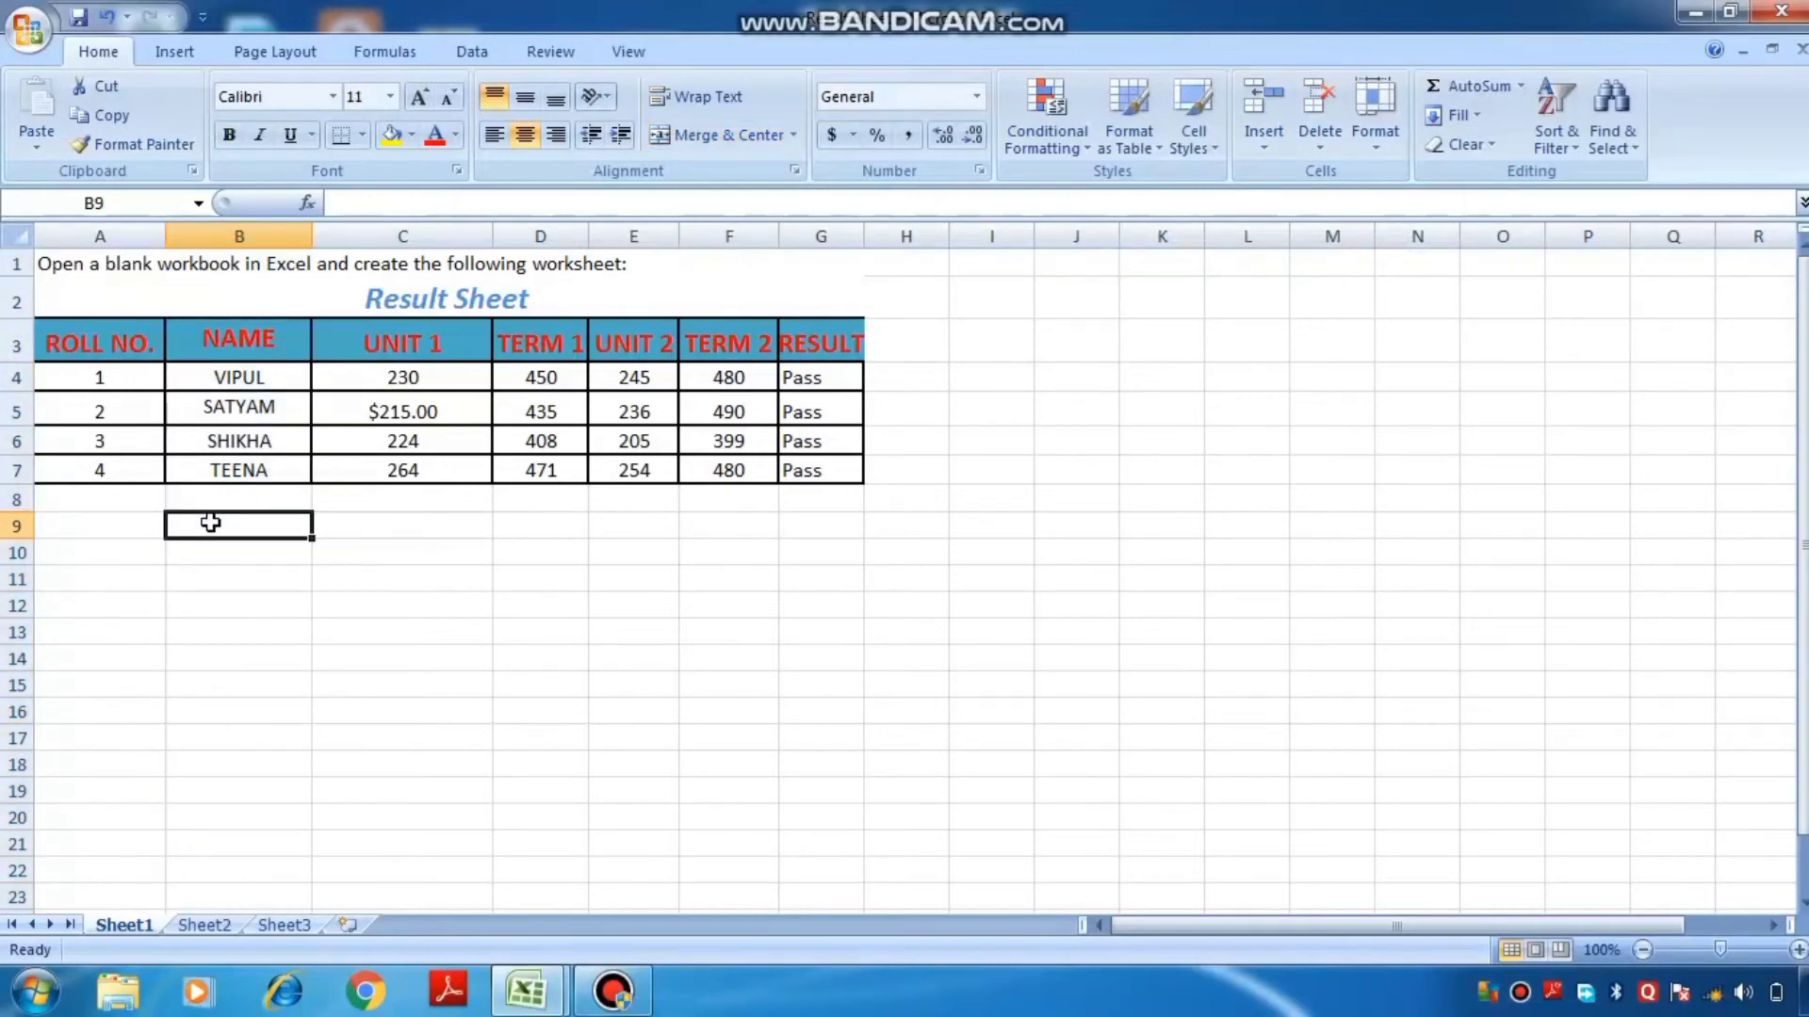
text(dps )
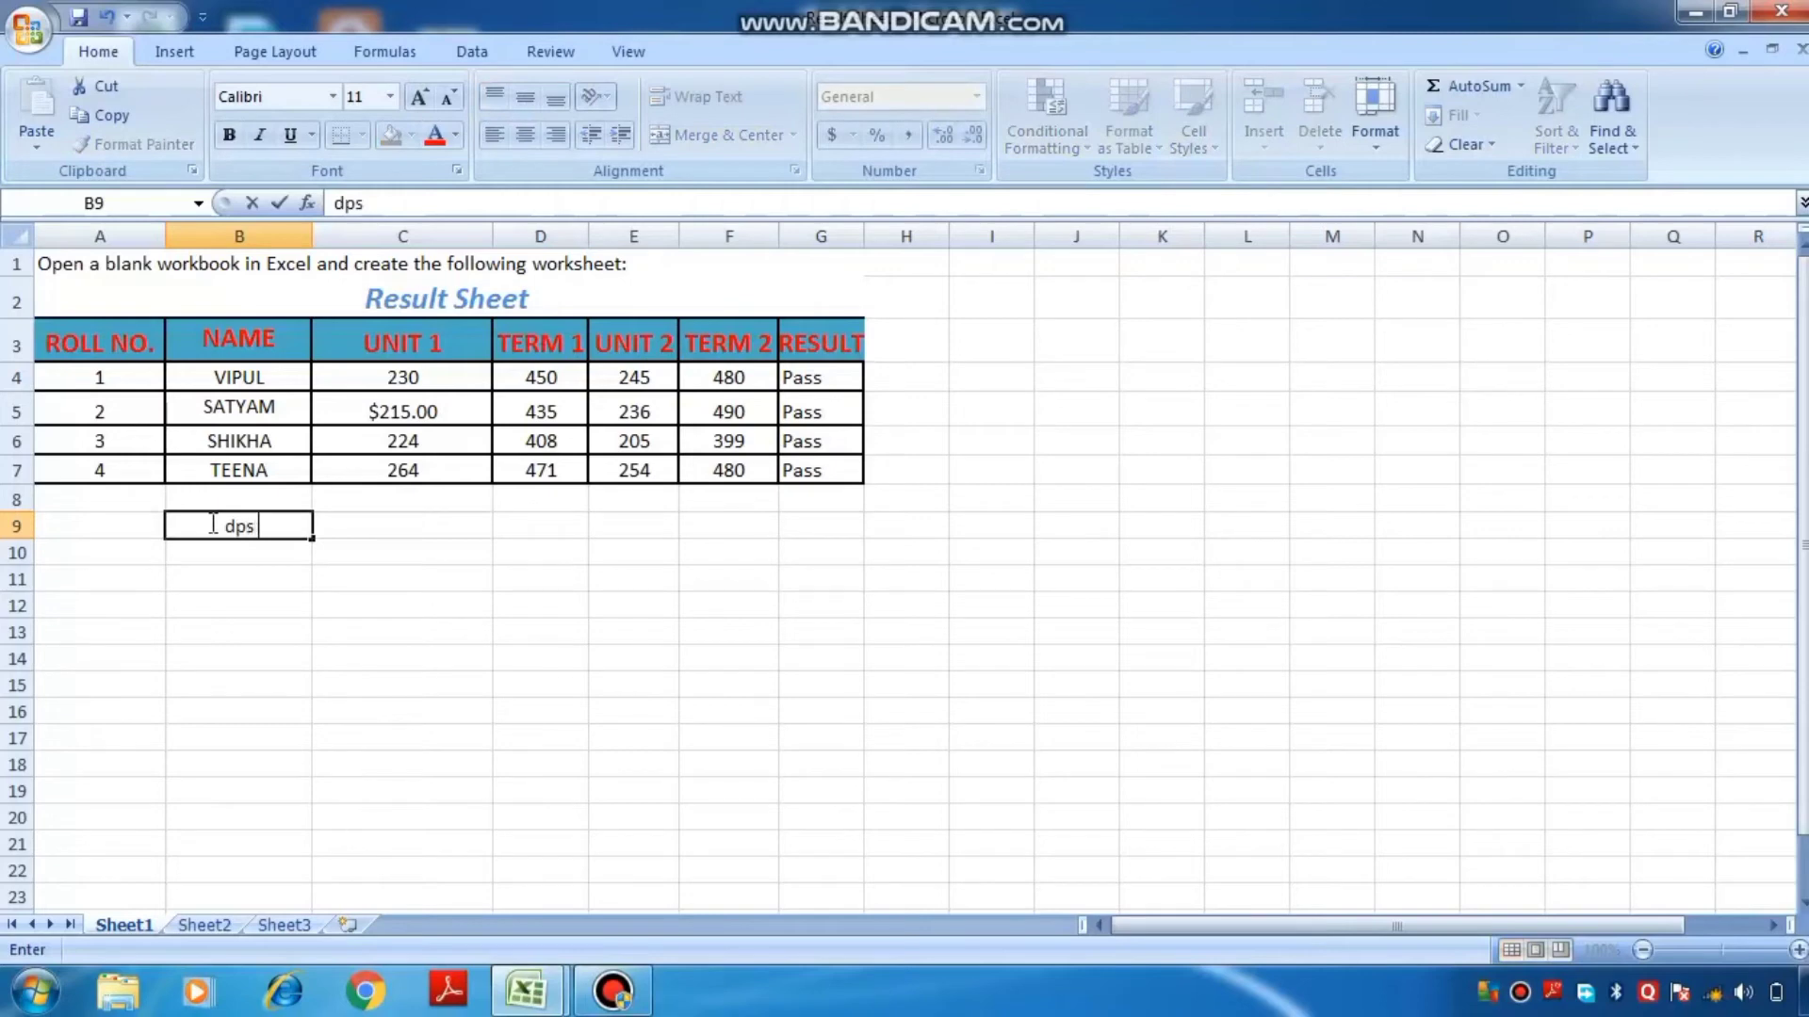
text(haldwa)
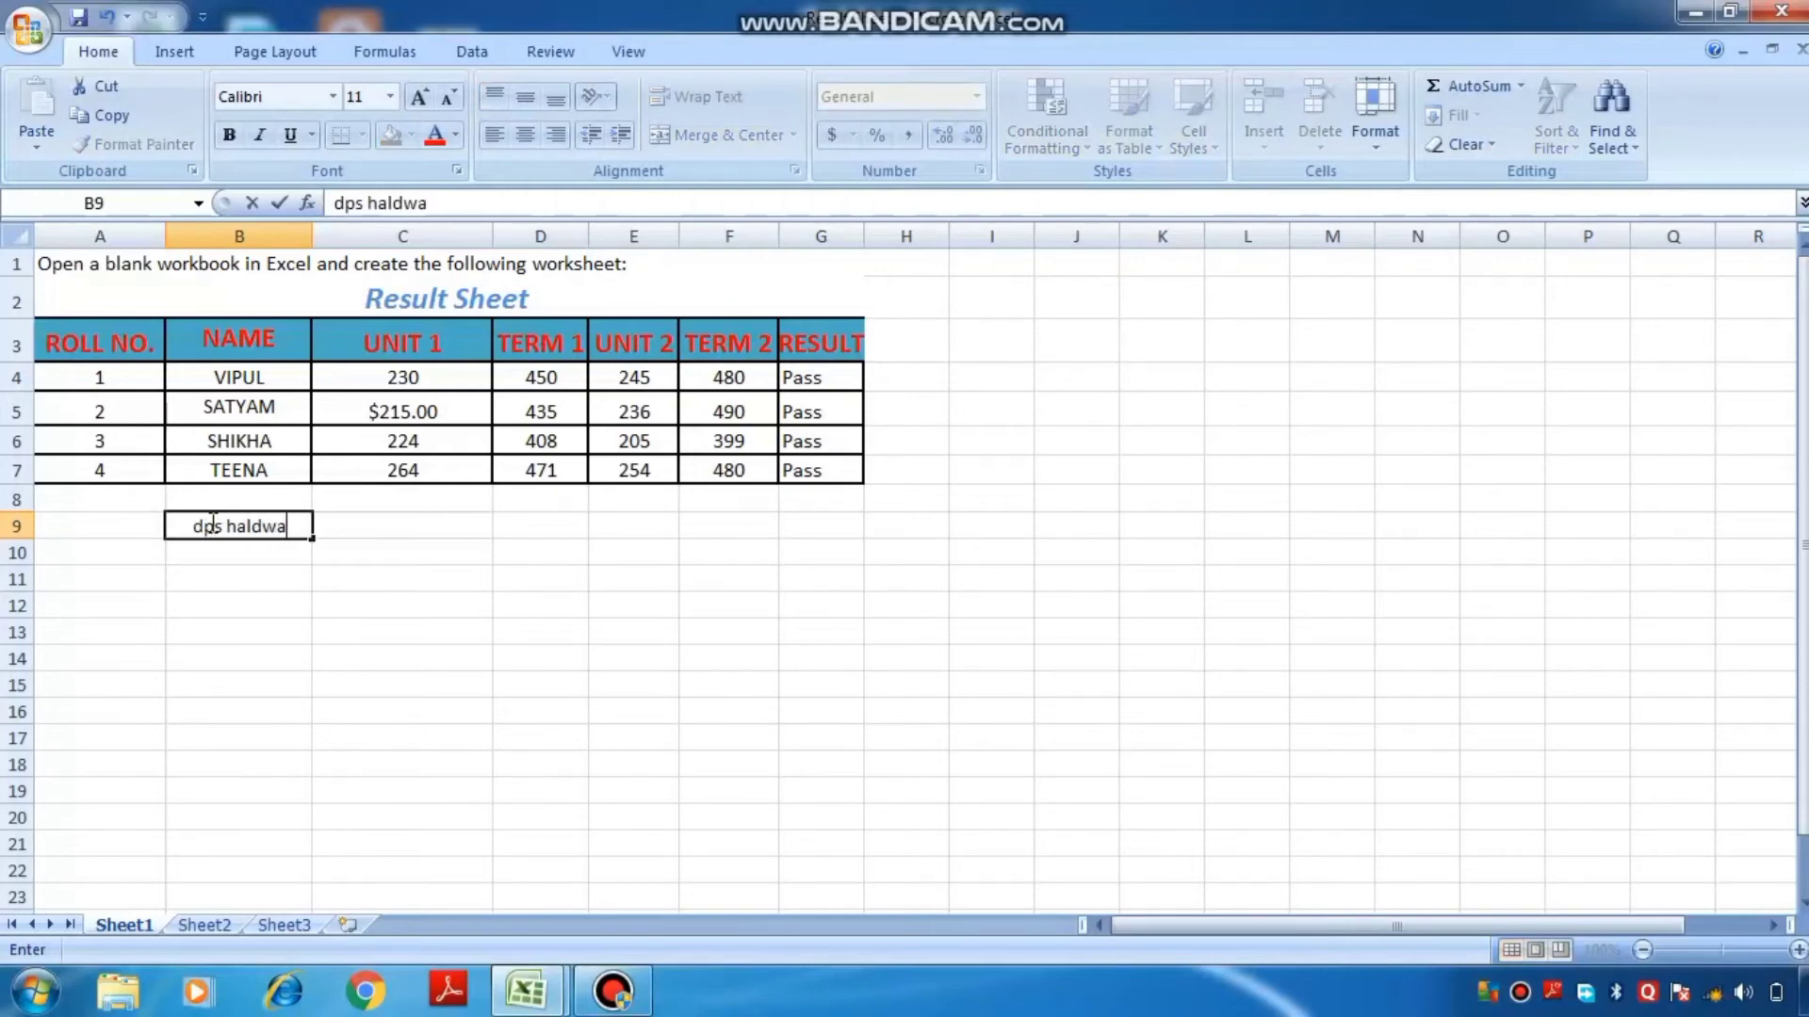
text(ni la)
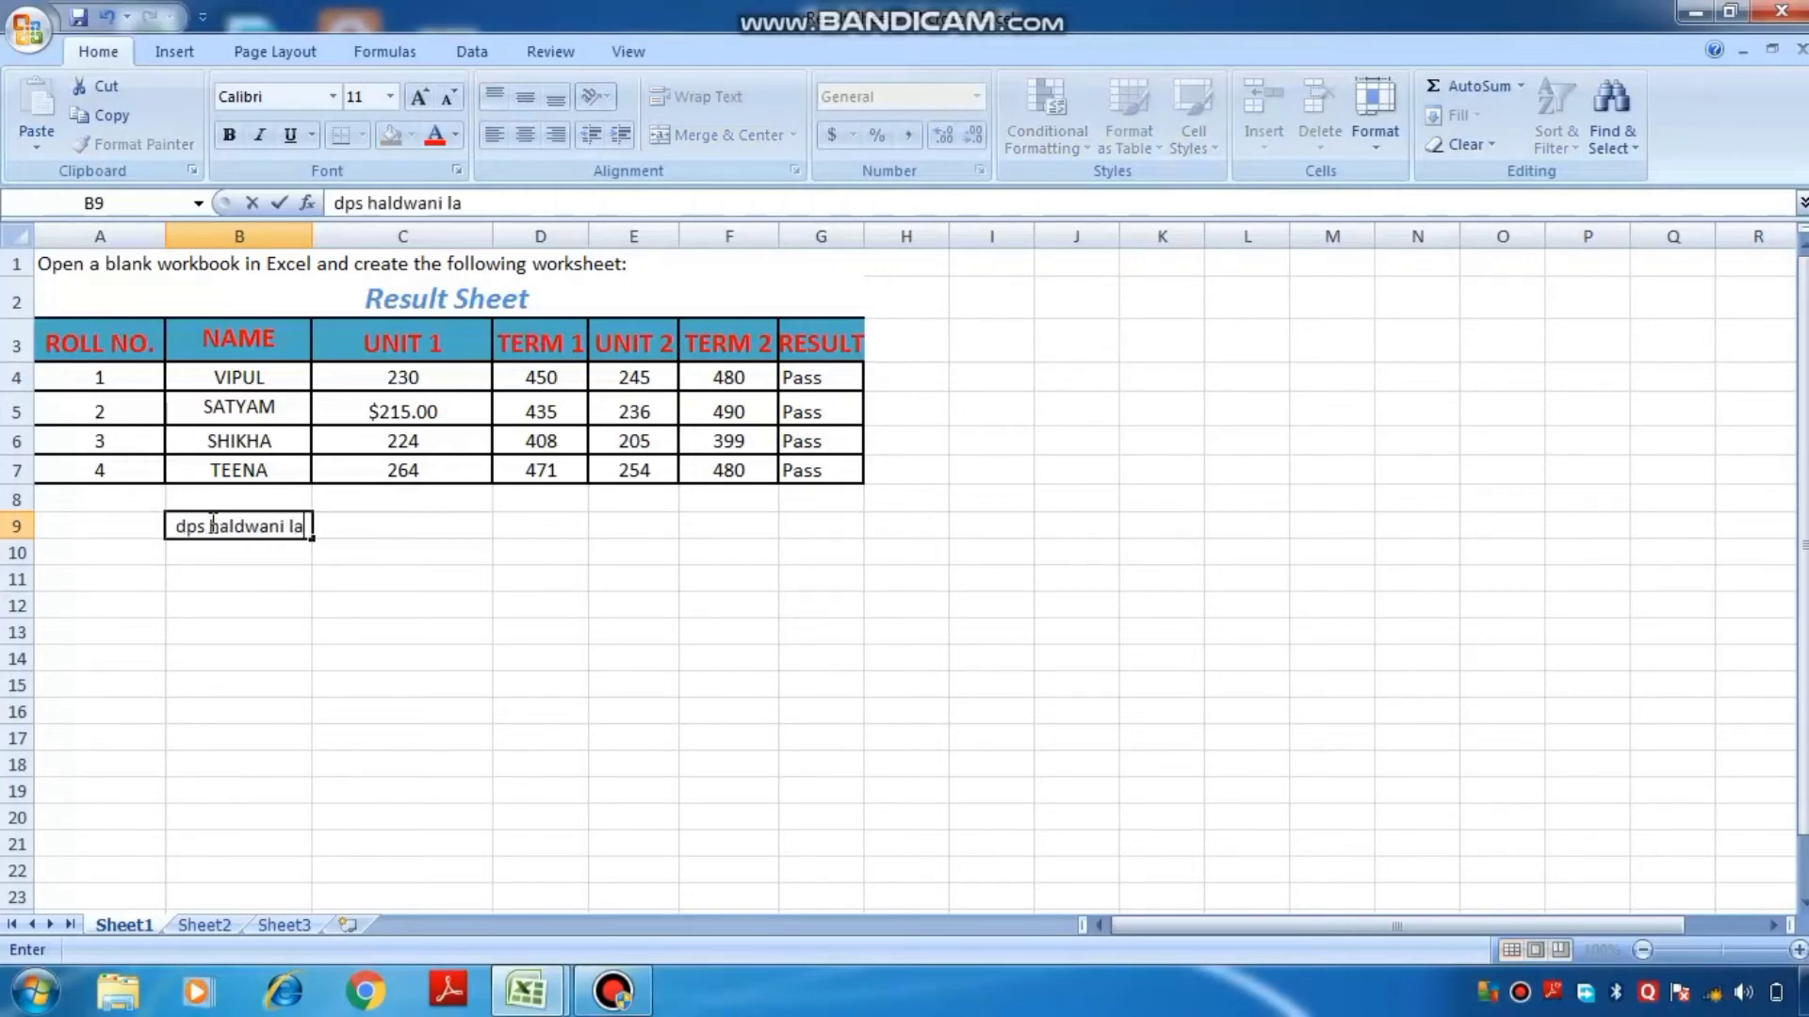
text(machau)
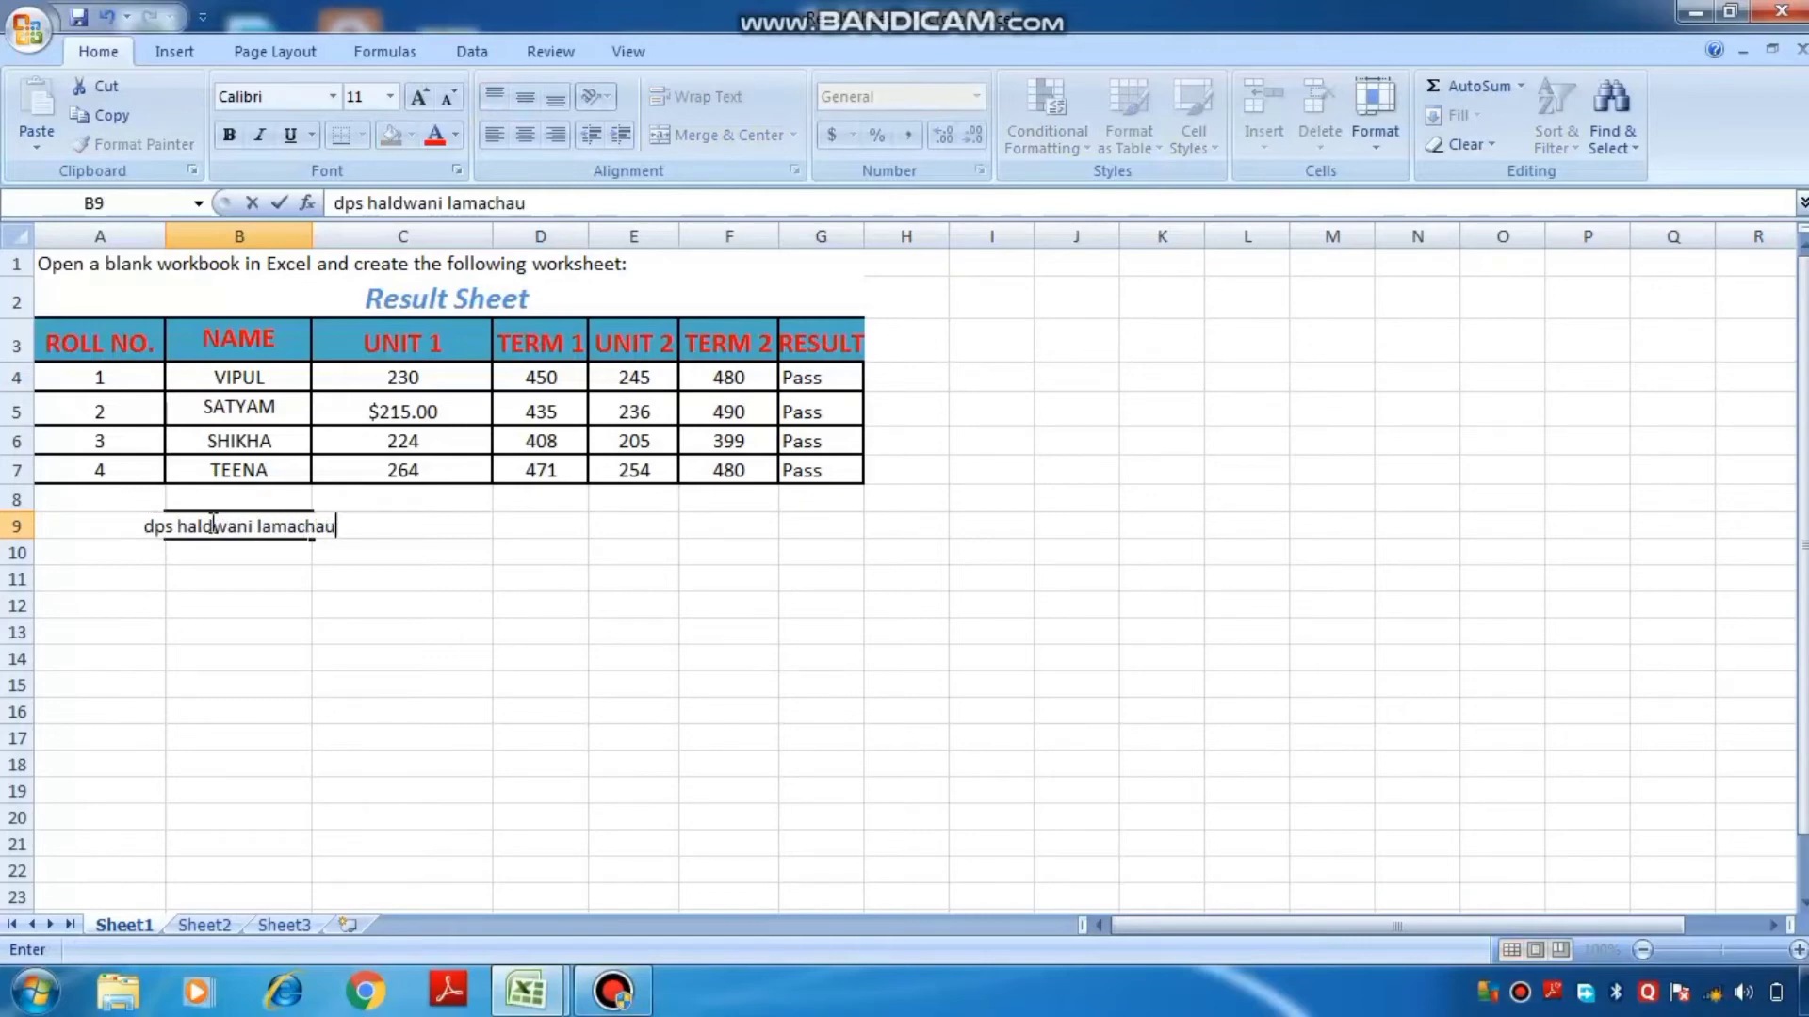
text(r)
click(223, 571)
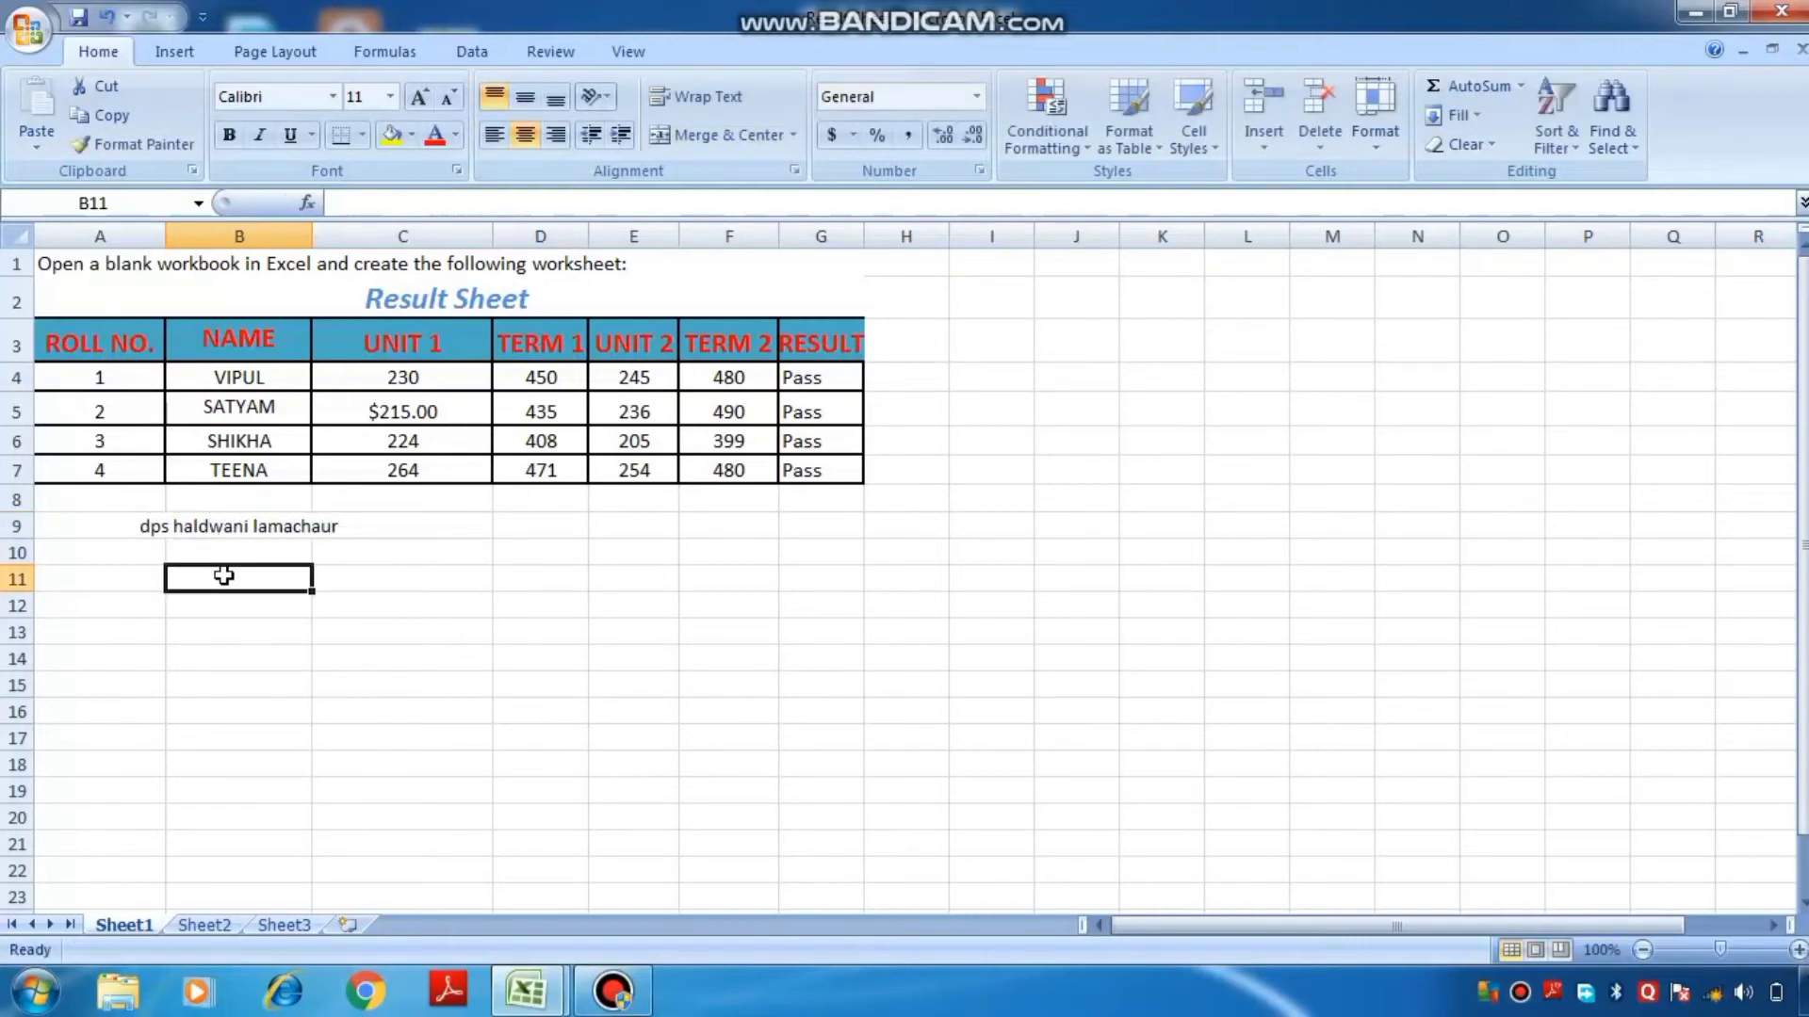
click(213, 528)
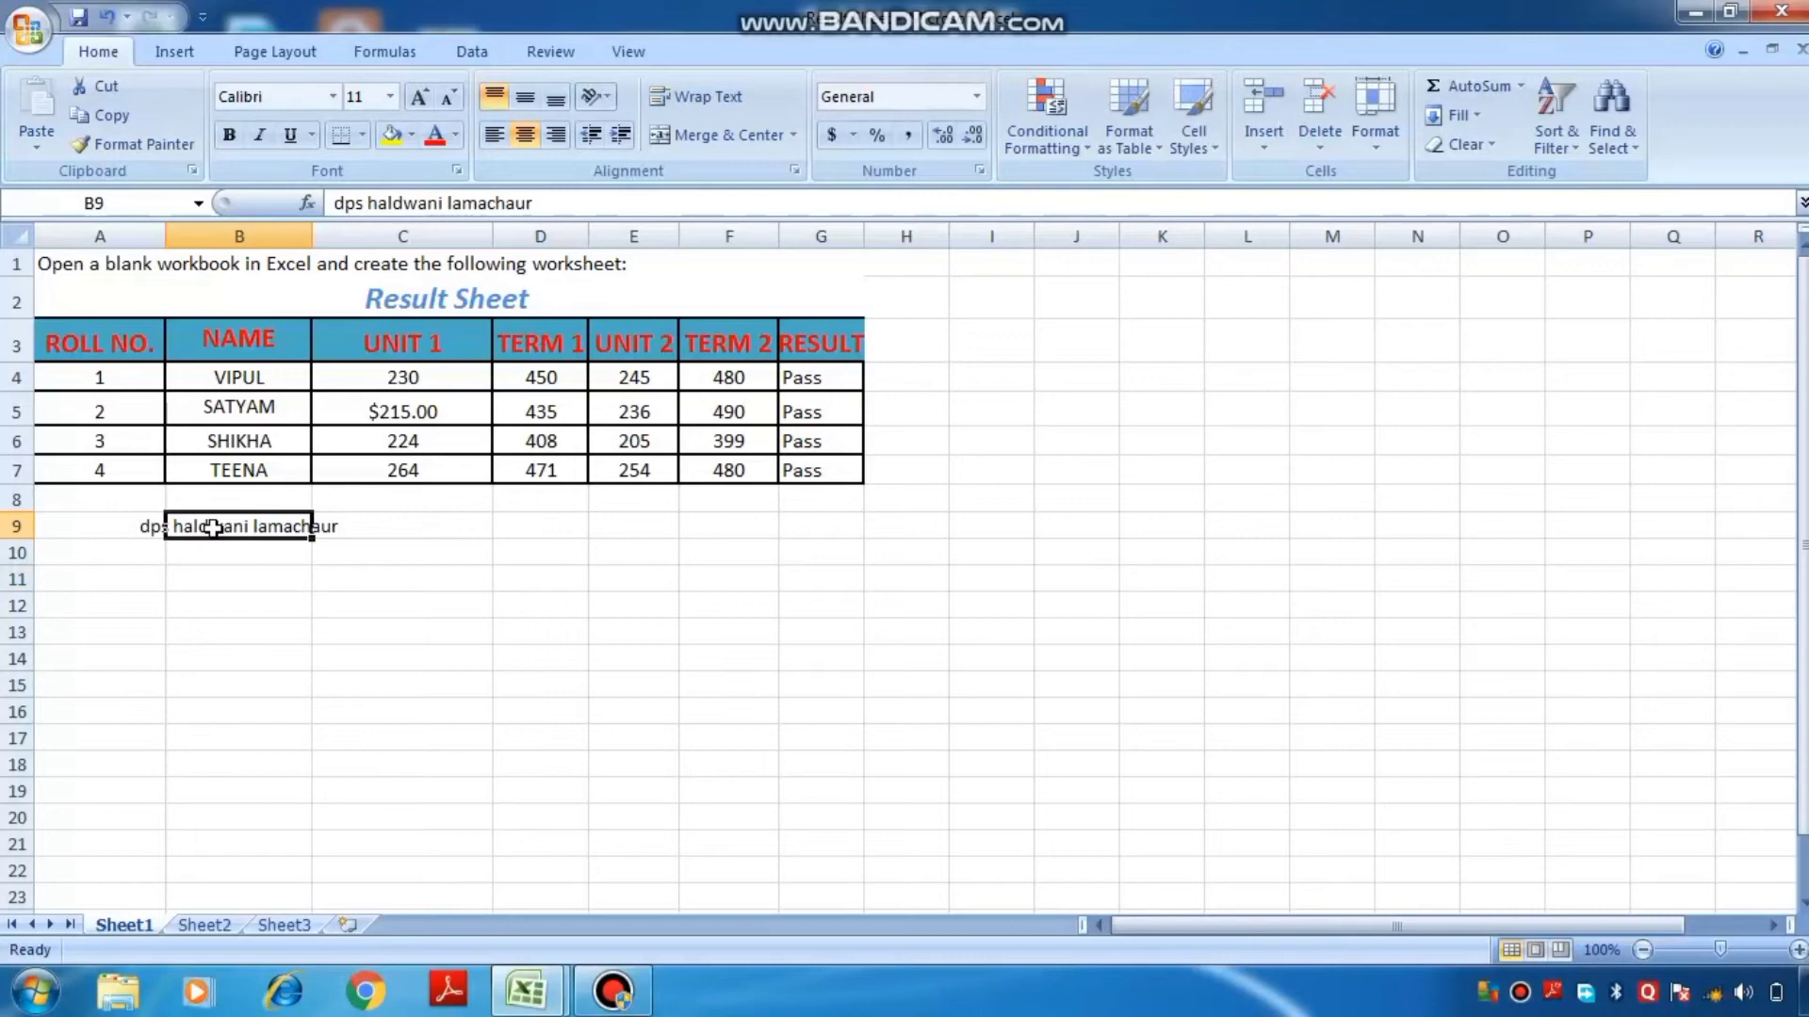
Wrap the text "dps haldwani lamachaur" within cell B9.
click(706, 97)
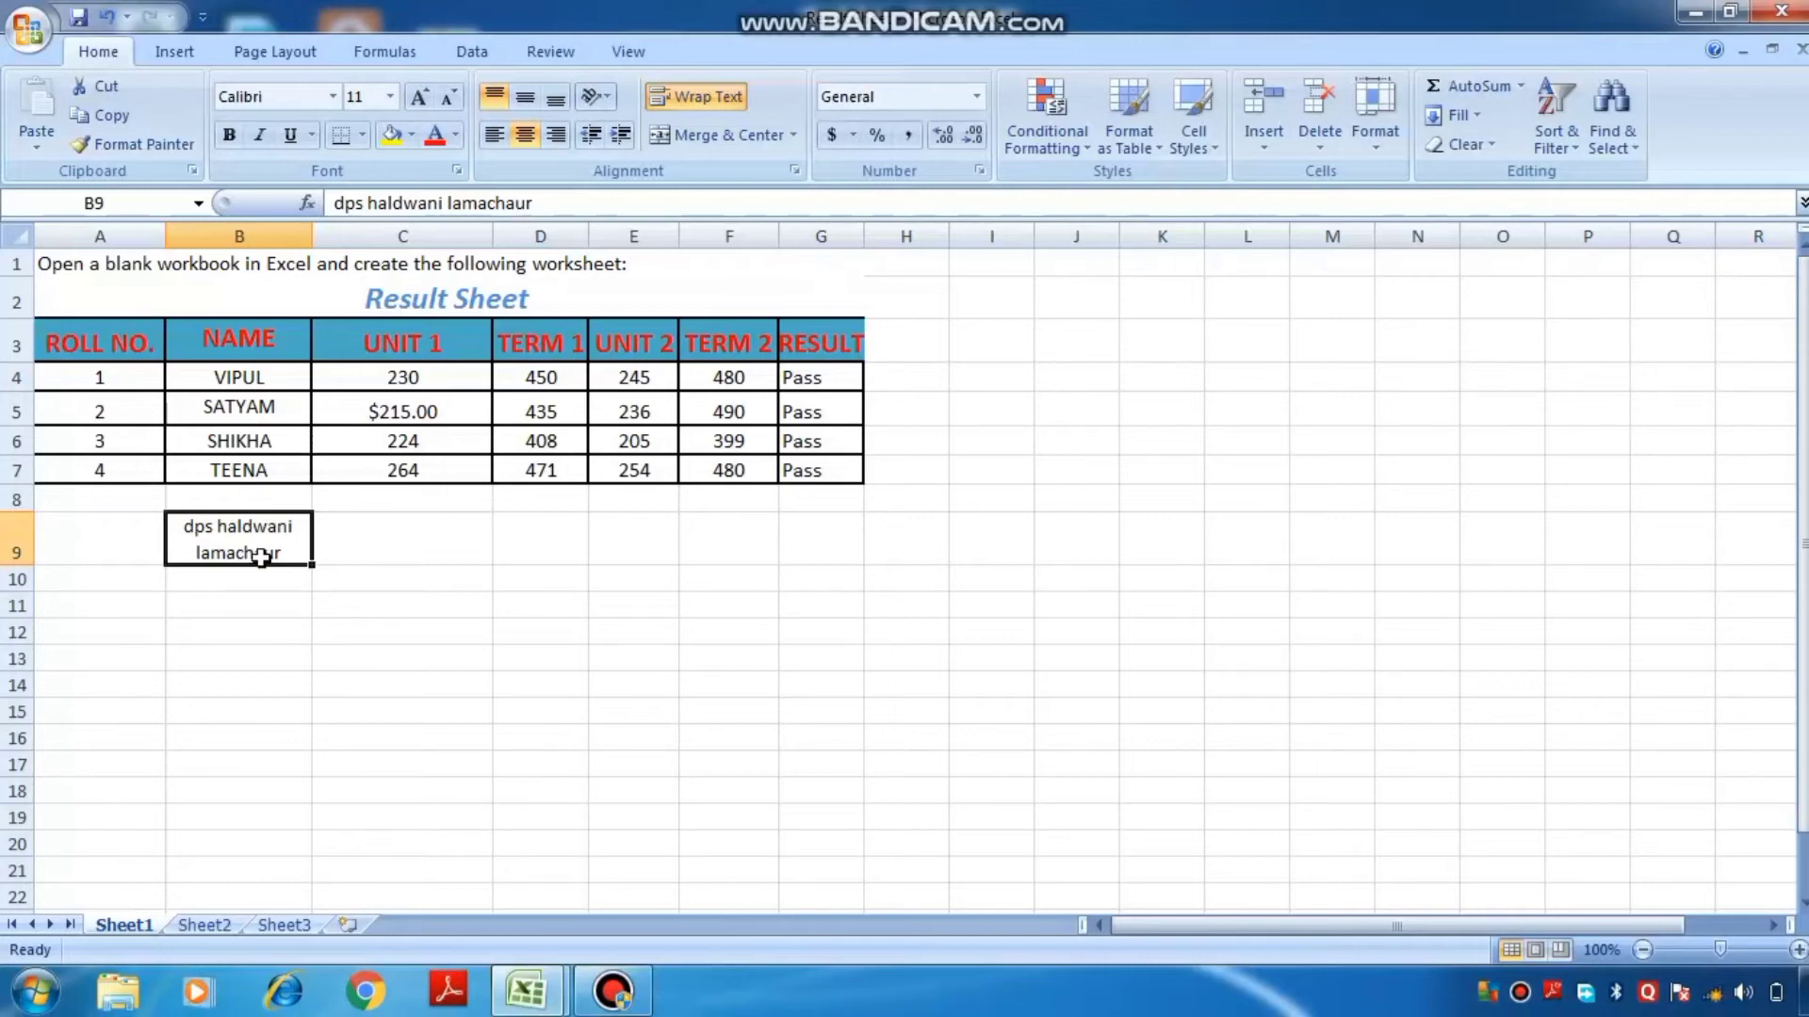
key(ctrl+z)
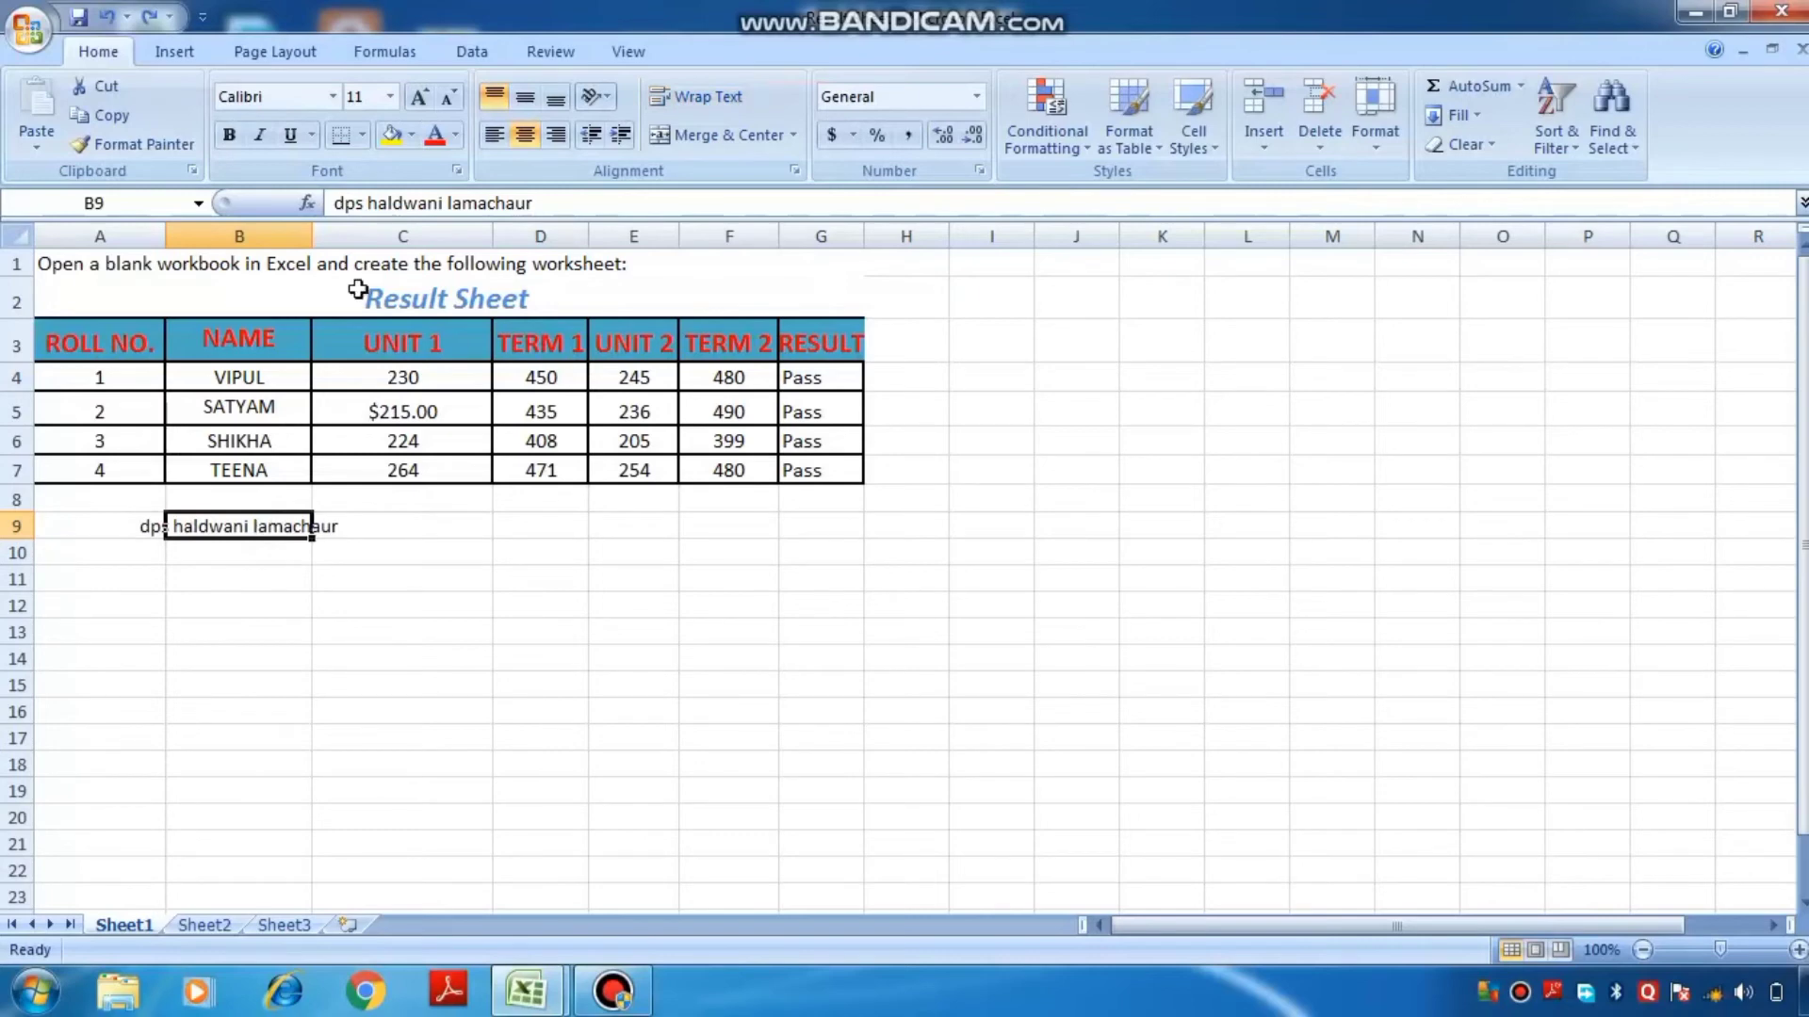
click(699, 104)
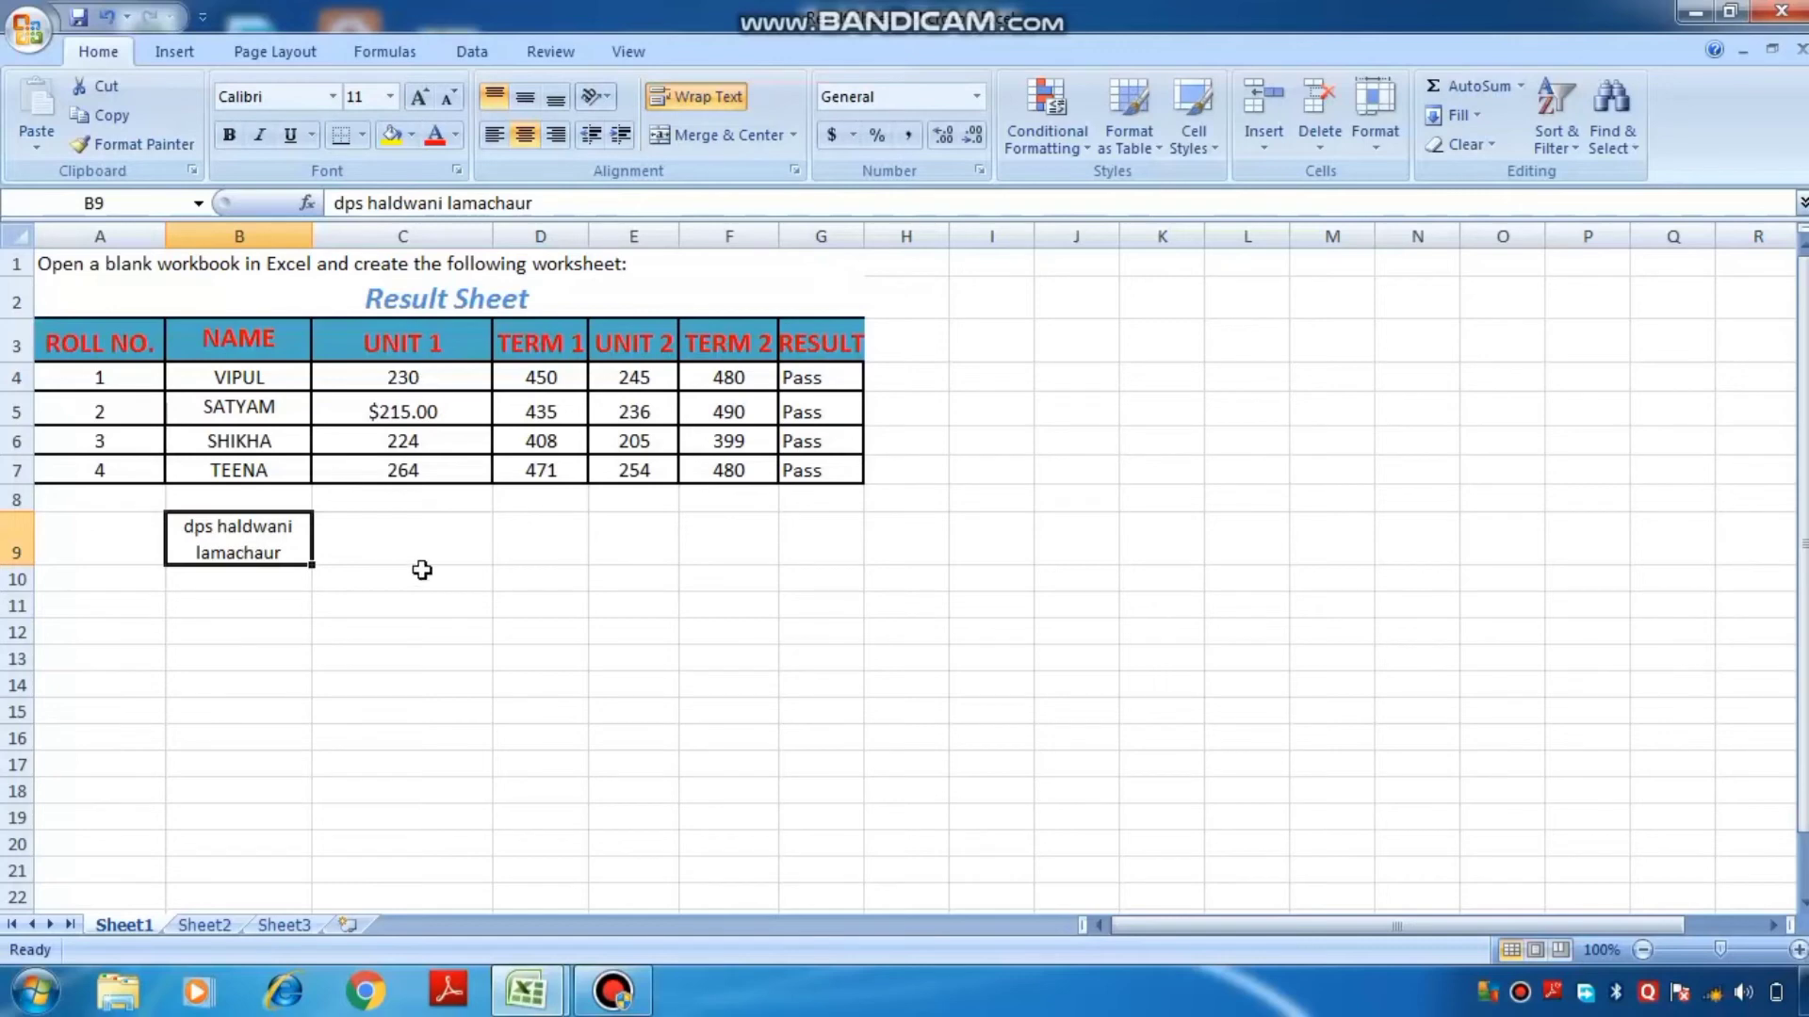
click(436, 580)
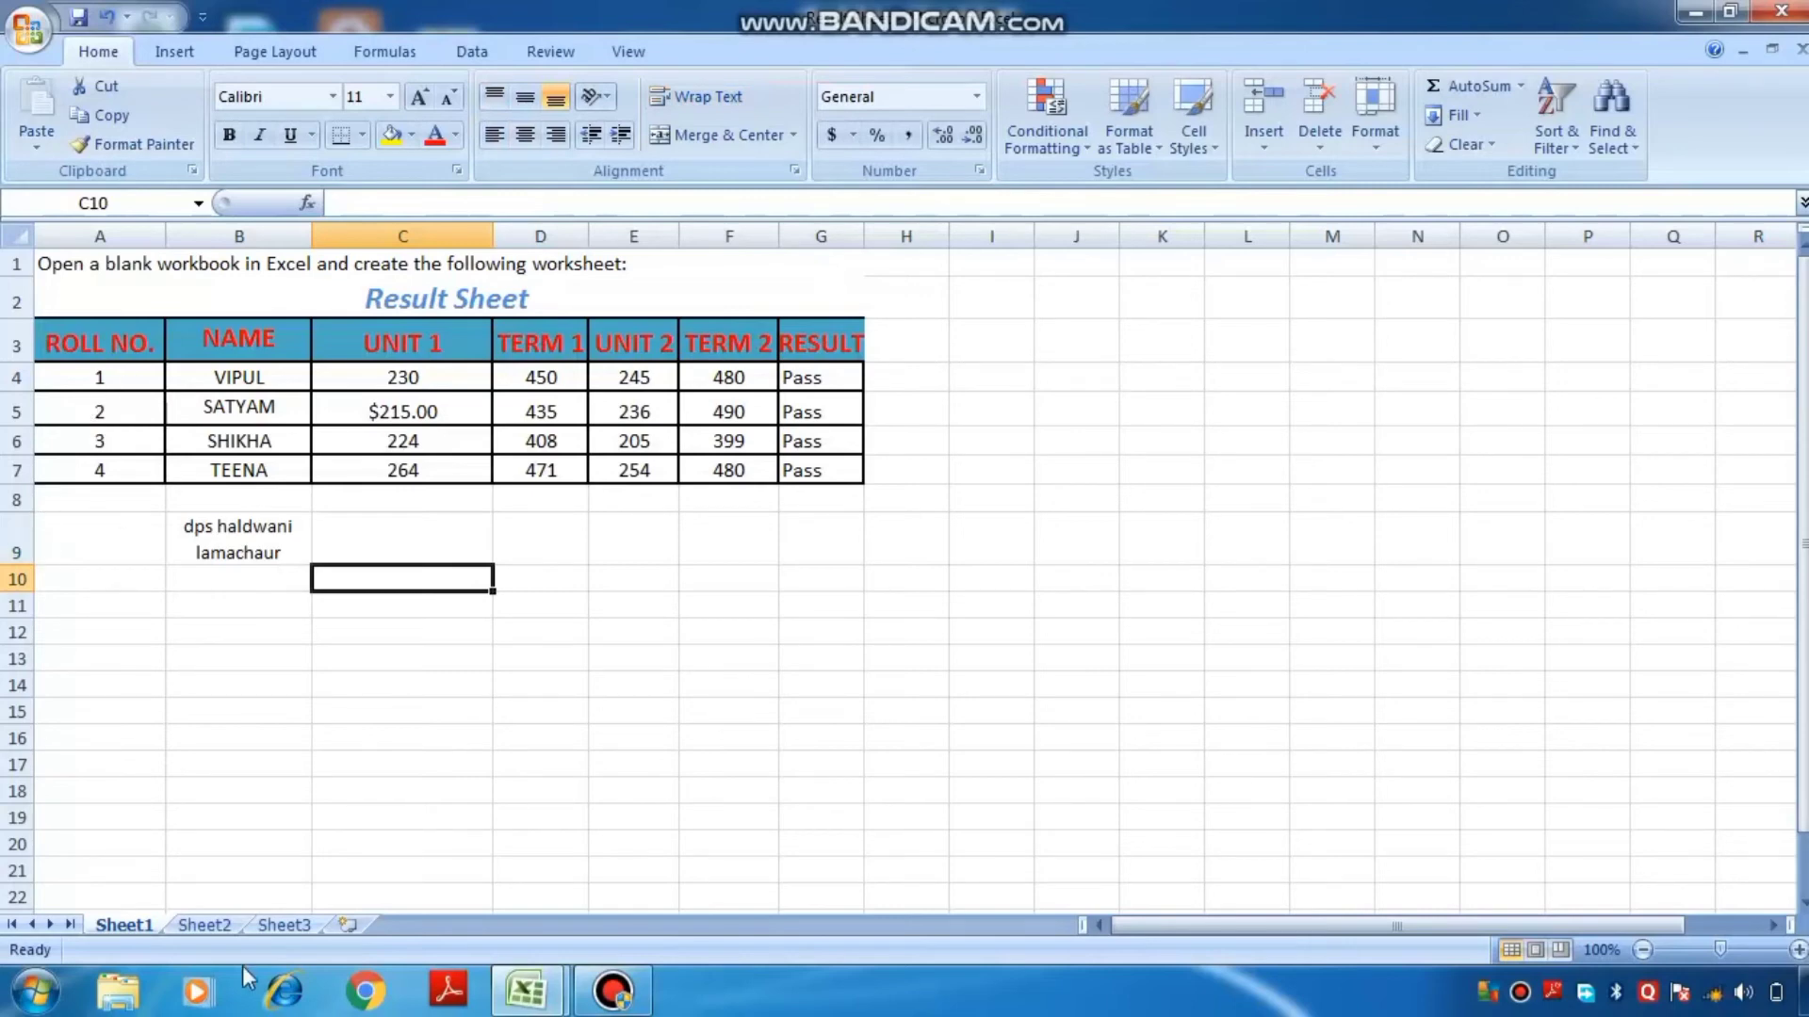
click(217, 930)
click(247, 555)
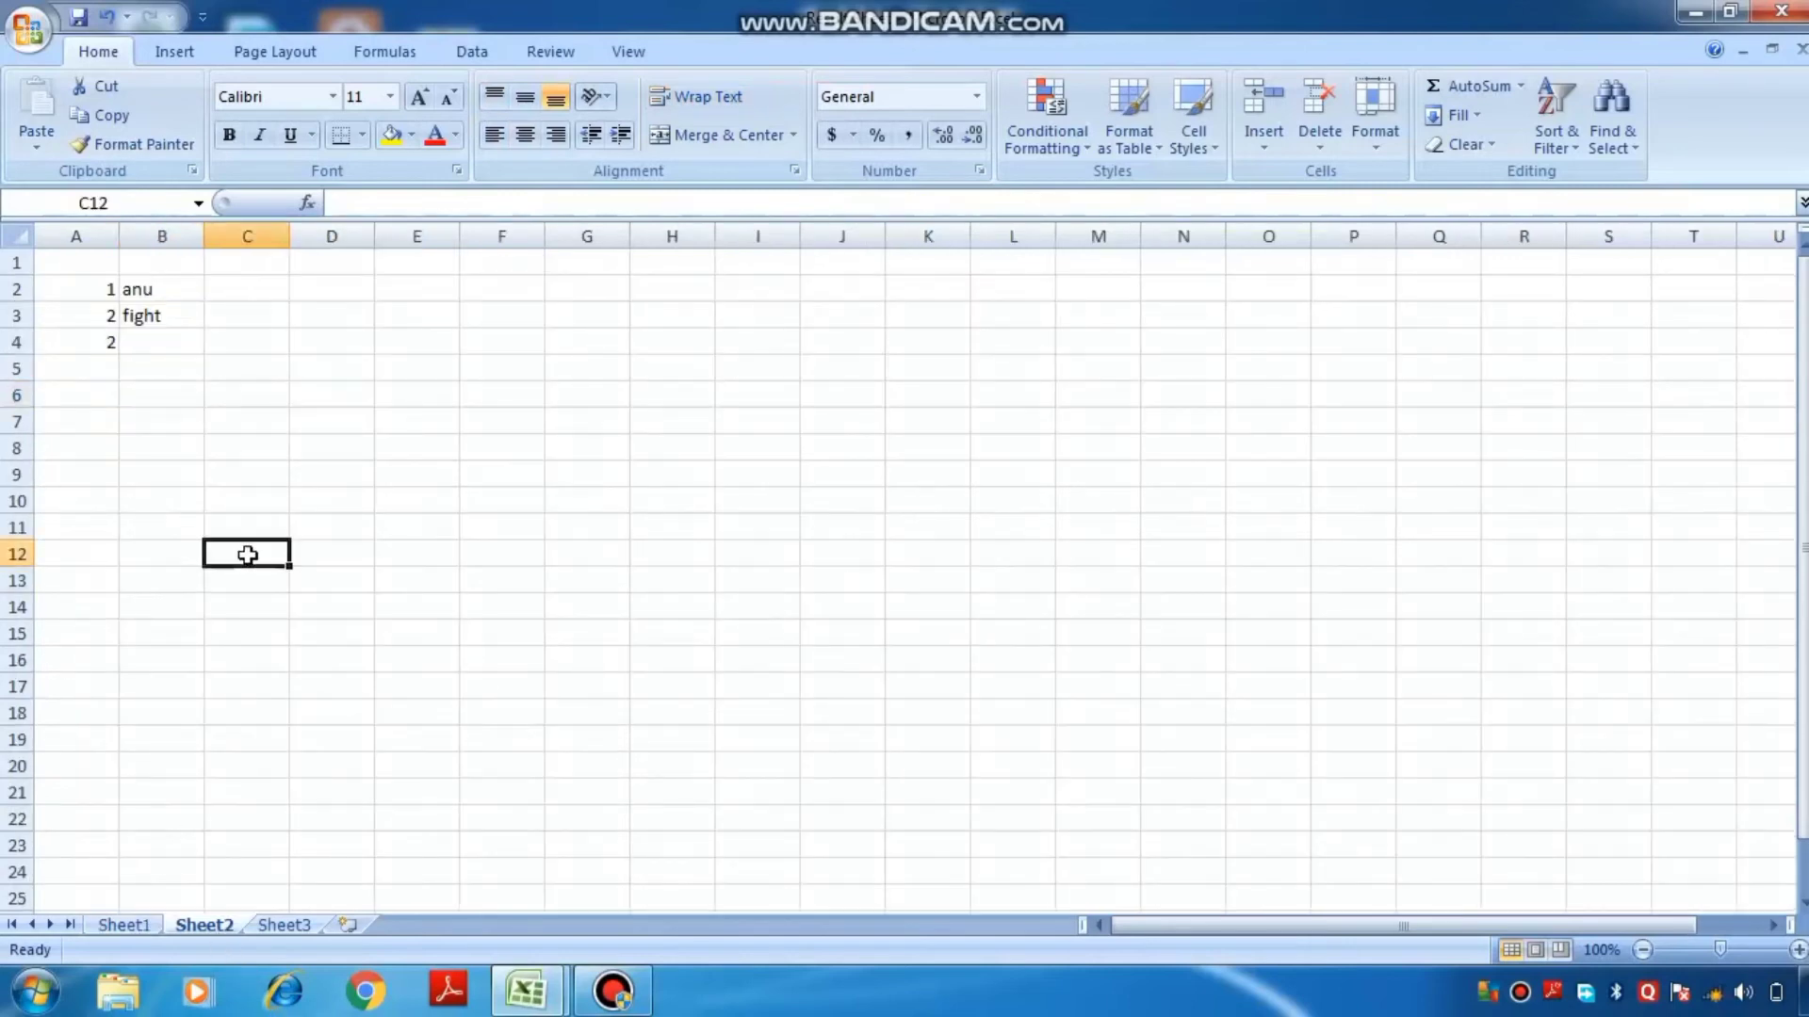
drag(243, 823, 135, 932)
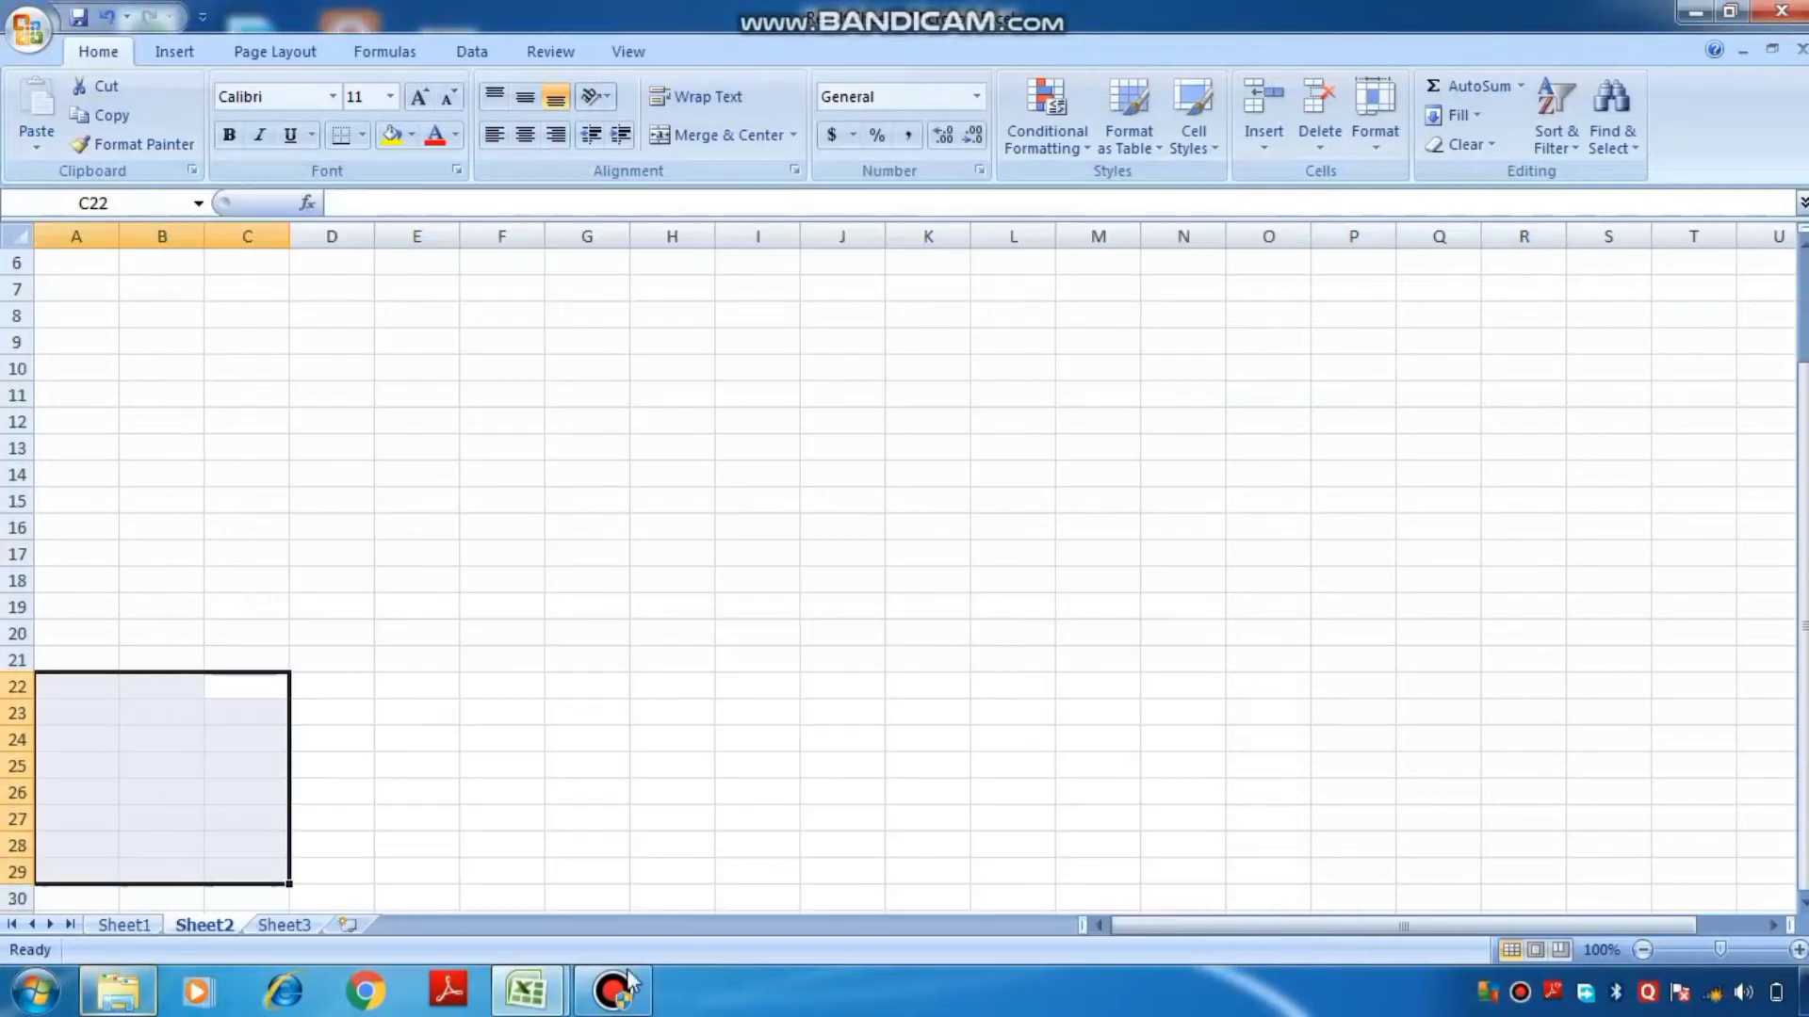
click(625, 998)
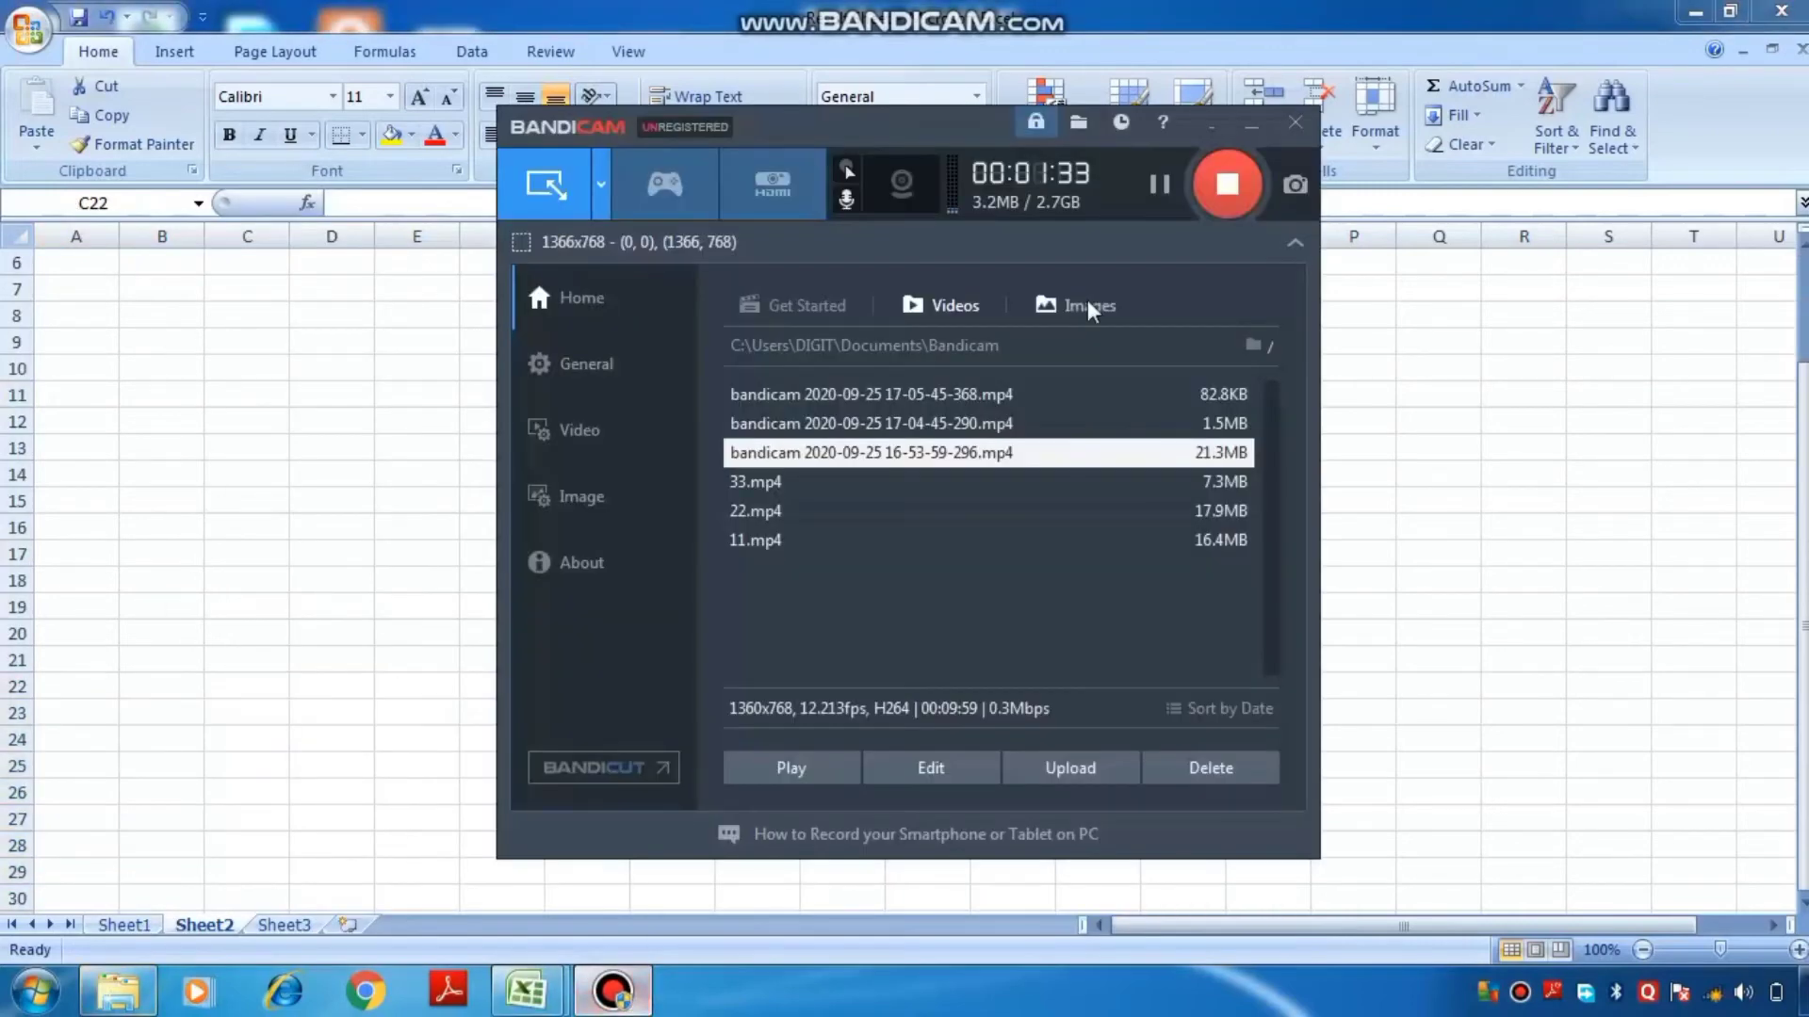
click(1215, 127)
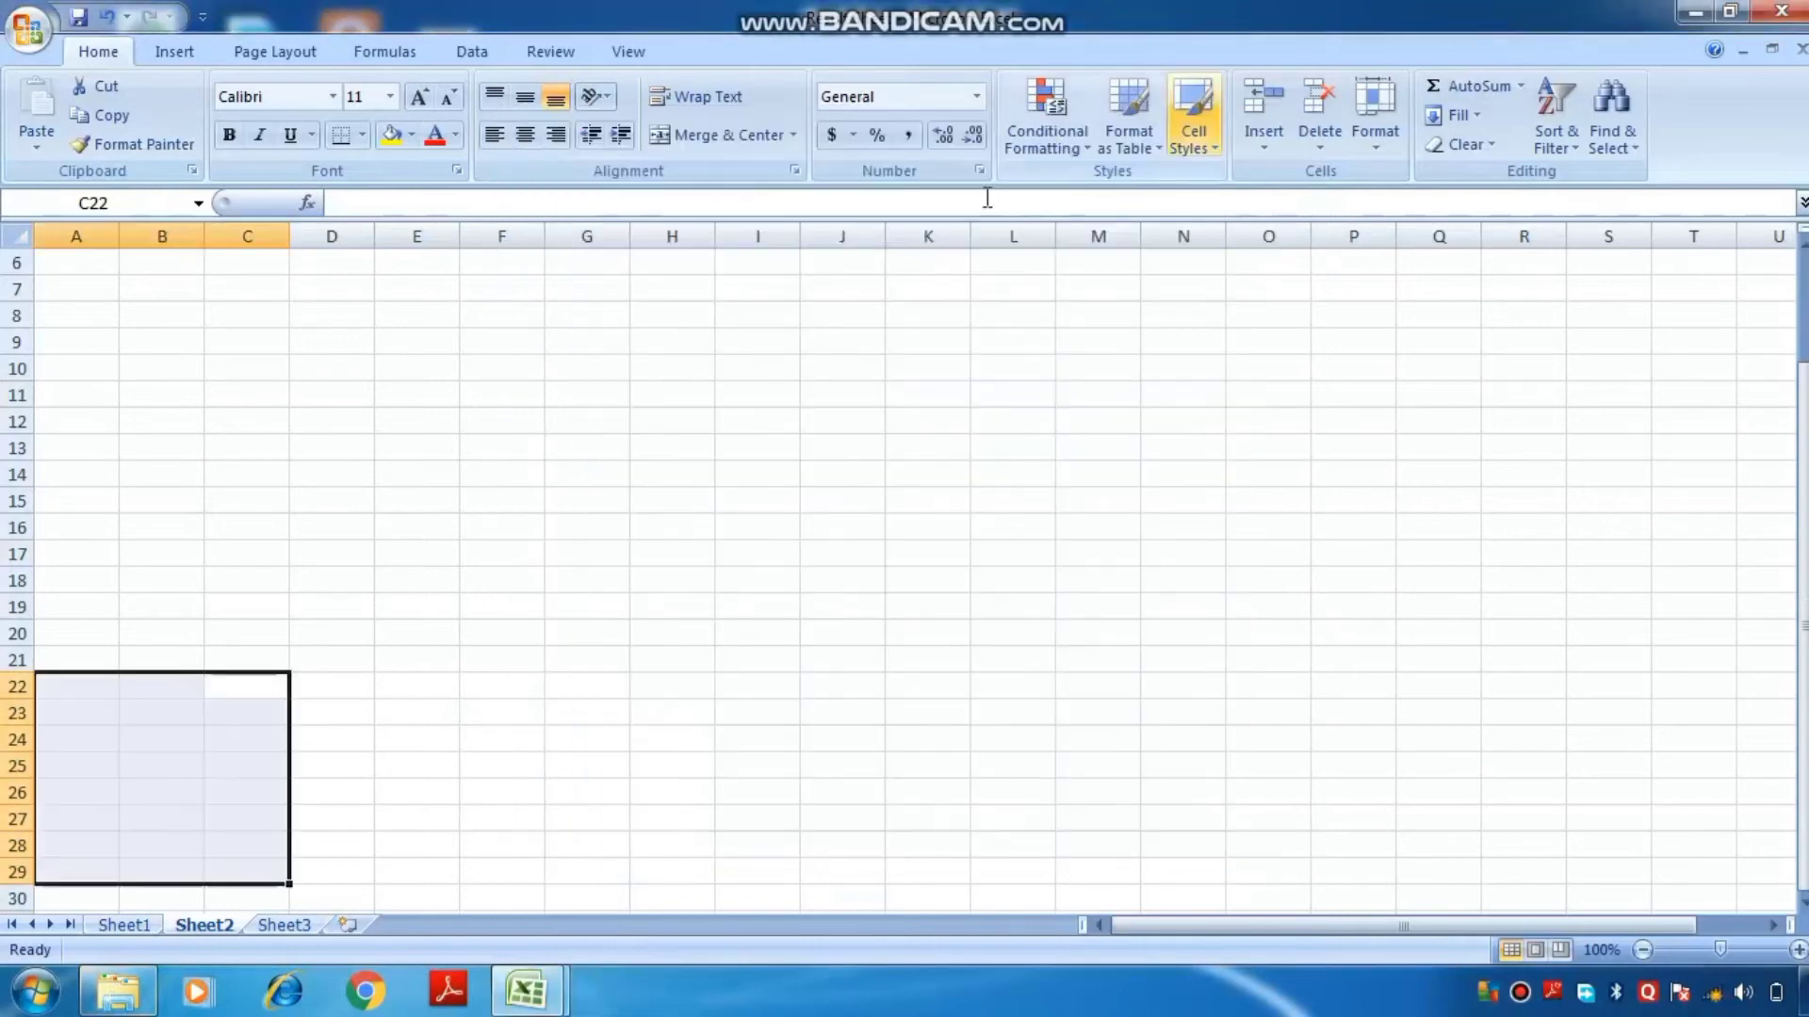
click(127, 926)
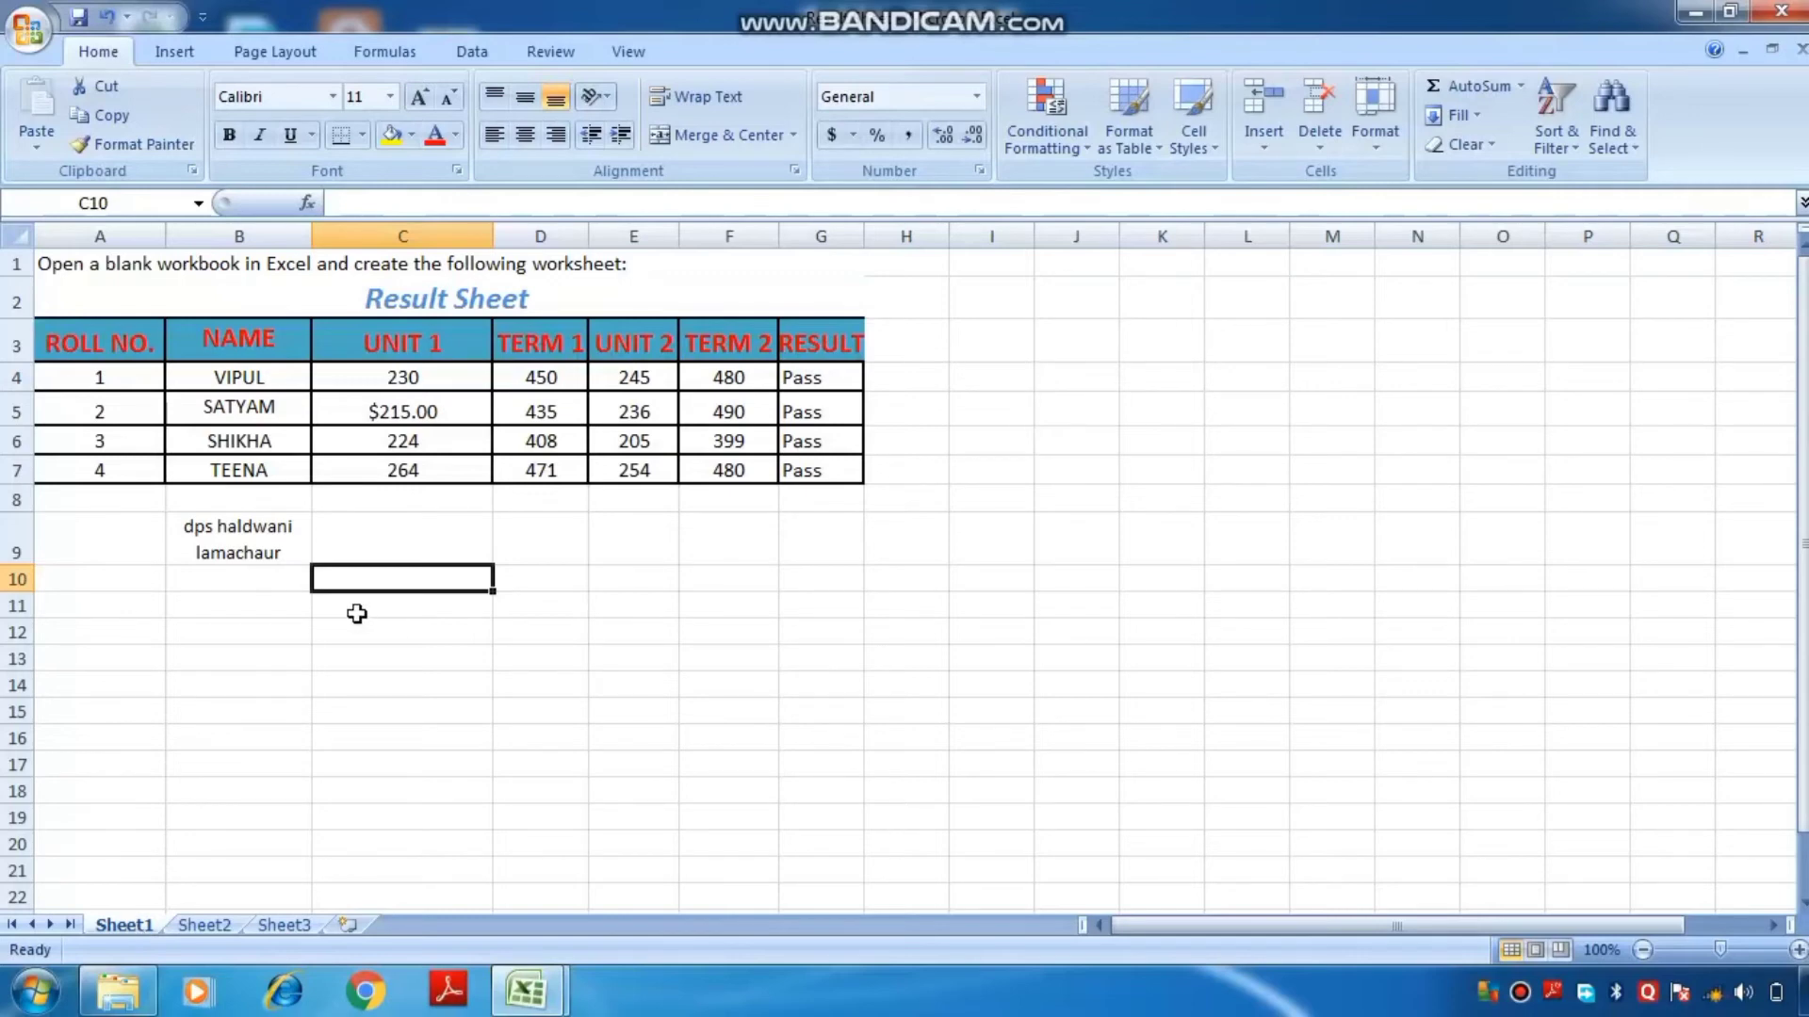
Merge and center cells A12 to G12 below the result table into one cell.
click(403, 525)
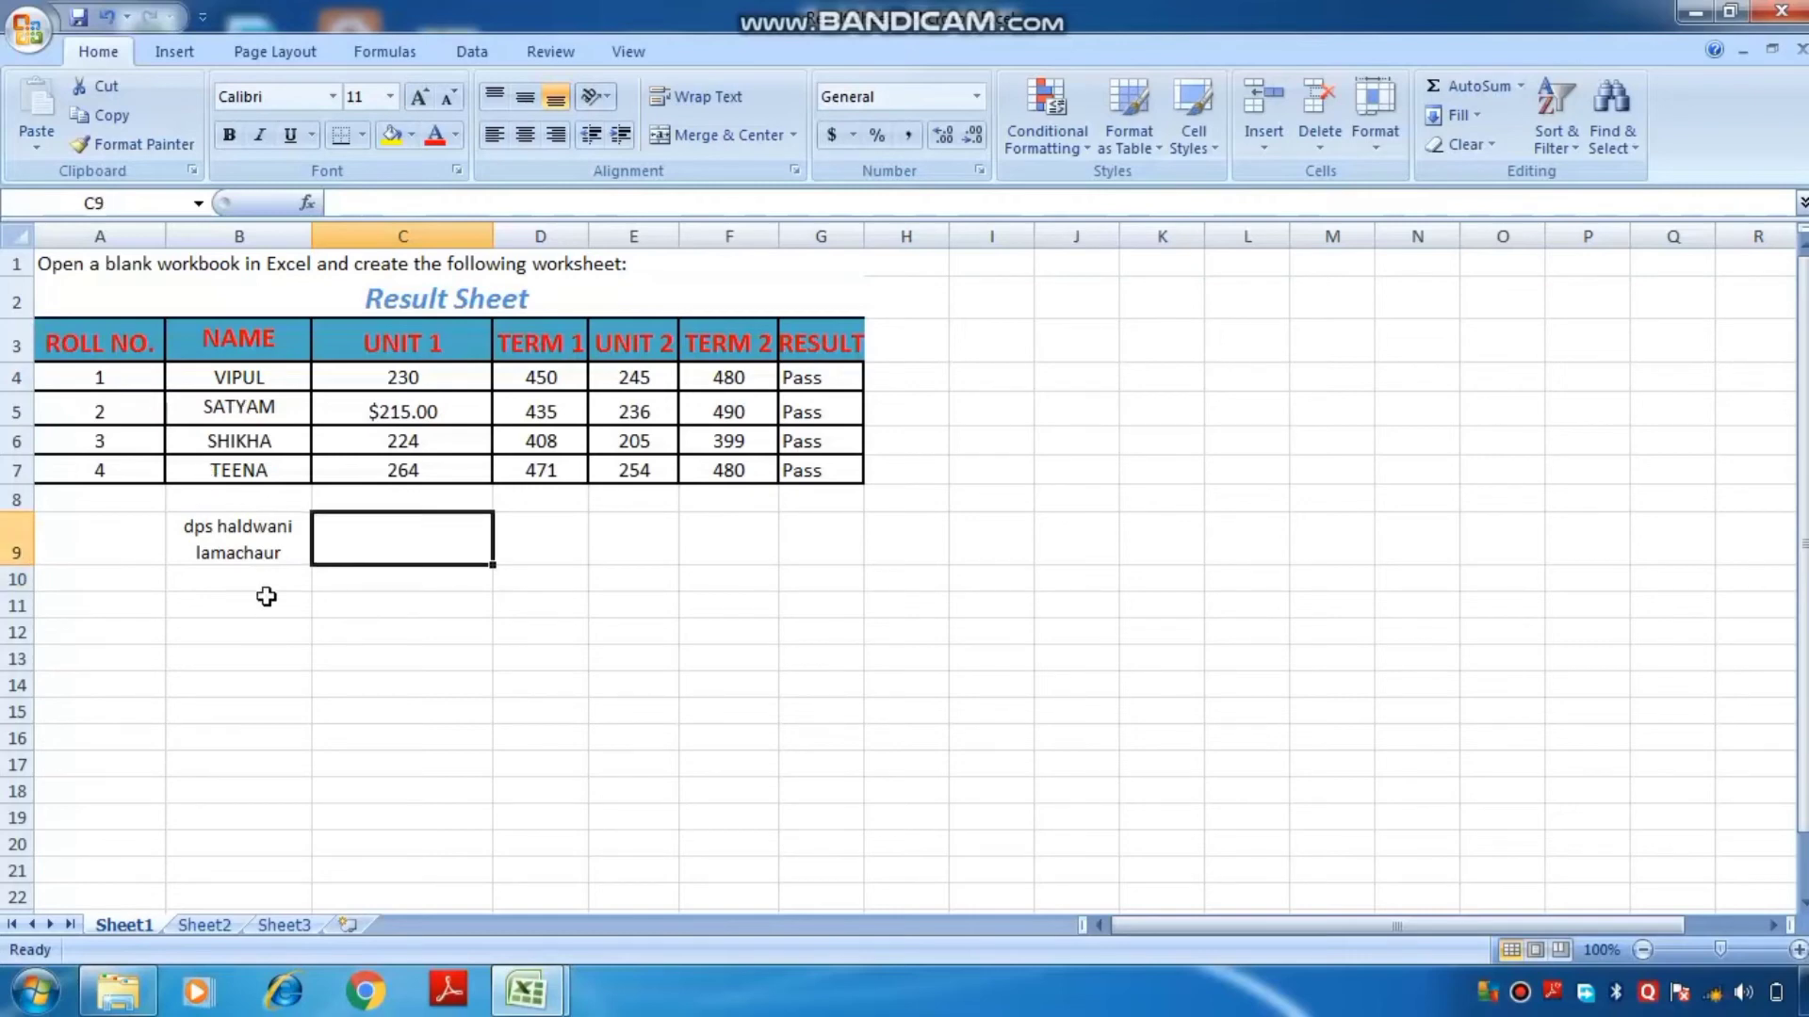
drag(110, 625, 828, 644)
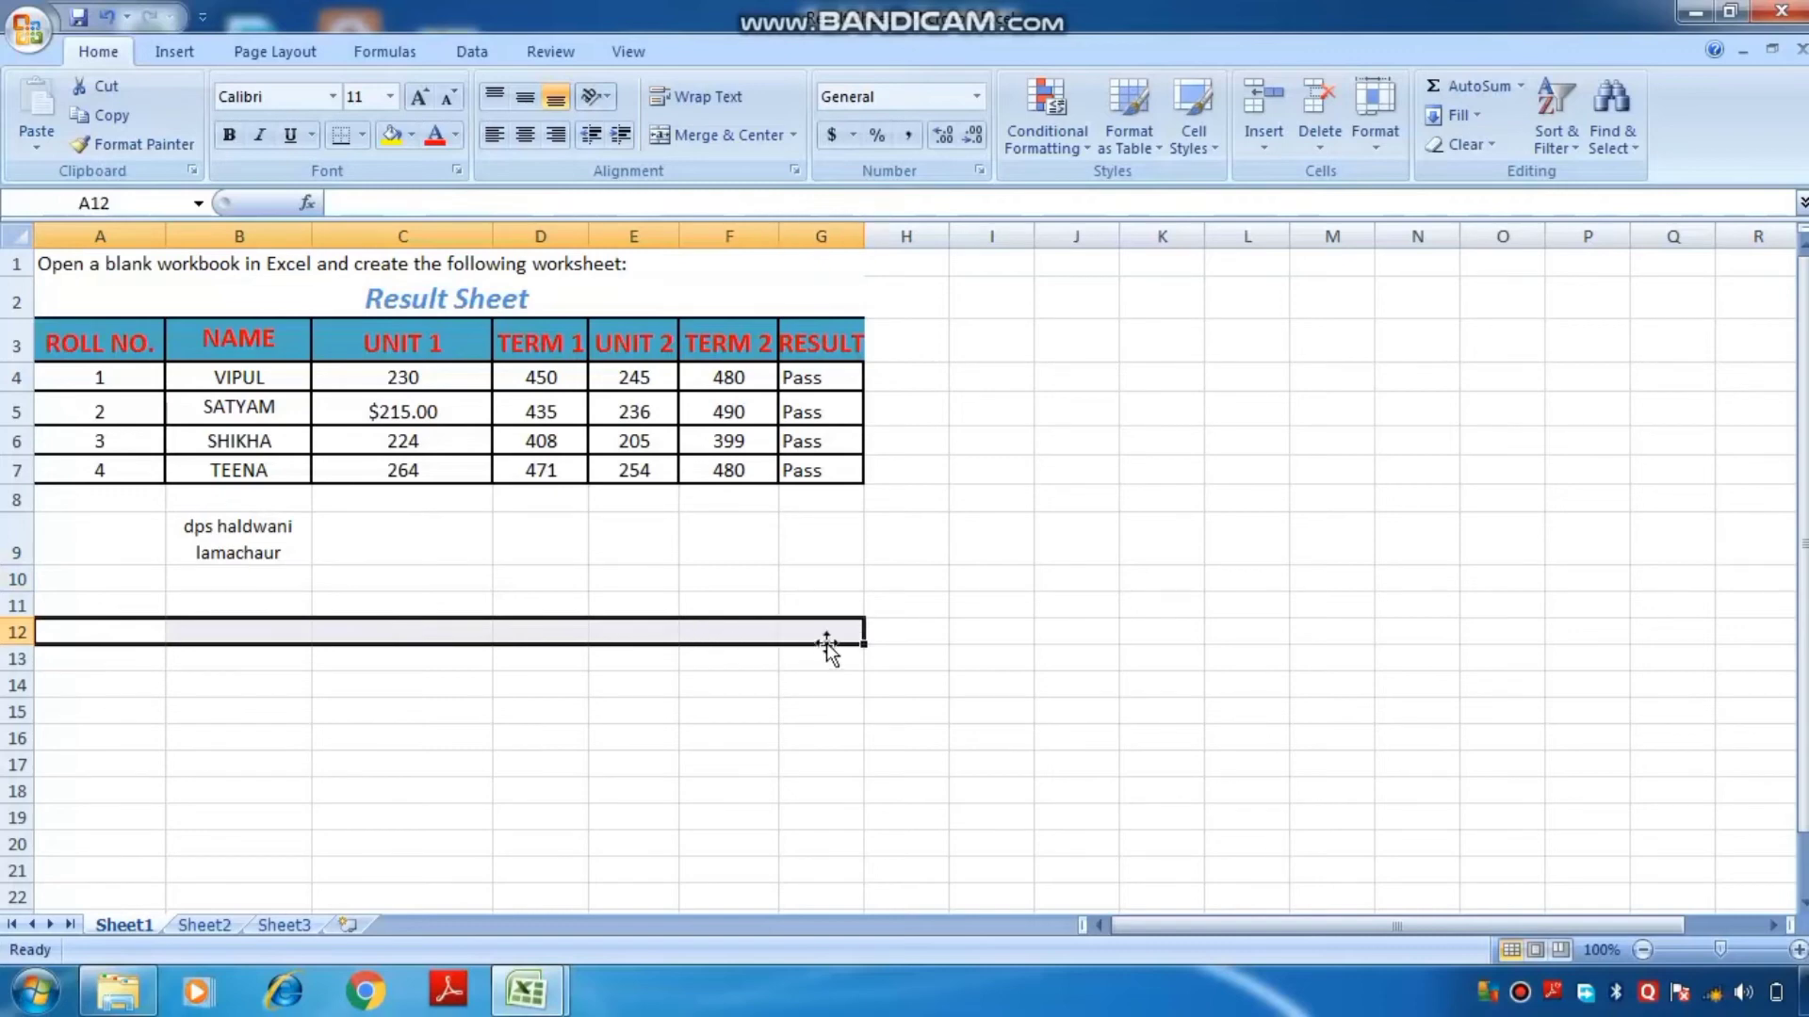
click(744, 146)
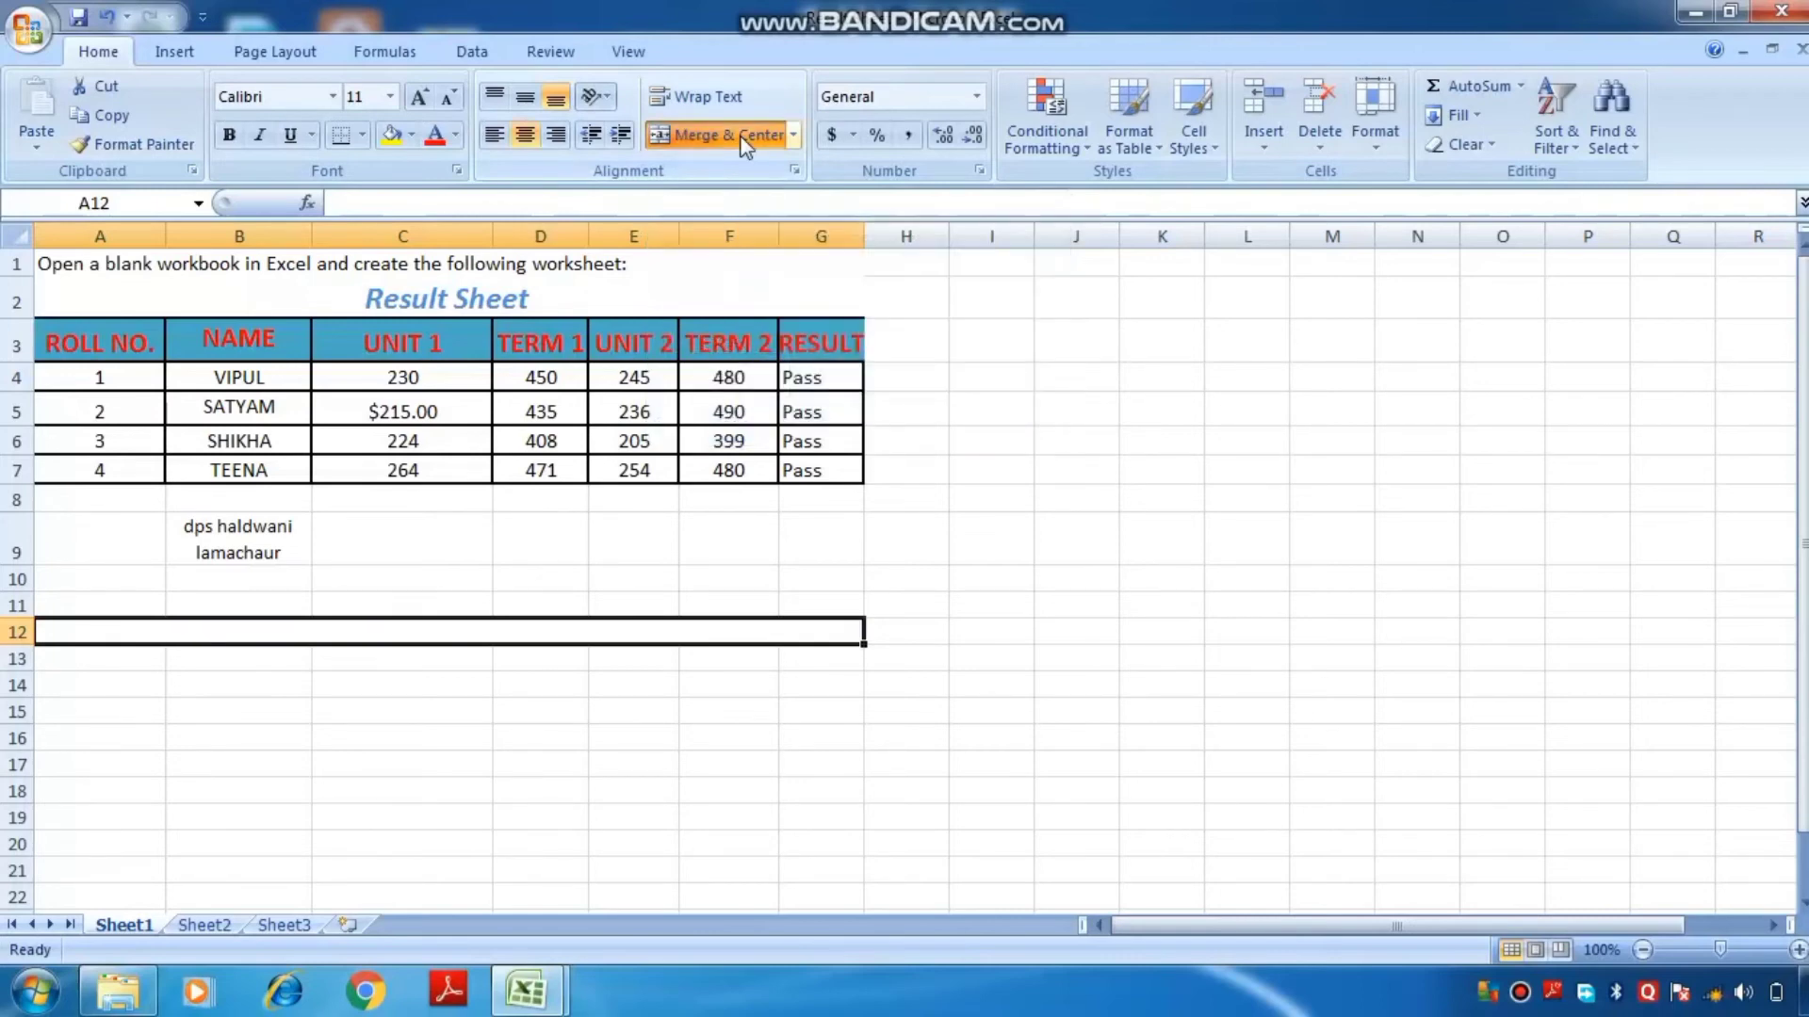
click(610, 683)
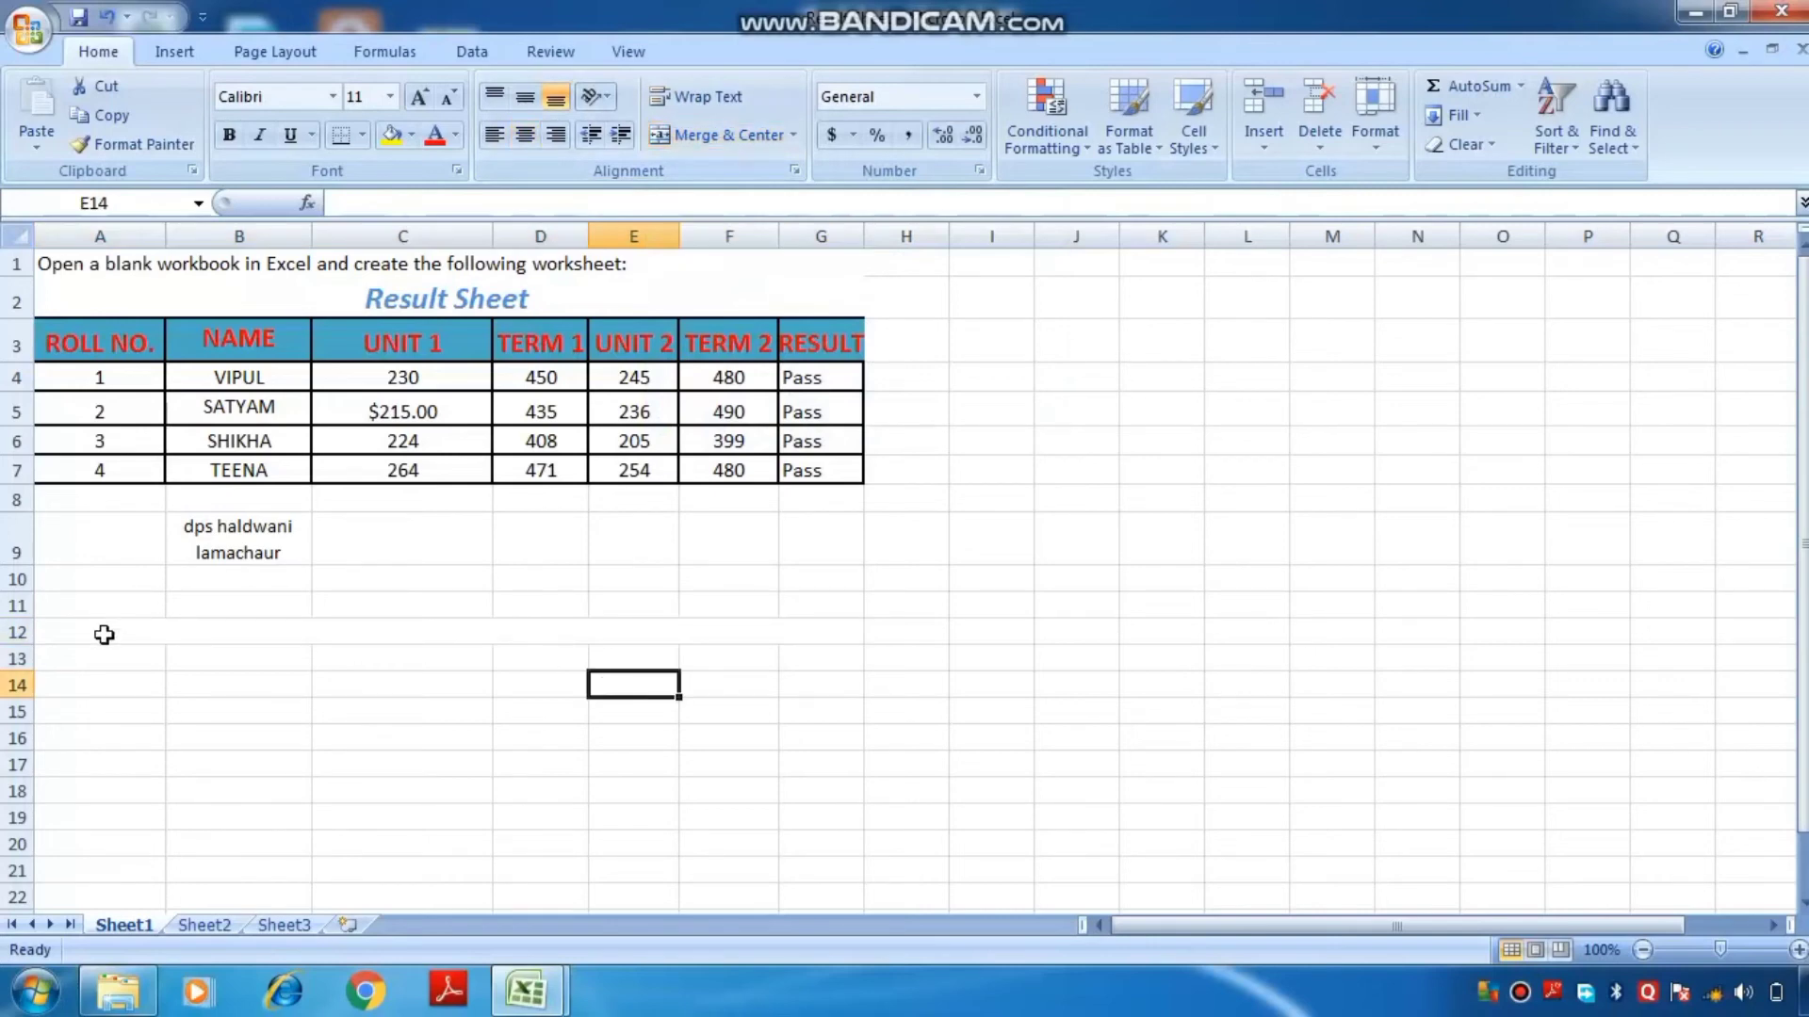
click(47, 633)
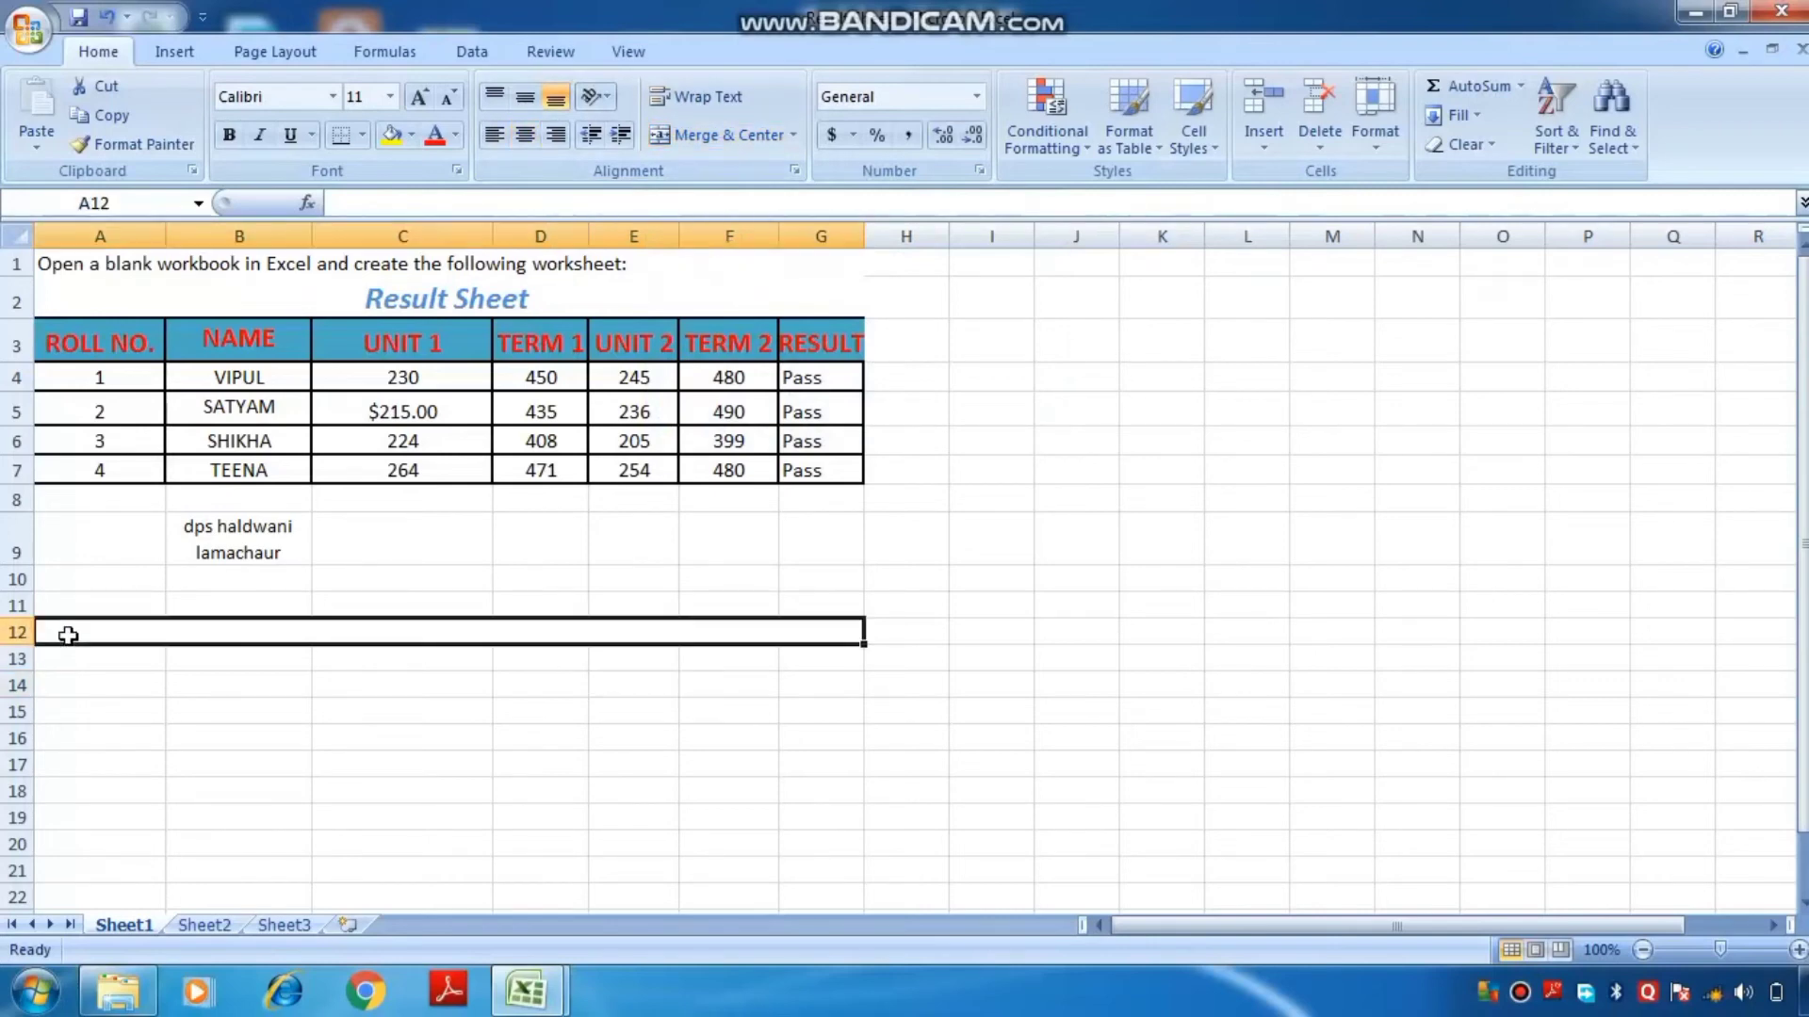
click(358, 719)
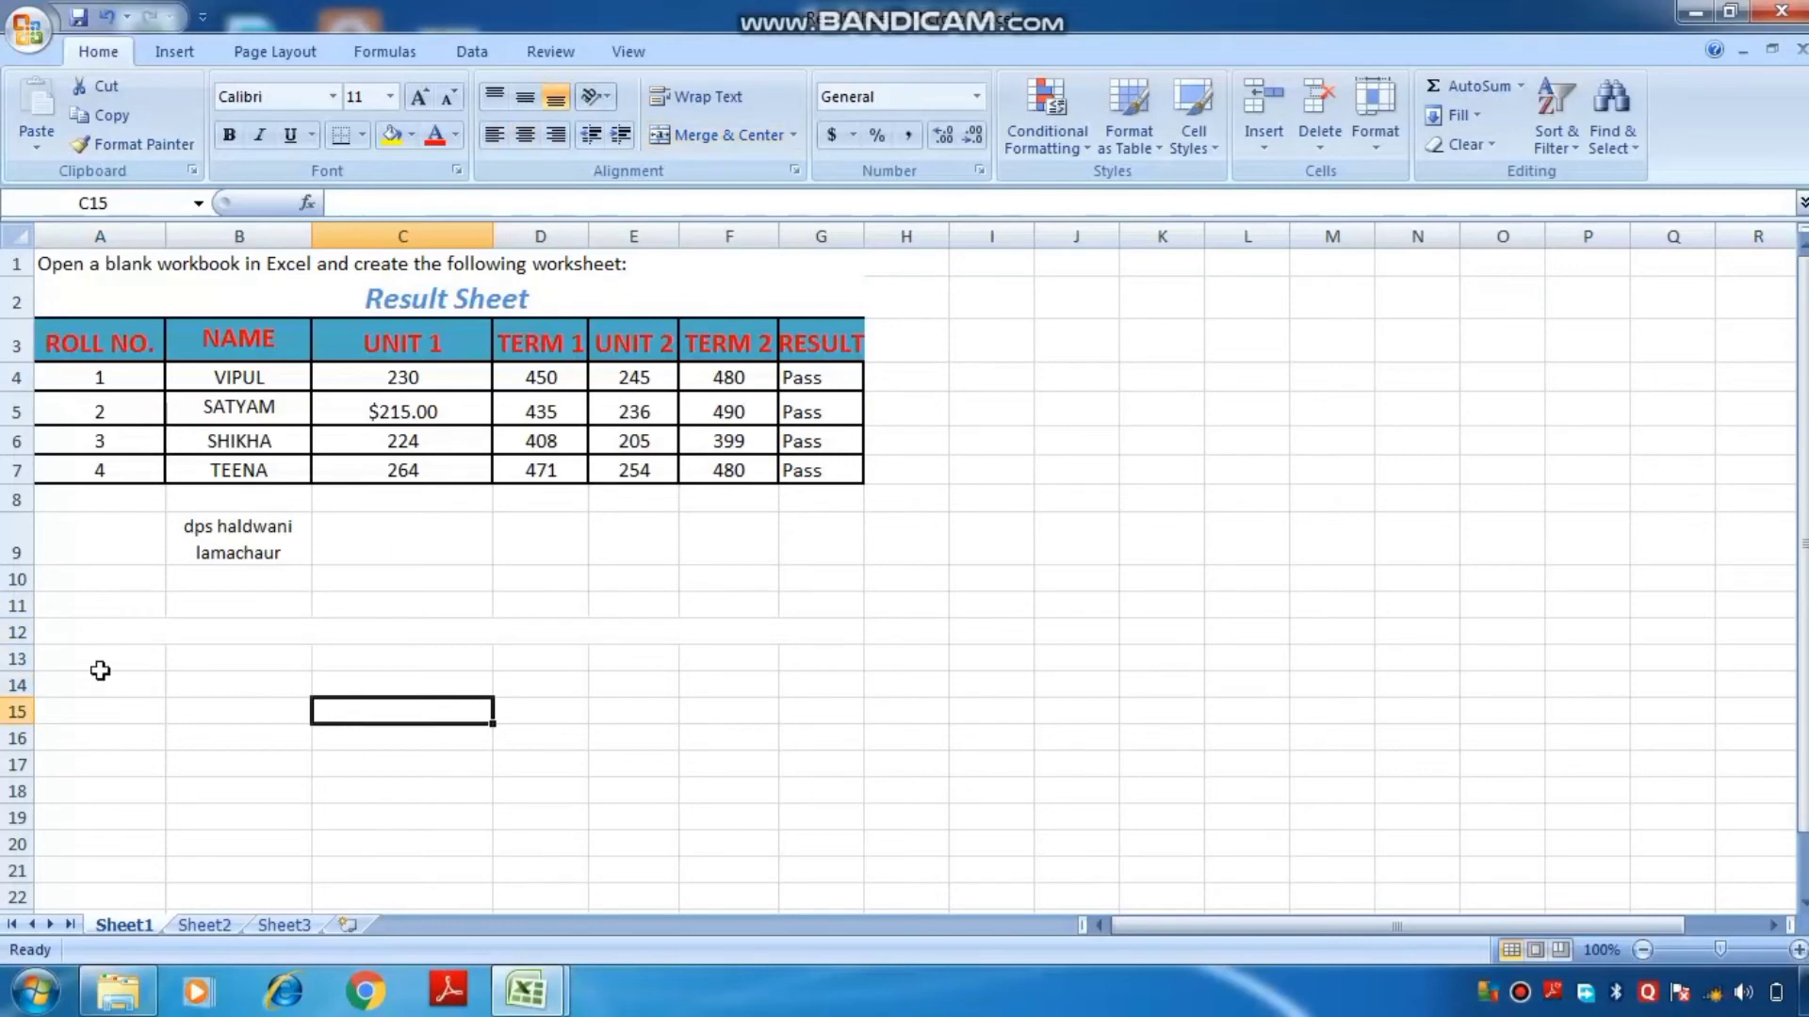
Merge and center the block A13 to G21 and enter the sample text "hjhhghfghihihgvihrghirhihrivrjhvjkslhvish" in it.
drag(88, 655, 864, 883)
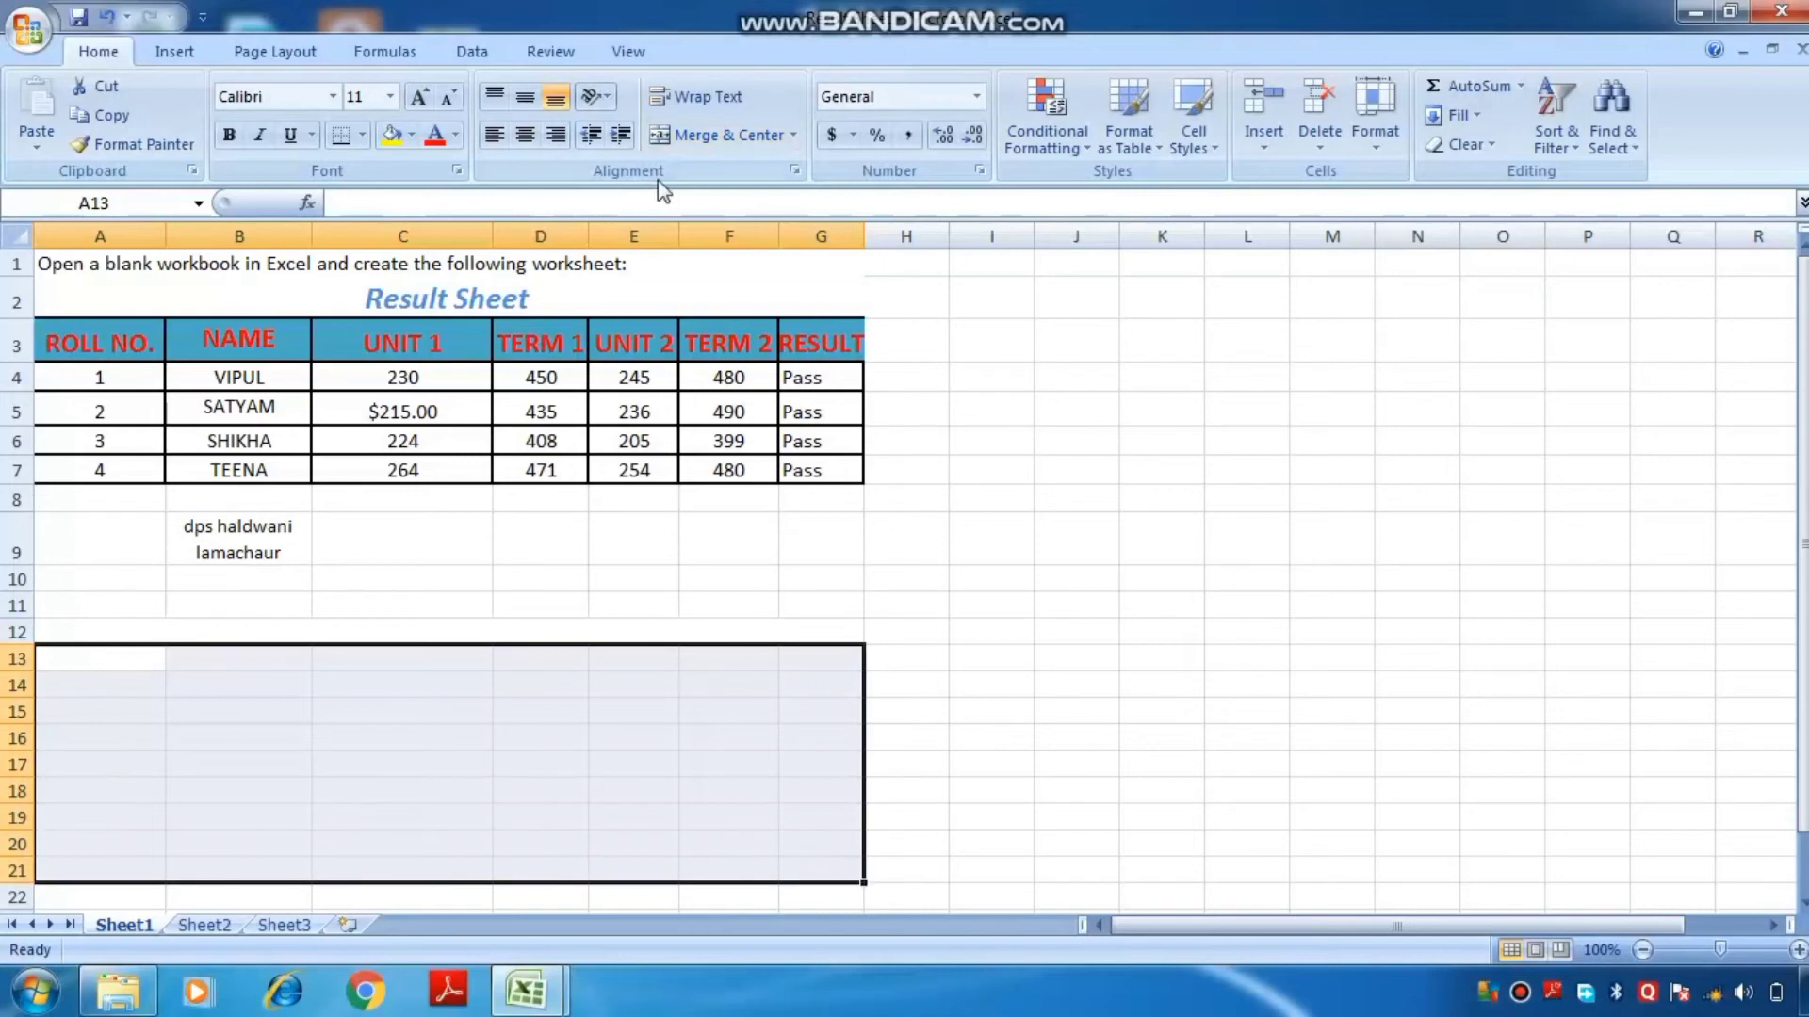
click(718, 141)
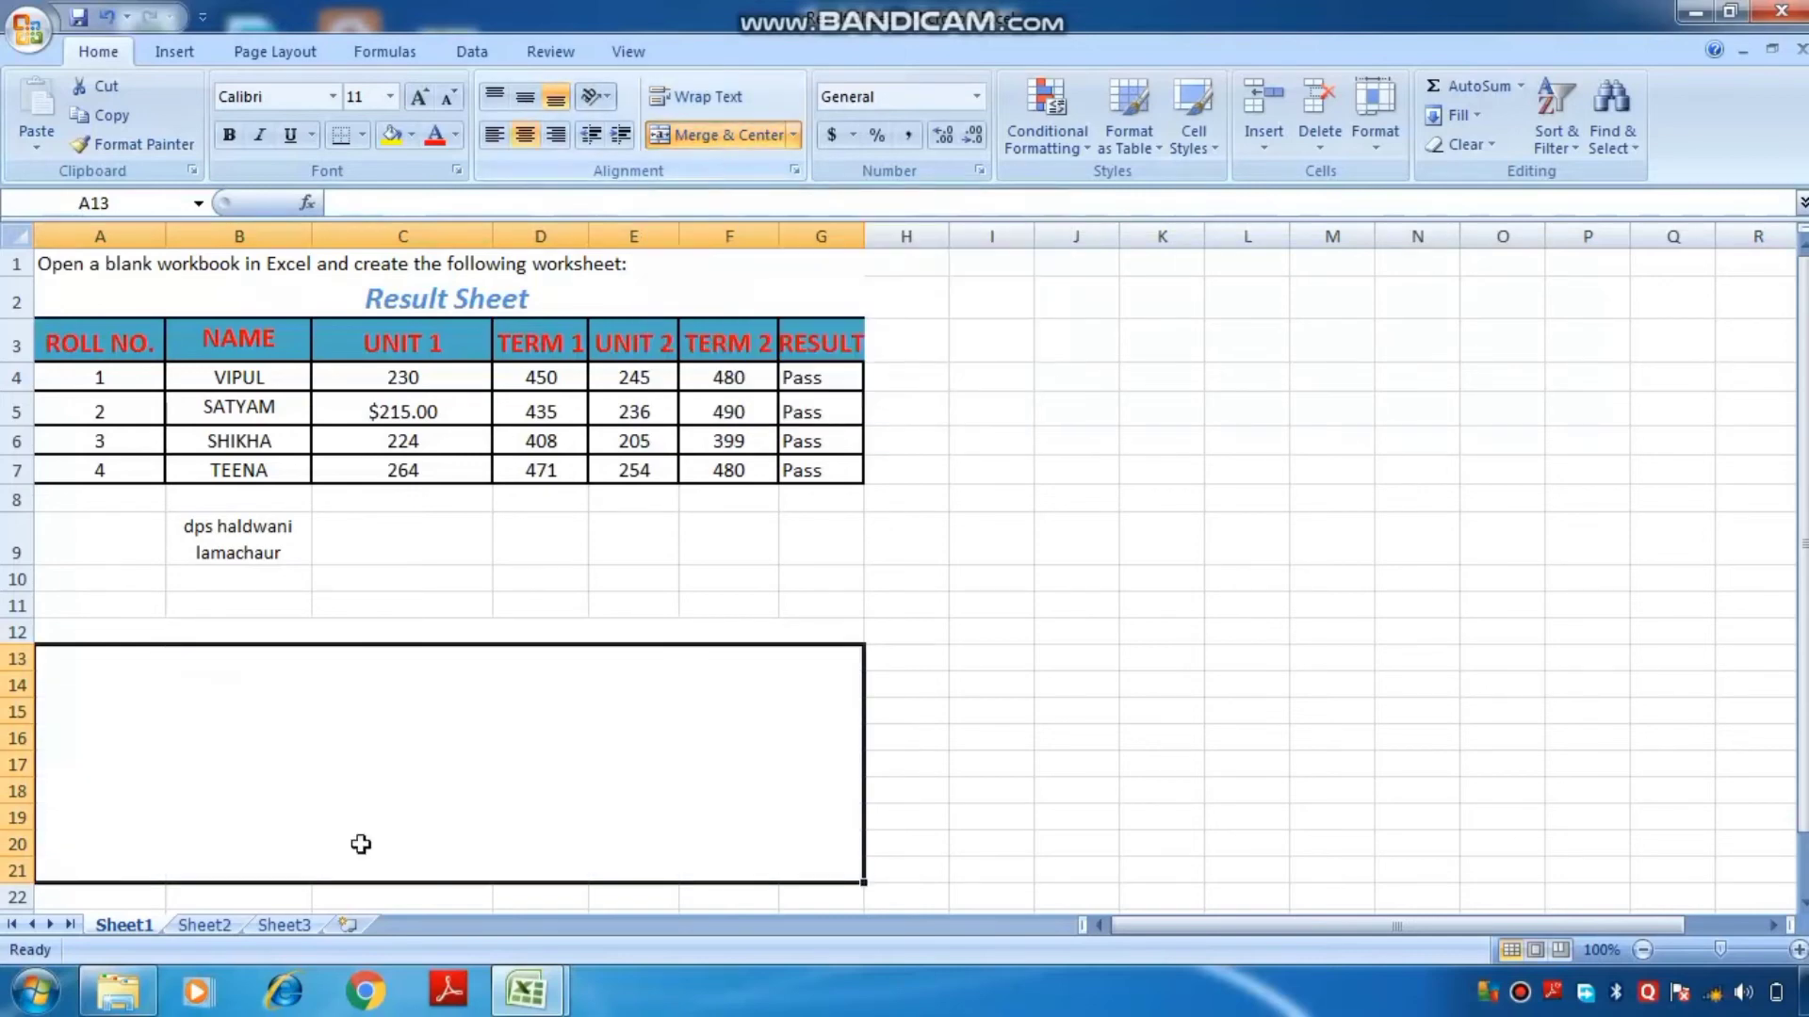
text(hjhhghfghih)
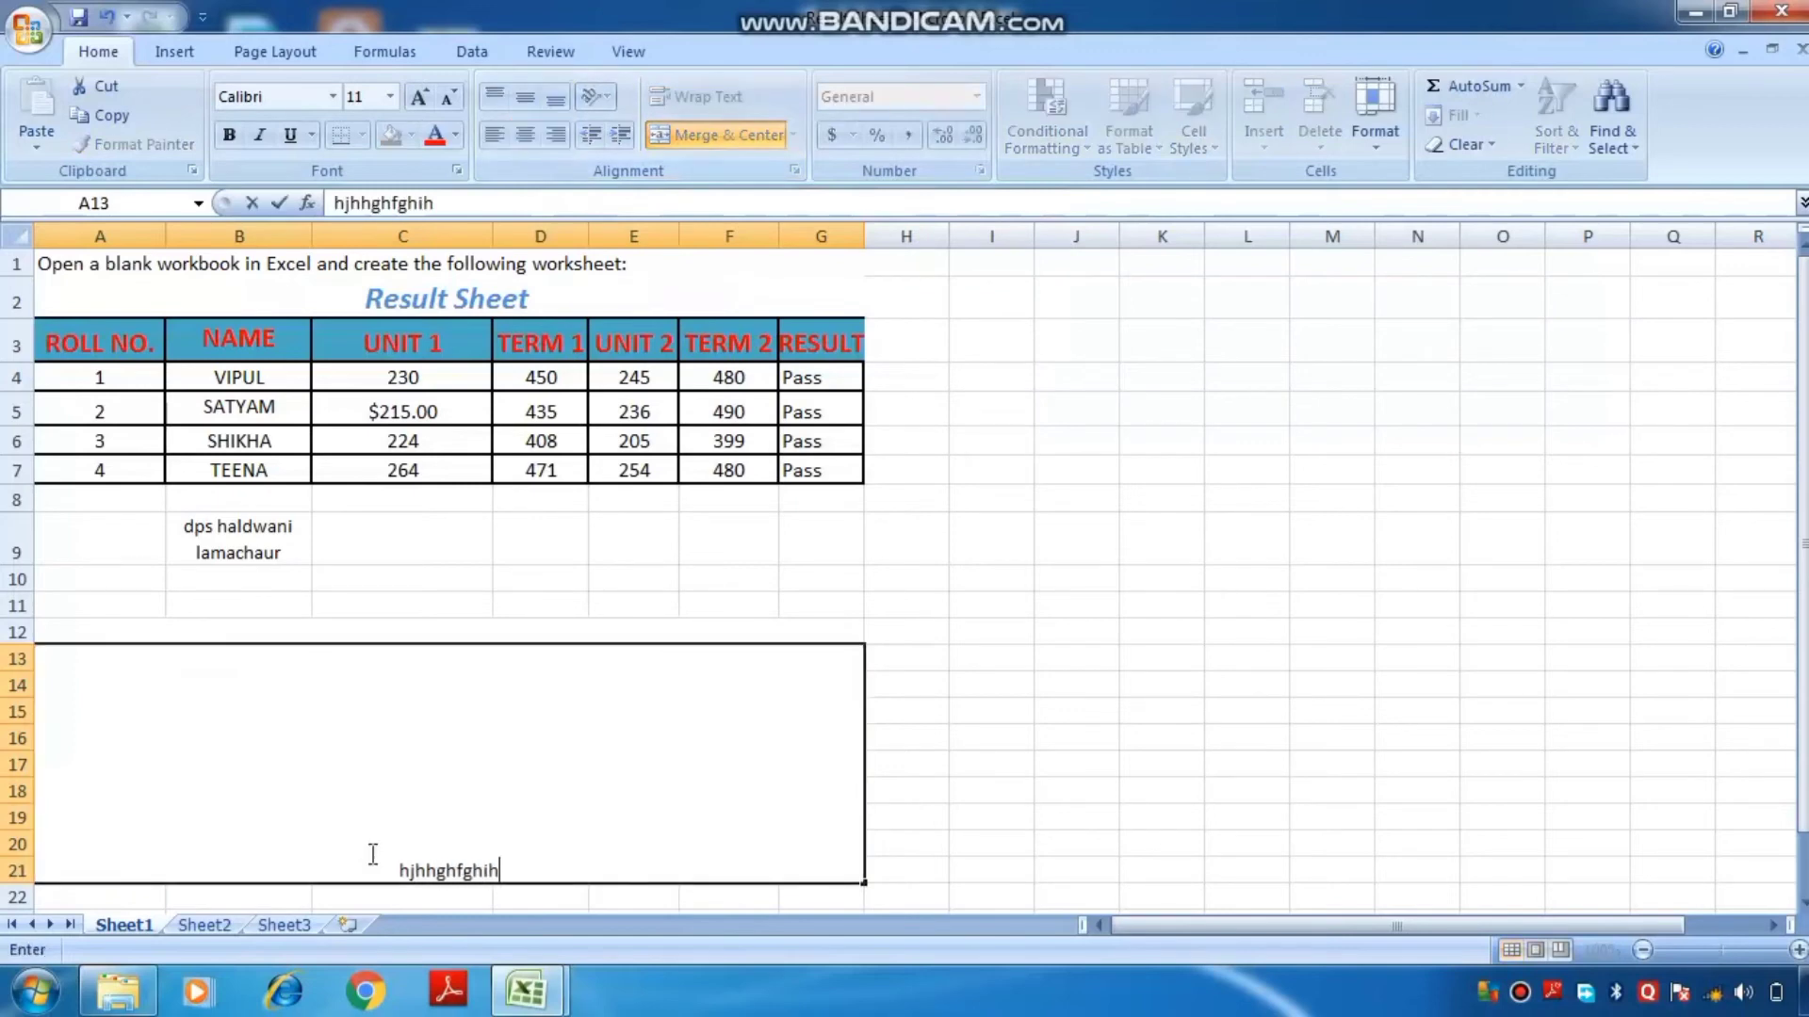
text(ihgvihrghirhihrivrjhvjkslhvish)
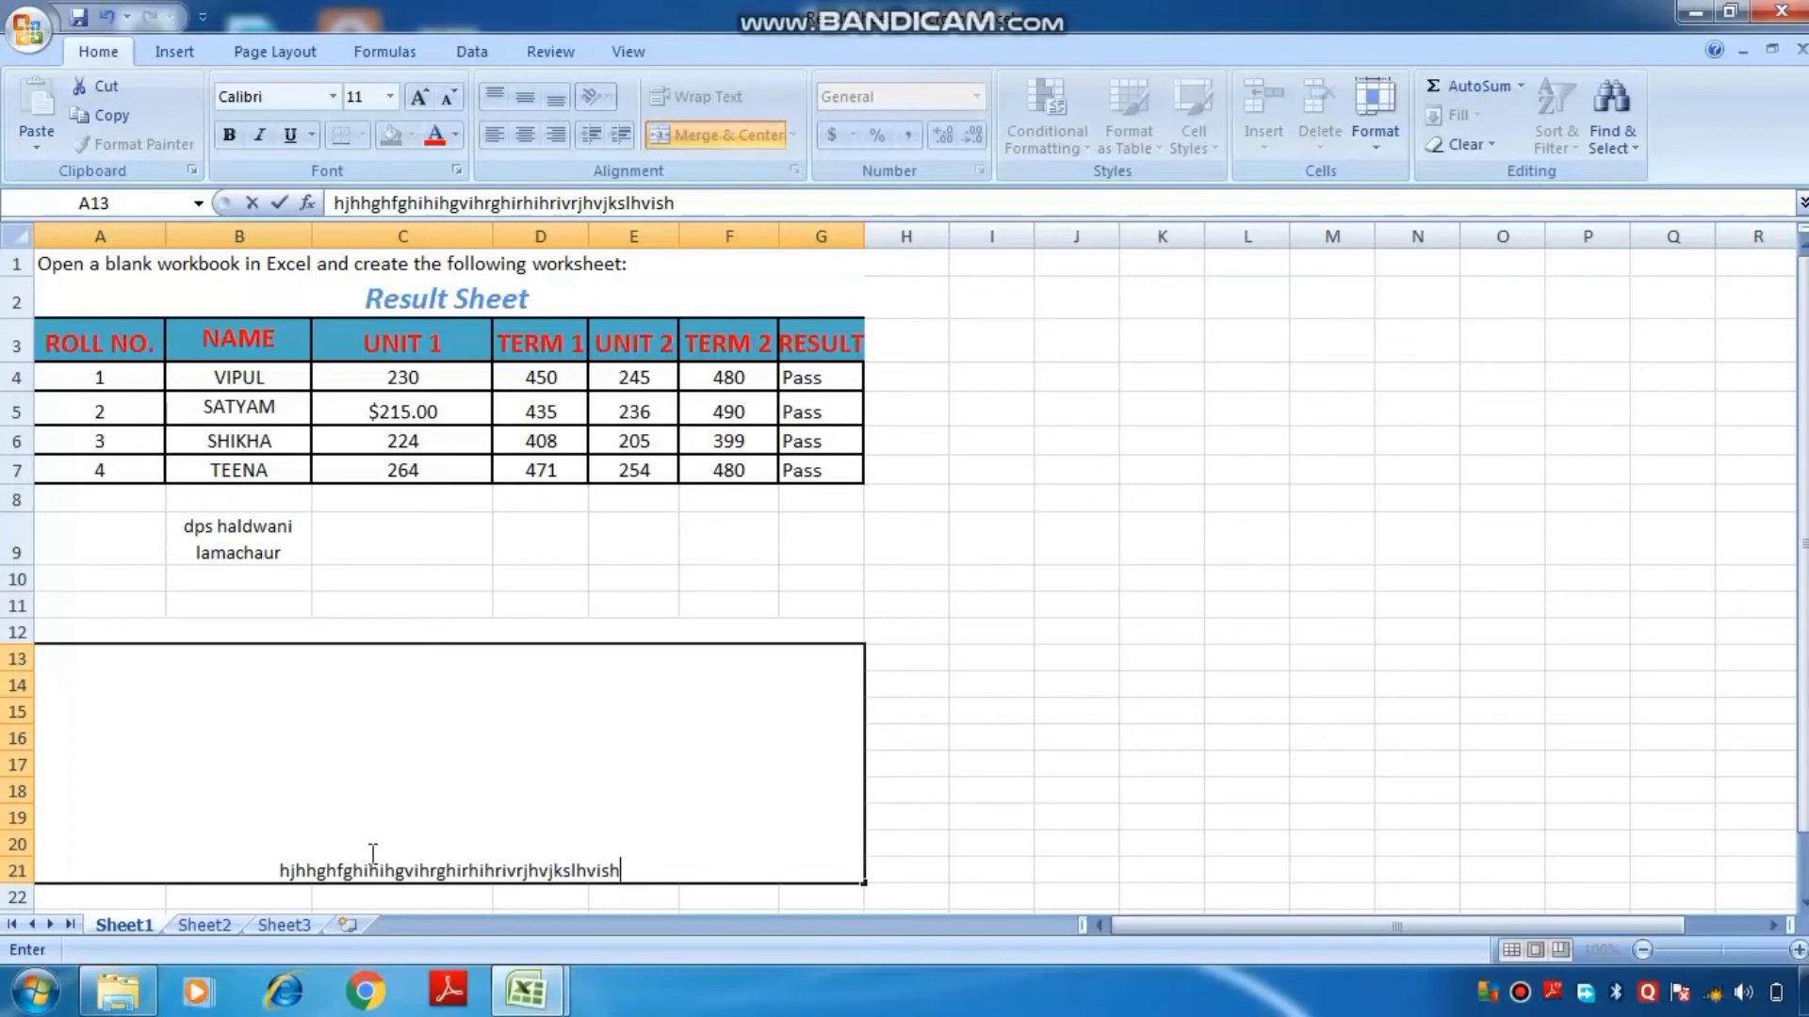
click(896, 596)
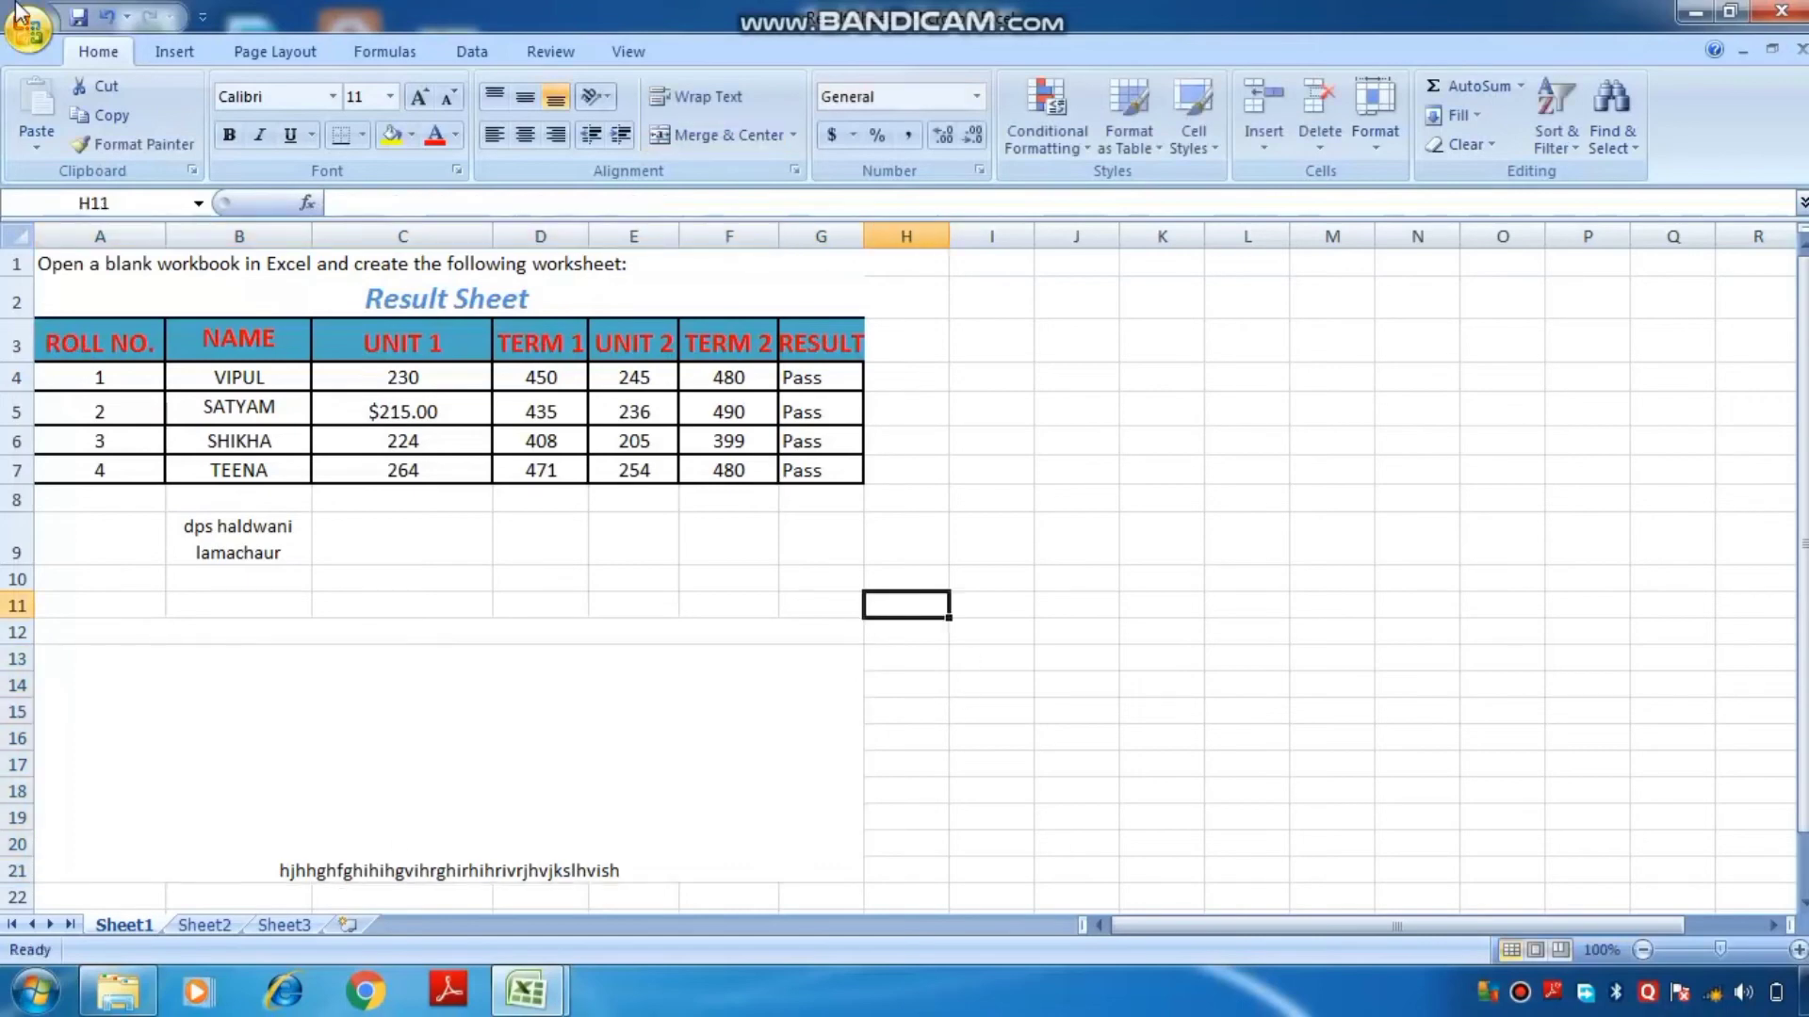
Open the recent workbook REPORT CARD and widen the TODAY column (column L) so its dates fit.
click(17, 13)
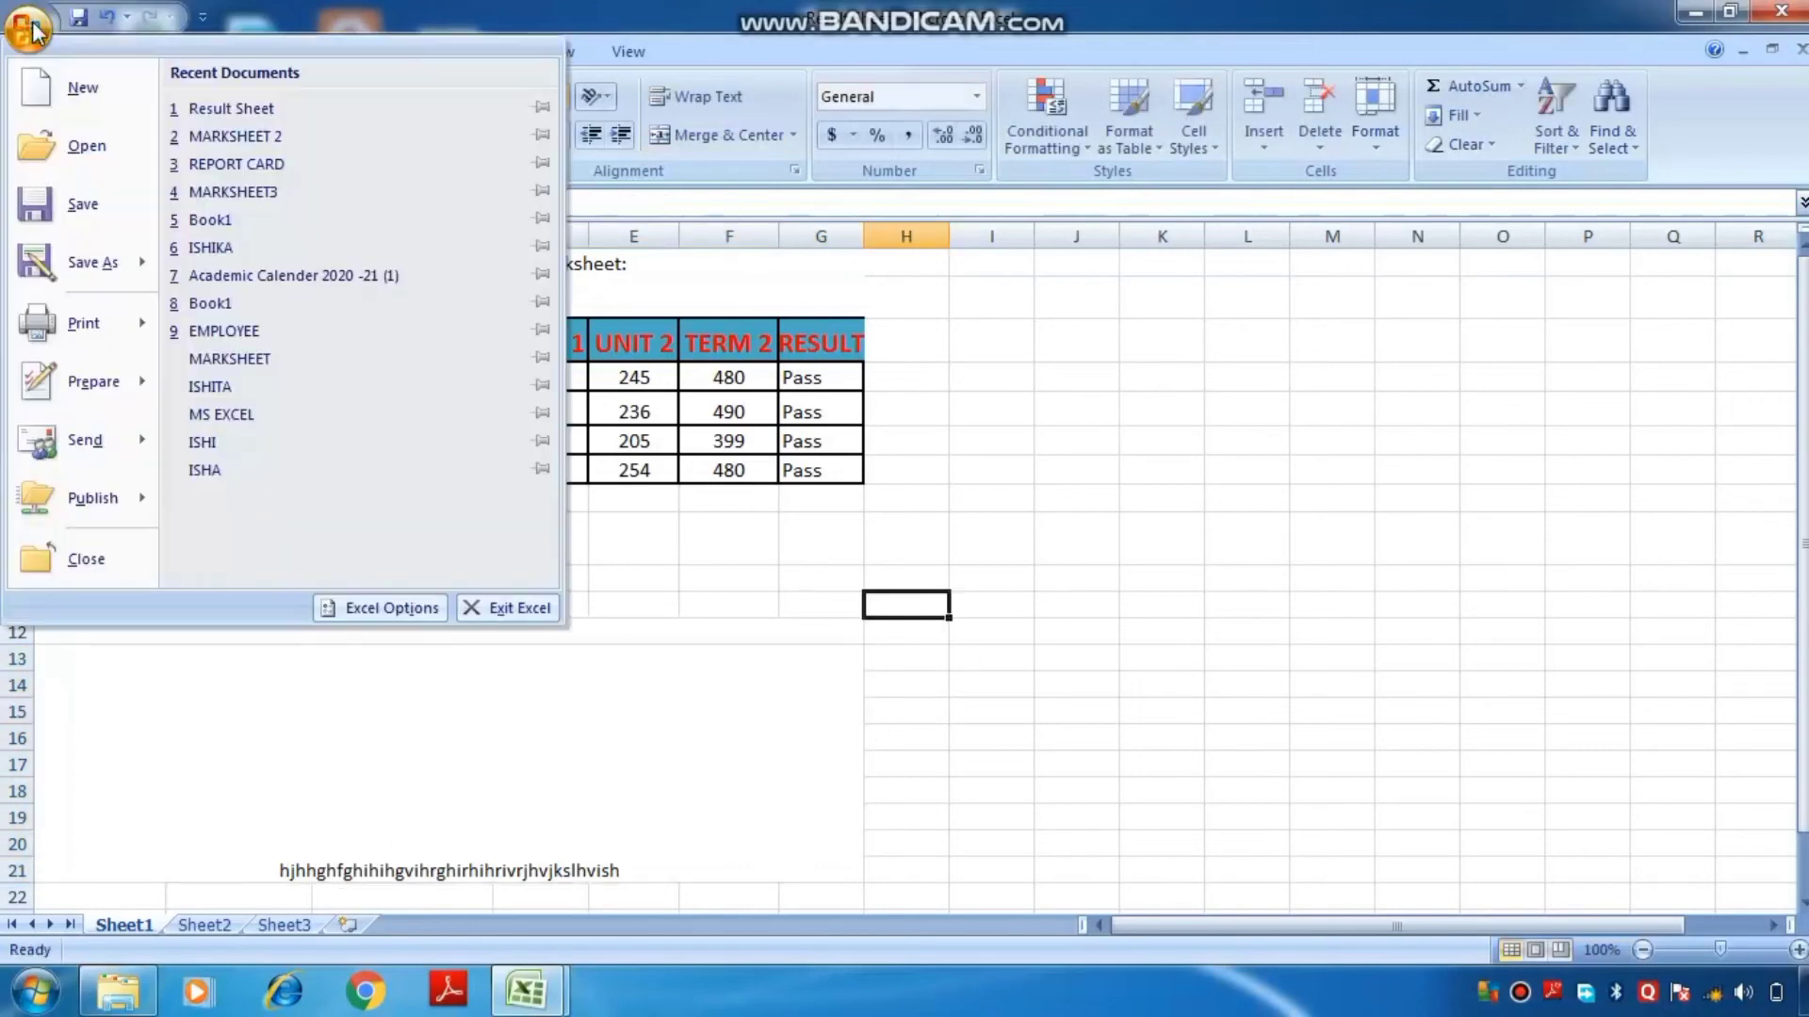
click(206, 167)
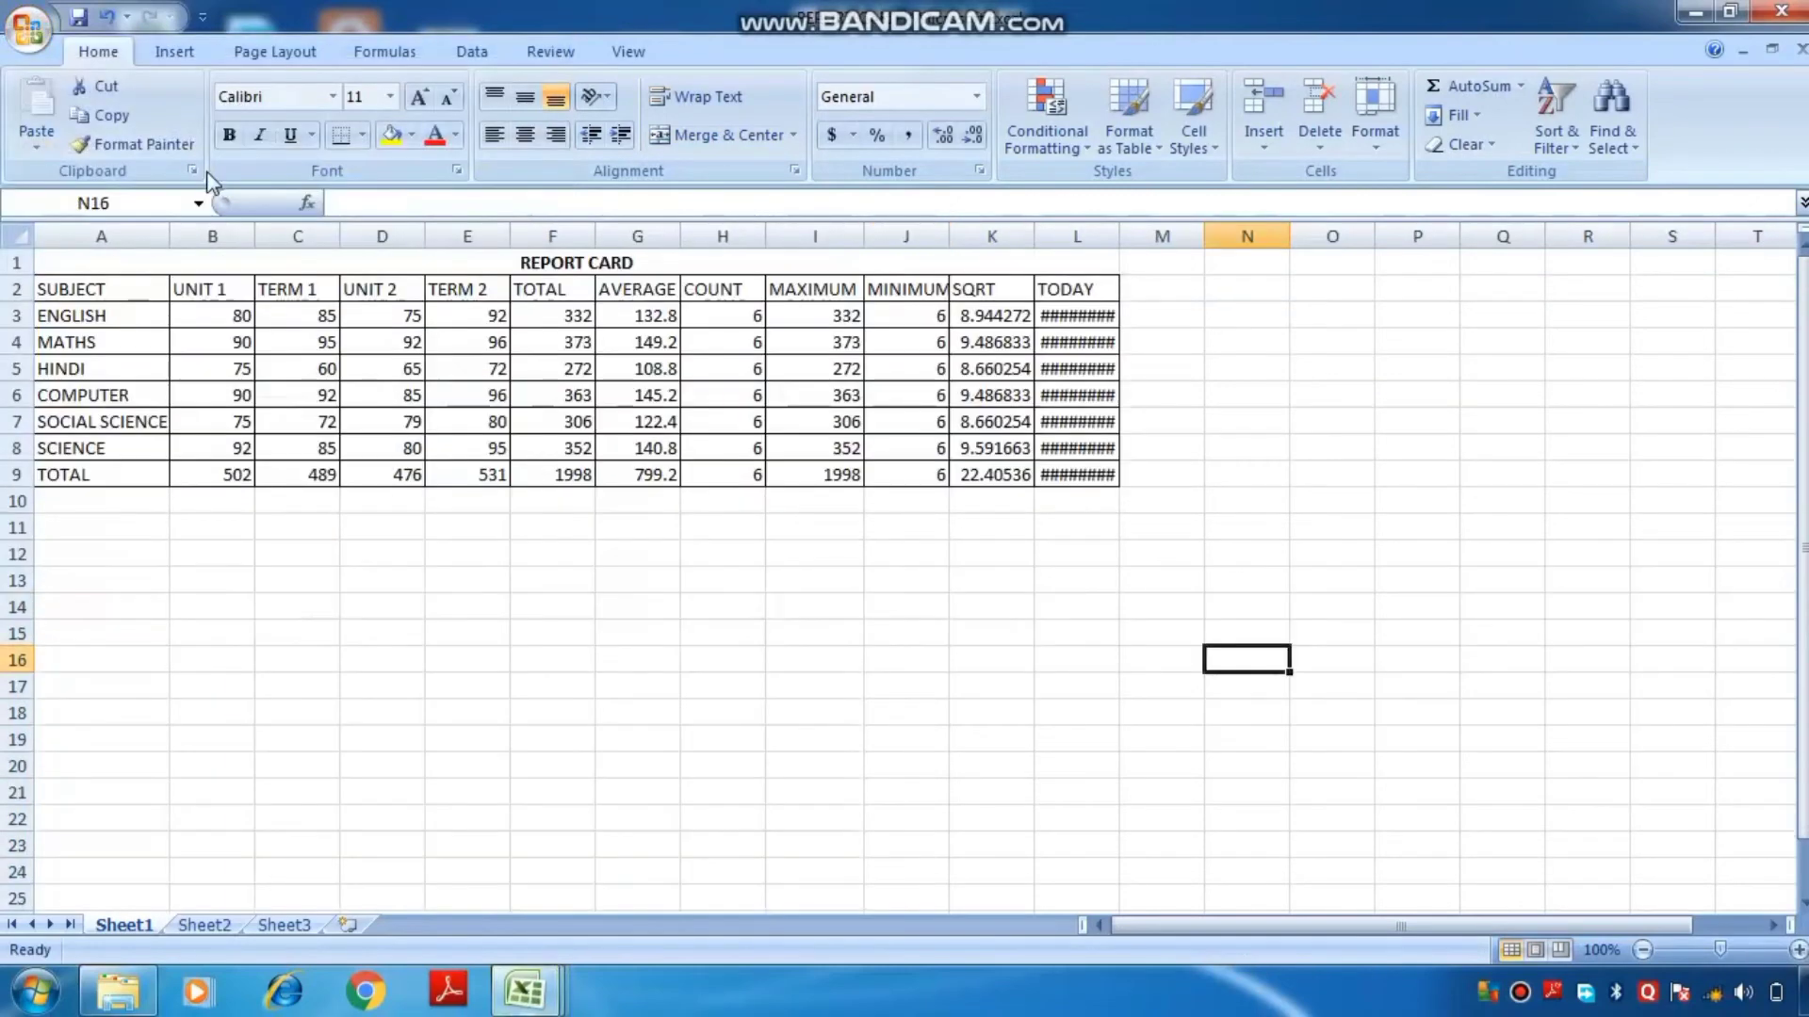
click(488, 633)
drag(1119, 236, 1176, 238)
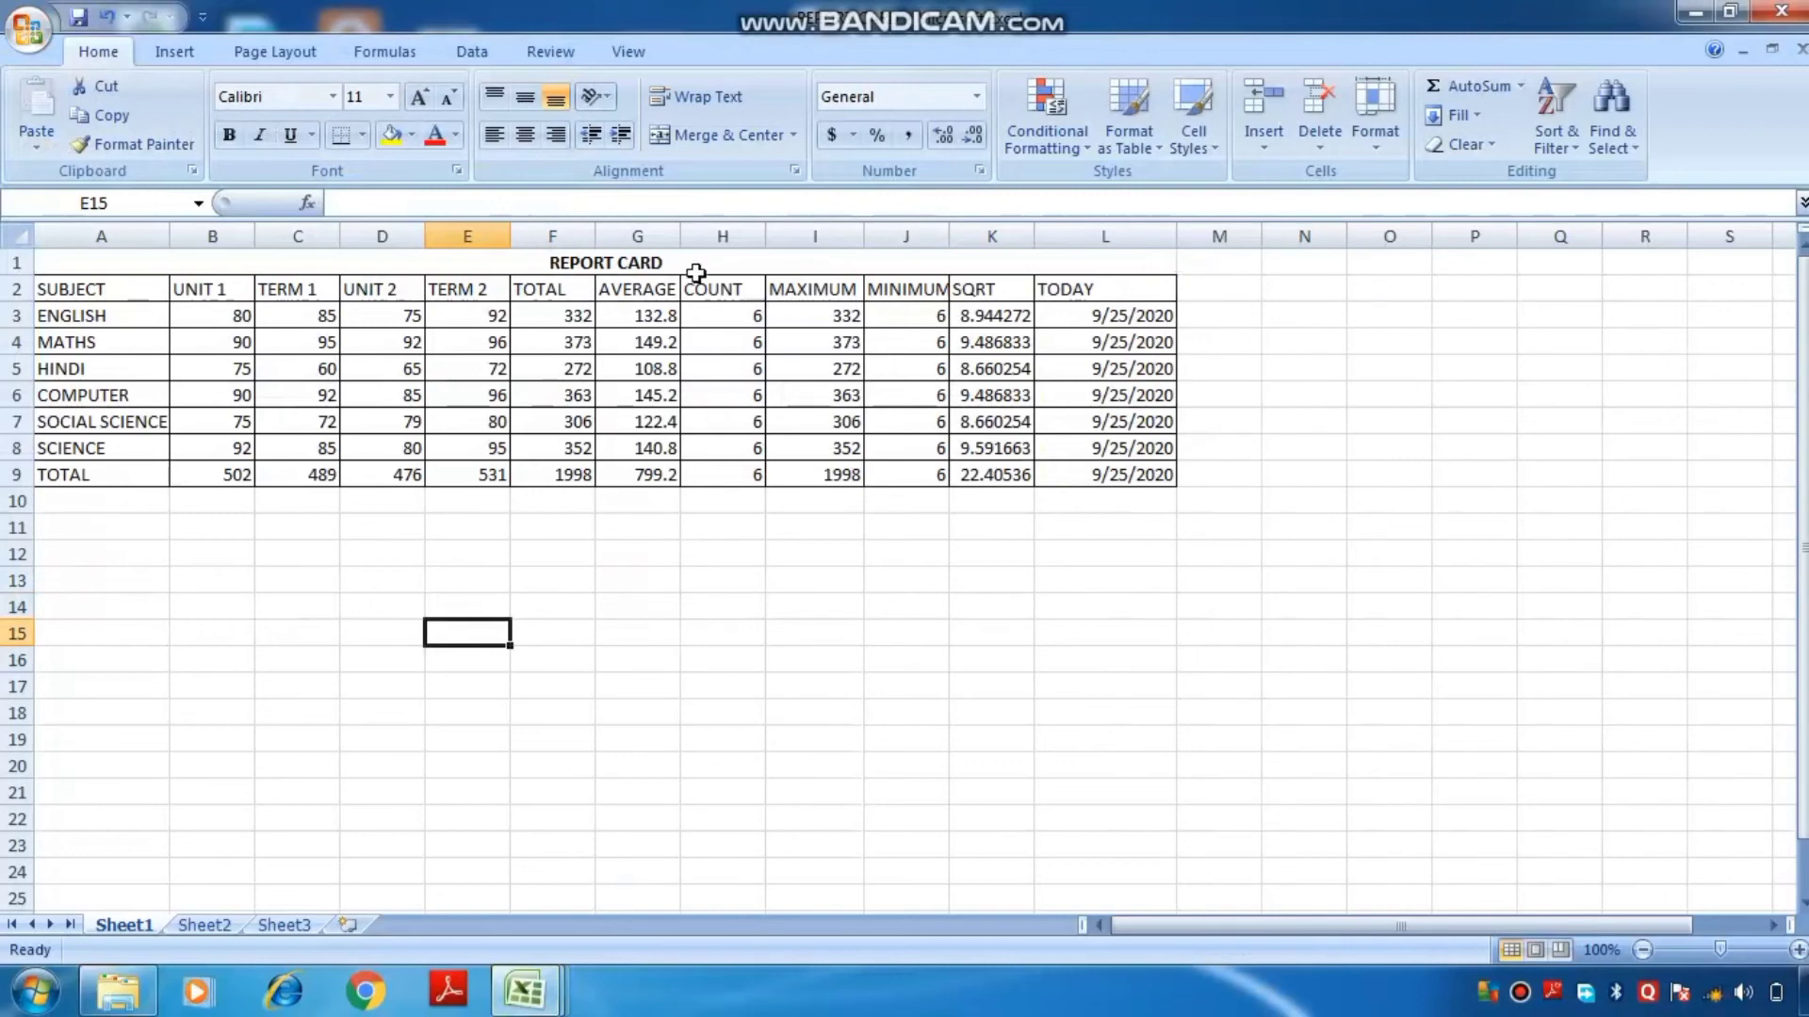
Set the font of the SUBJECT heading in cell A2 to Adobe Caslon Pro Bold.
click(136, 280)
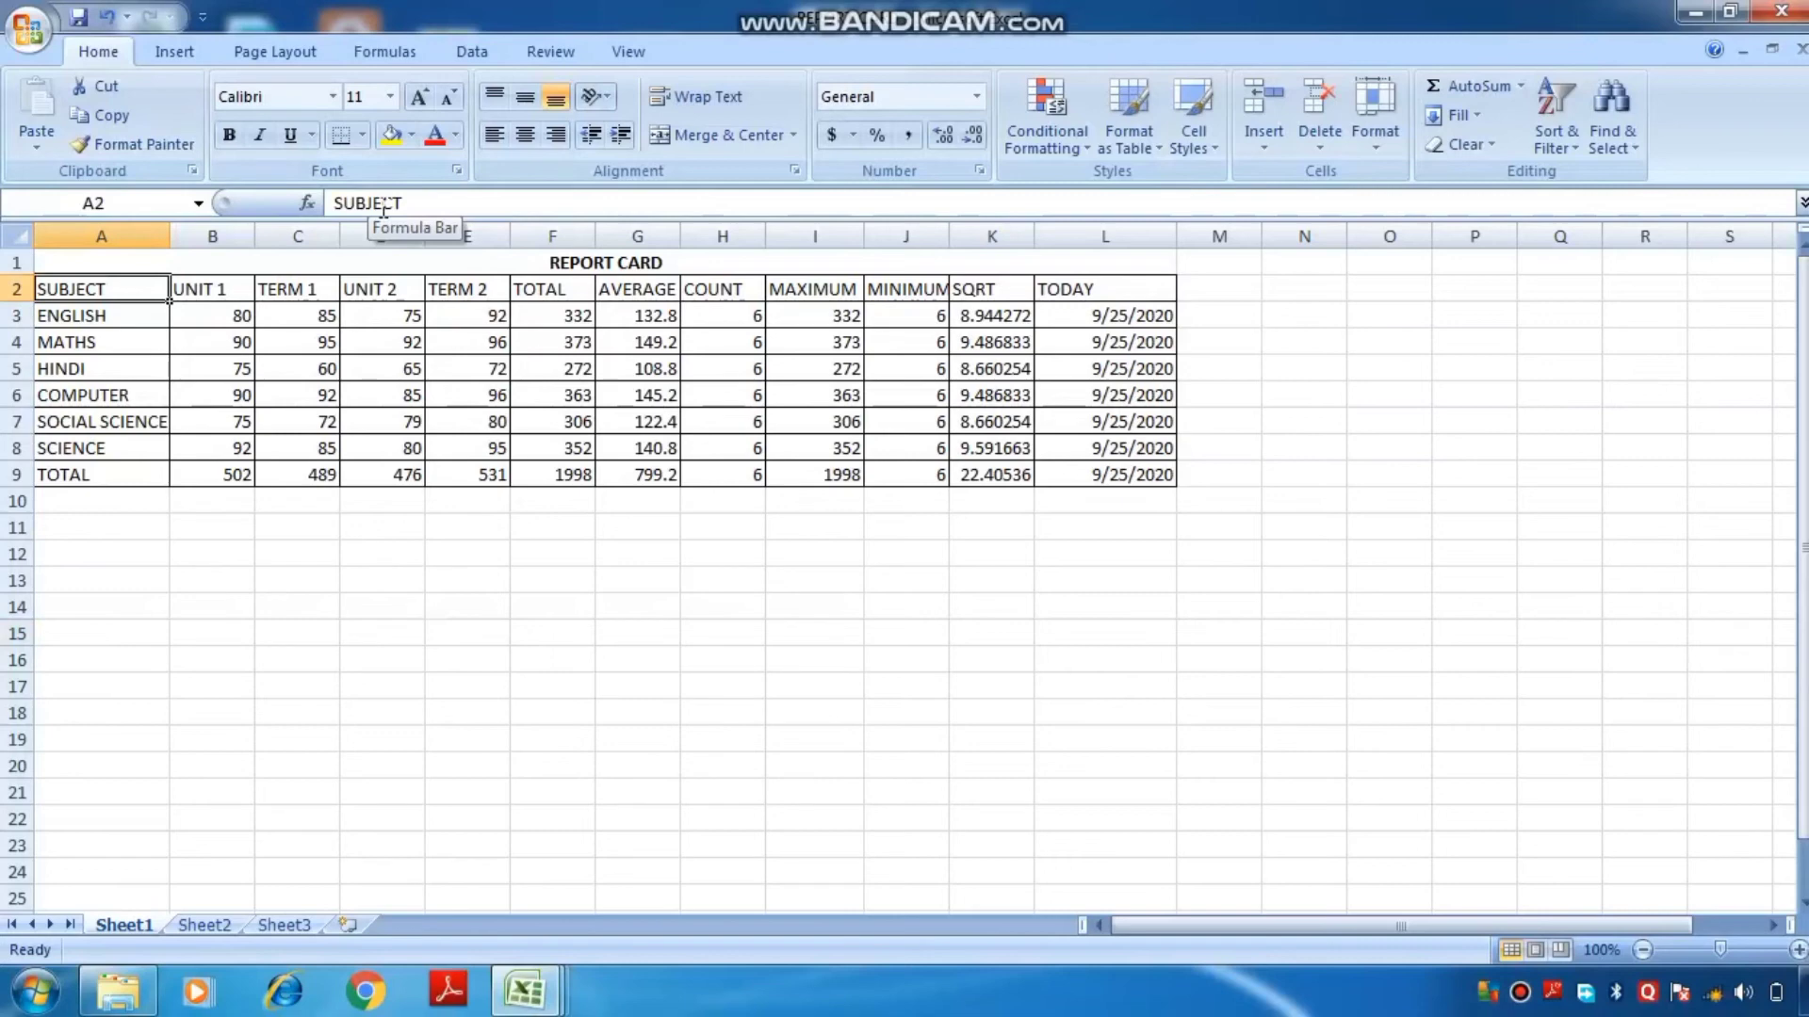
click(981, 170)
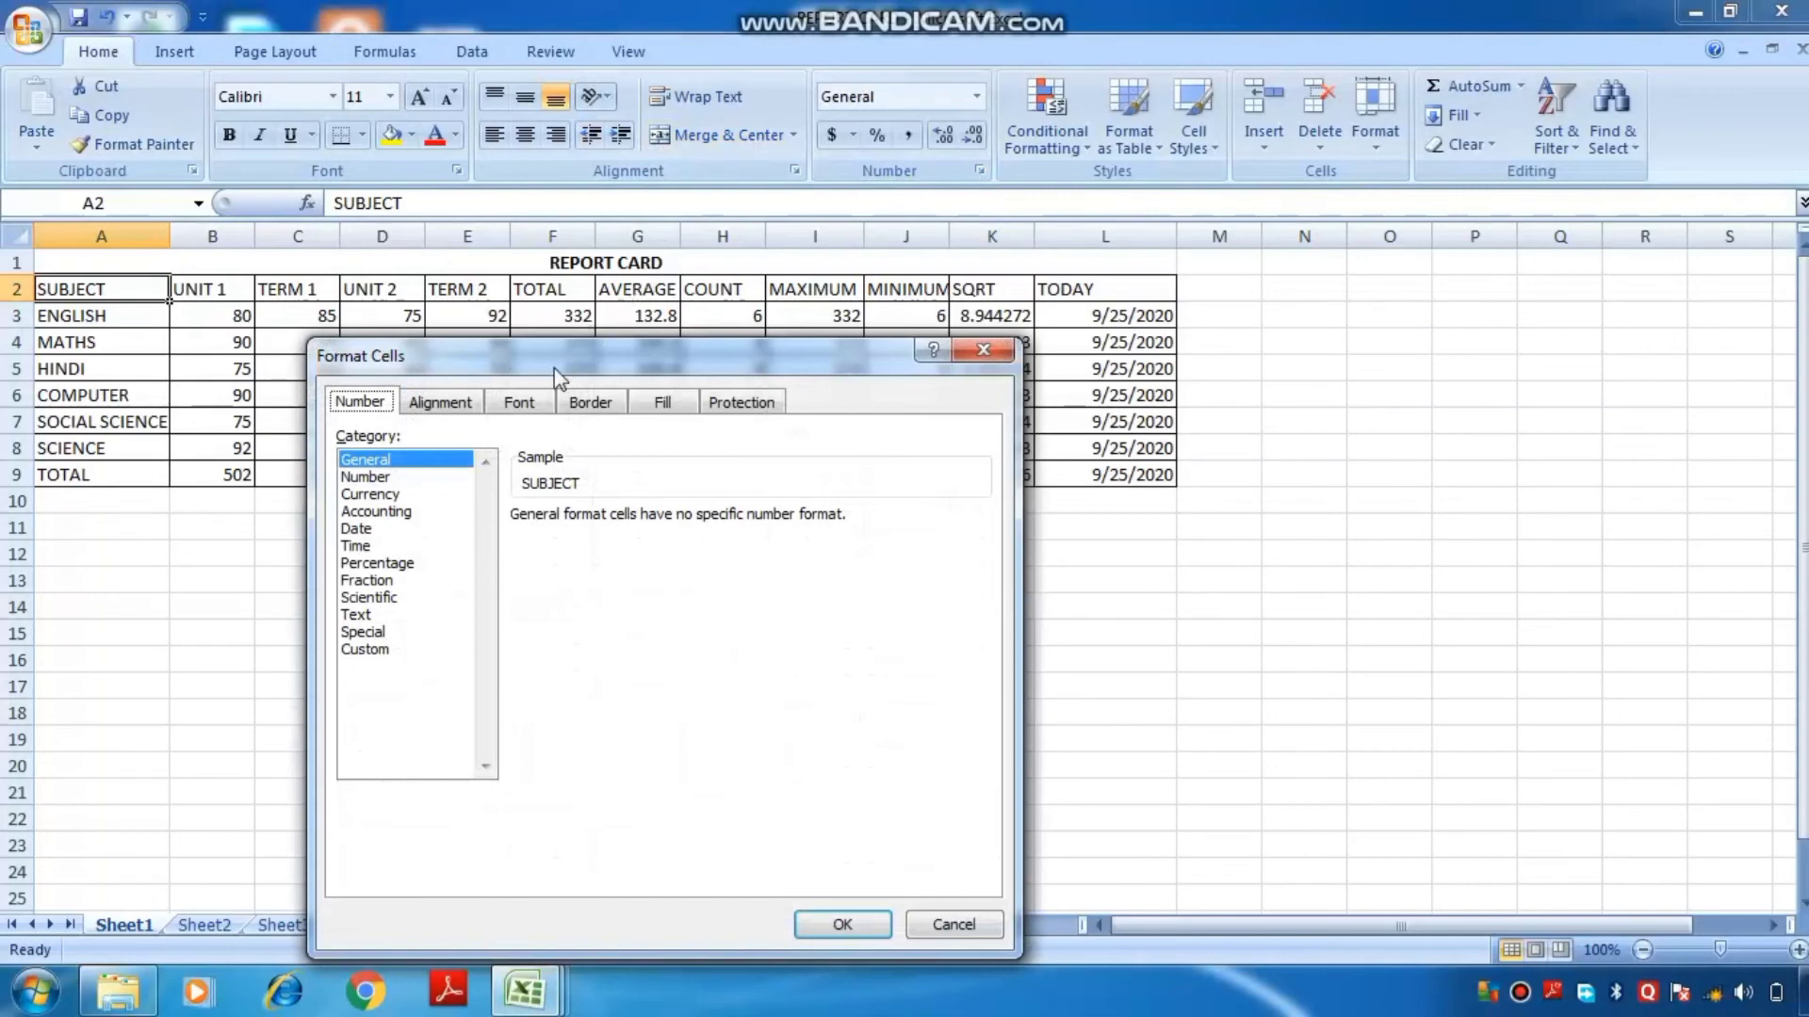
click(532, 400)
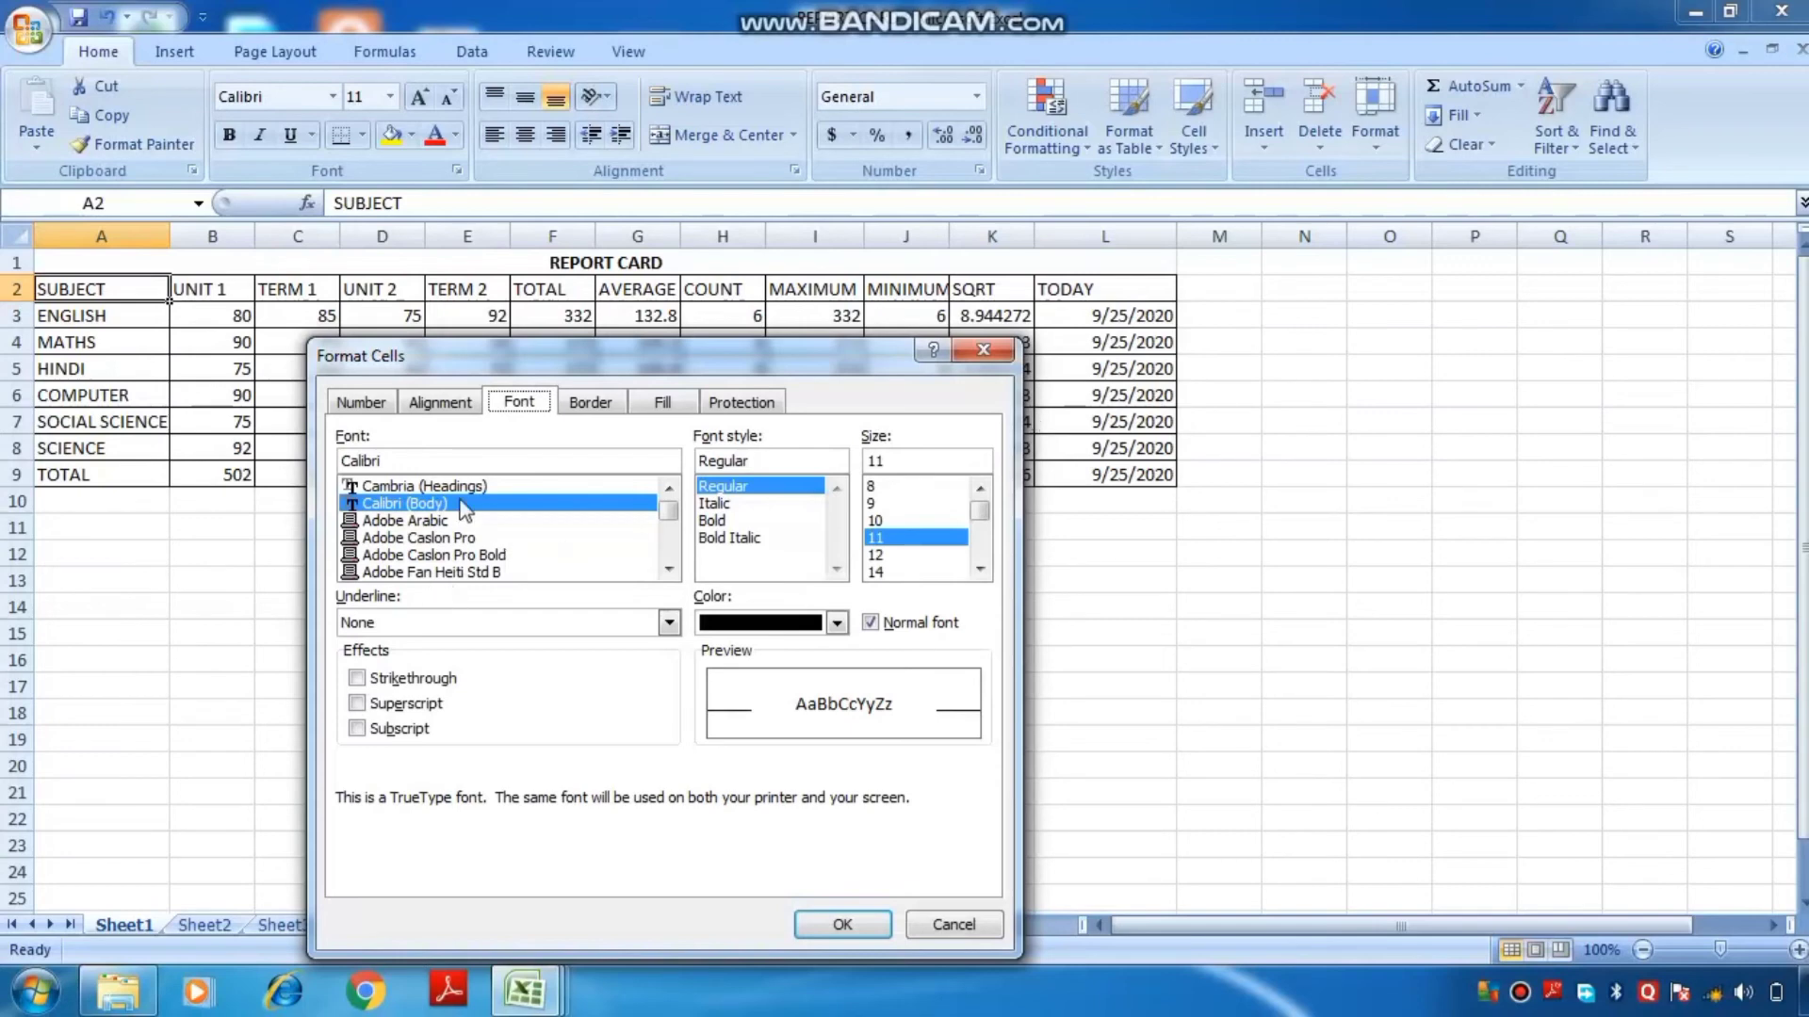
click(450, 538)
click(454, 558)
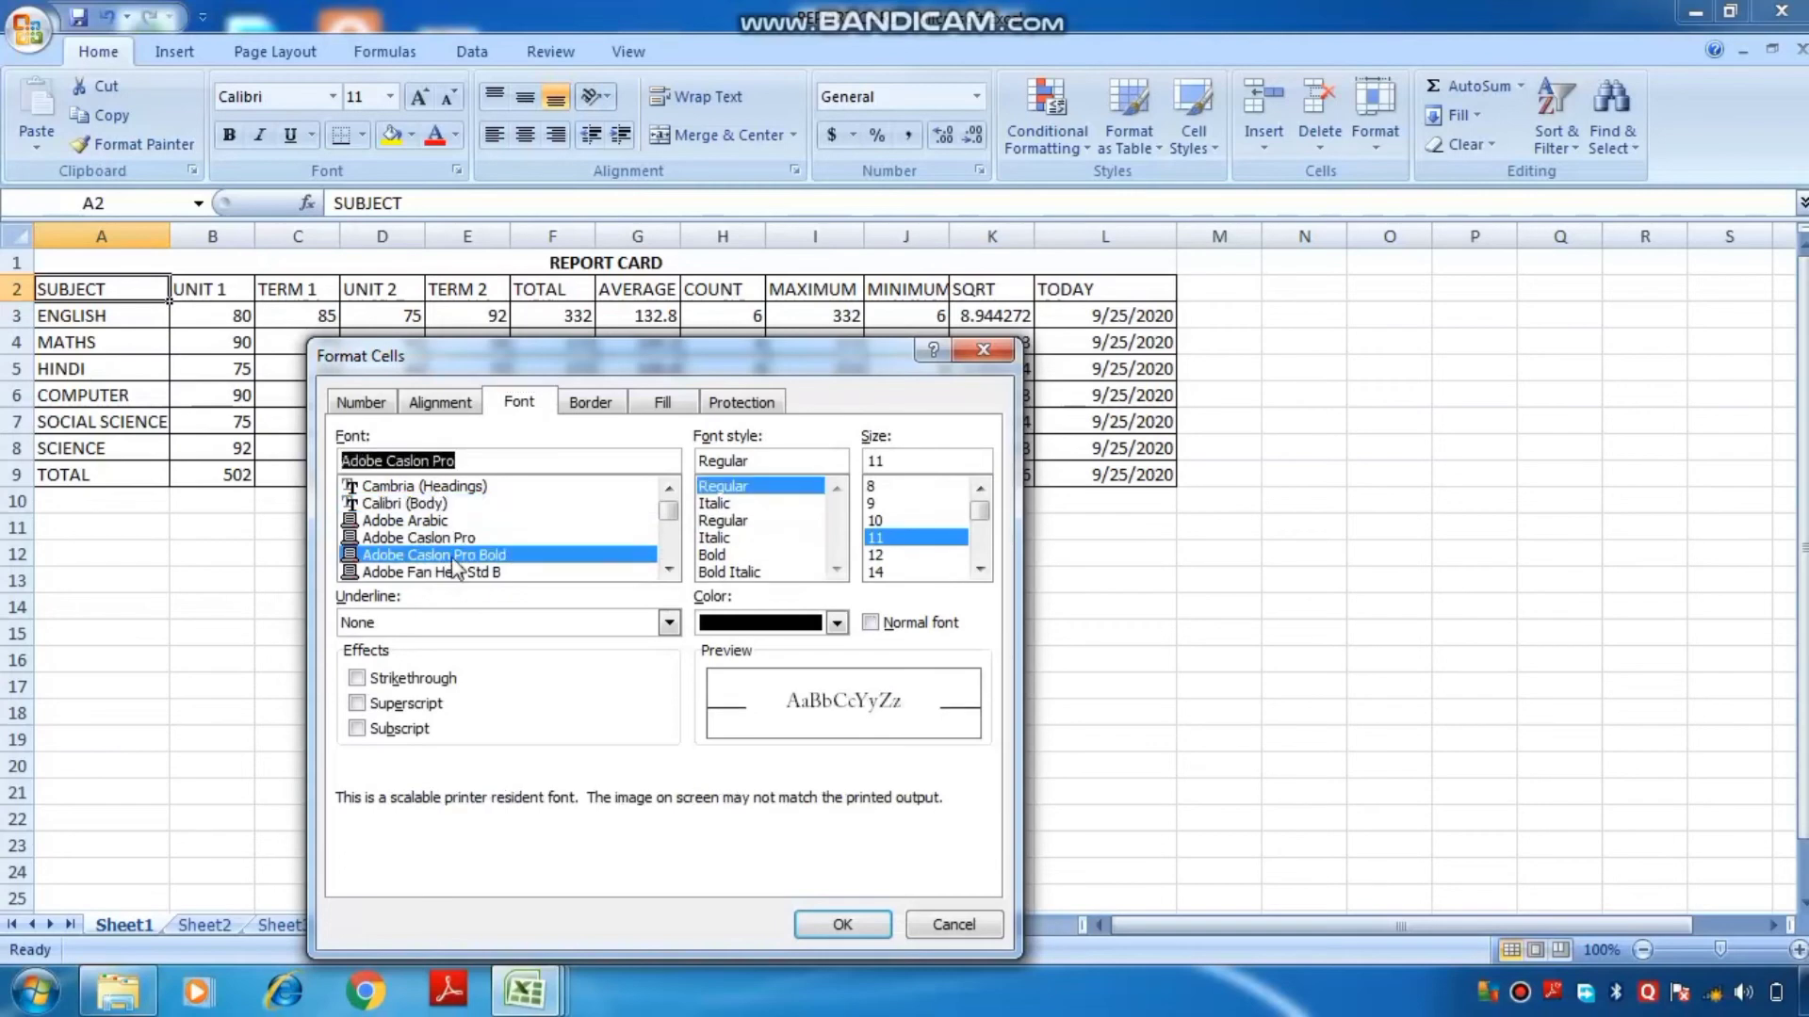
key(Return)
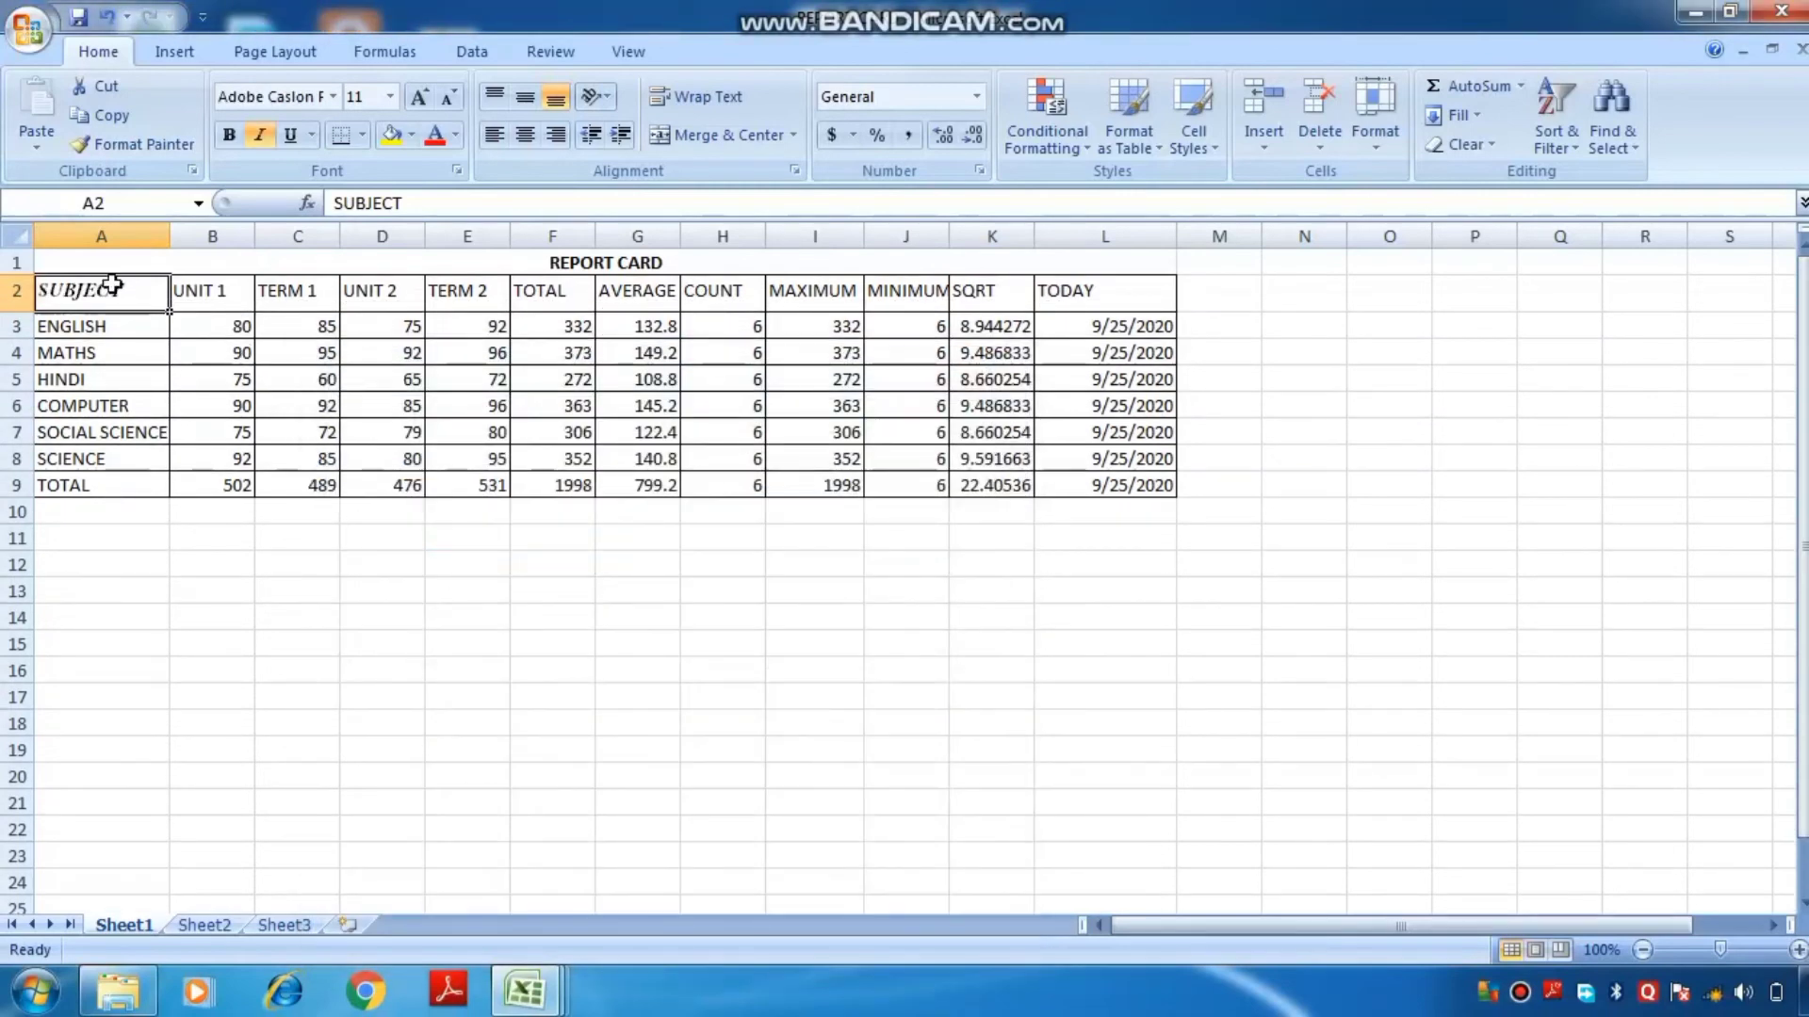
Set the font style of the SUBJECT heading in cell A2 to Bold and its size to 24.
click(980, 171)
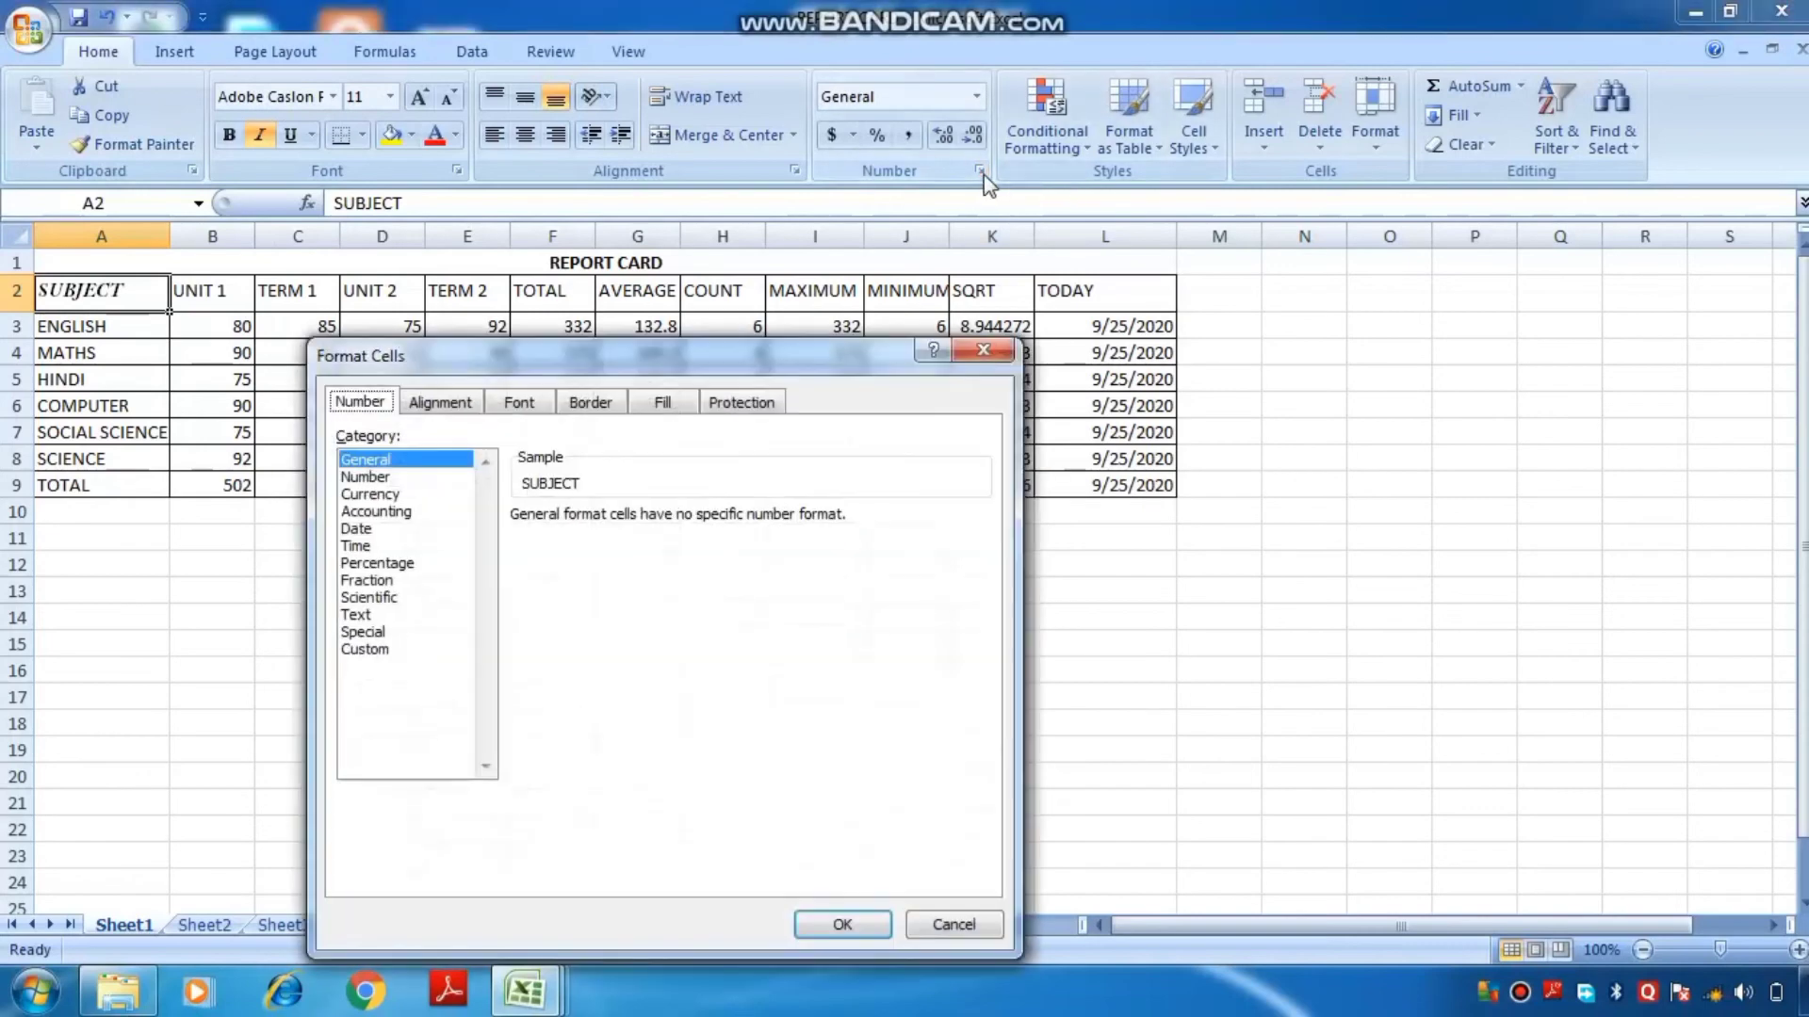
click(541, 402)
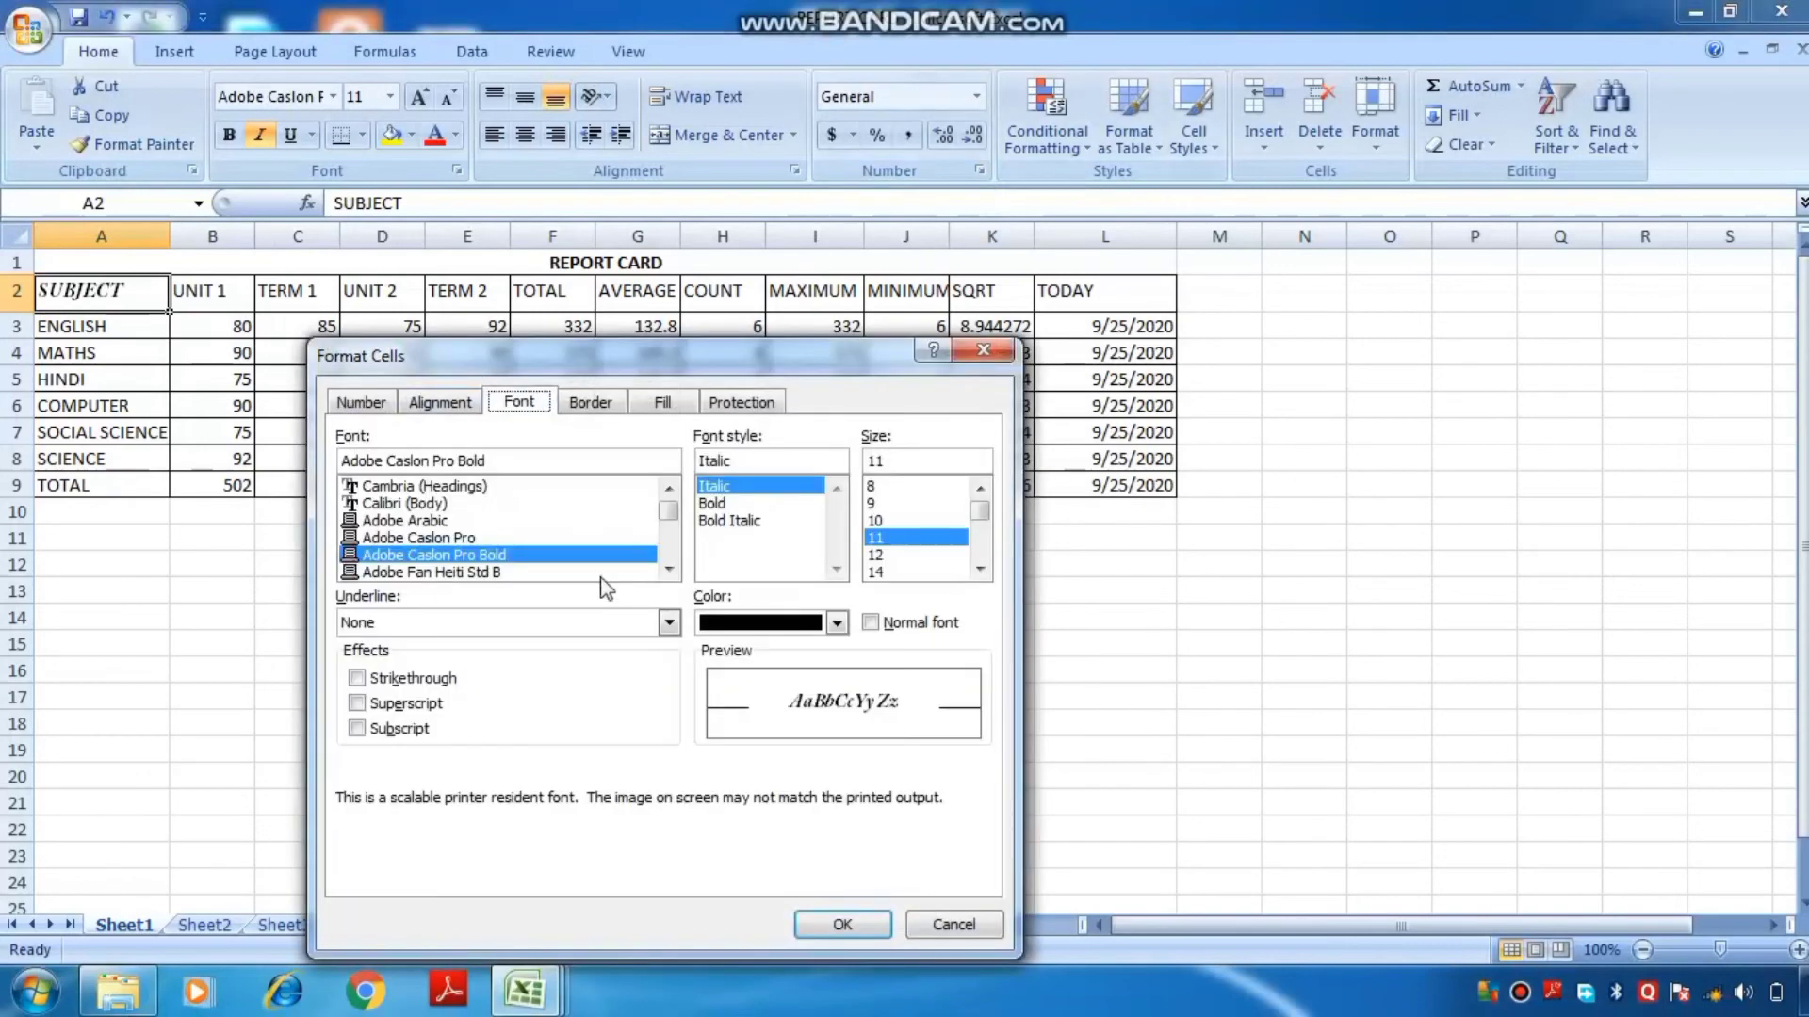
click(668, 569)
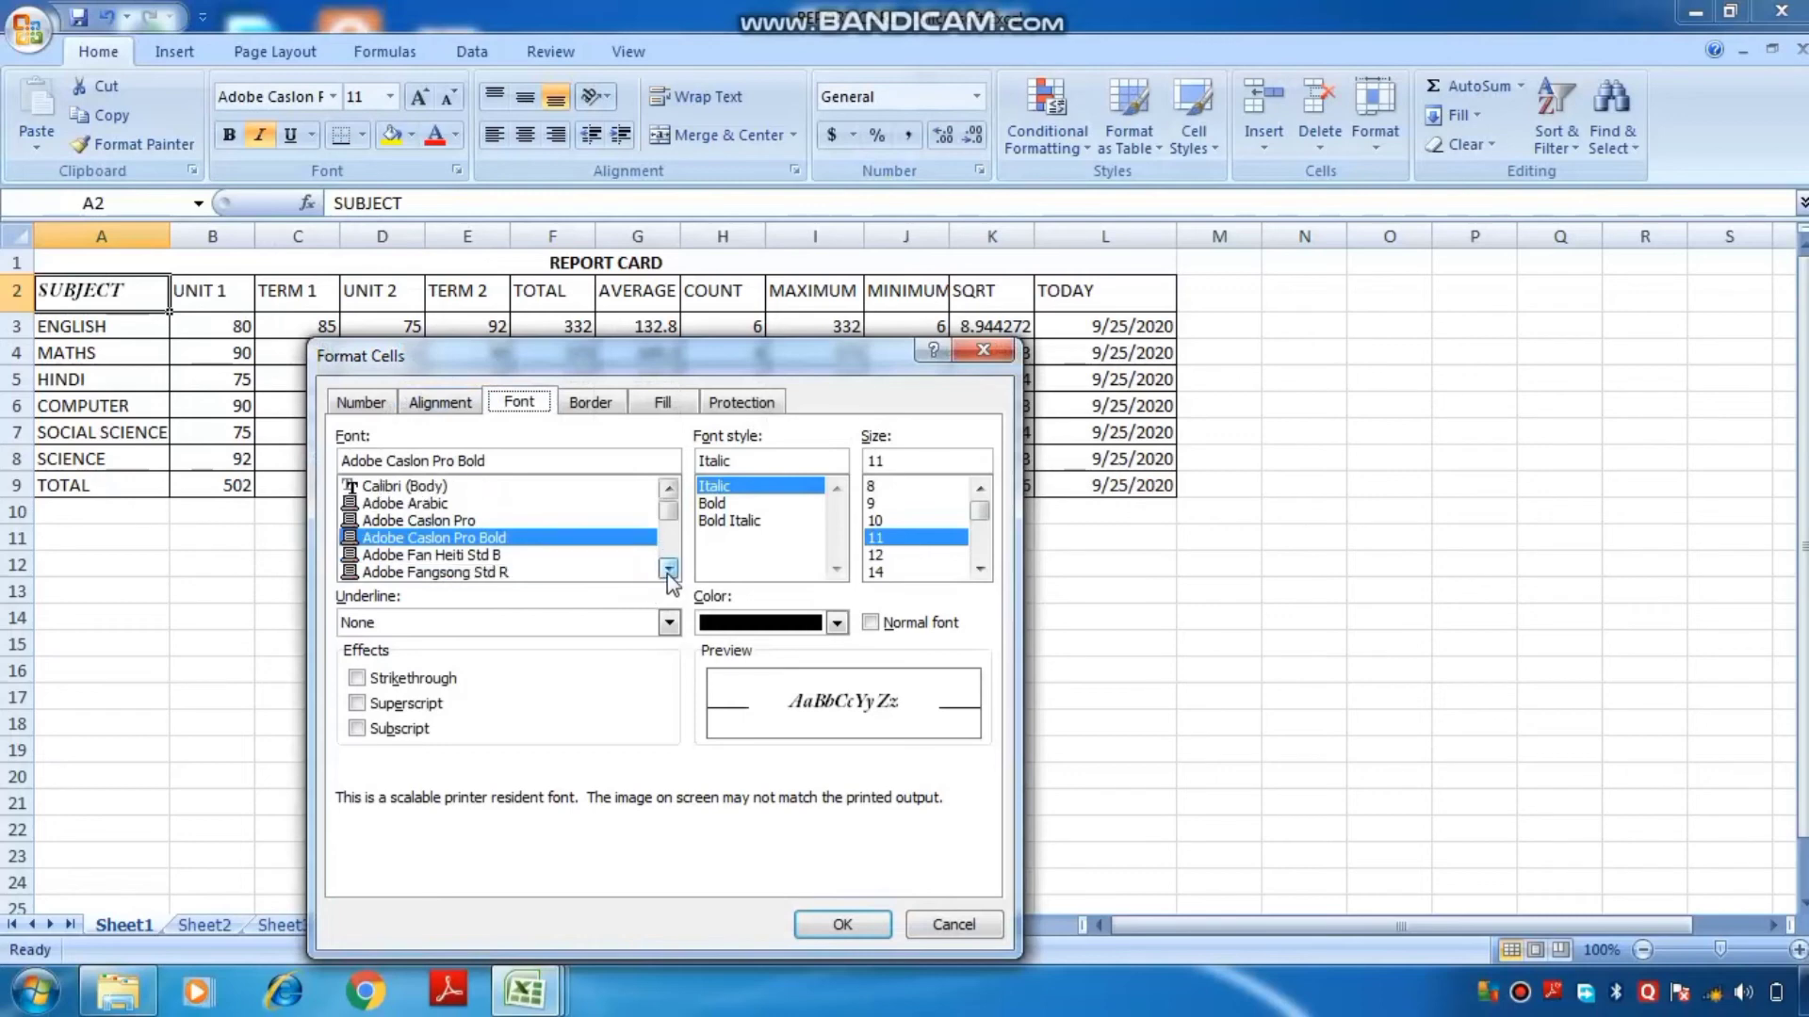
click(668, 569)
click(668, 569)
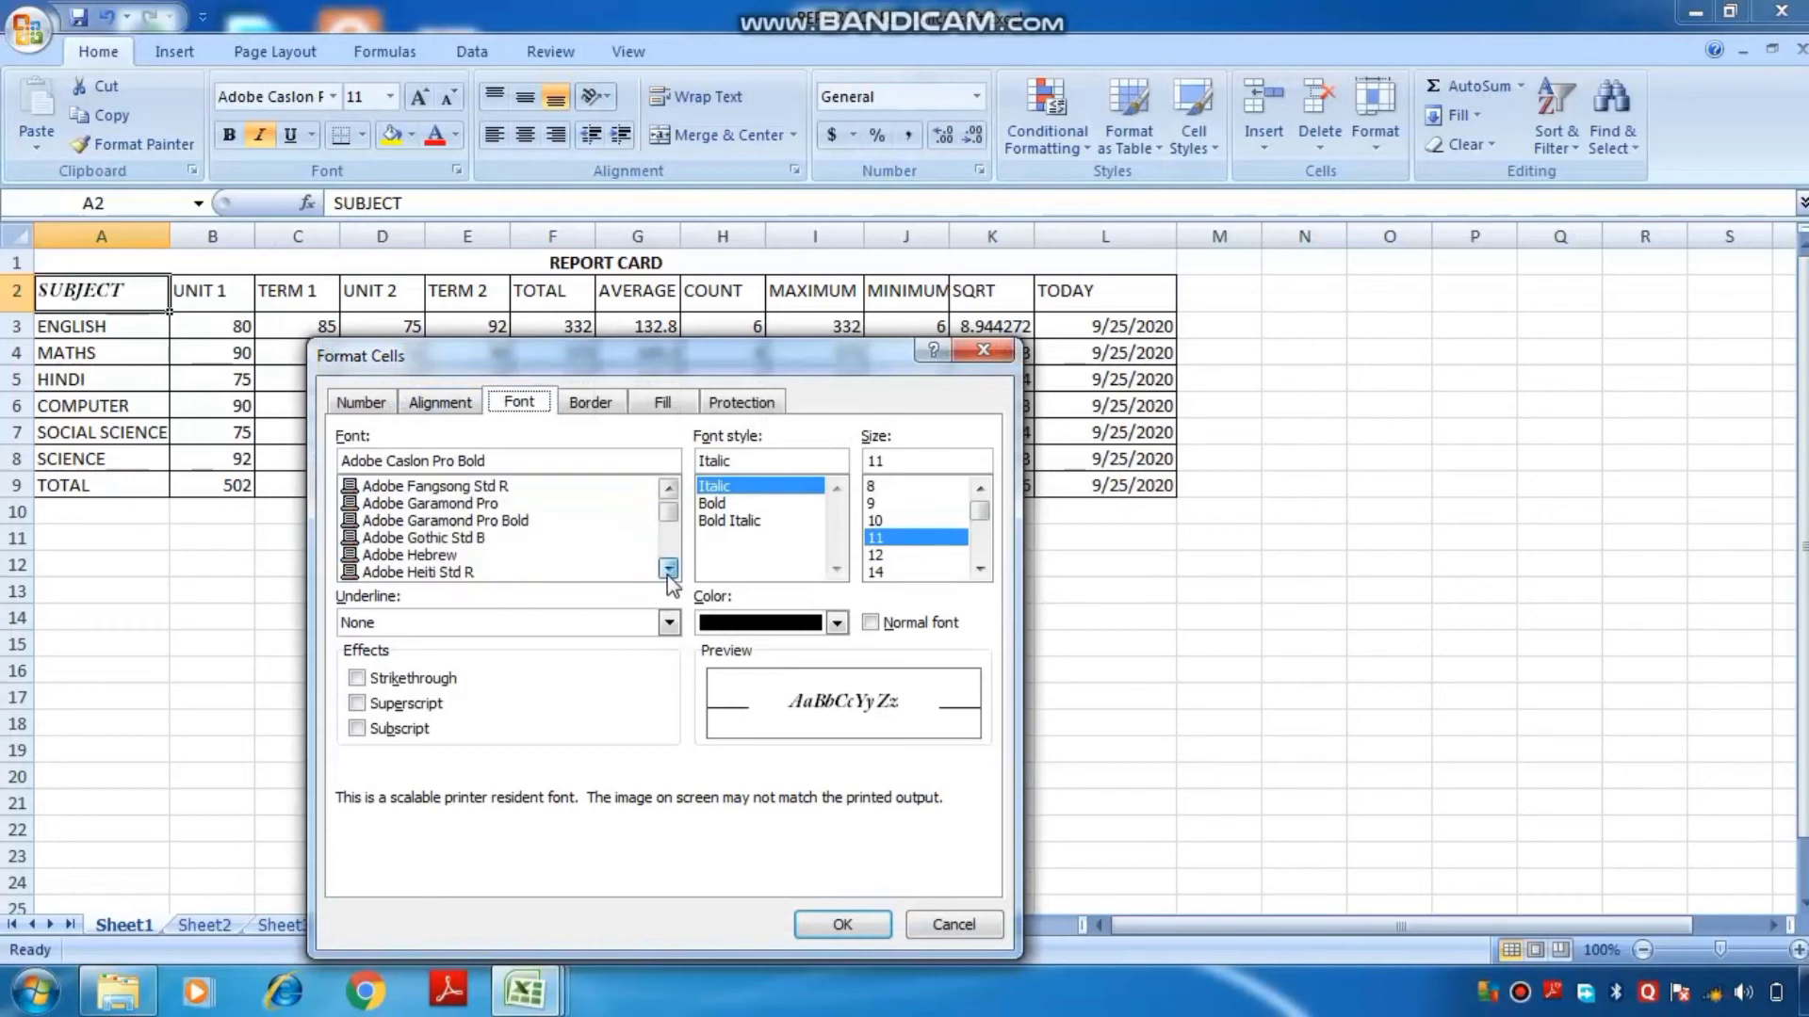
click(730, 522)
click(723, 504)
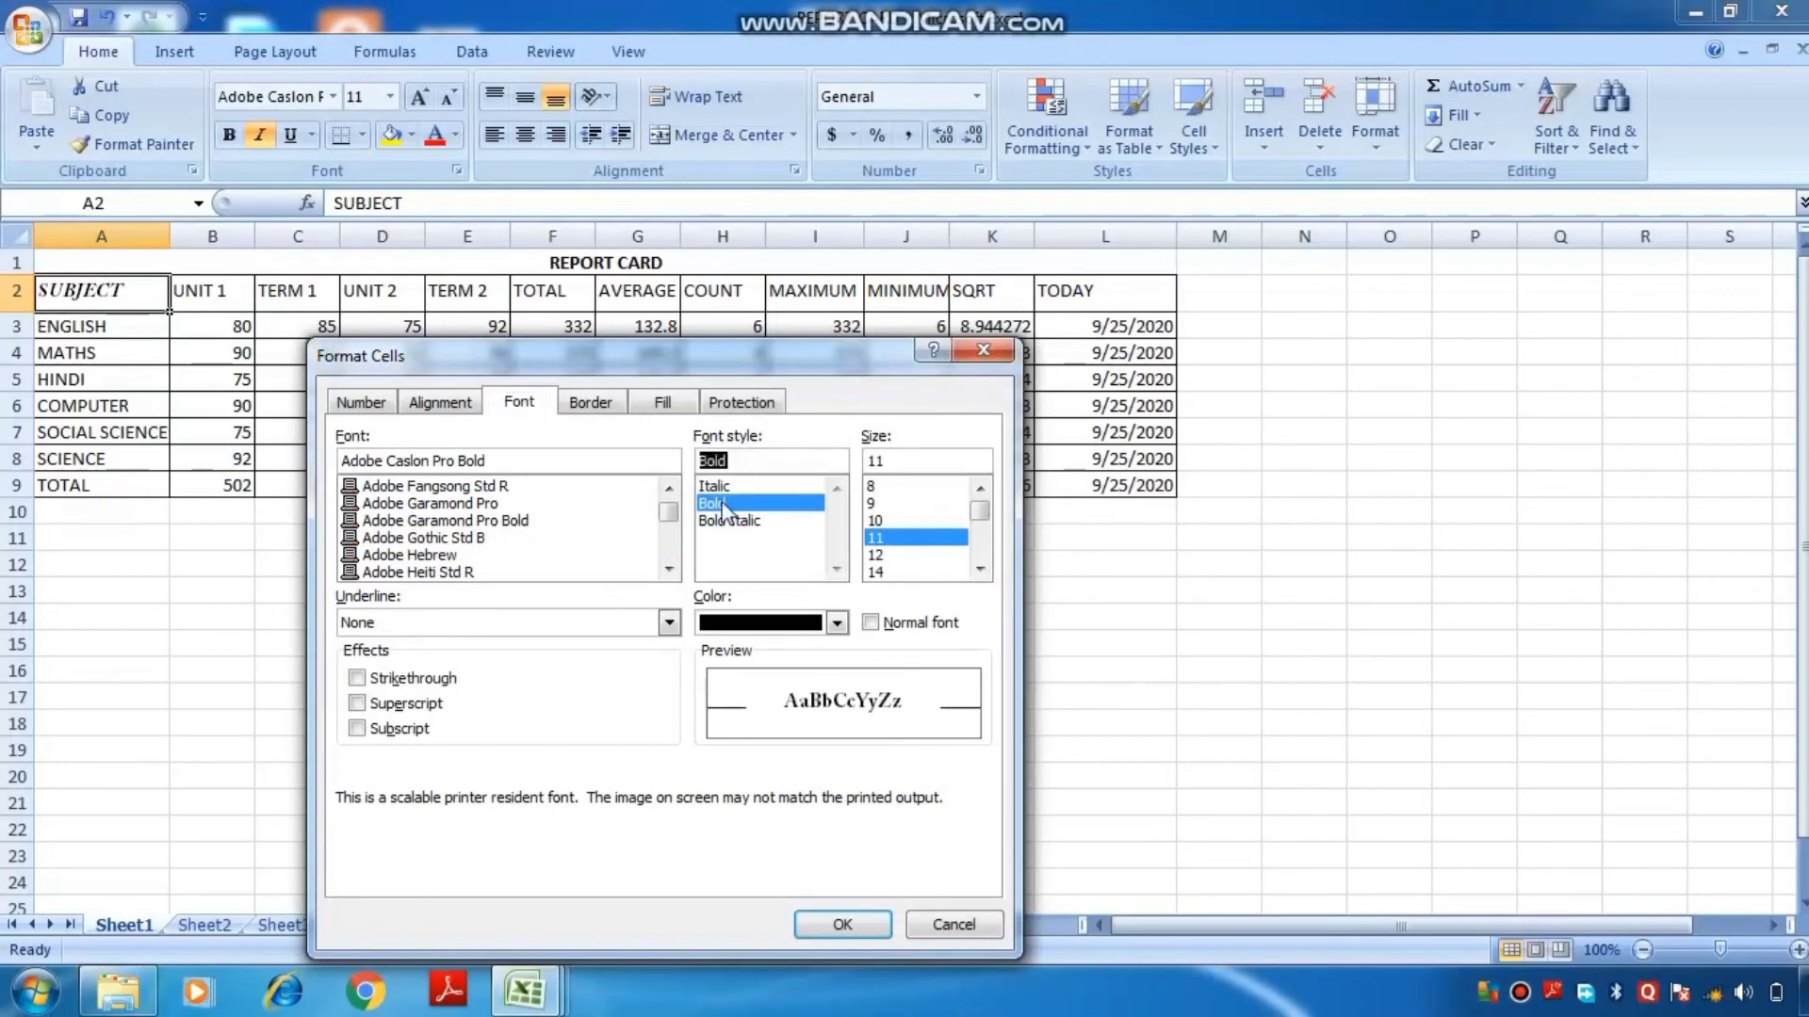
scroll(991, 569, down, 2)
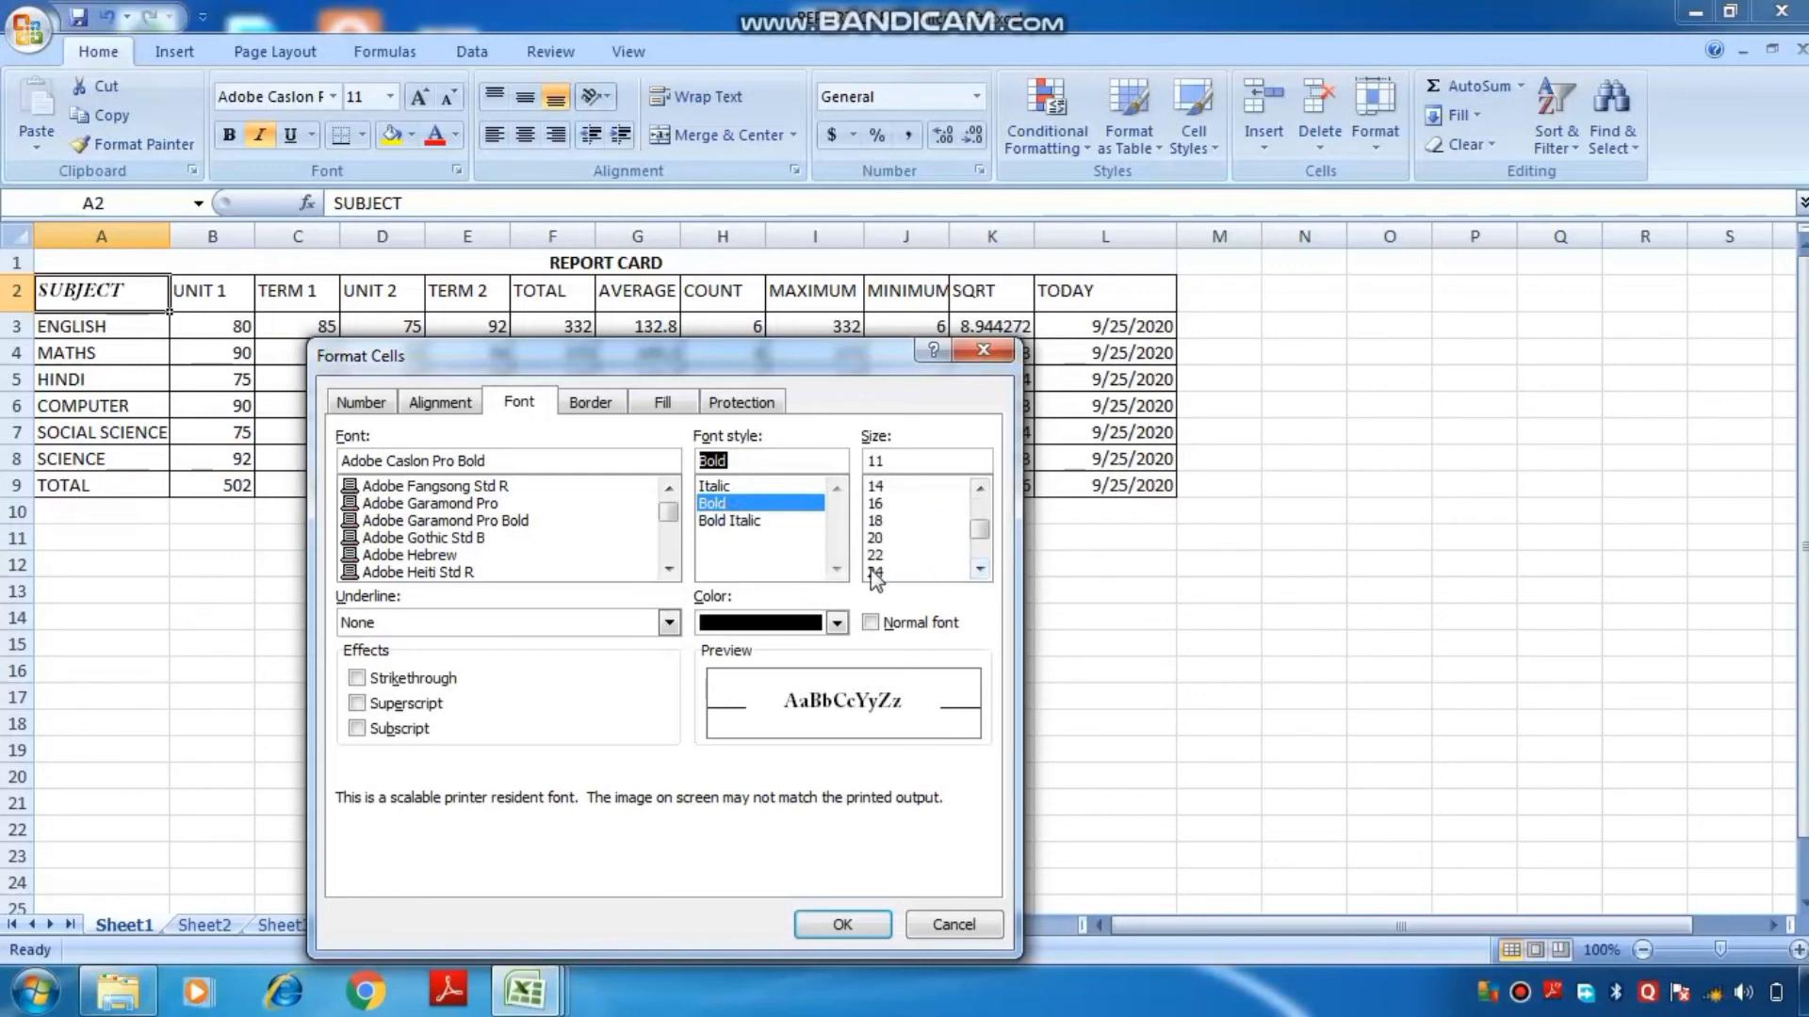
click(875, 572)
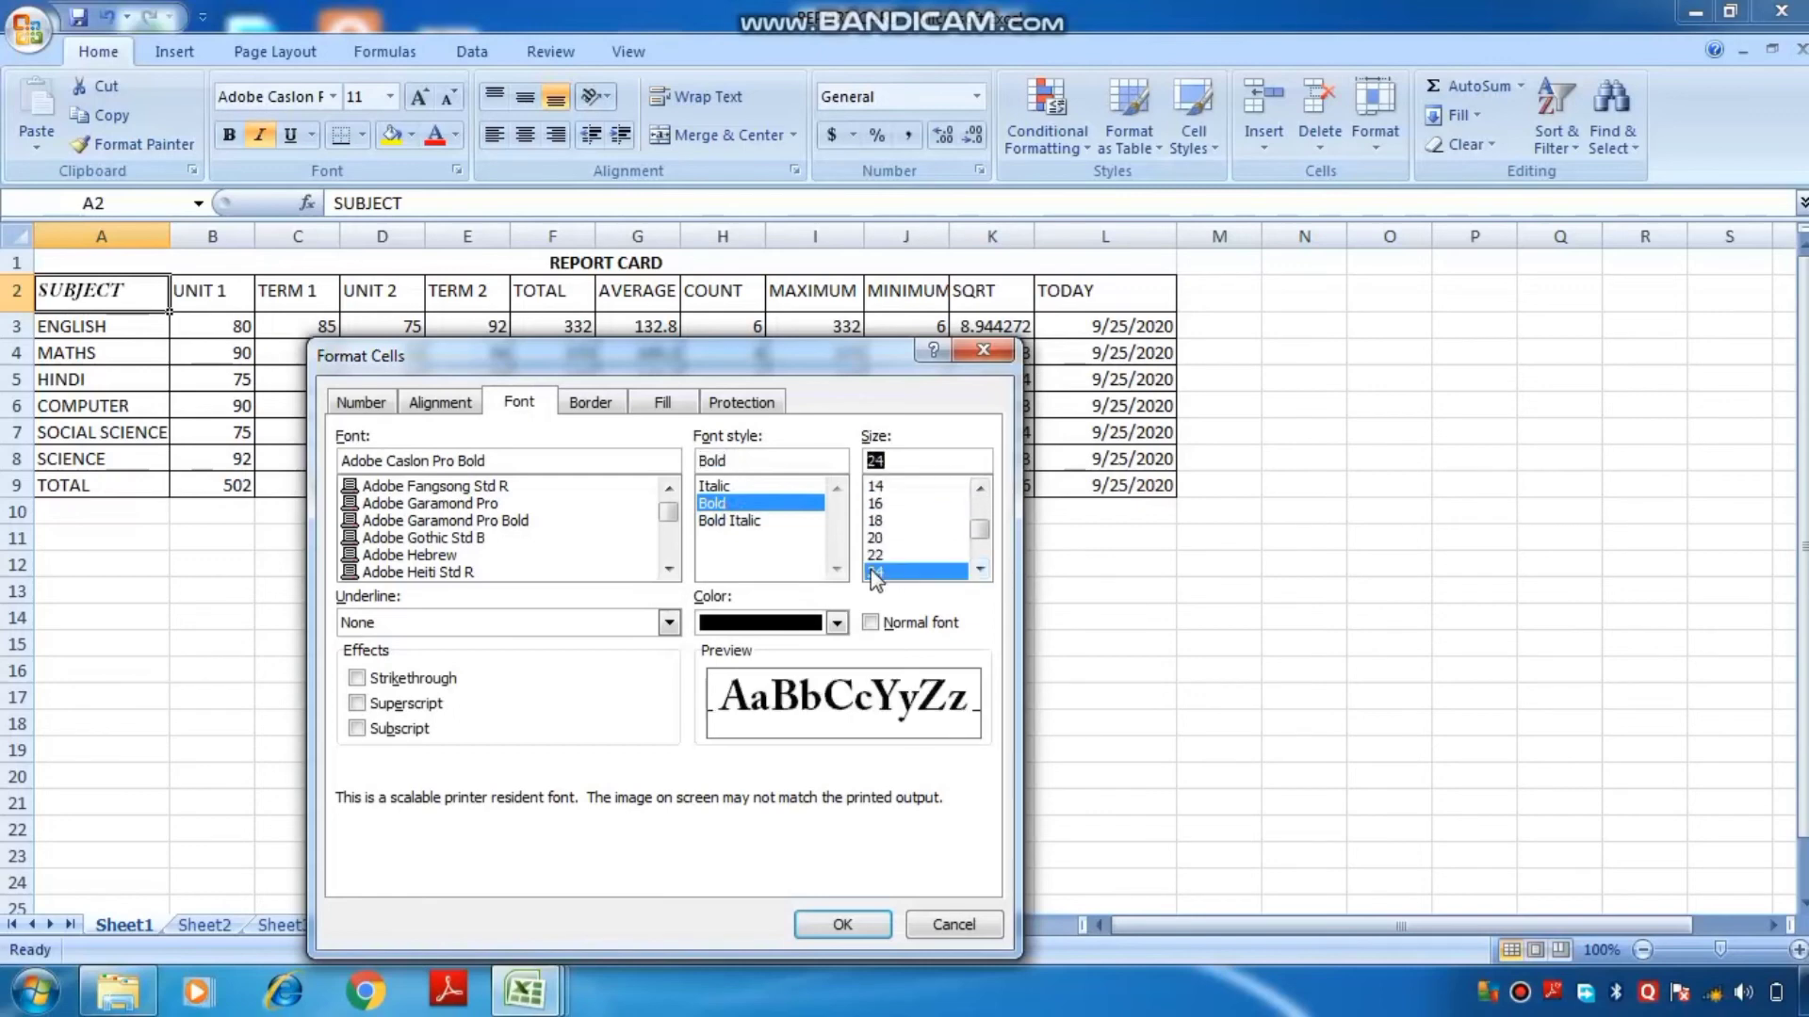
Give the SUBJECT heading a single underline and a red font color, and apply the font settings.
click(669, 623)
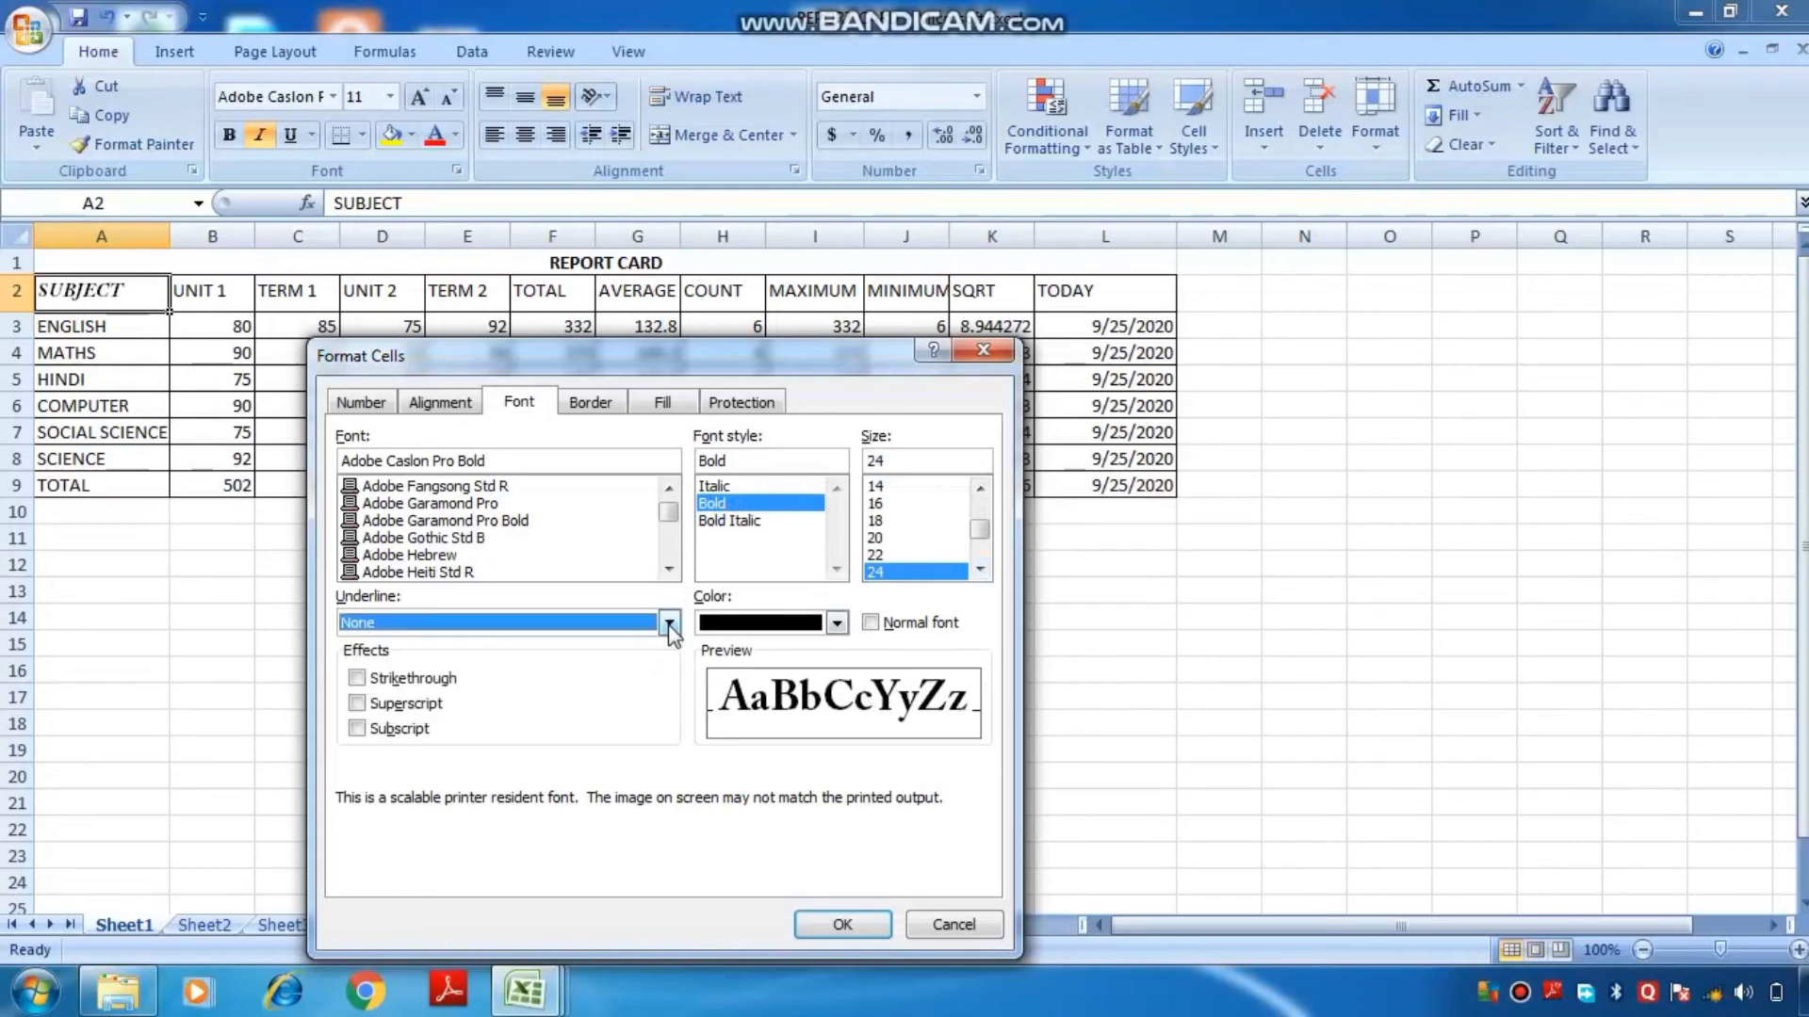
click(670, 626)
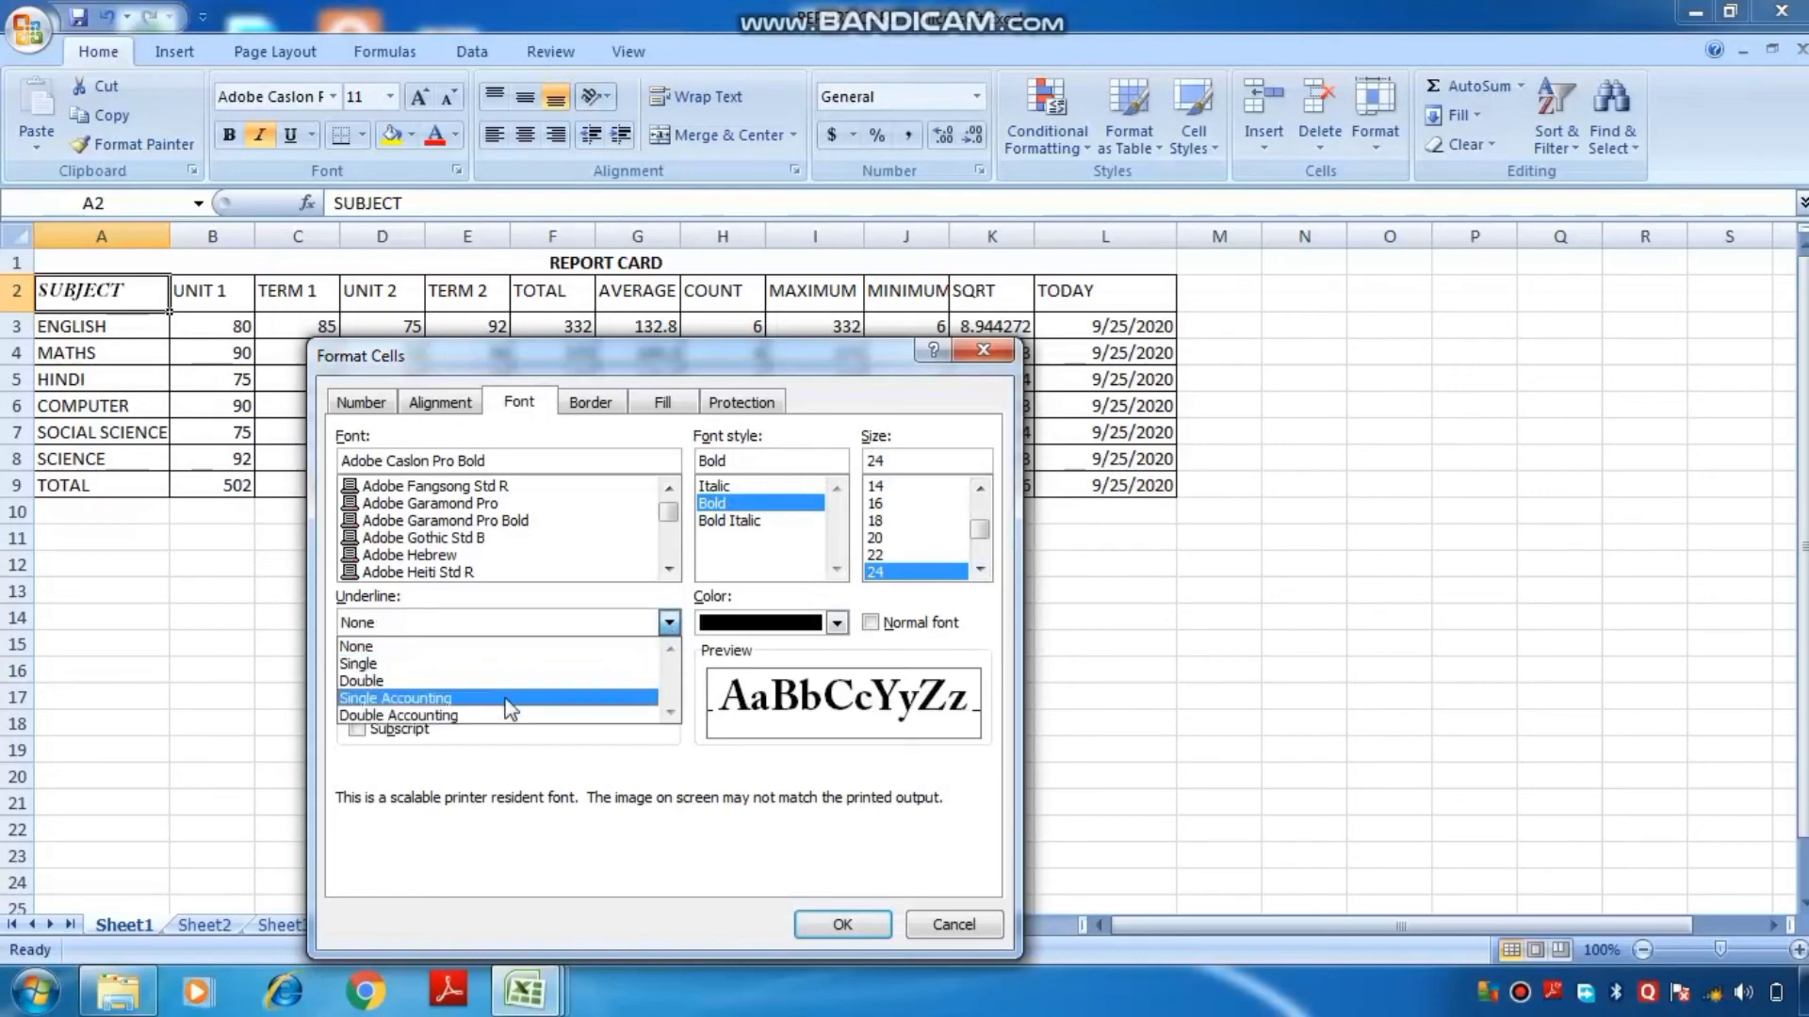
click(492, 666)
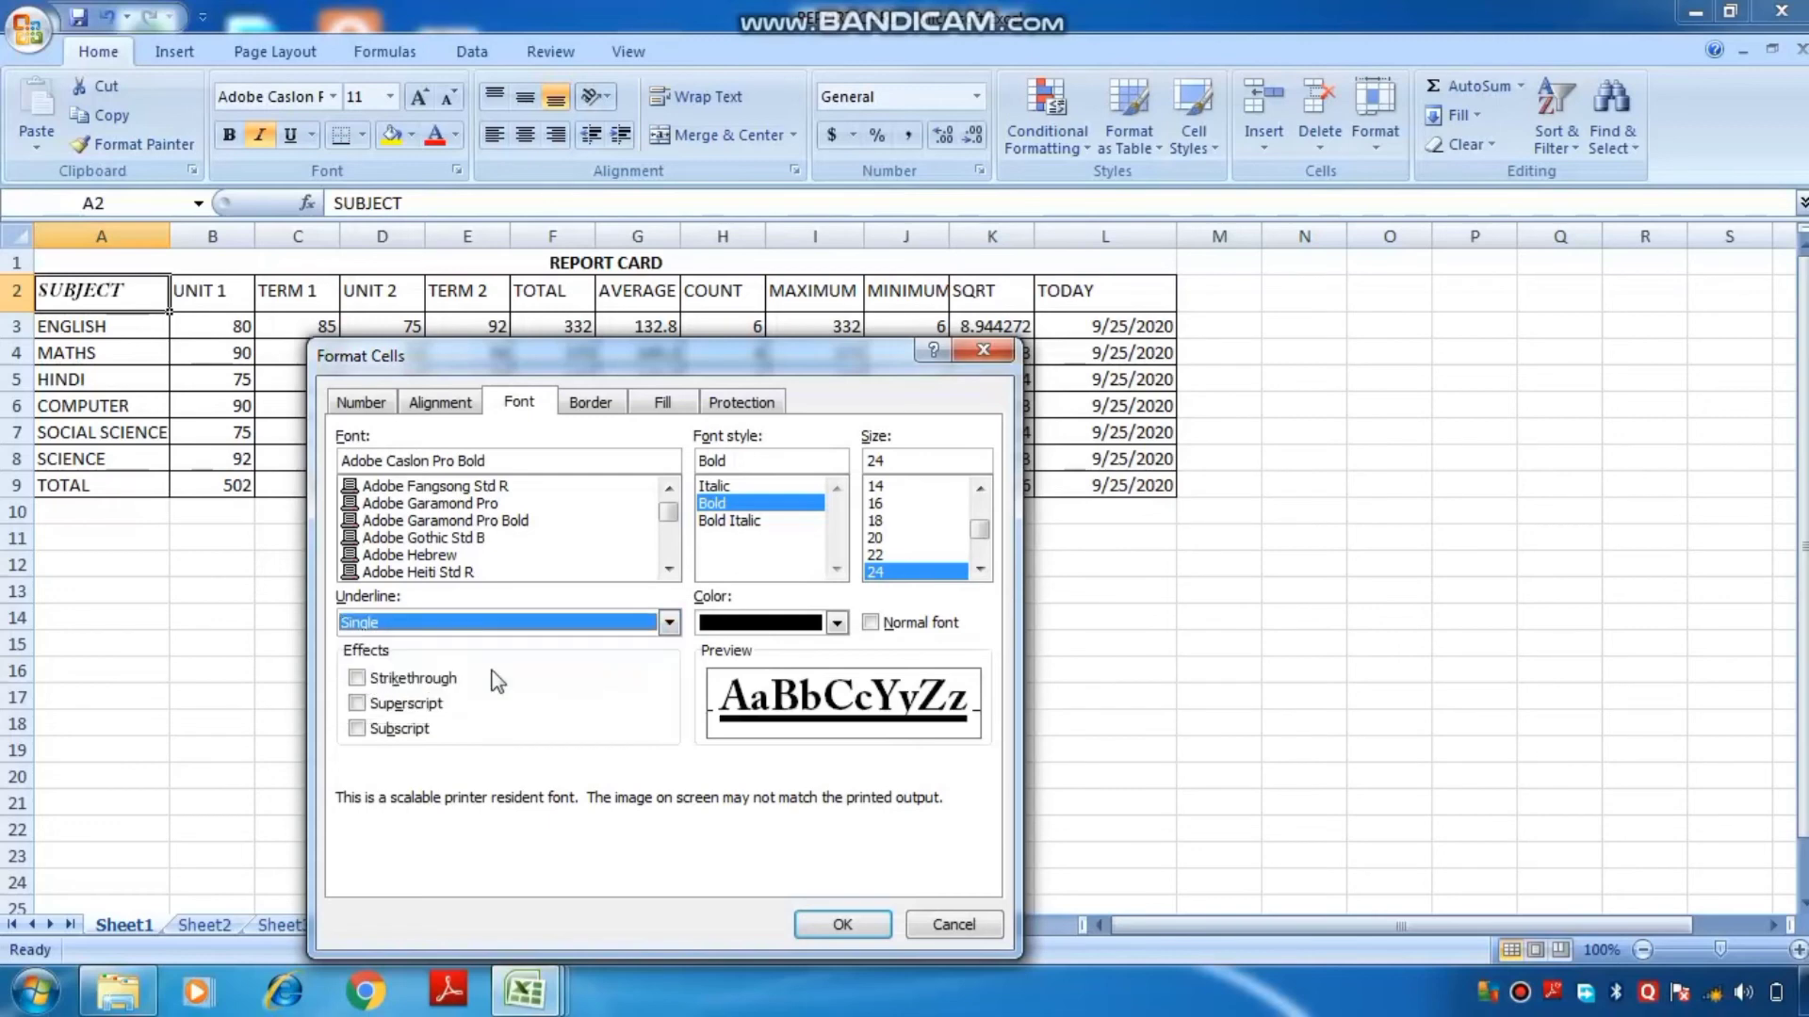
click(838, 624)
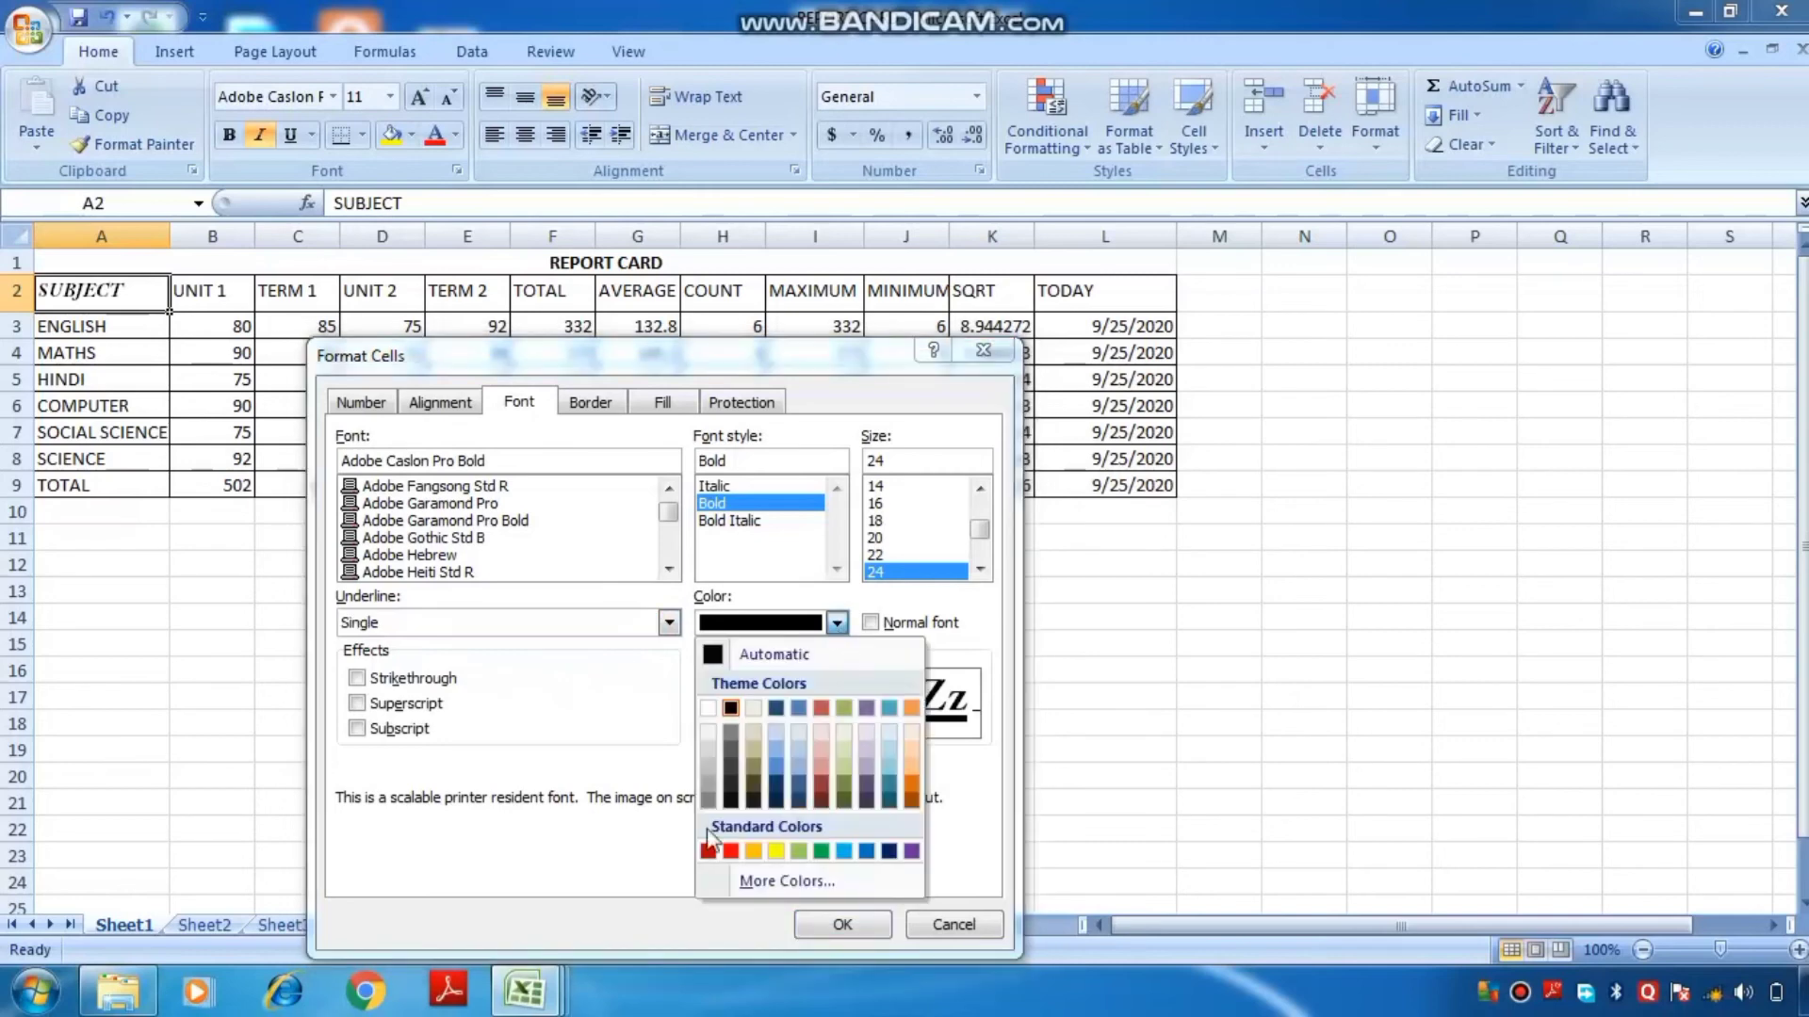
click(731, 851)
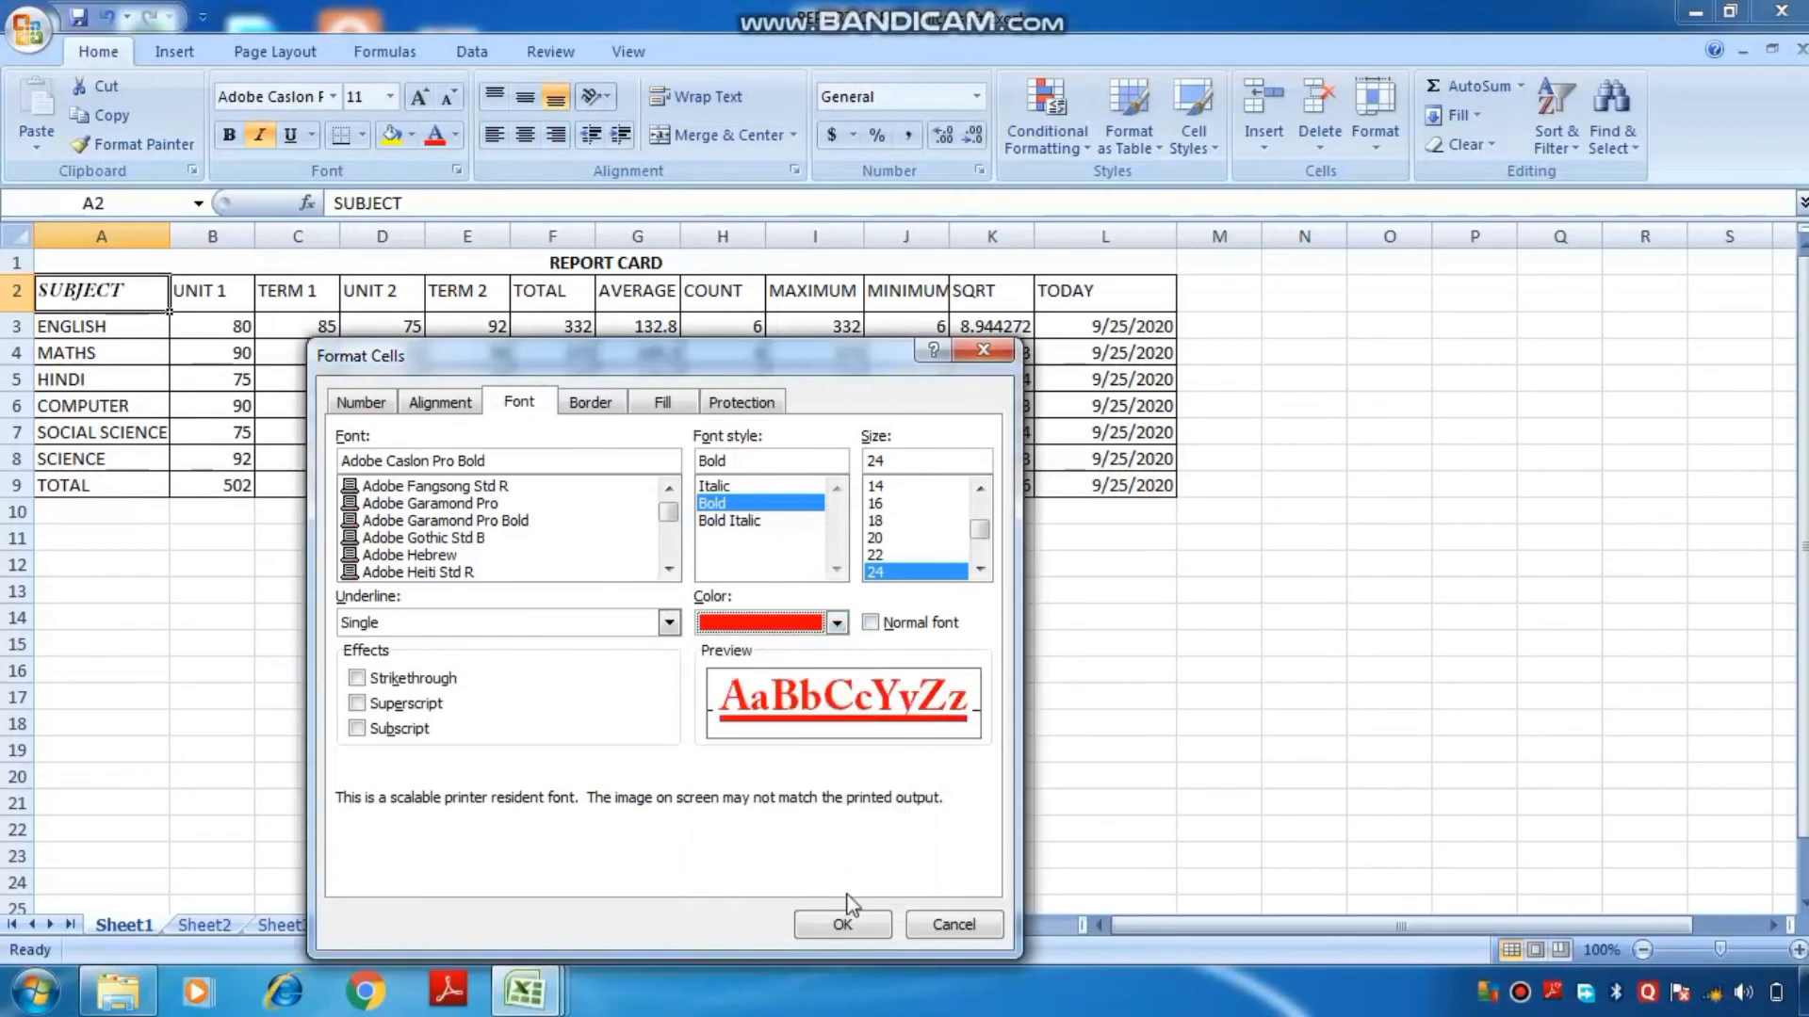
click(842, 925)
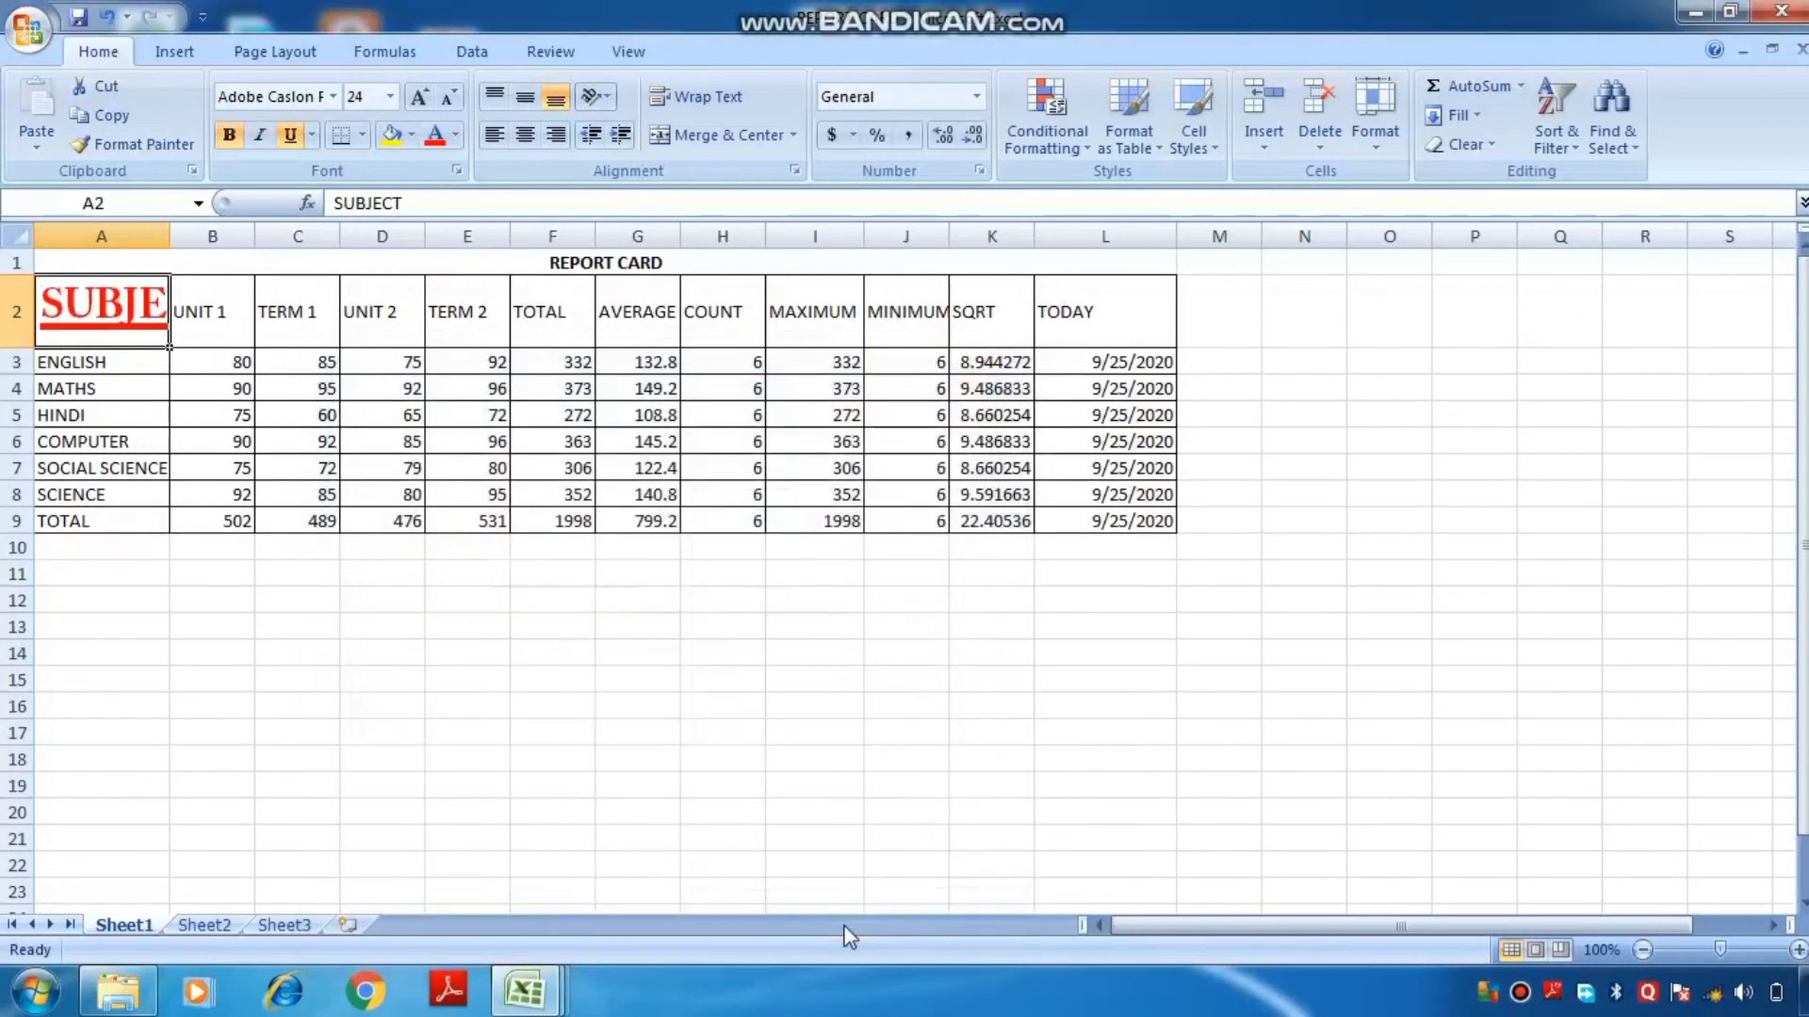
Widen column A to fit the SUBJECT heading and copy that heading's formatting to cells B2 to L2 with Format Painter.
click(469, 699)
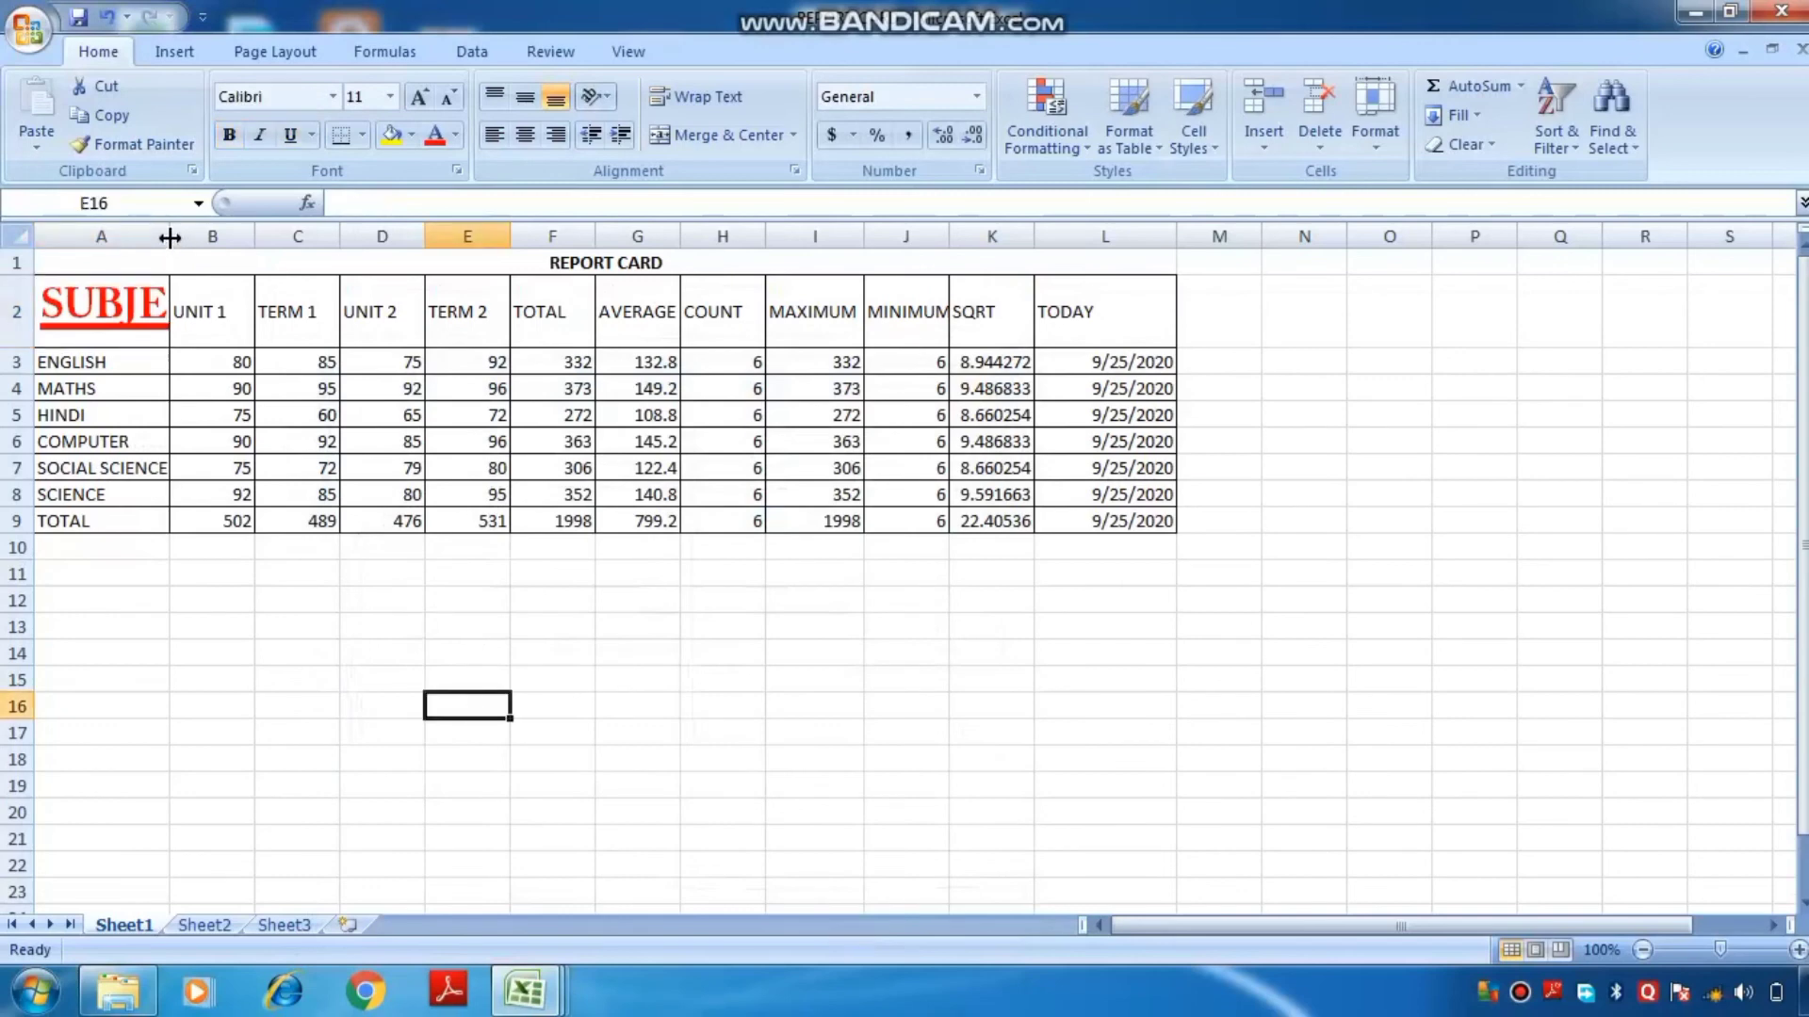
drag(169, 237, 241, 243)
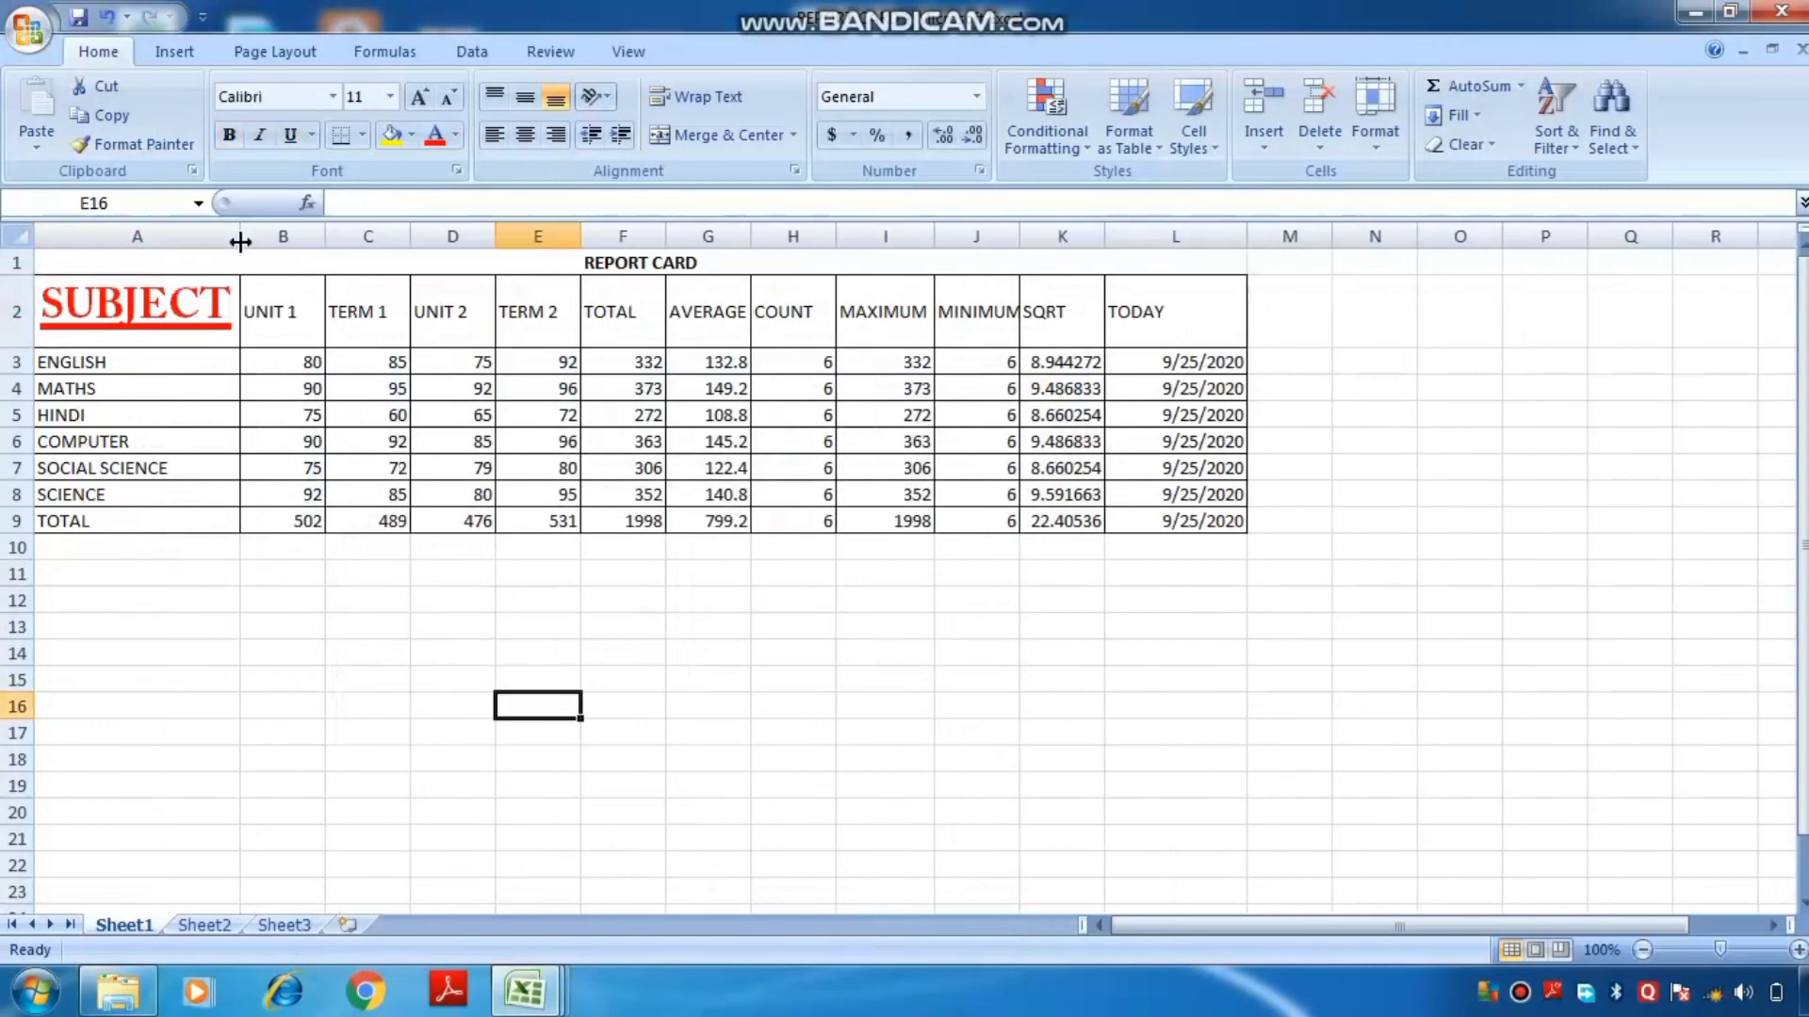
click(141, 315)
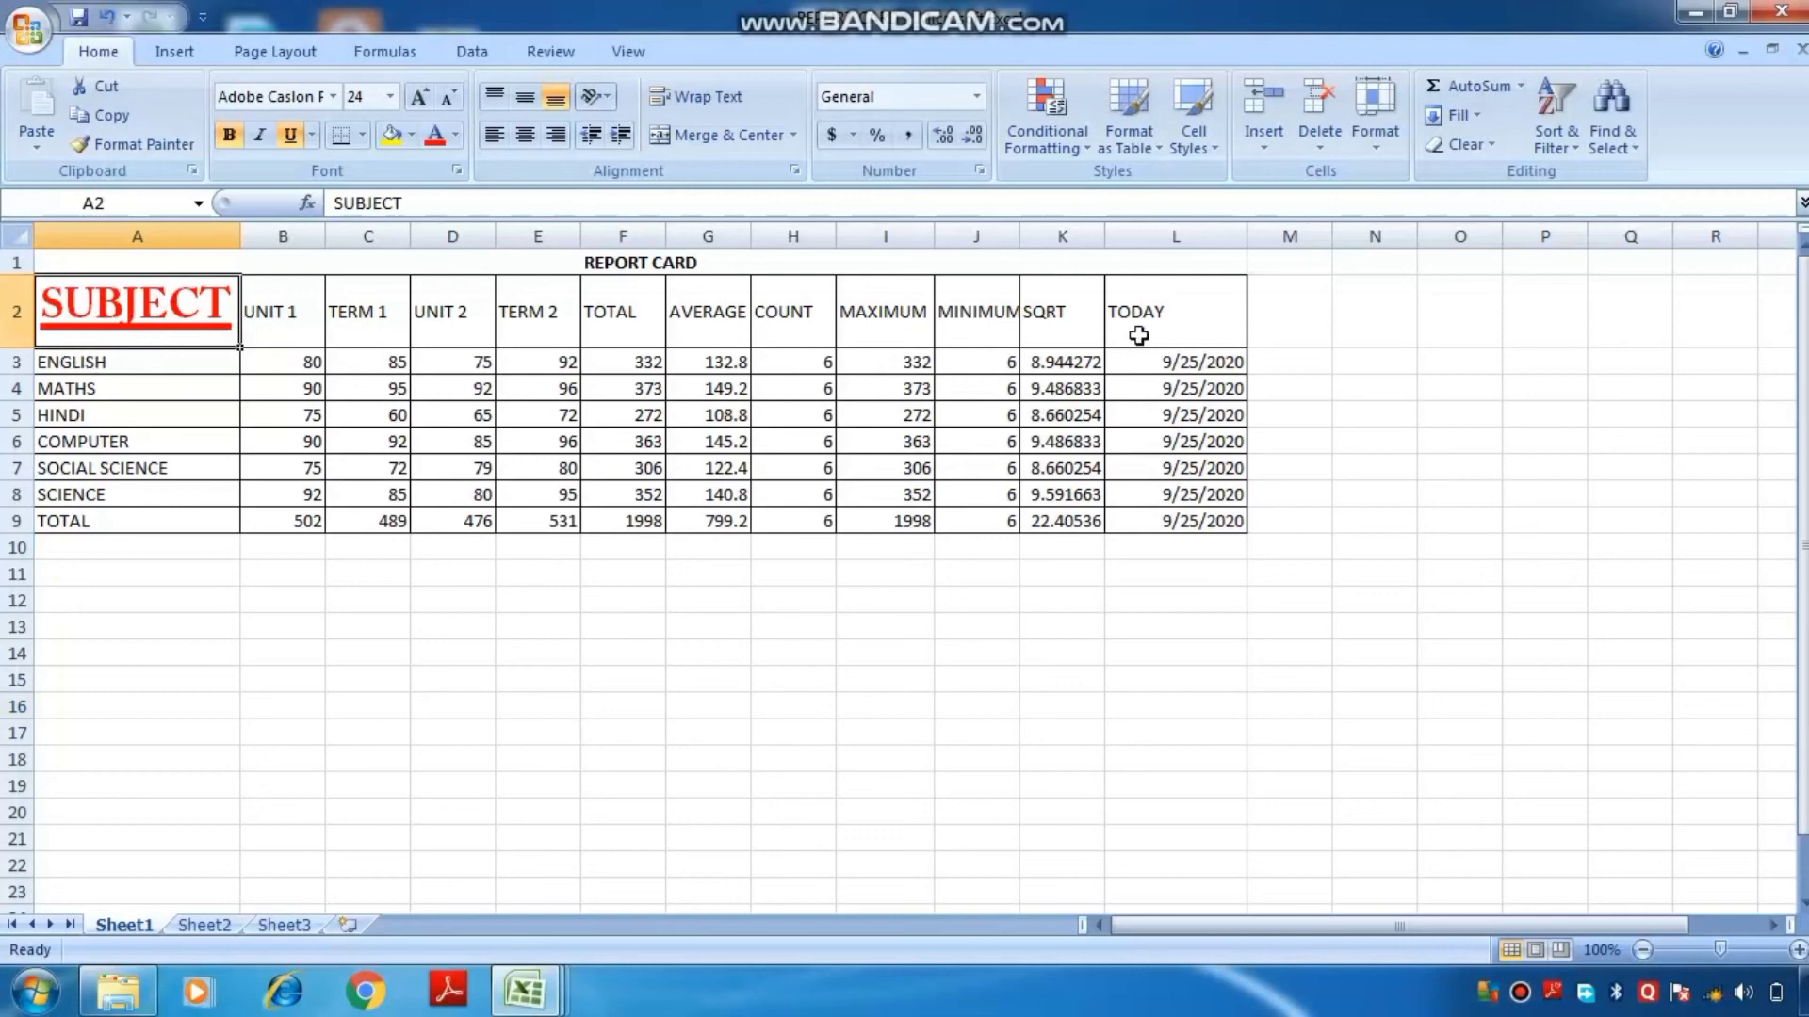
right_click(129, 310)
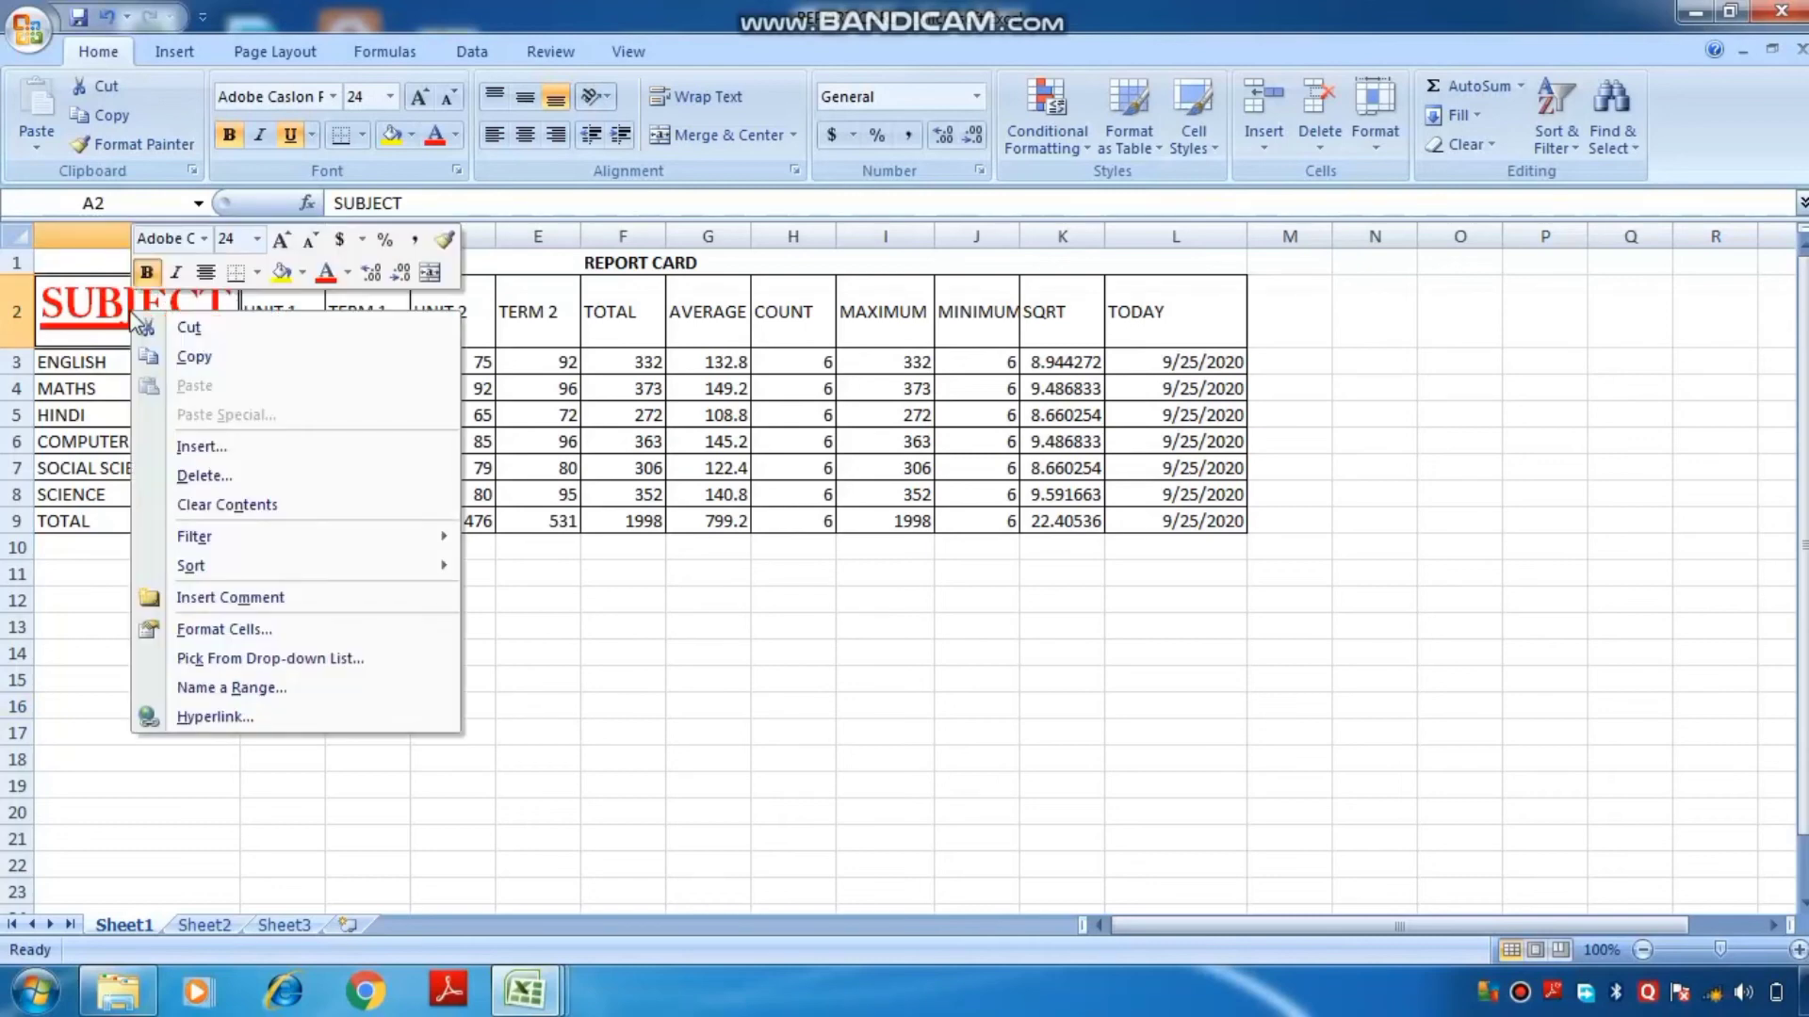
click(445, 241)
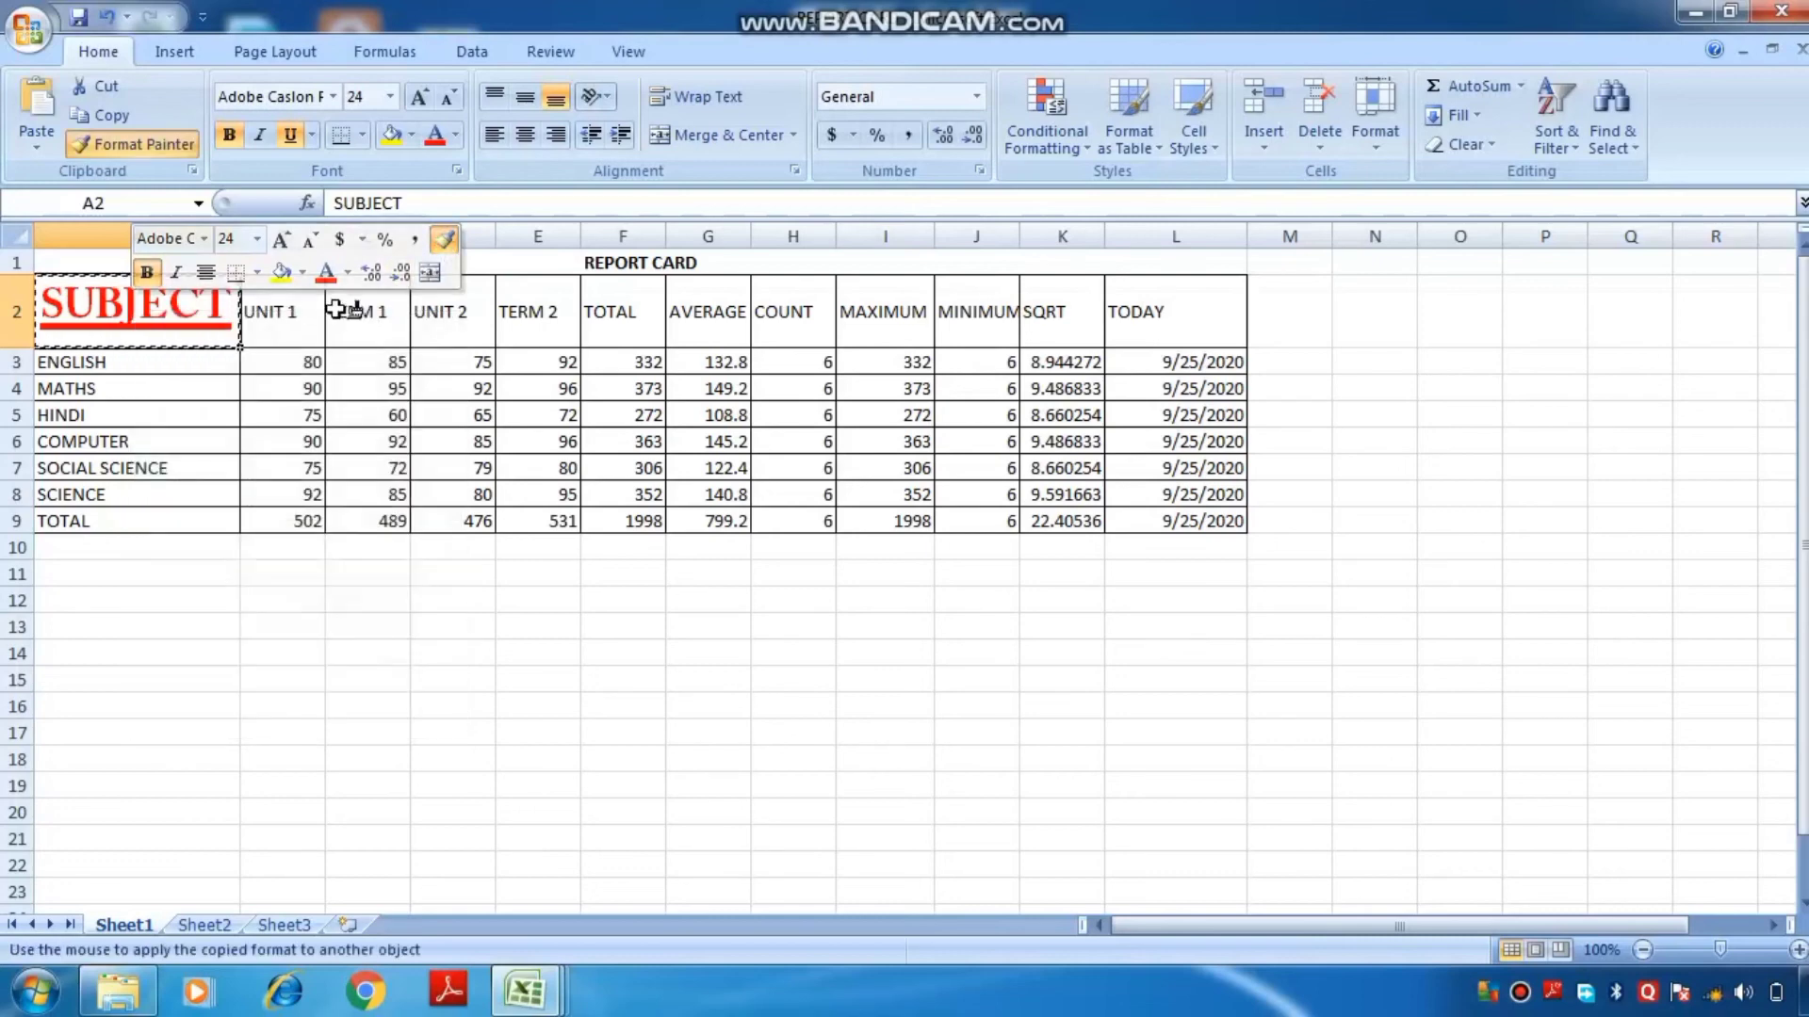
mouse_move(276, 316)
mouse_down()
mouse_move(1004, 351)
mouse_move(1145, 322)
mouse_up()
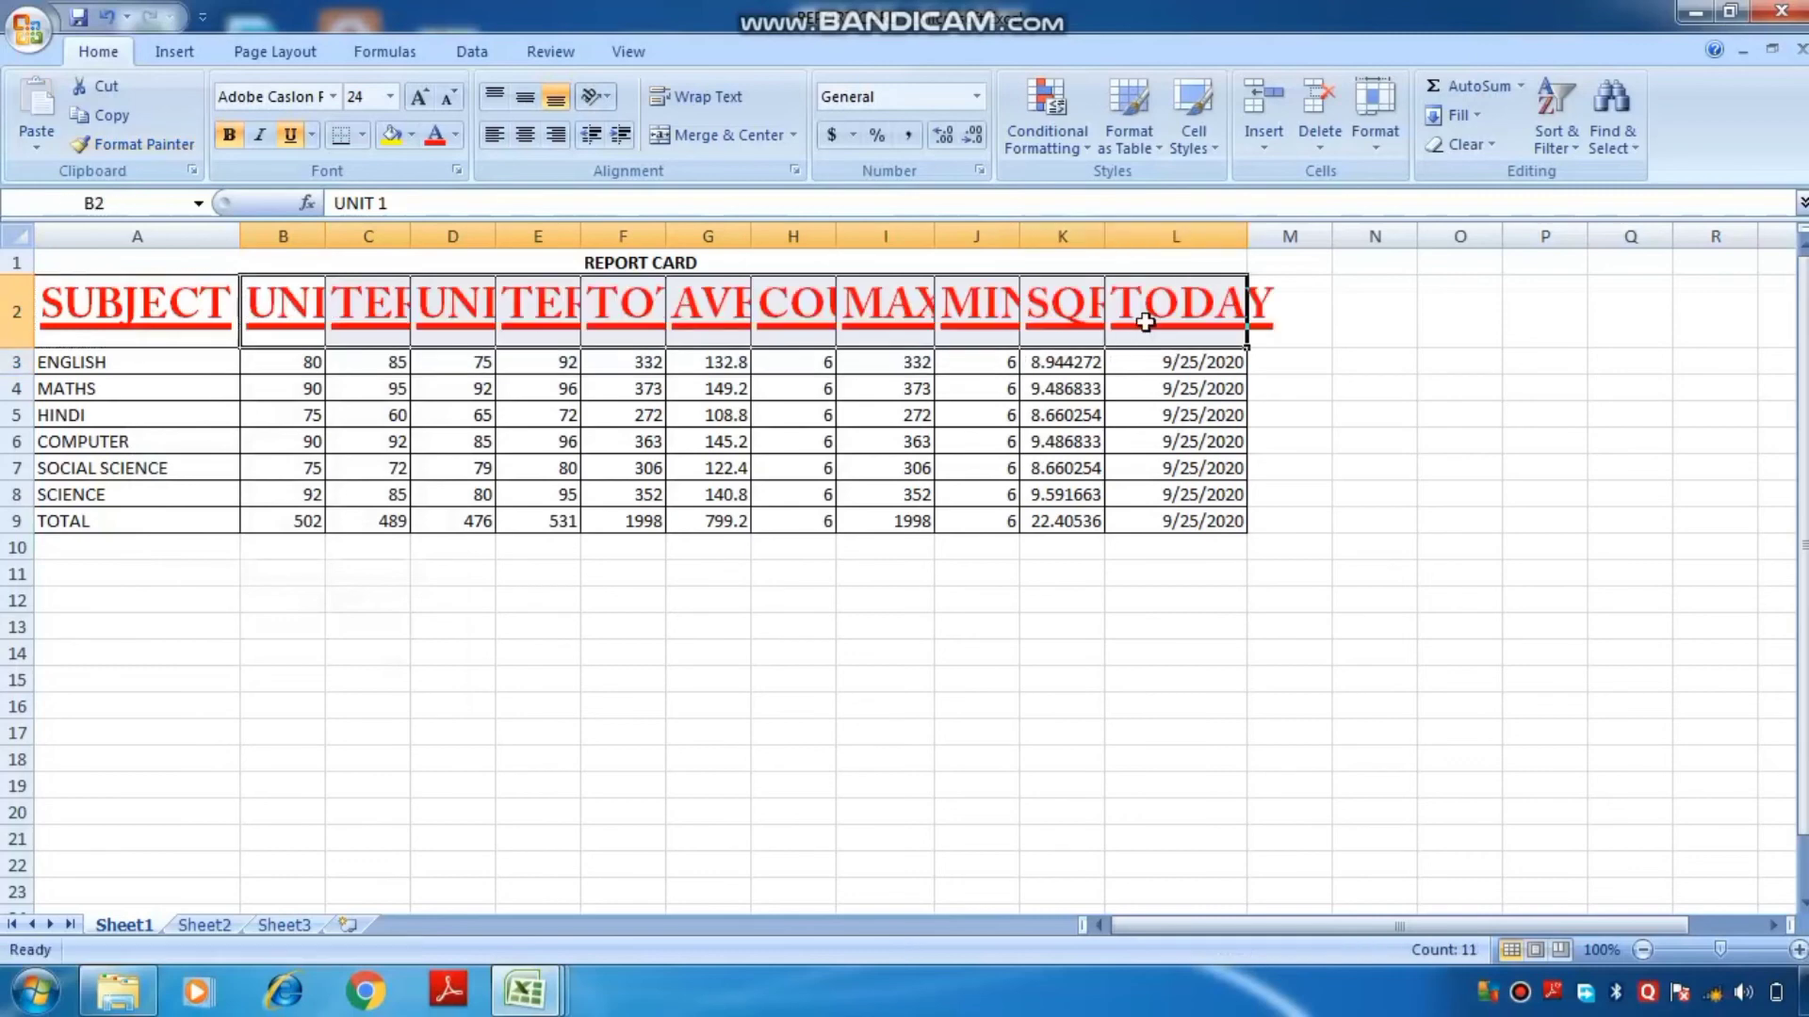
AutoFit the widths of columns B to I so the headings from UNIT 1 to MAXIMUM fit.
double_click(325, 235)
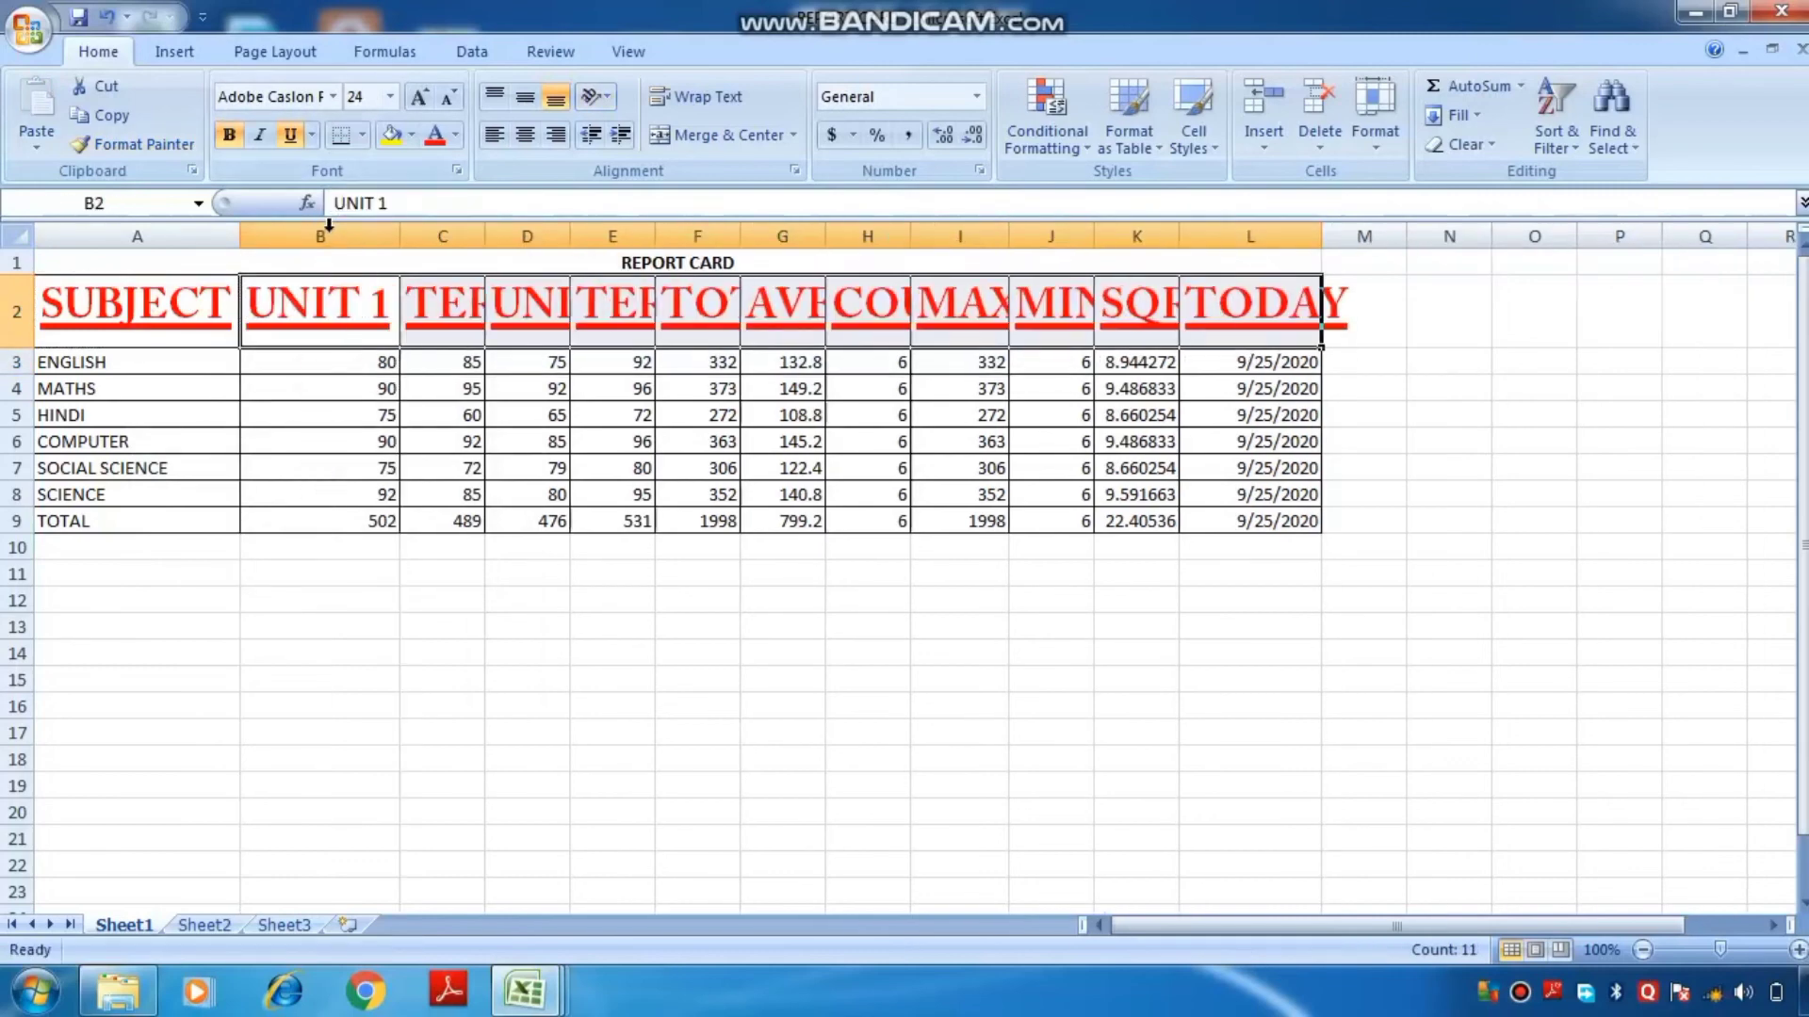
double_click(484, 235)
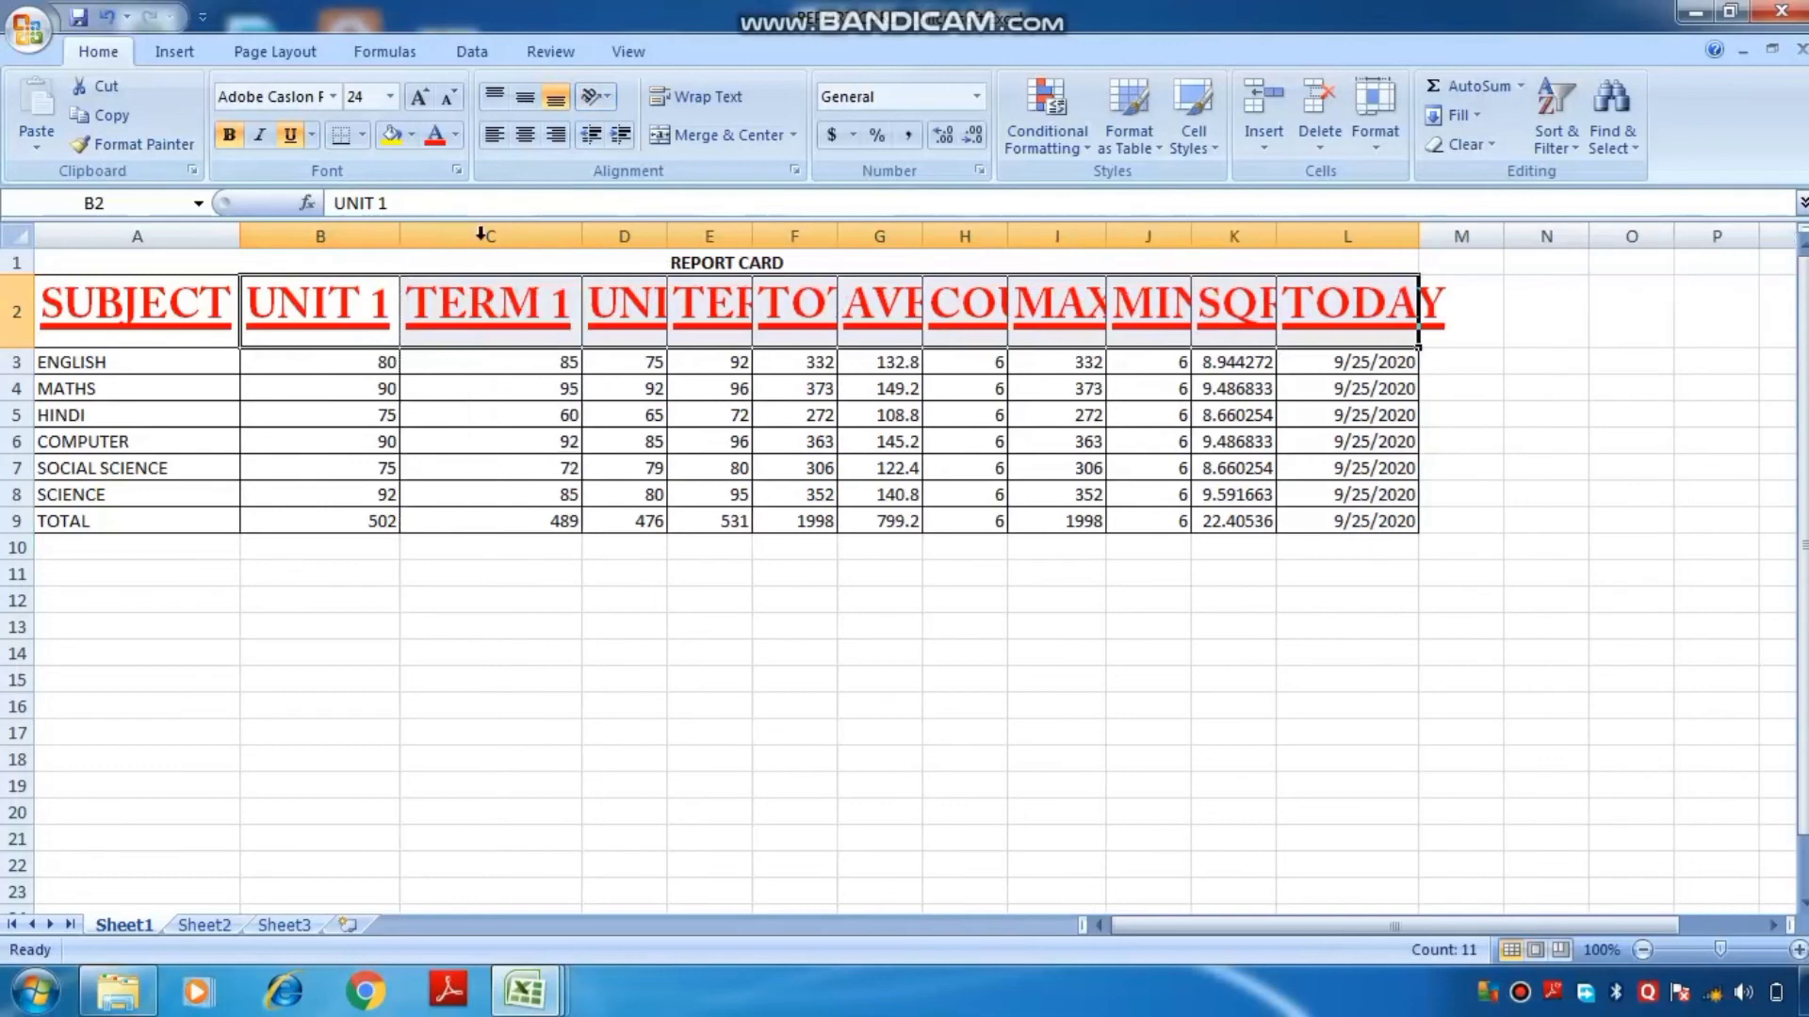
double_click(668, 229)
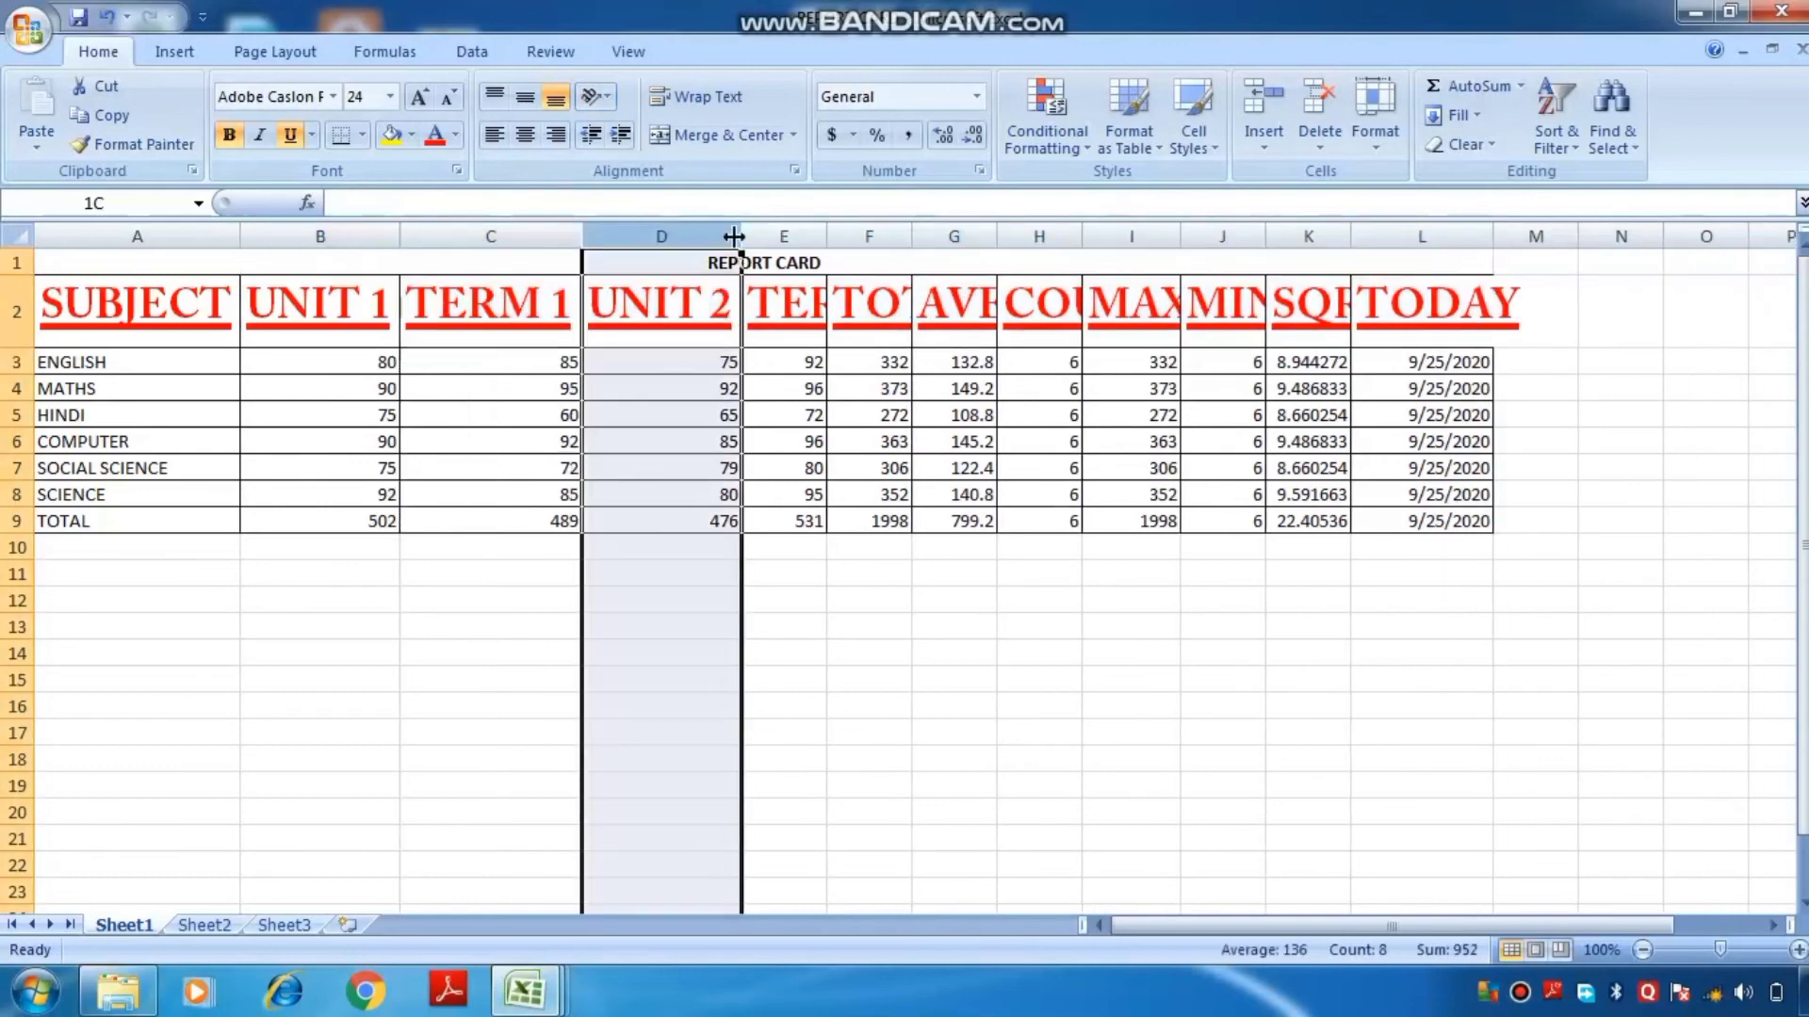
drag(831, 223, 832, 224)
double_click(832, 223)
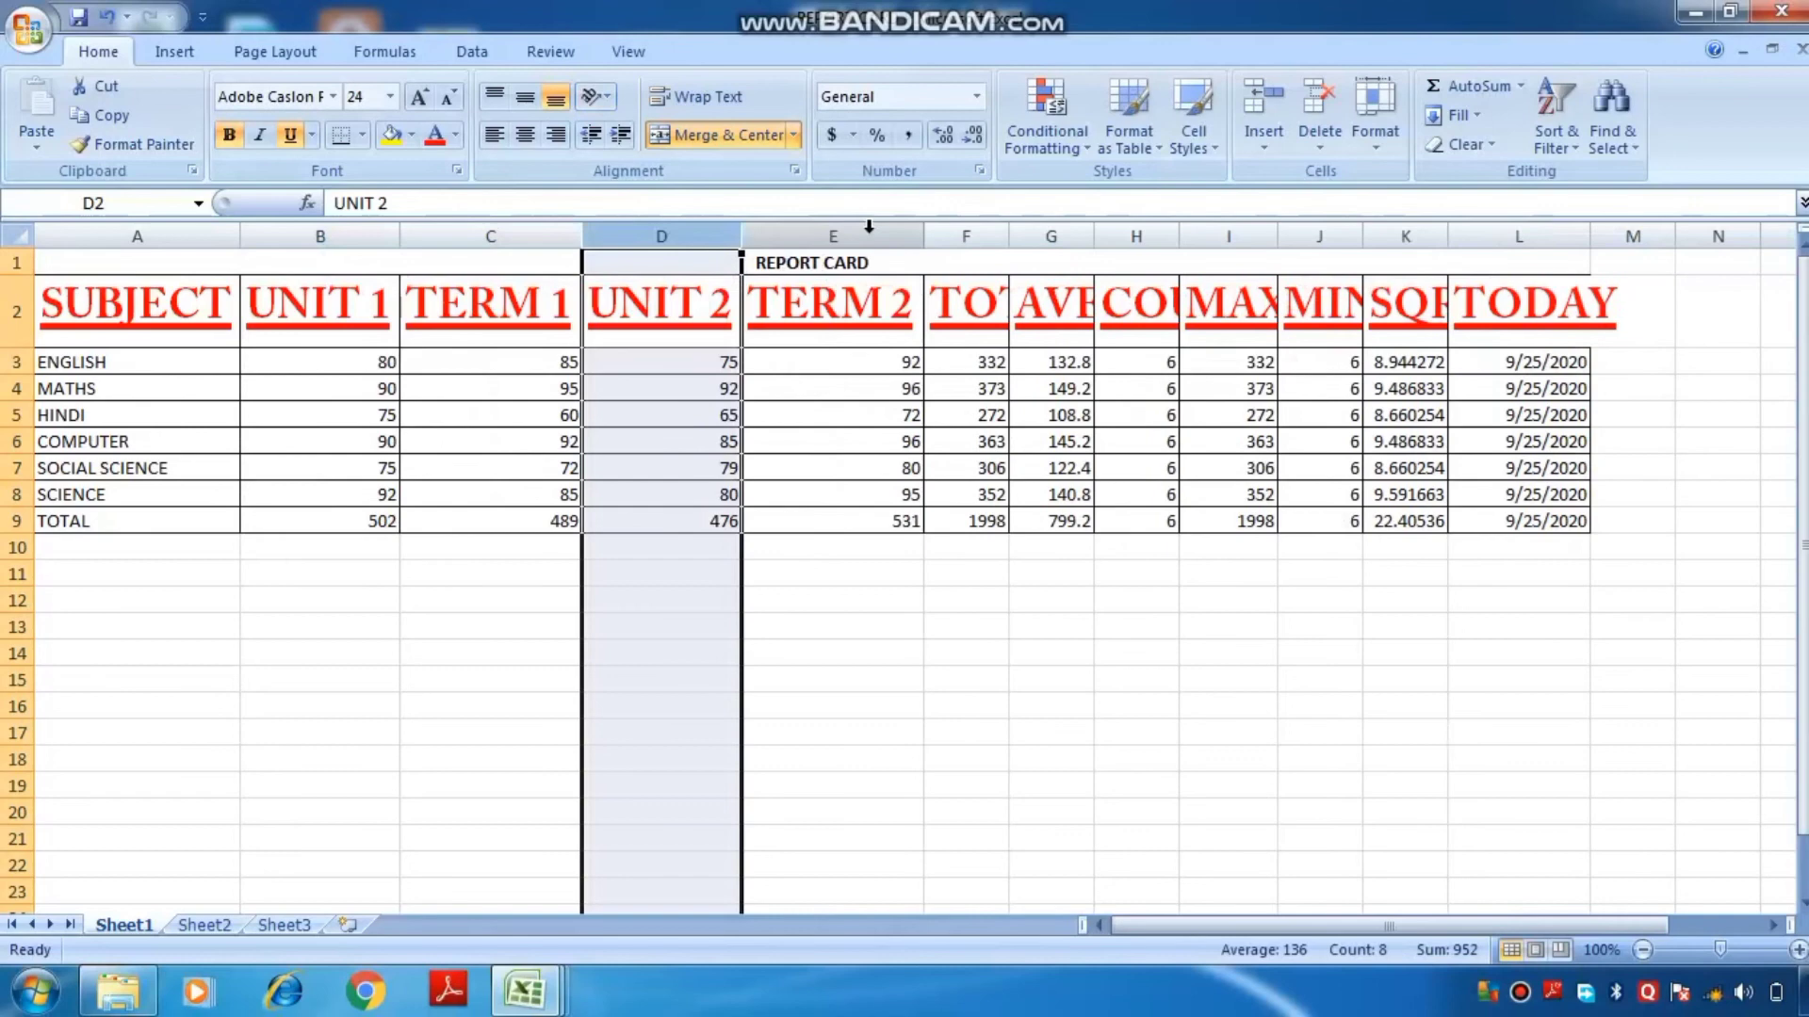
double_click(1008, 229)
double_click(1185, 234)
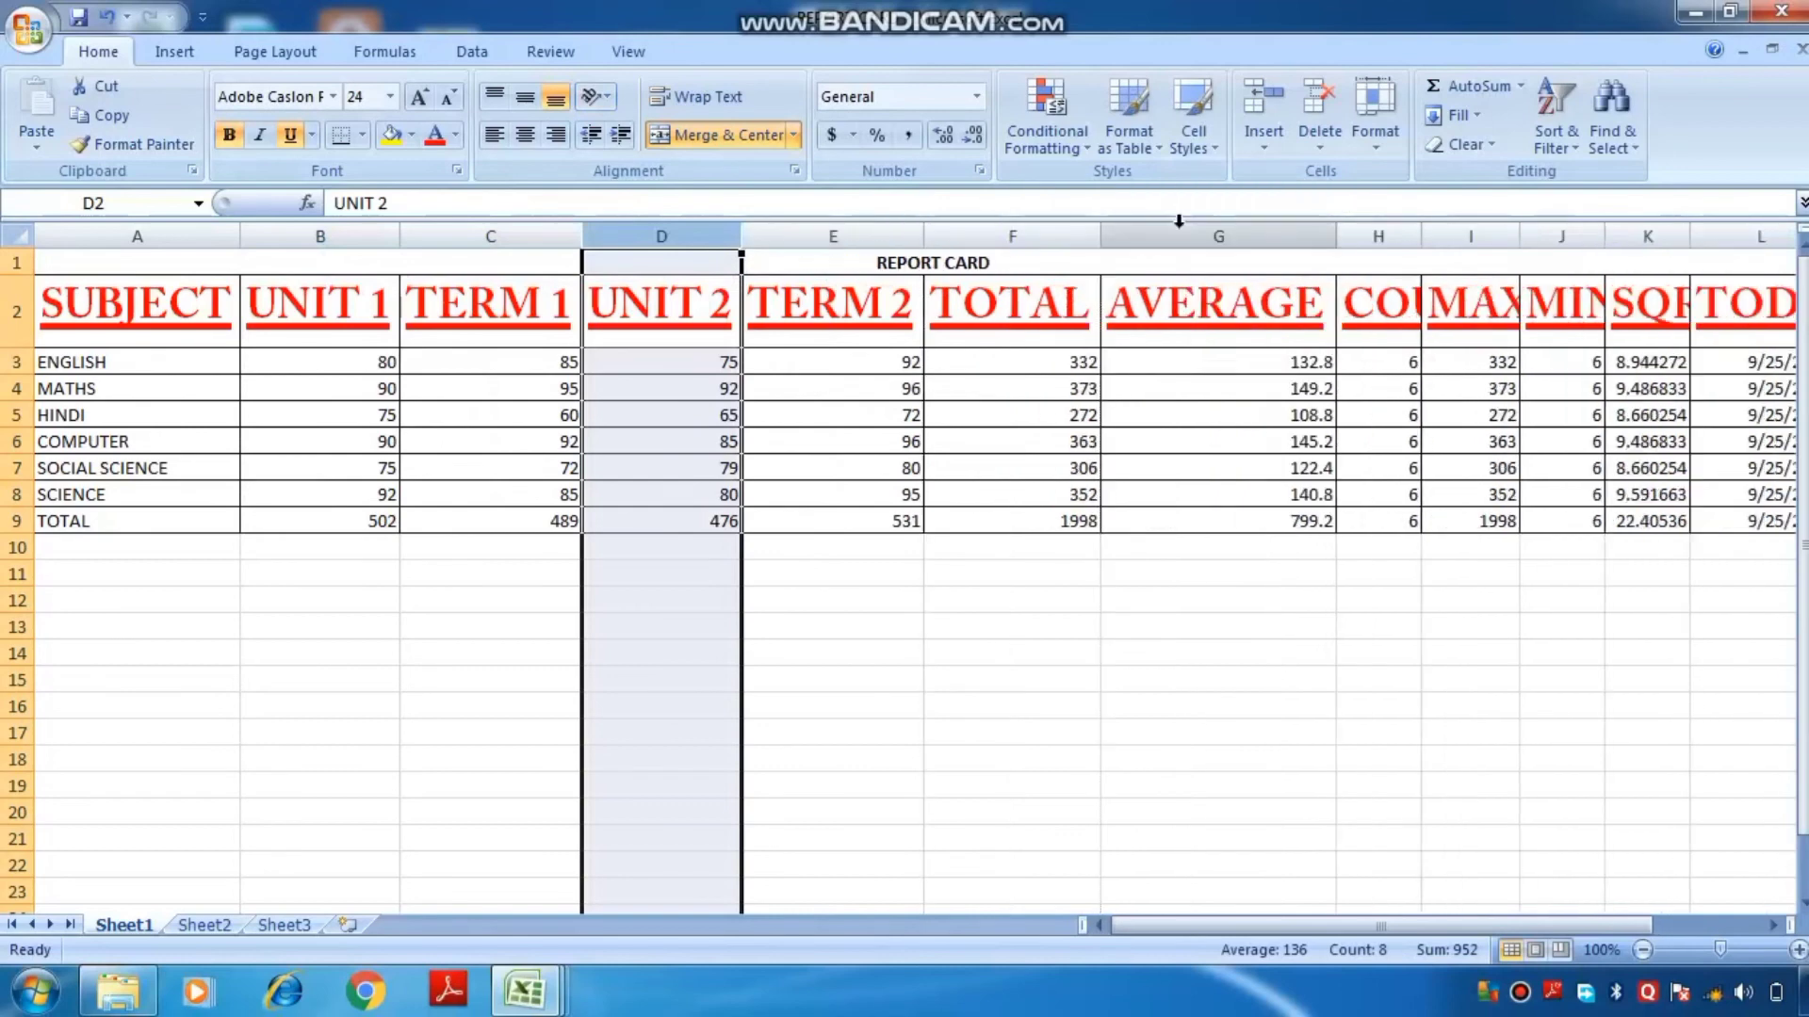
double_click(1427, 237)
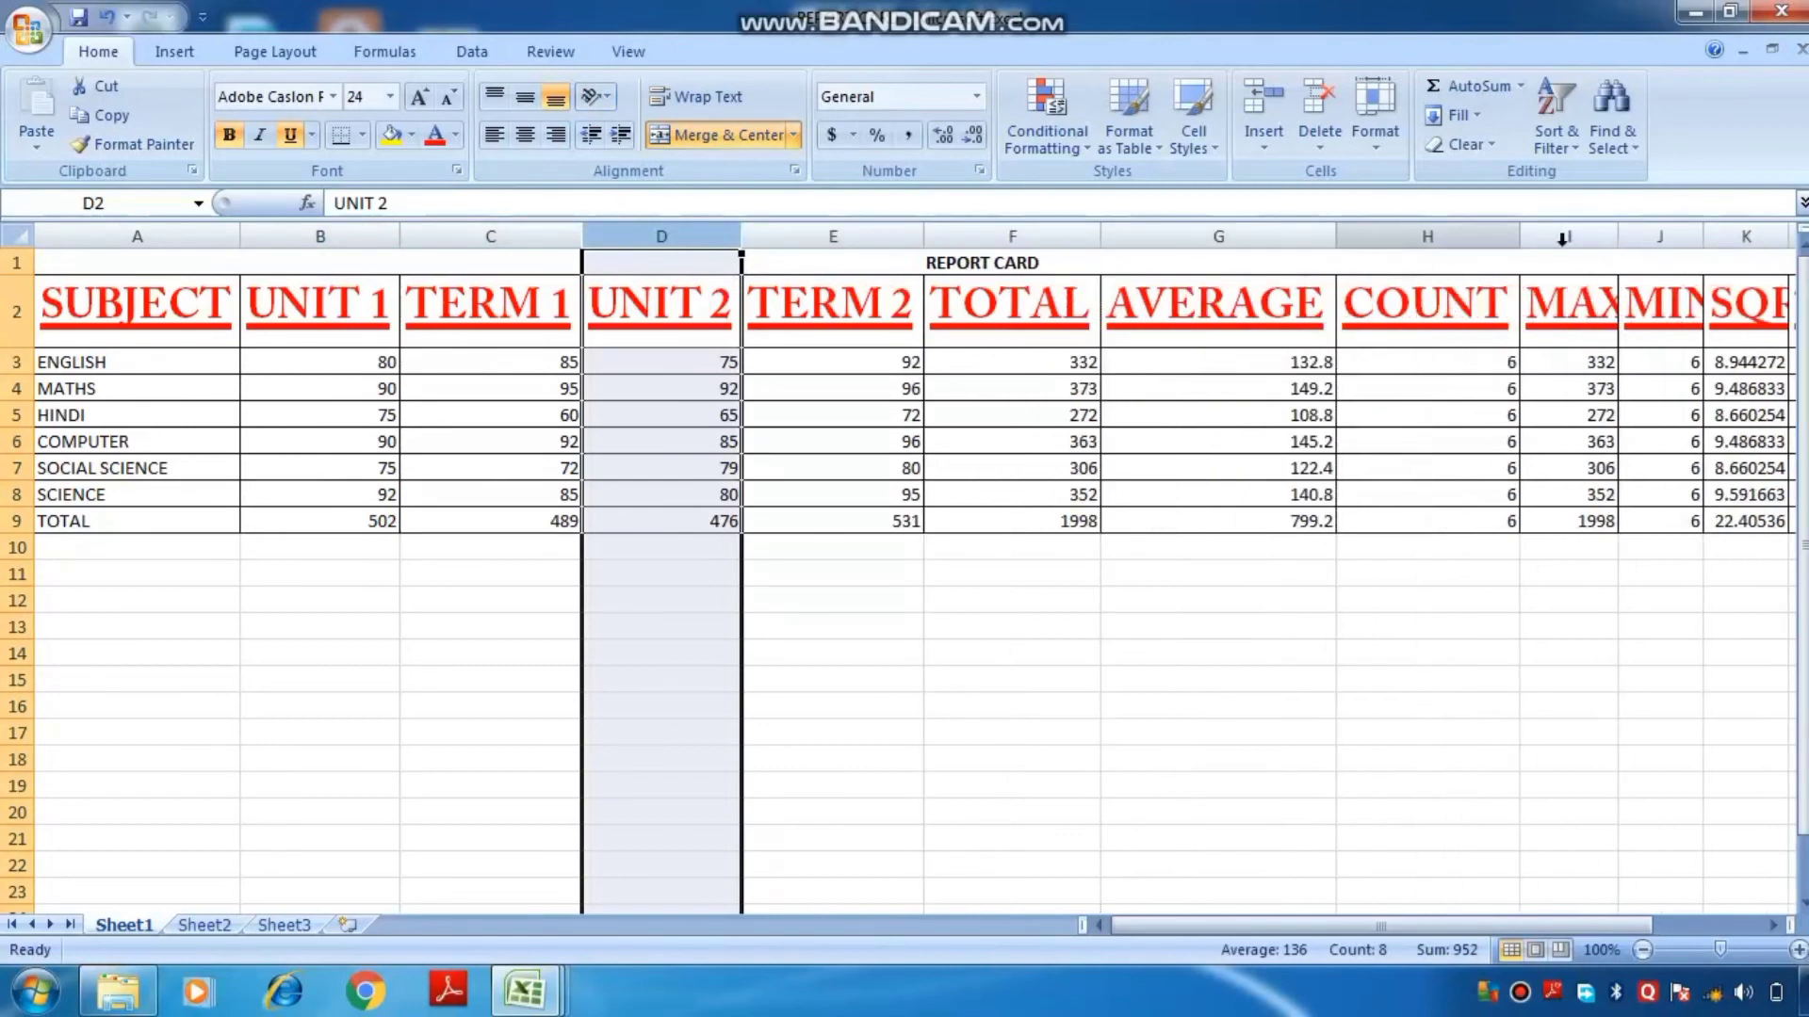
double_click(1618, 235)
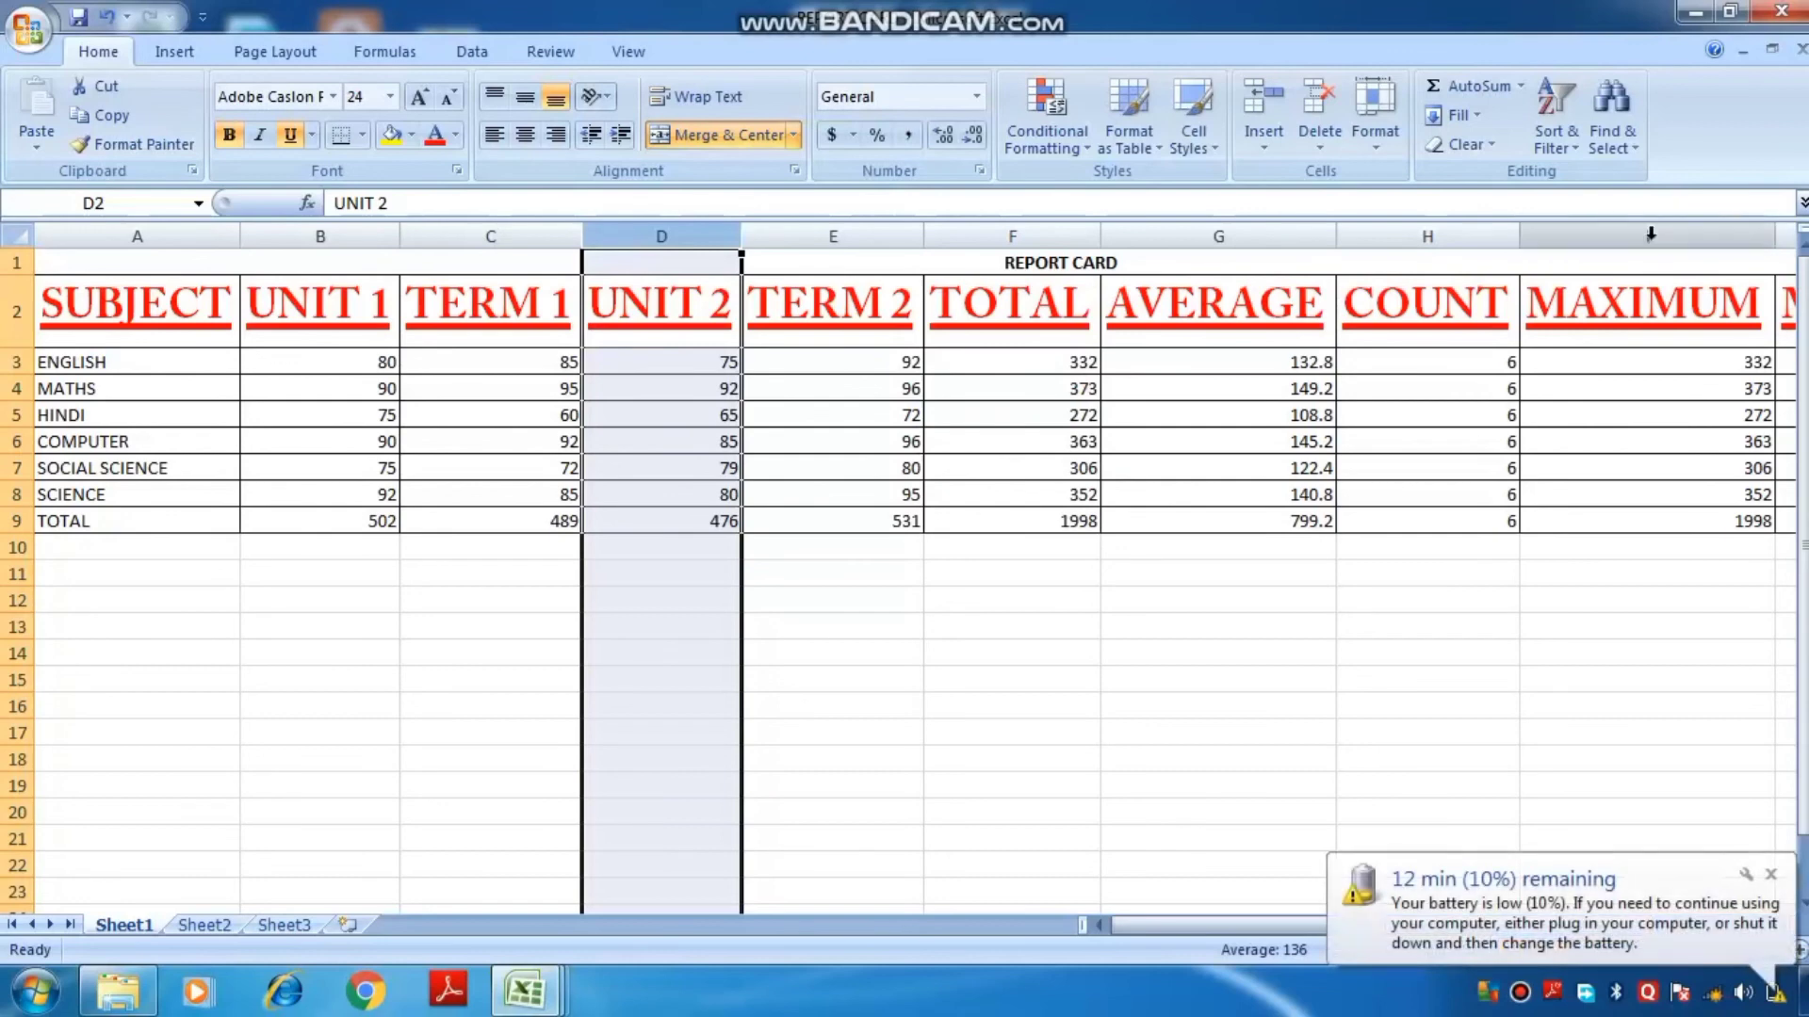
click(1771, 875)
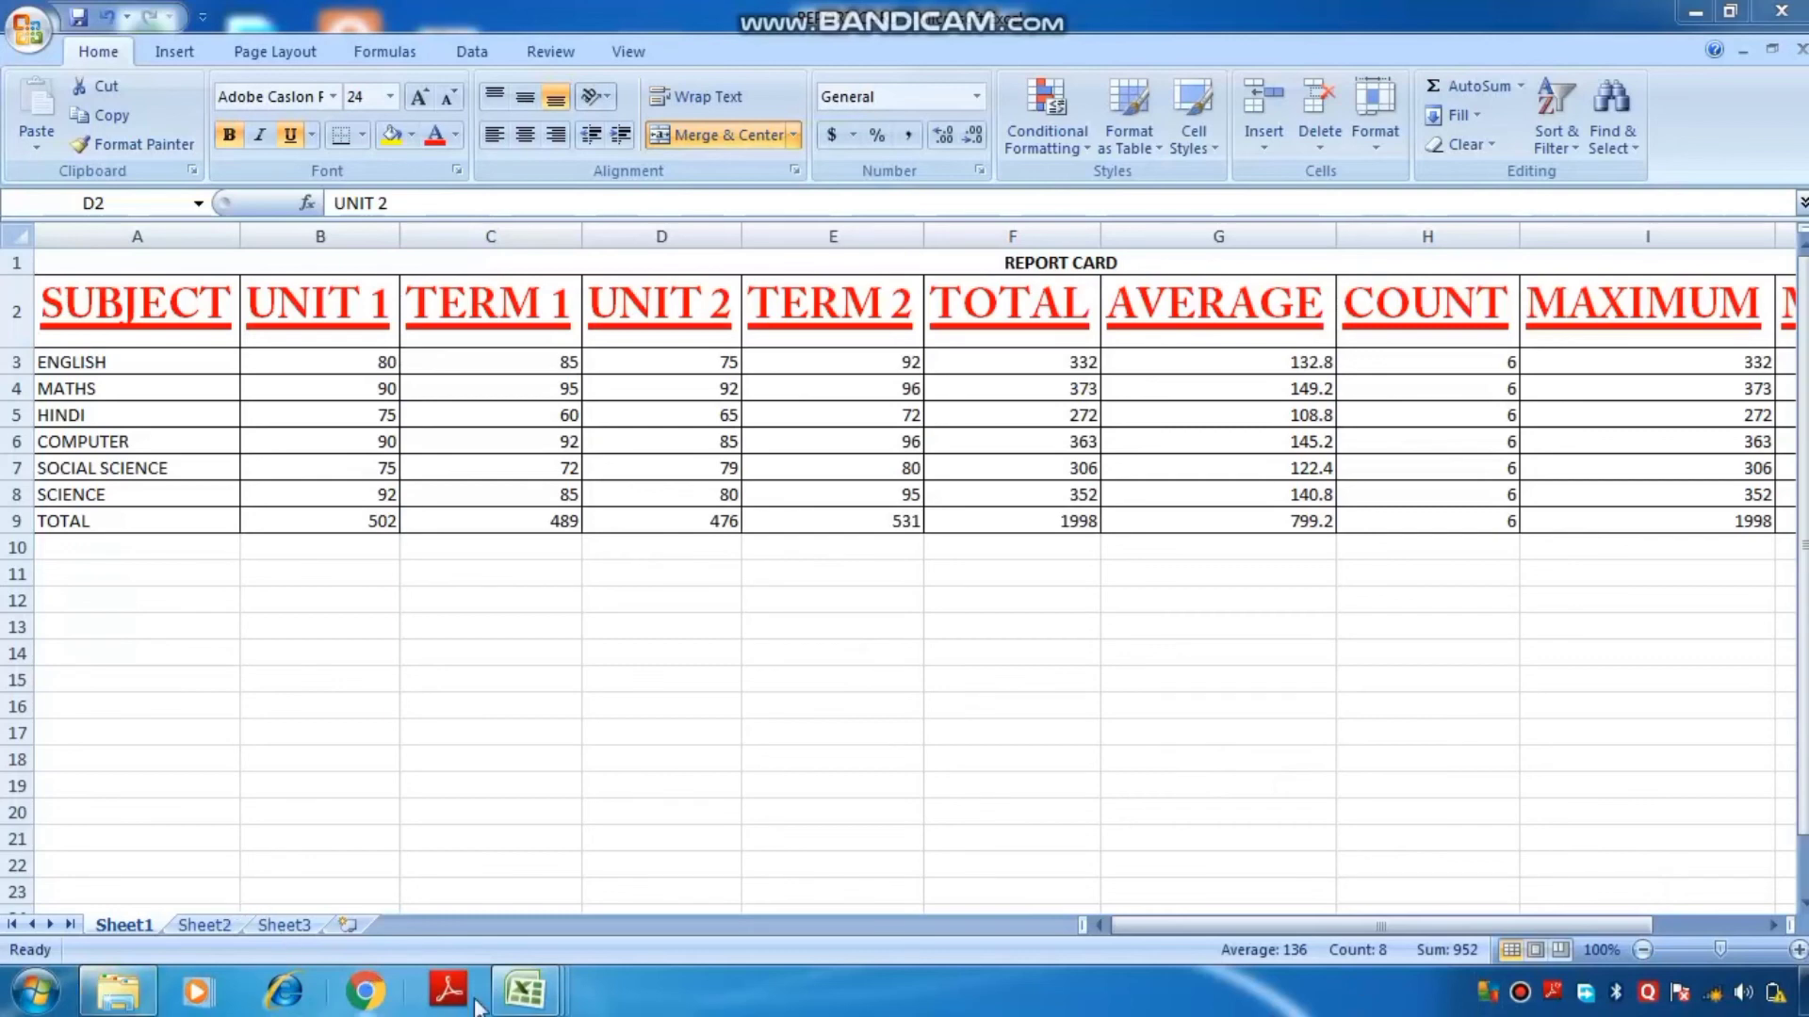
Open the recent workbook MARKSHEET3 and clear the existing cell selection.
mouse_move(526, 994)
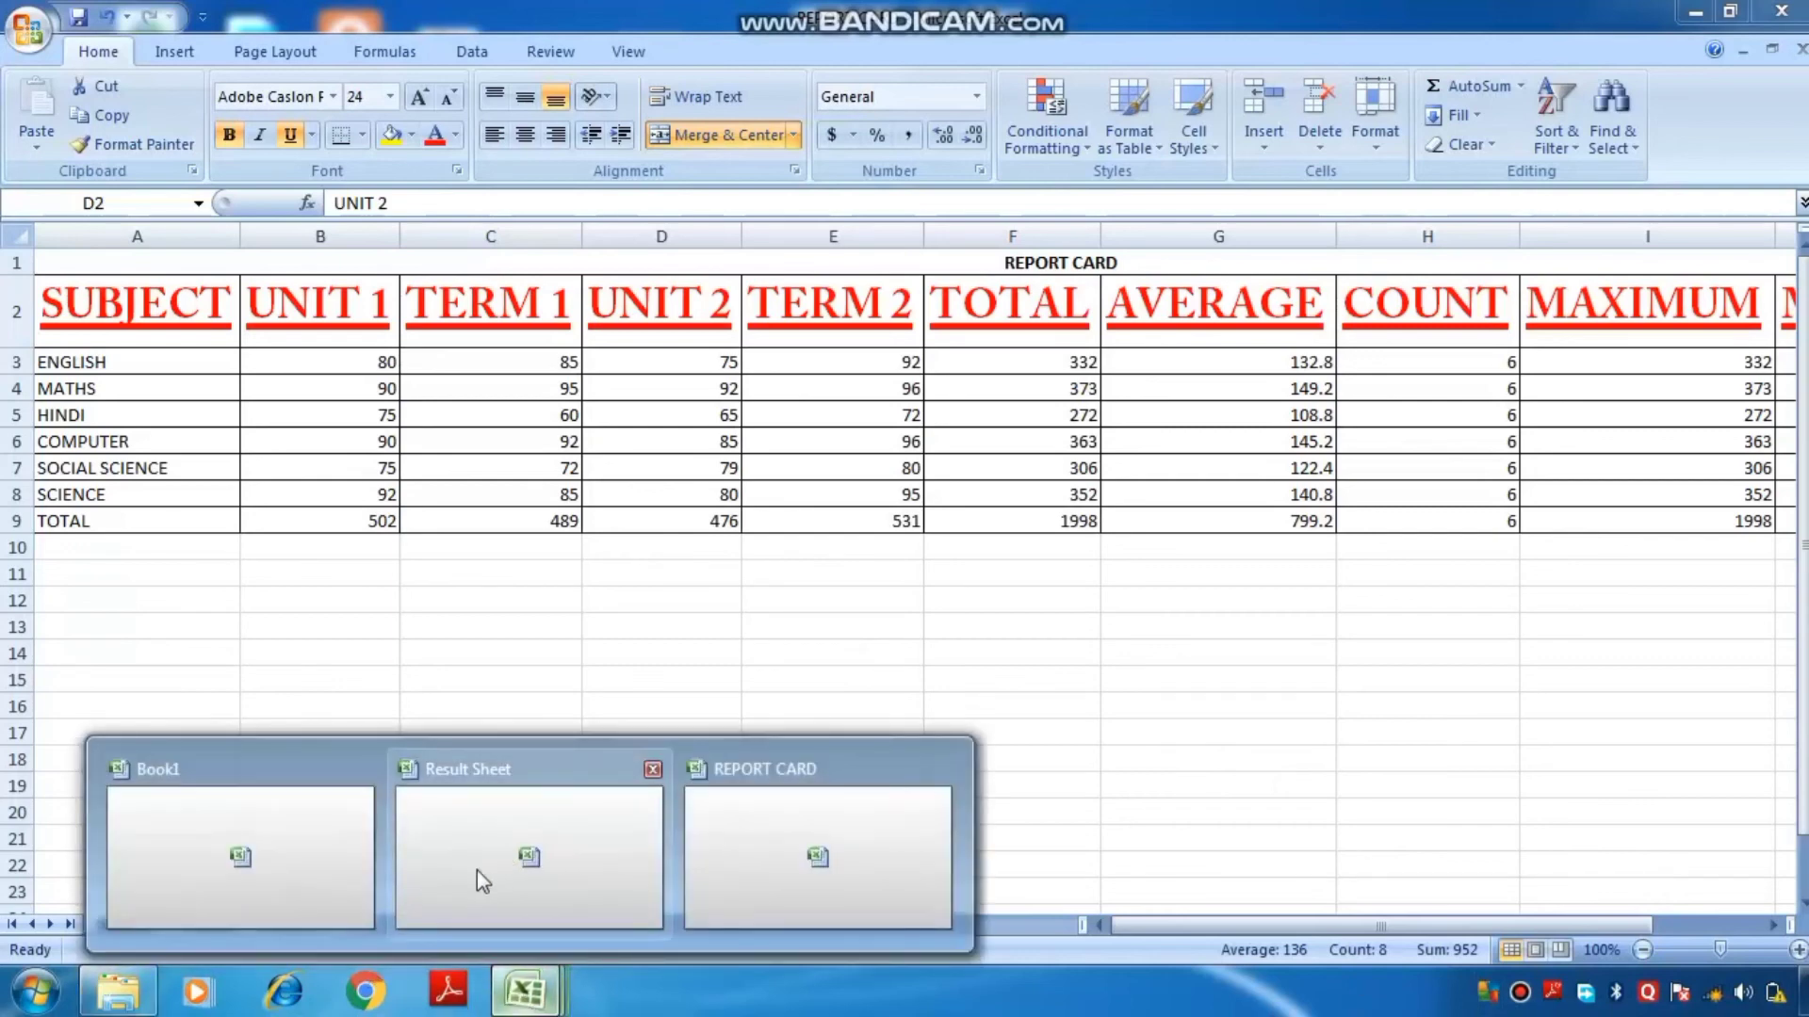
click(29, 29)
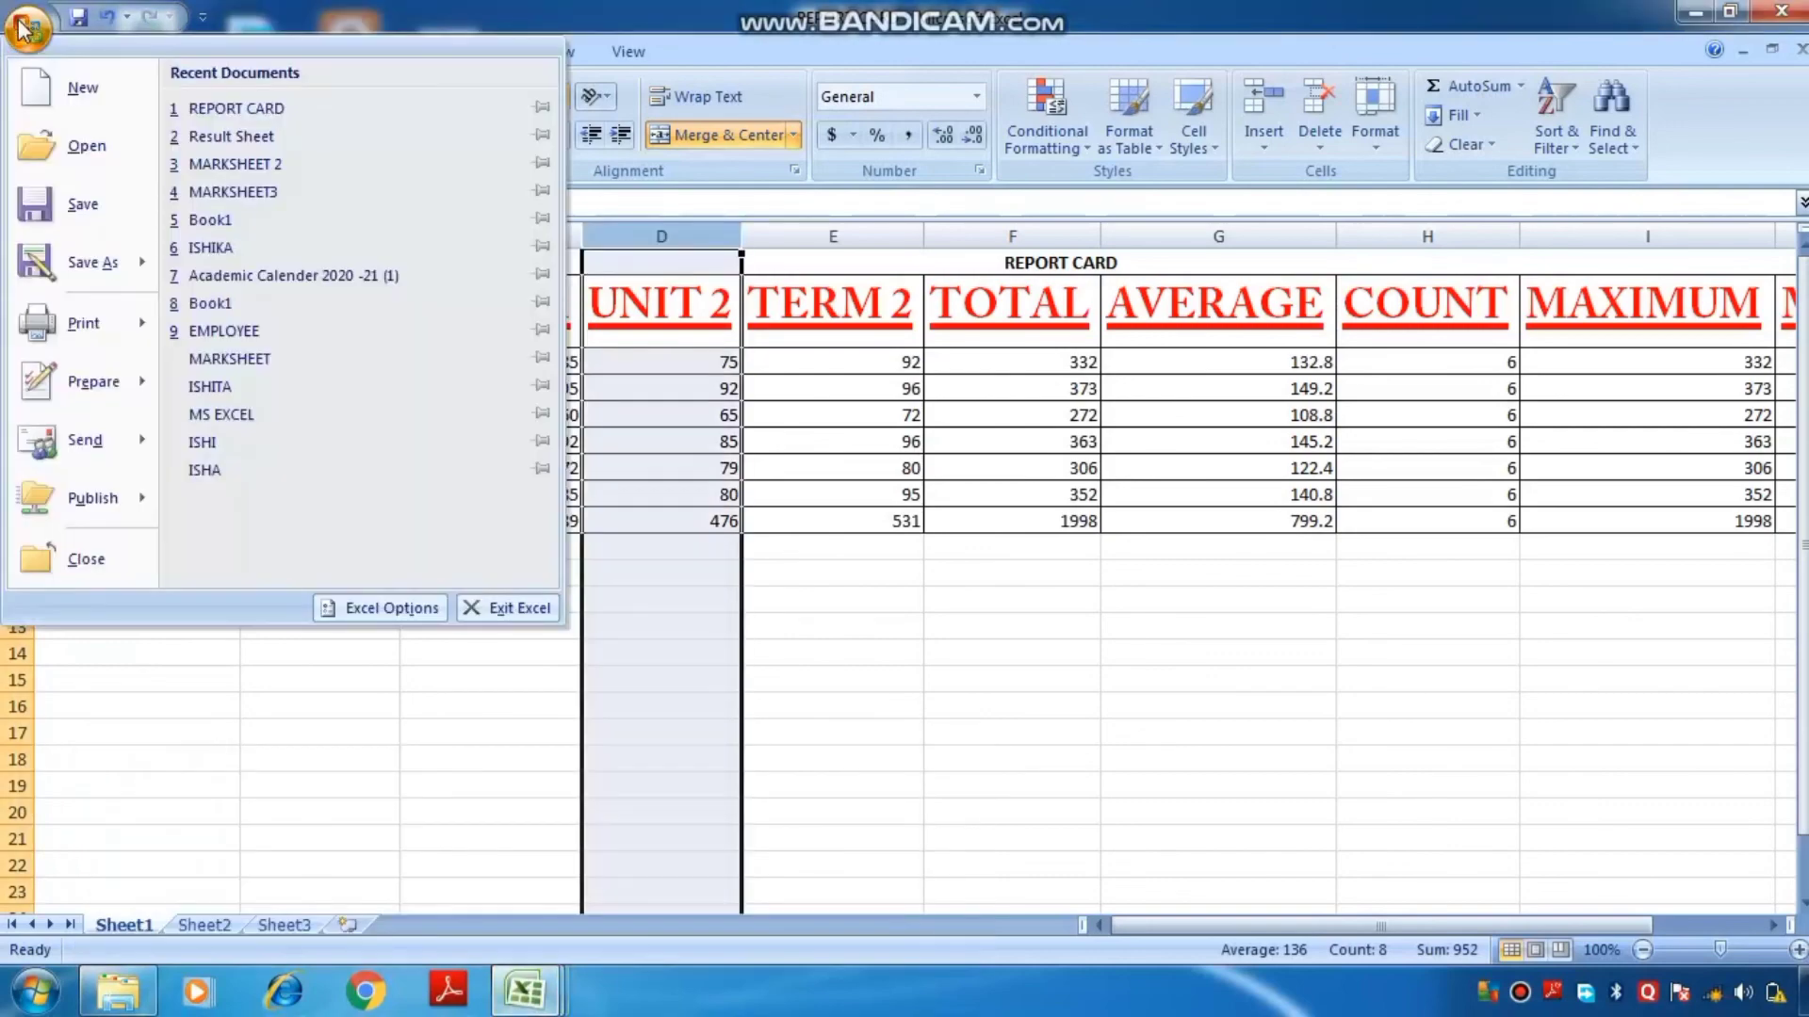
click(222, 193)
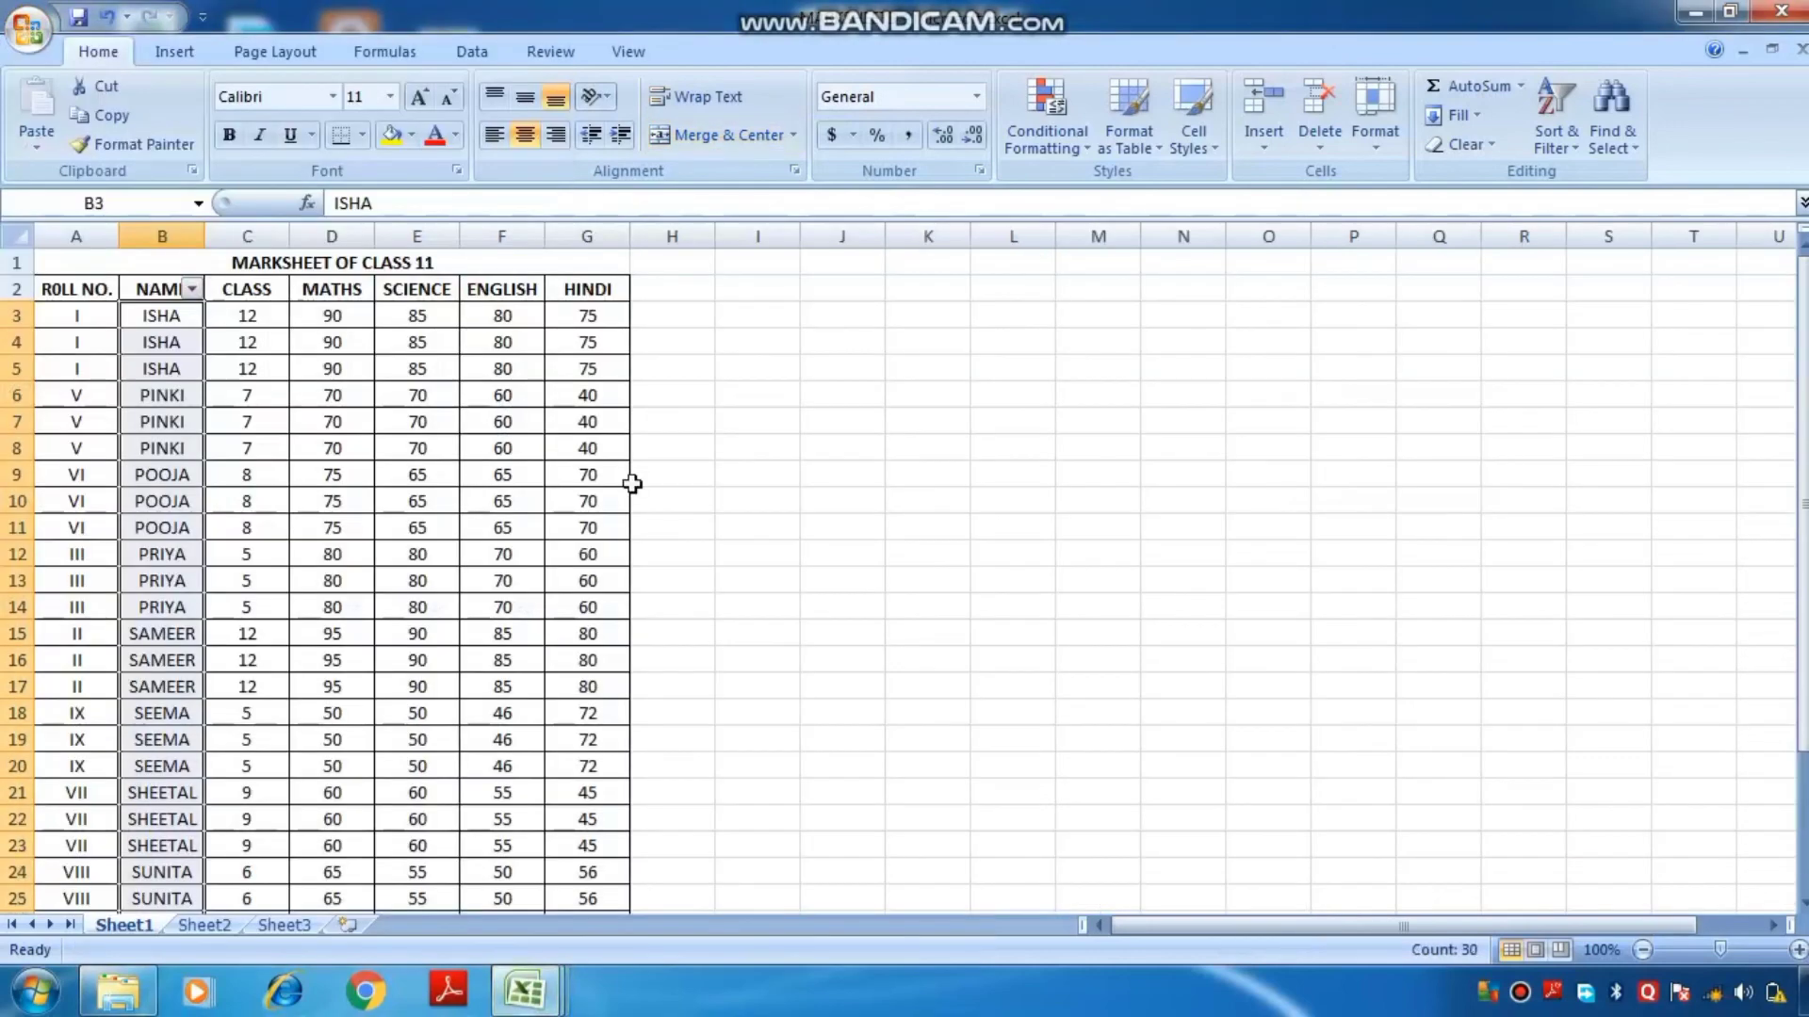
click(891, 529)
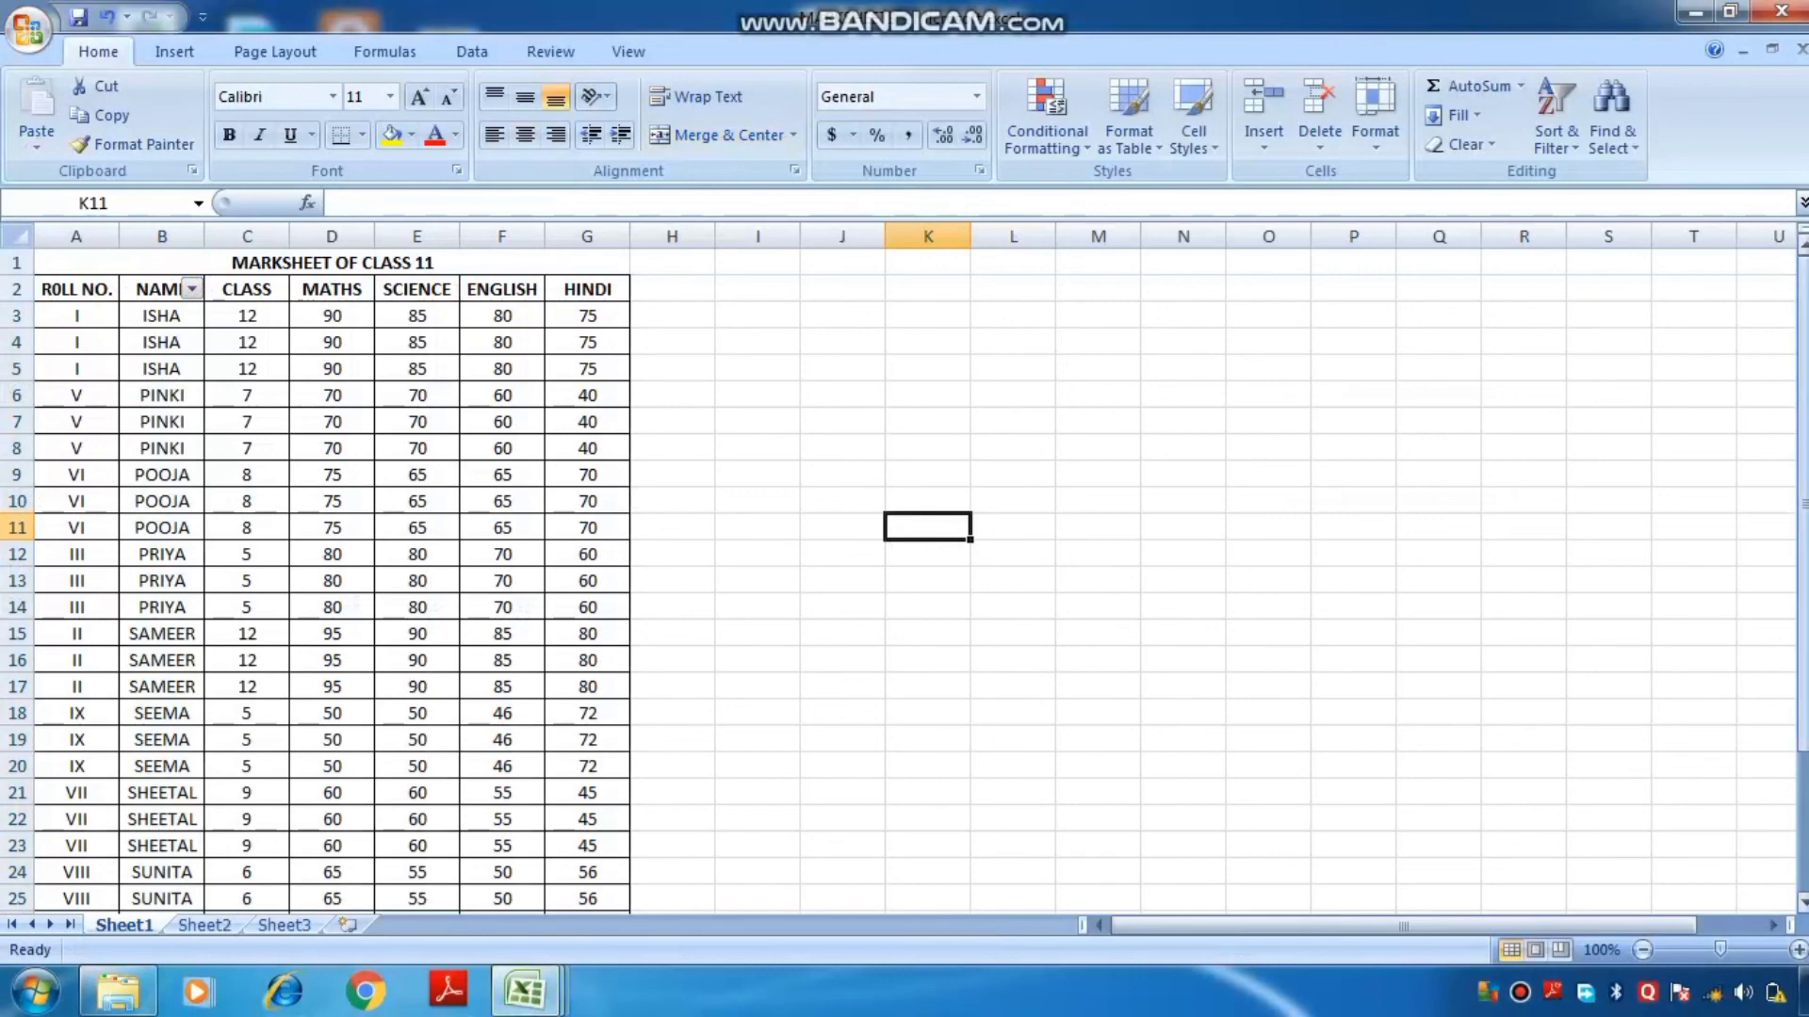
mouse_move(1805, 355)
mouse_down()
mouse_move(1804, 386)
mouse_move(1806, 355)
mouse_up()
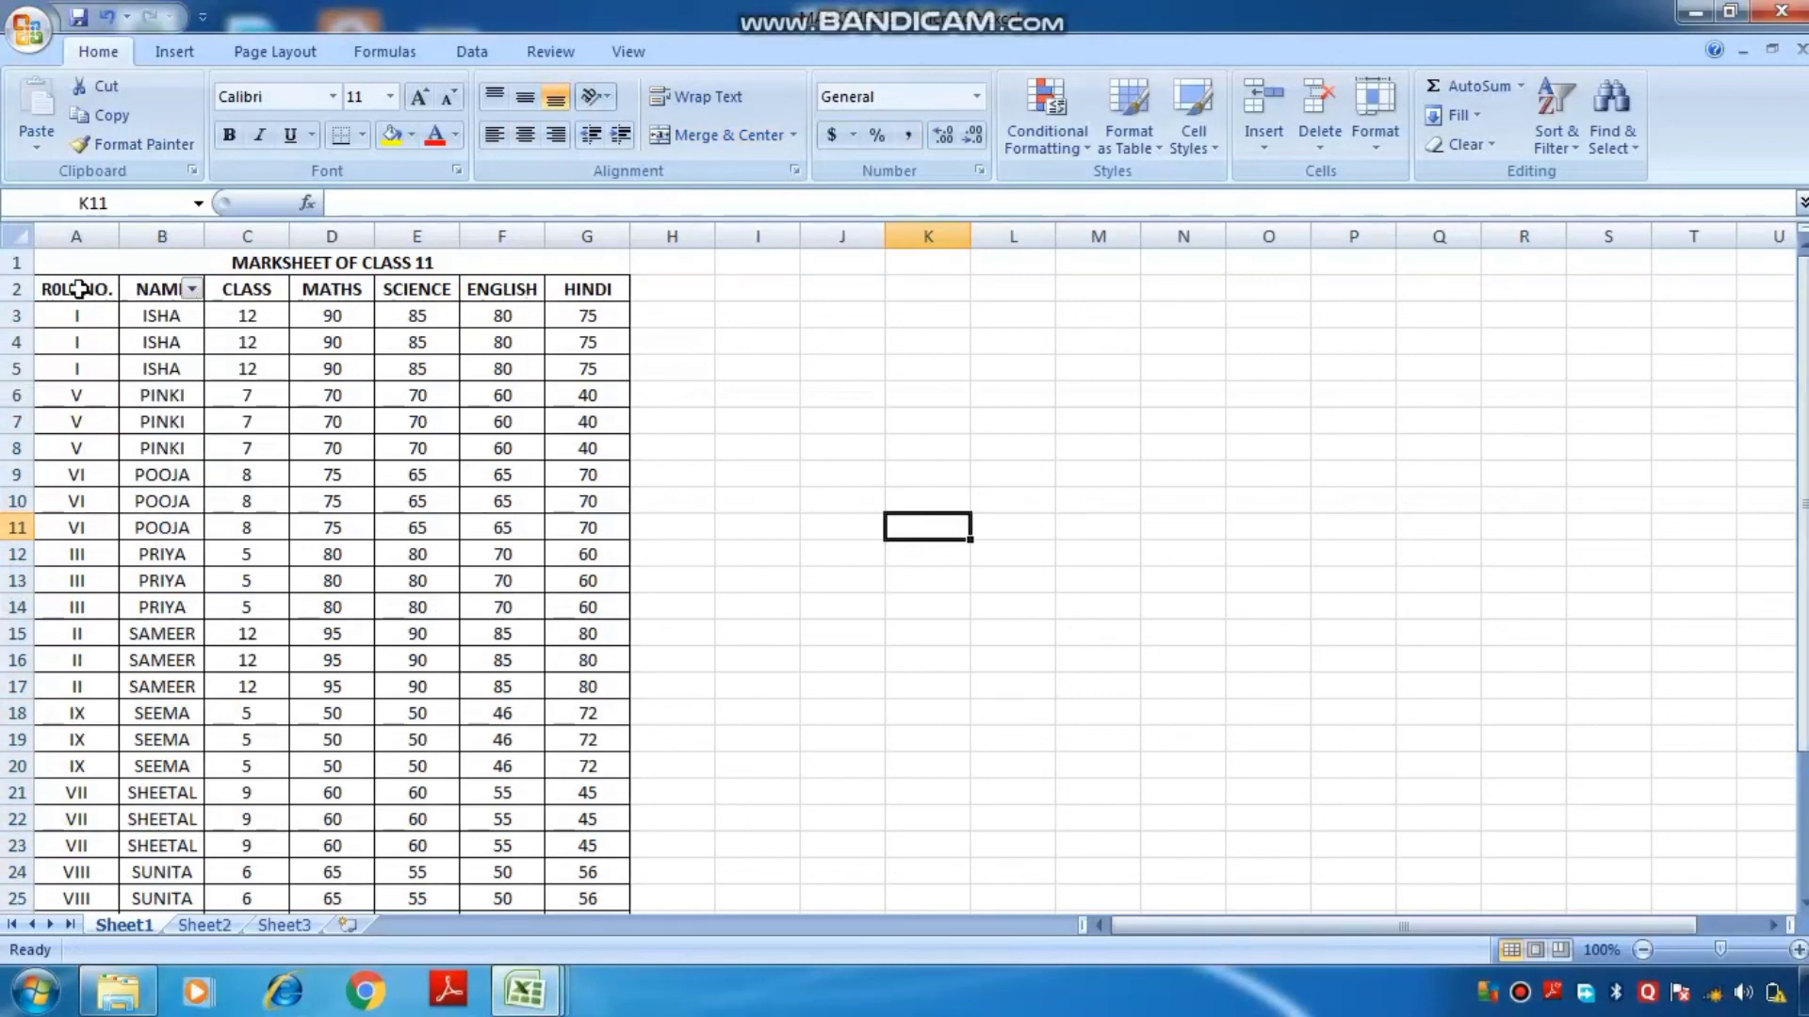
Apply a Thick Box Border around the marksheet table in cells A2 to G32.
drag(58, 288, 587, 878)
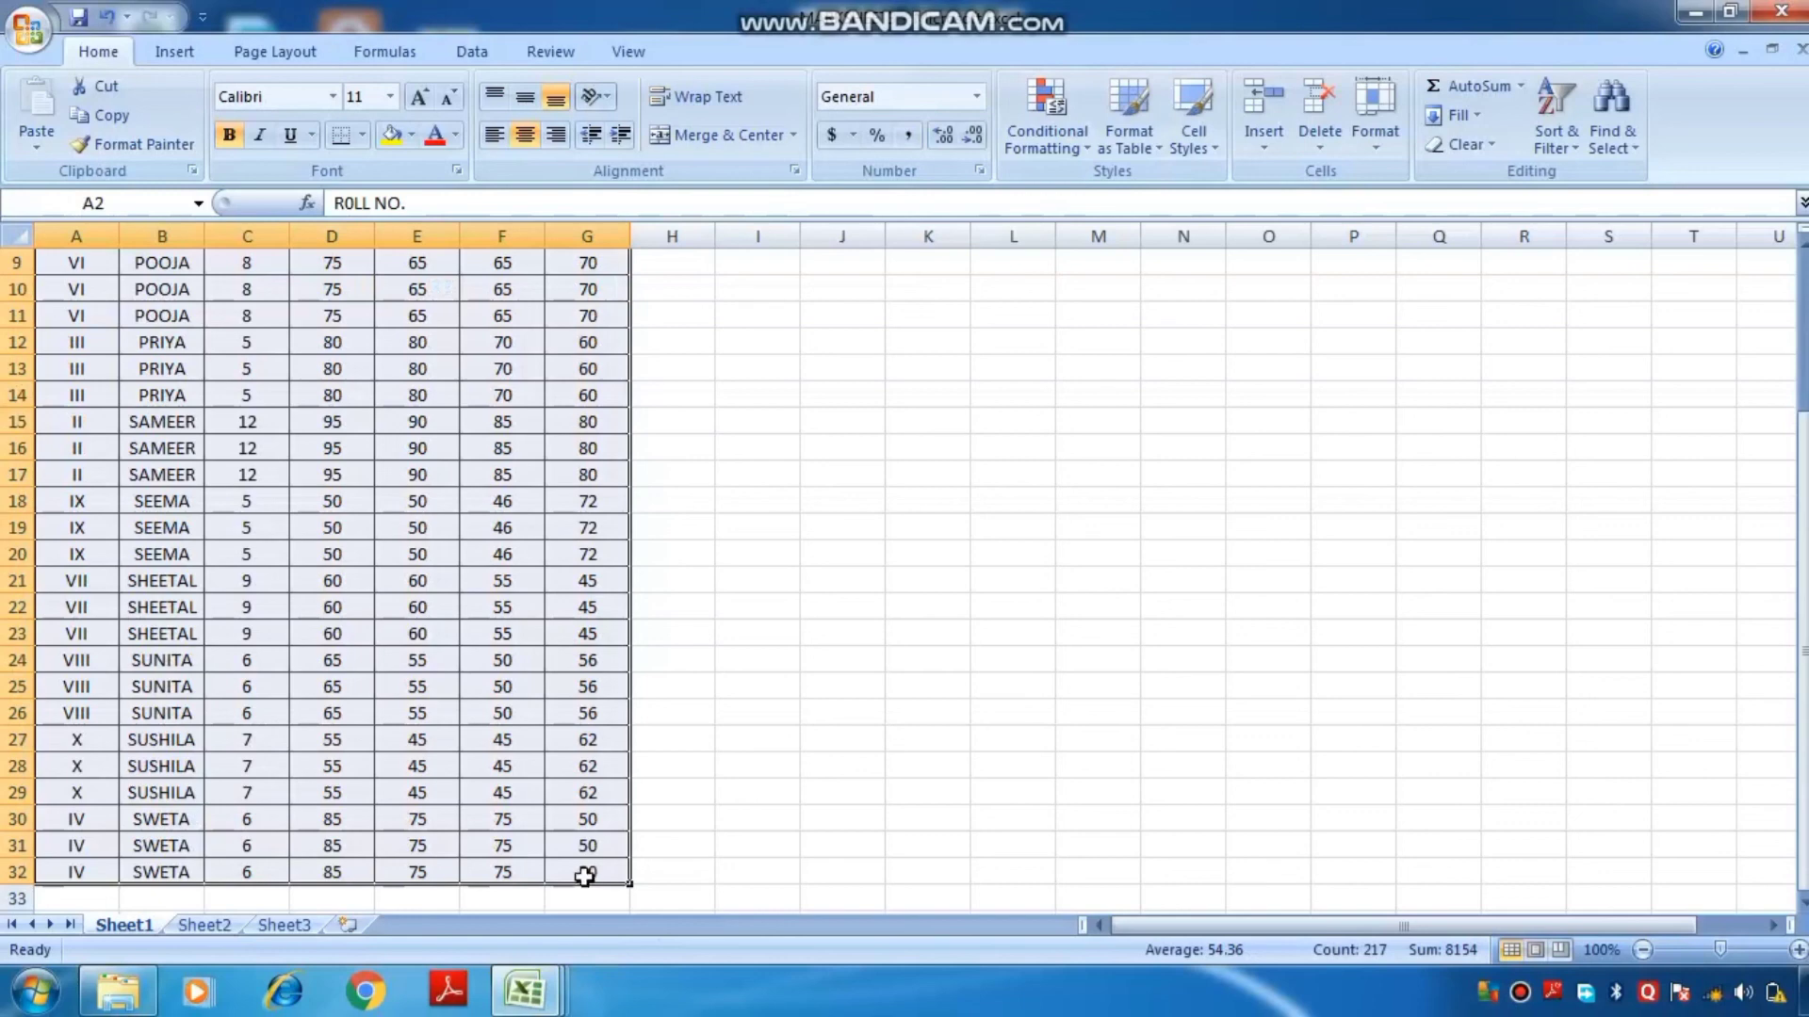
click(363, 137)
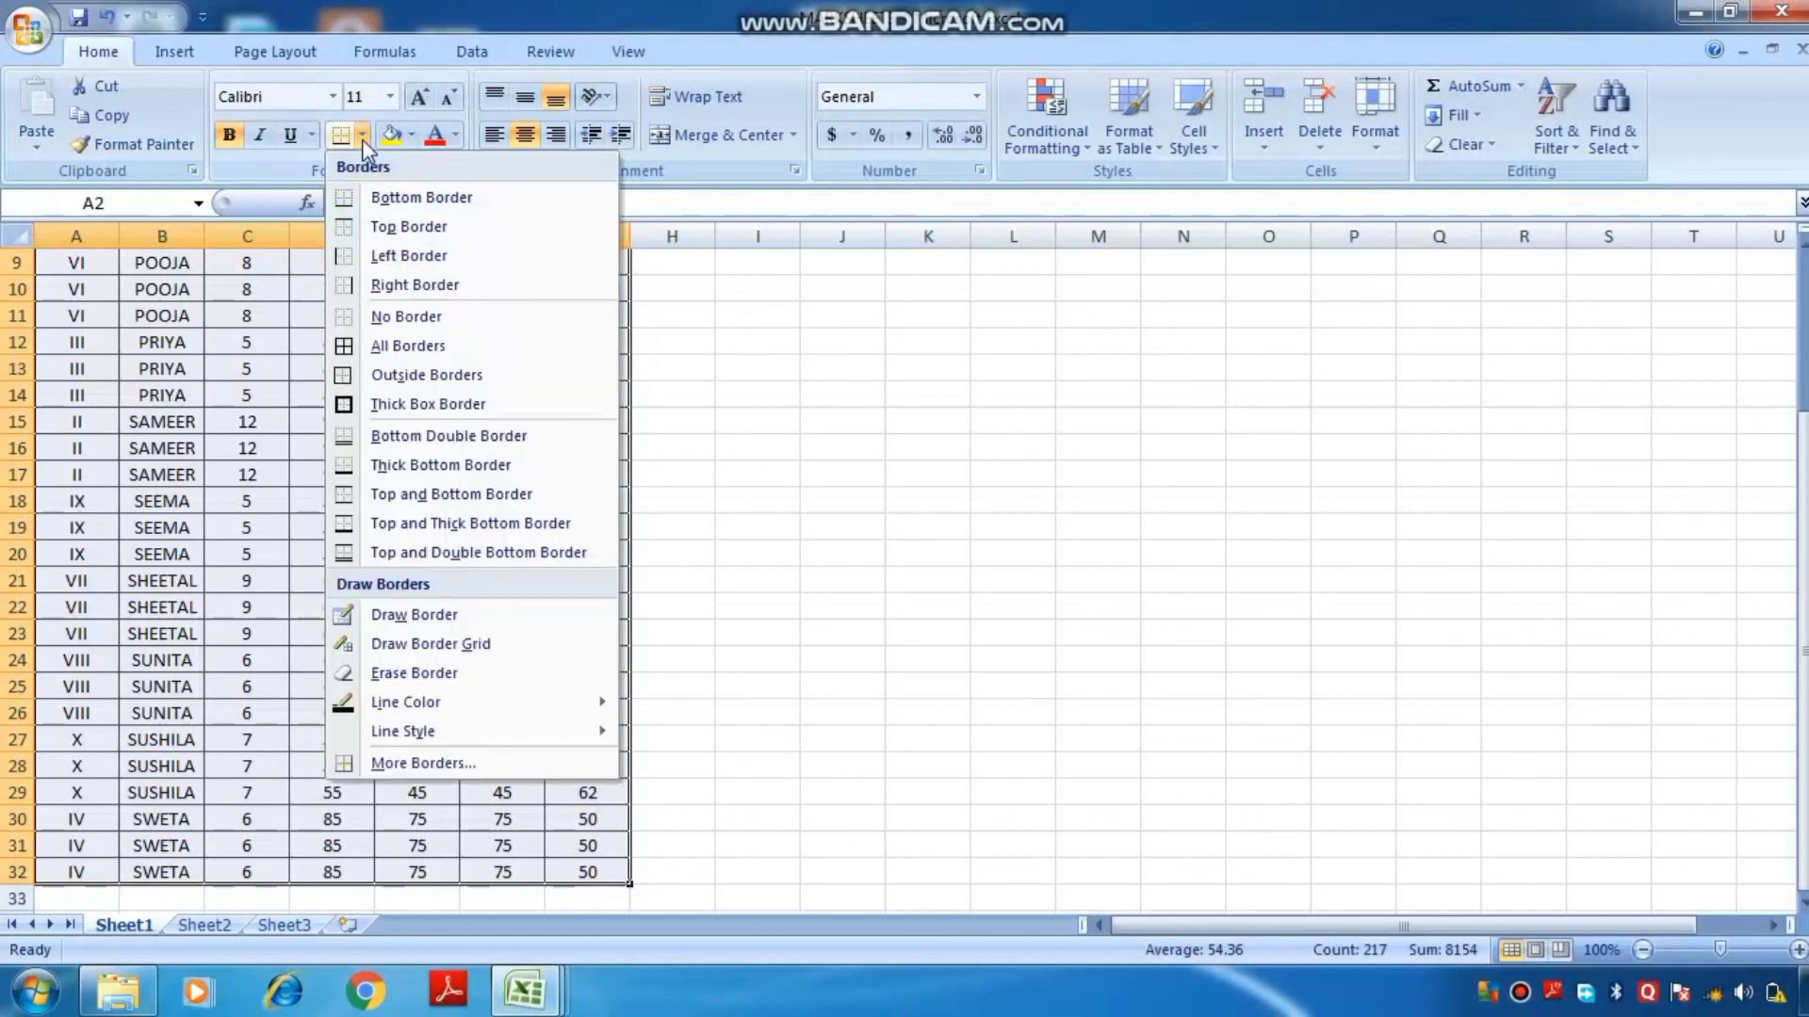
click(415, 405)
click(812, 509)
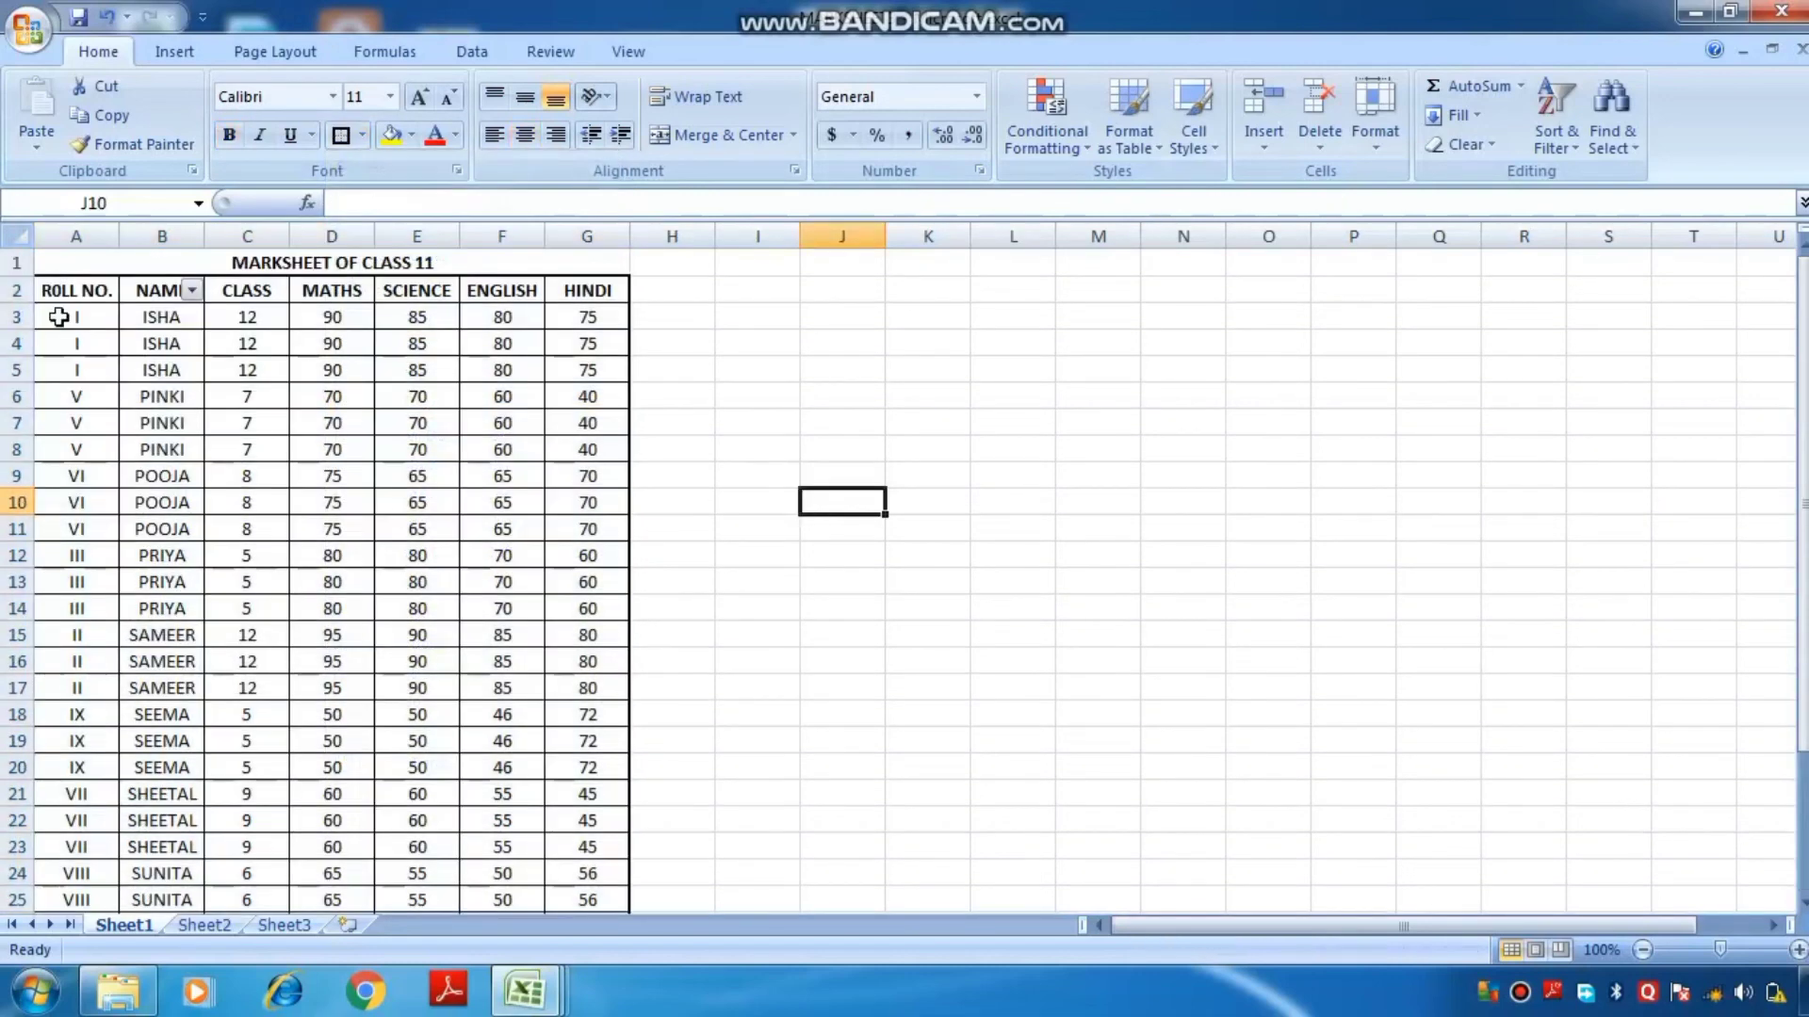
Remove all borders from the marksheet title and table in cells A1 to G32.
drag(58, 294, 313, 564)
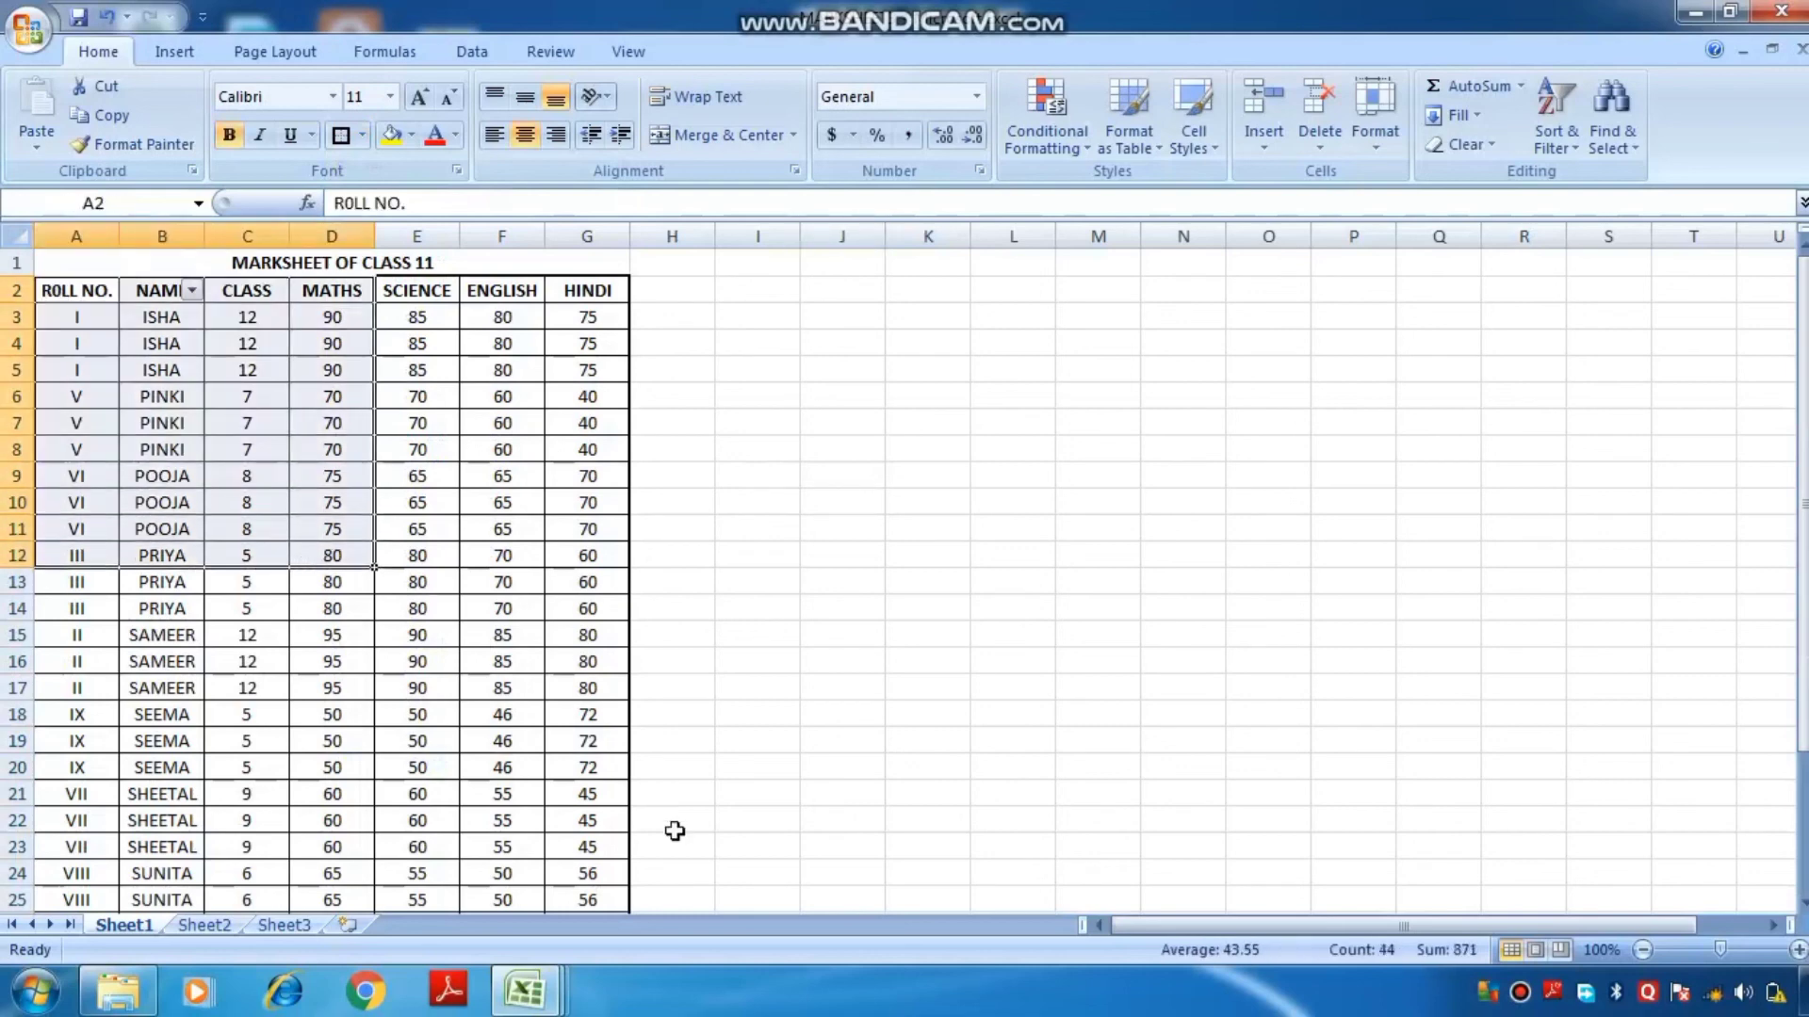
click(758, 609)
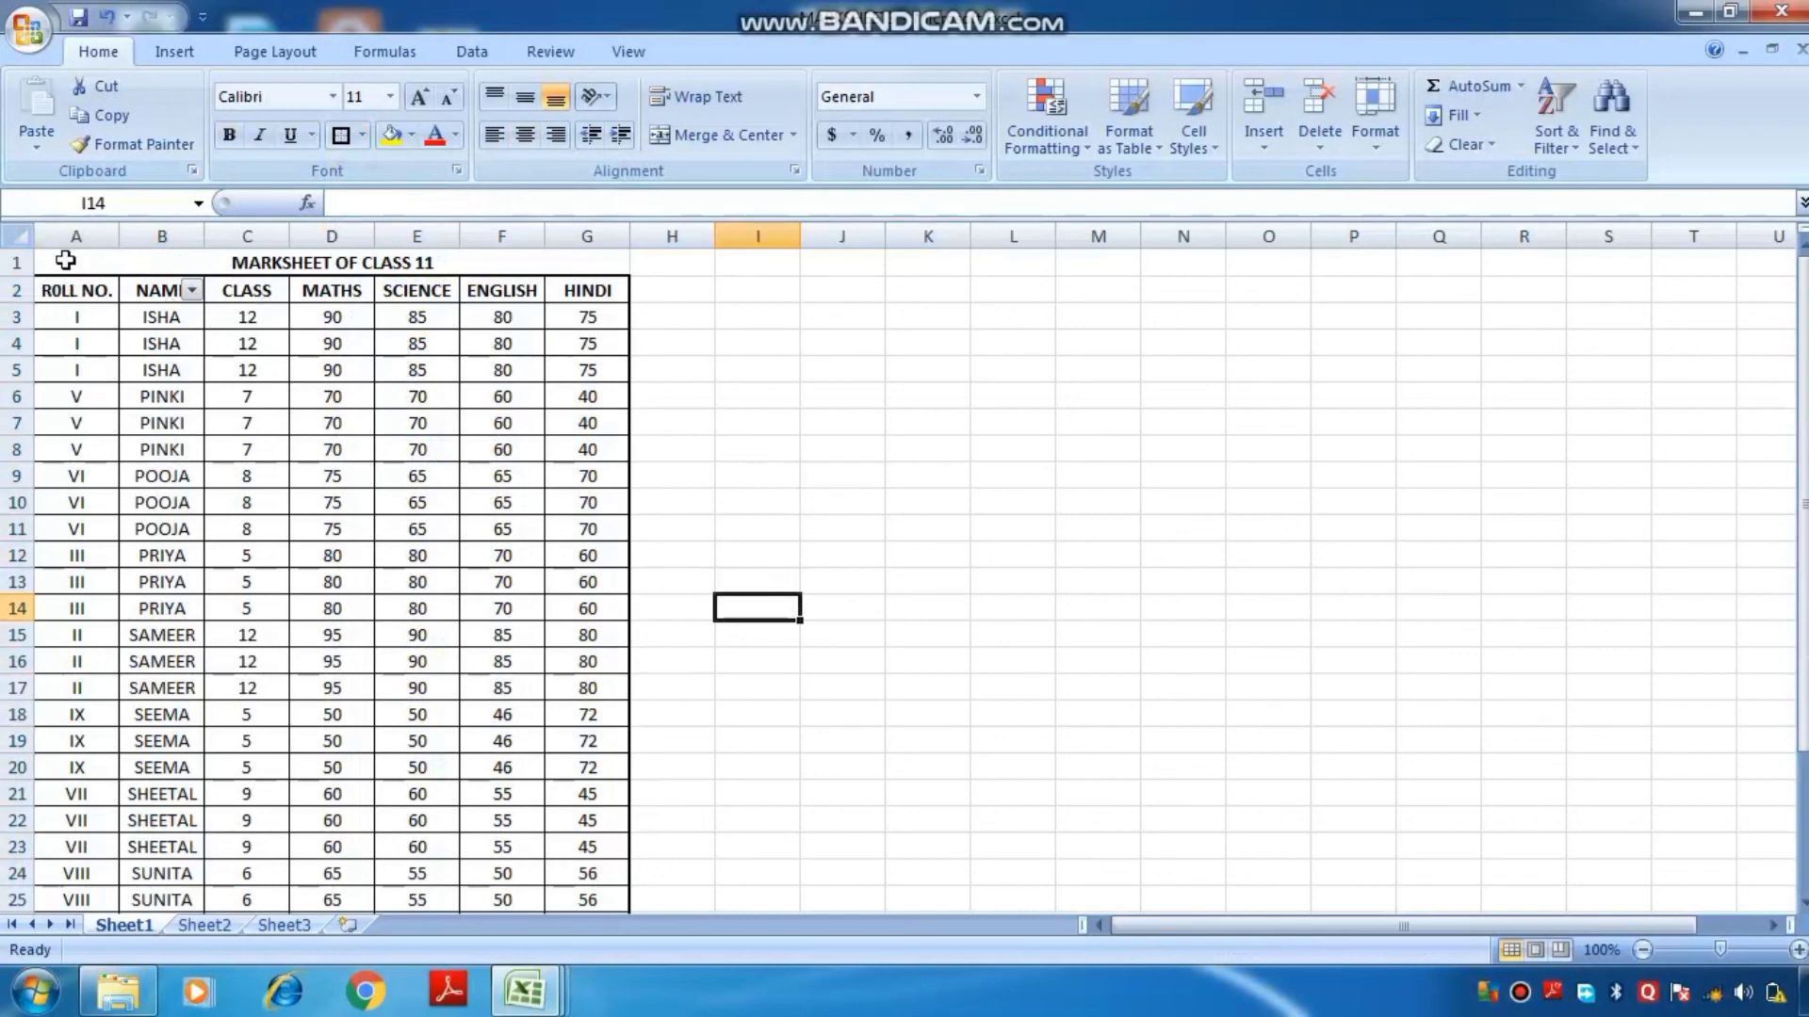
drag(65, 260, 456, 848)
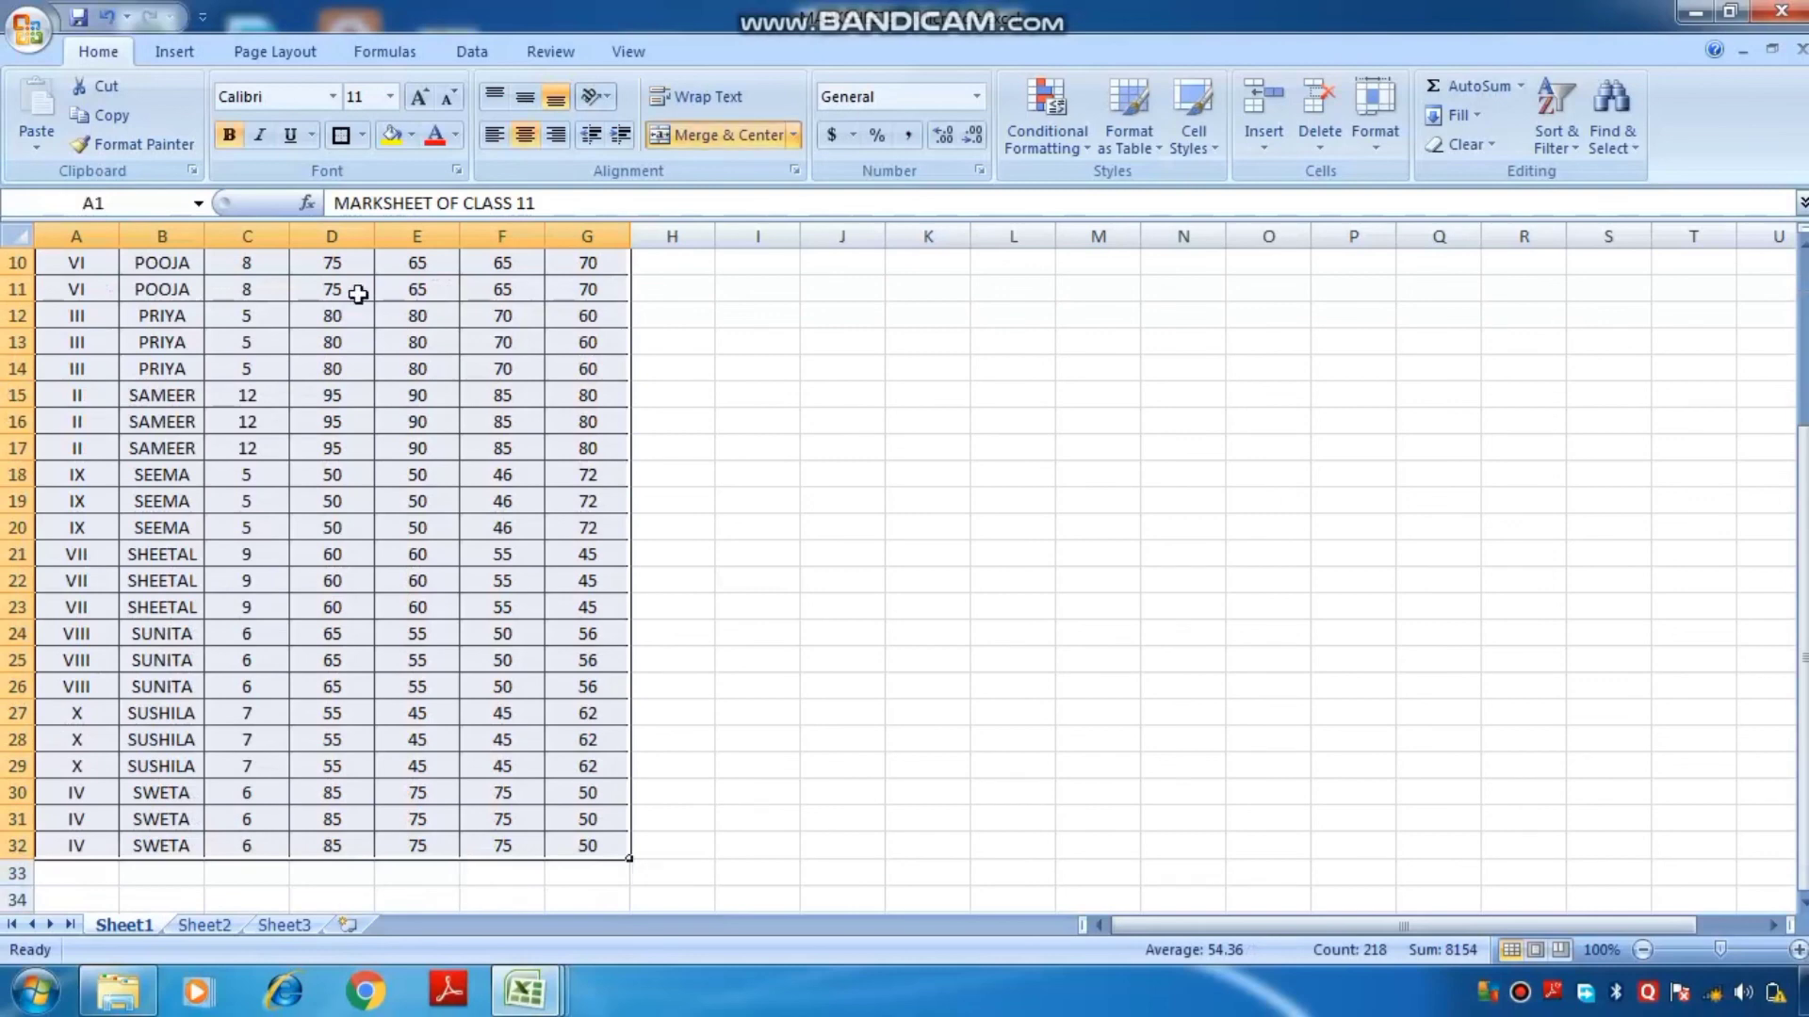
click(362, 135)
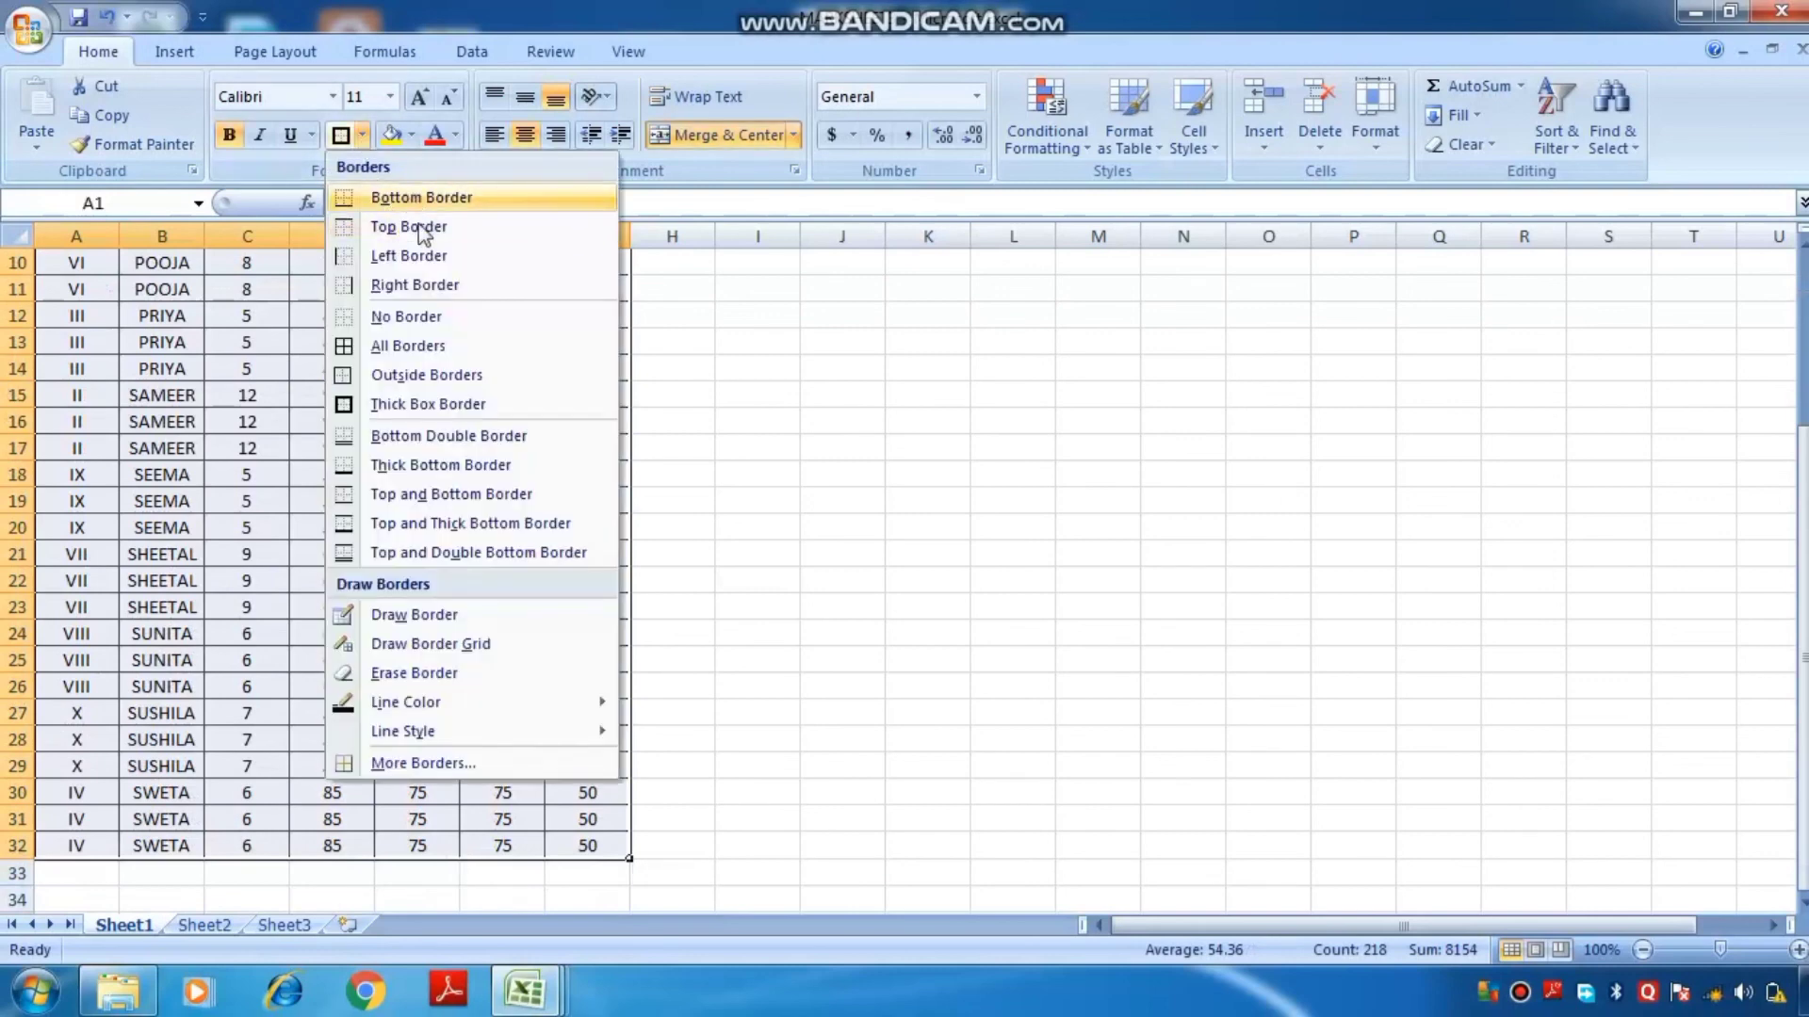
click(472, 317)
scroll(820, 339, up, 3)
click(823, 451)
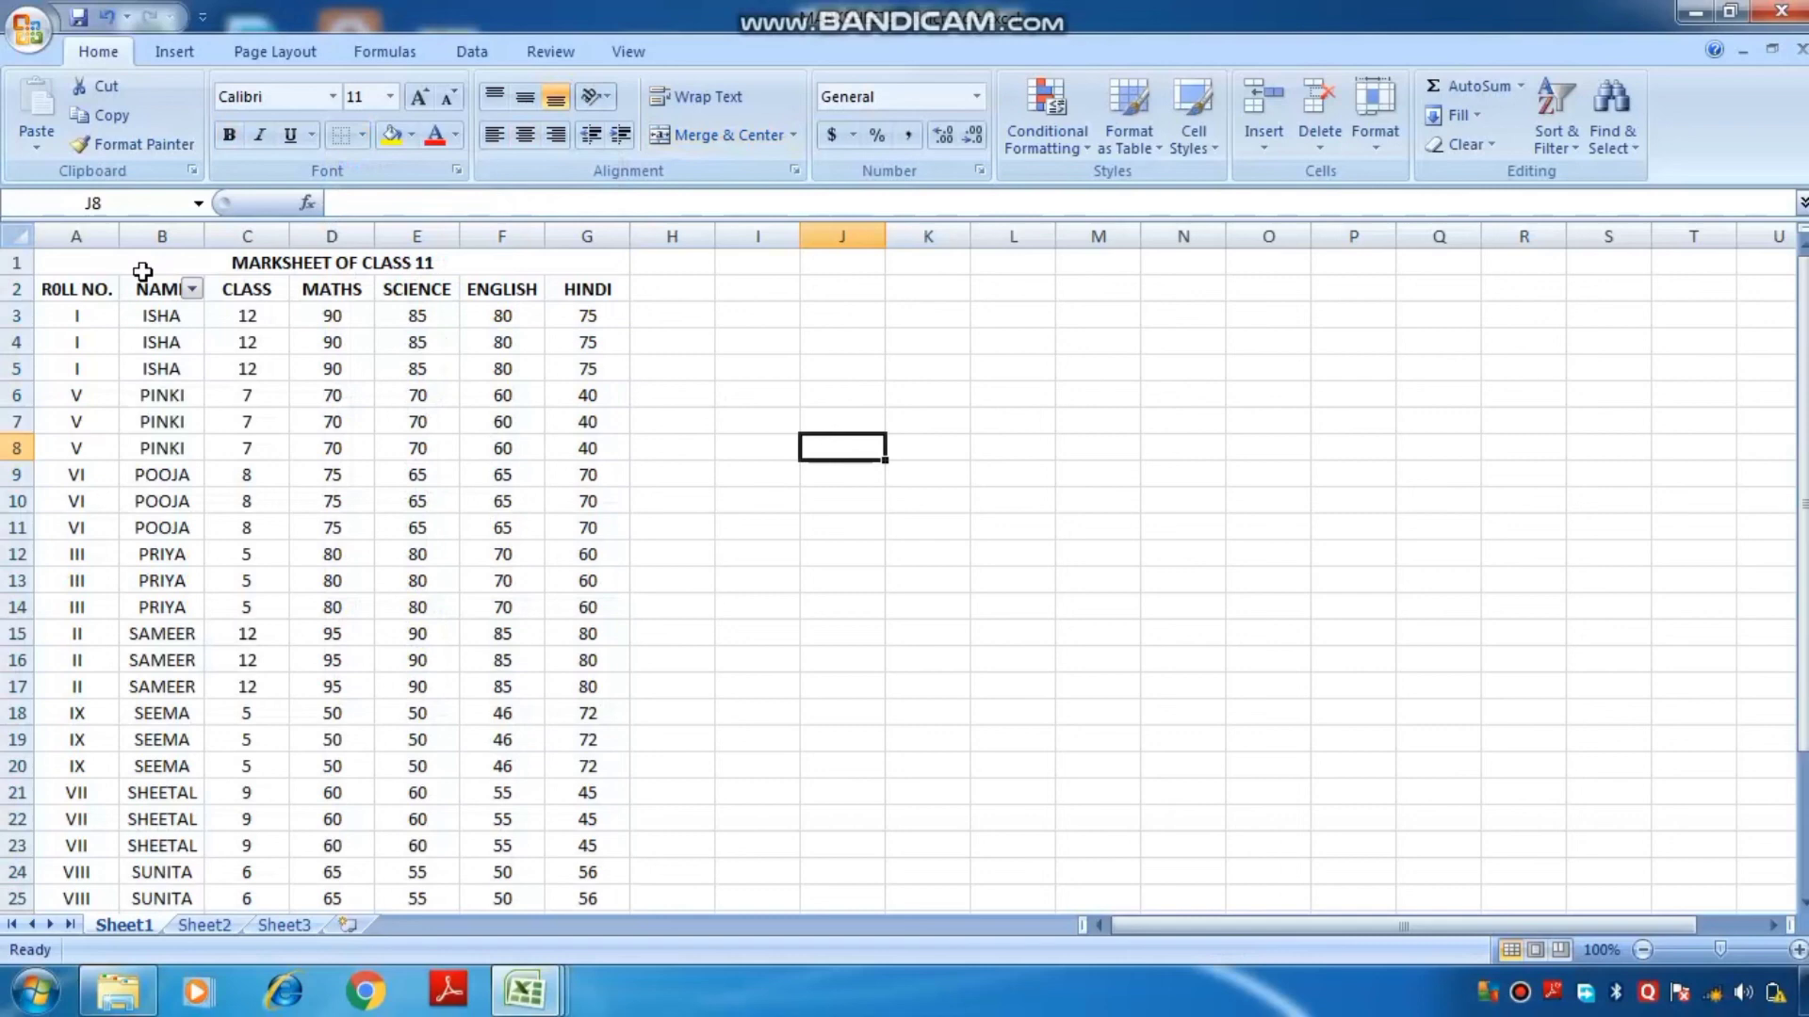
Apply All Borders to the marksheet range A1 to G32 and clear the range selection.
drag(143, 260, 446, 883)
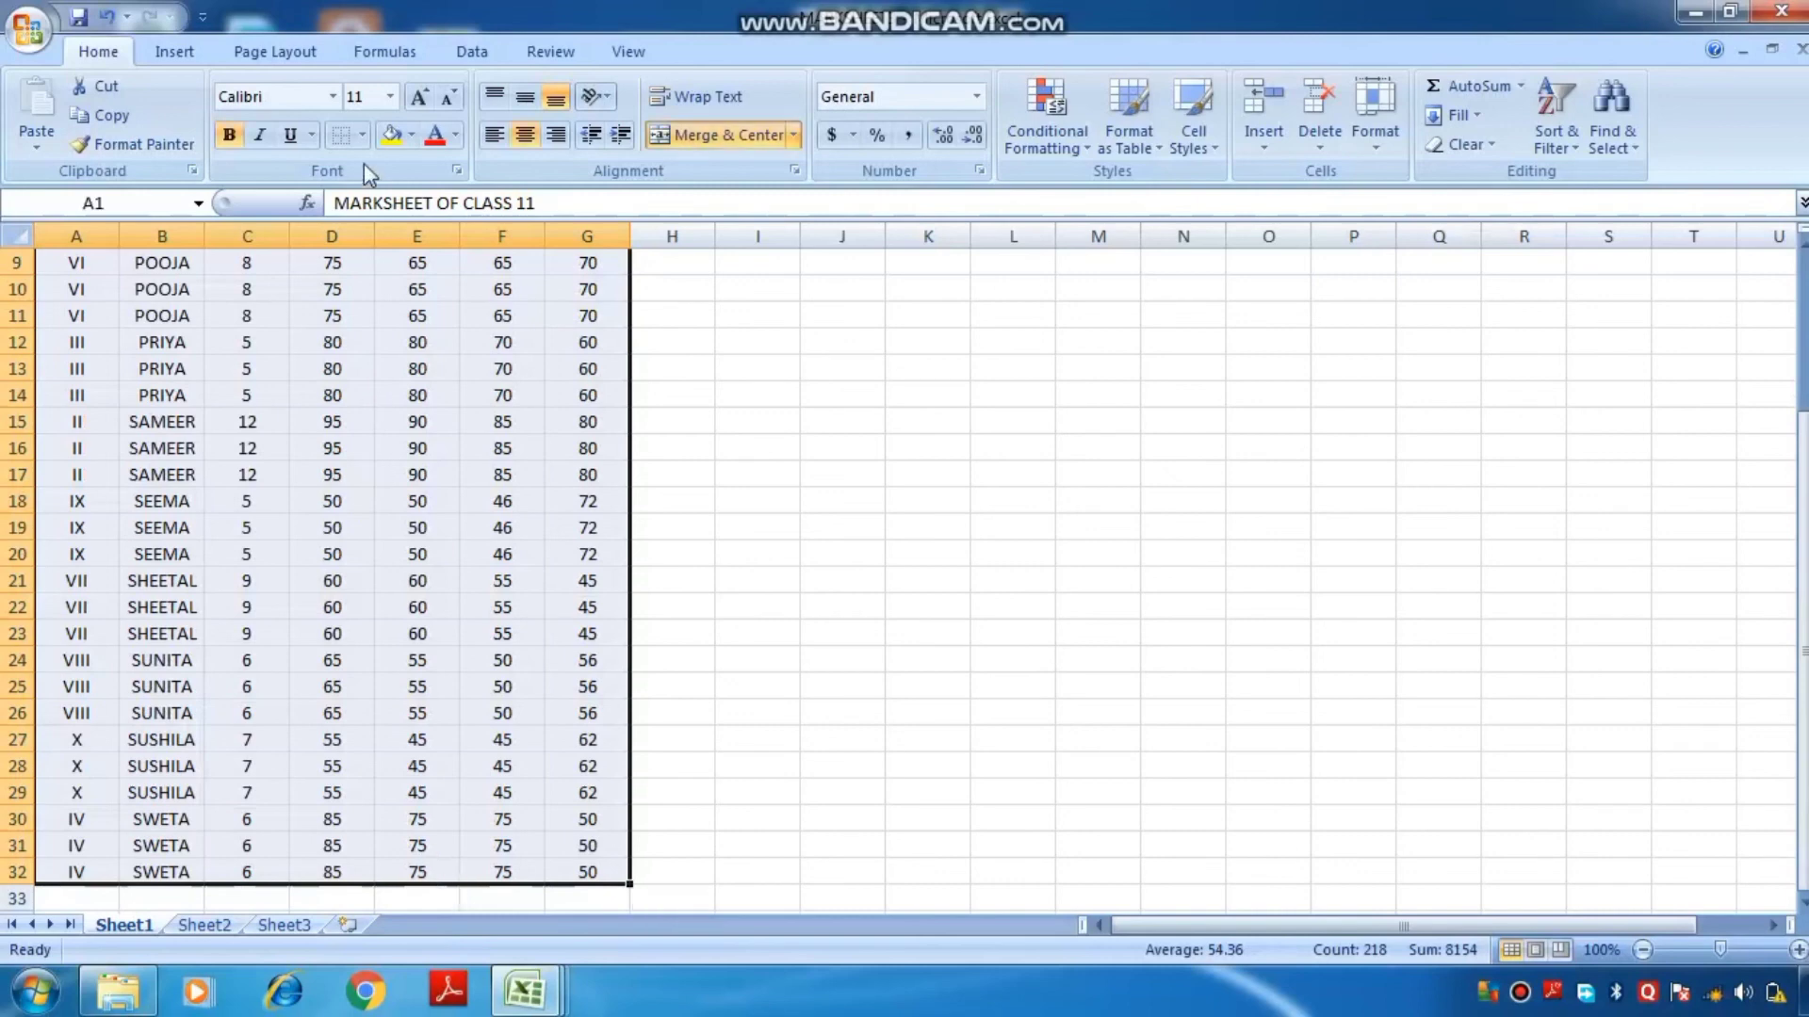
click(362, 135)
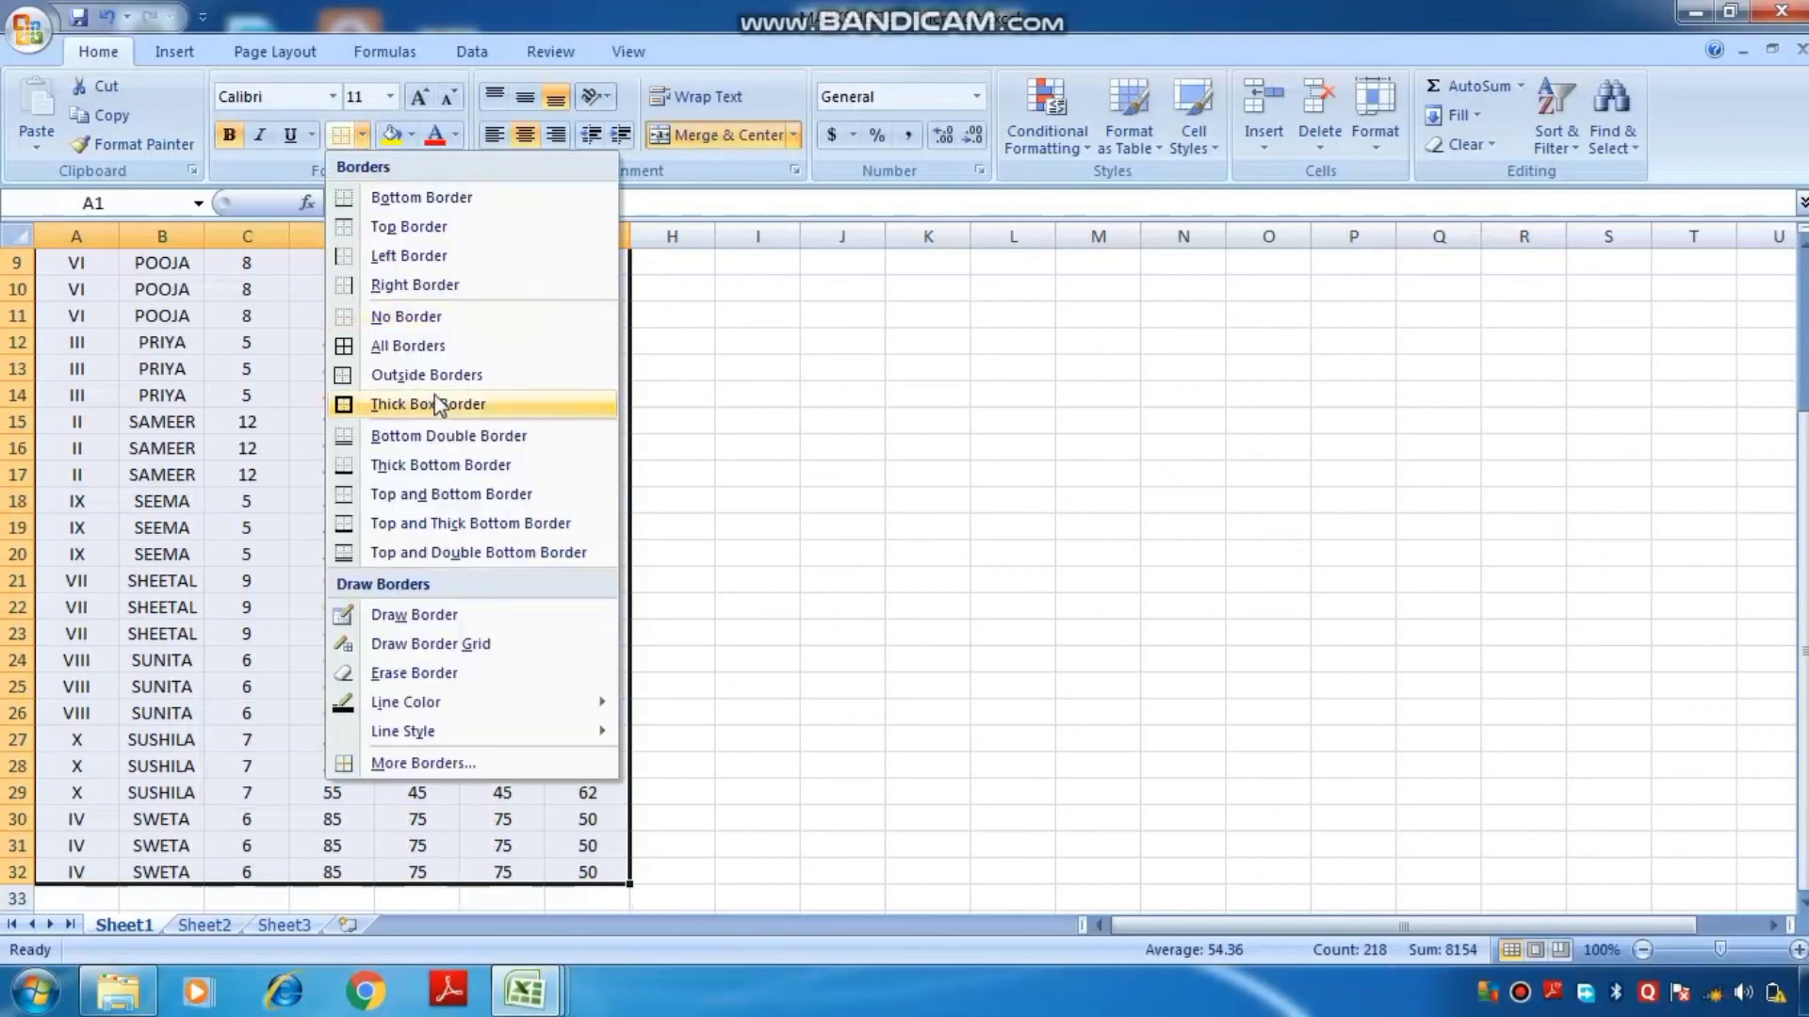
click(423, 346)
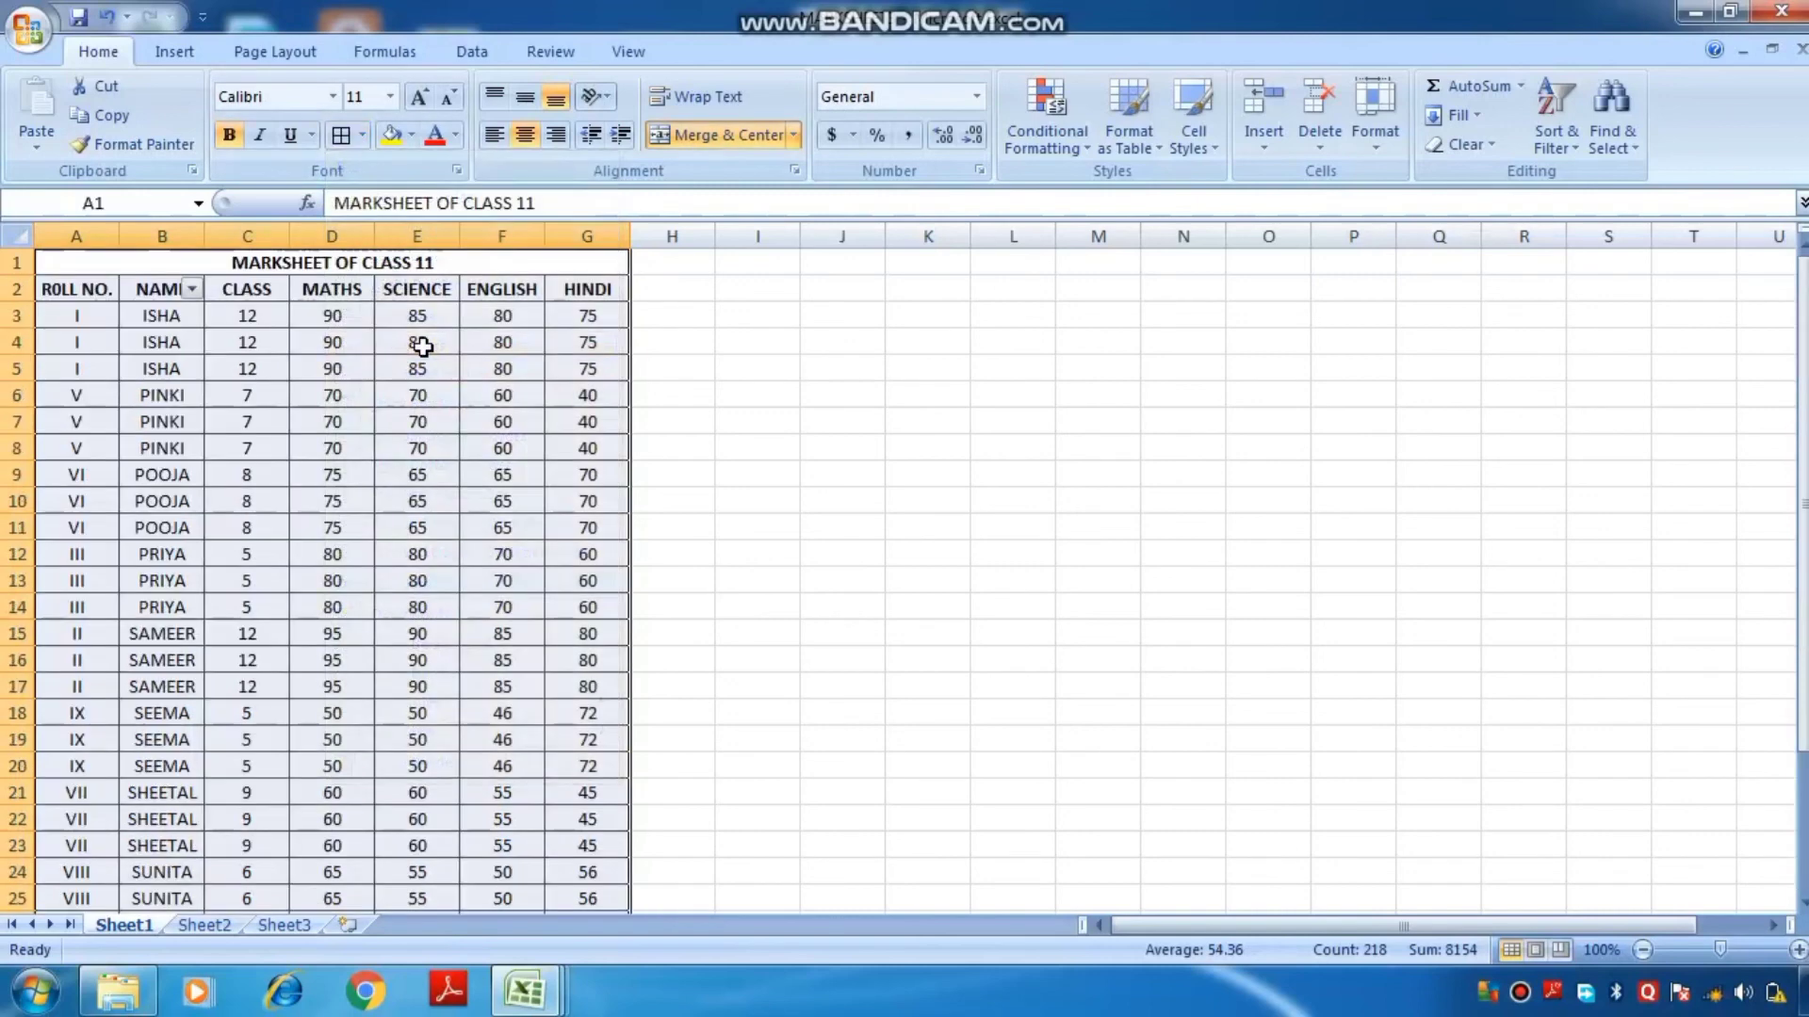
click(423, 347)
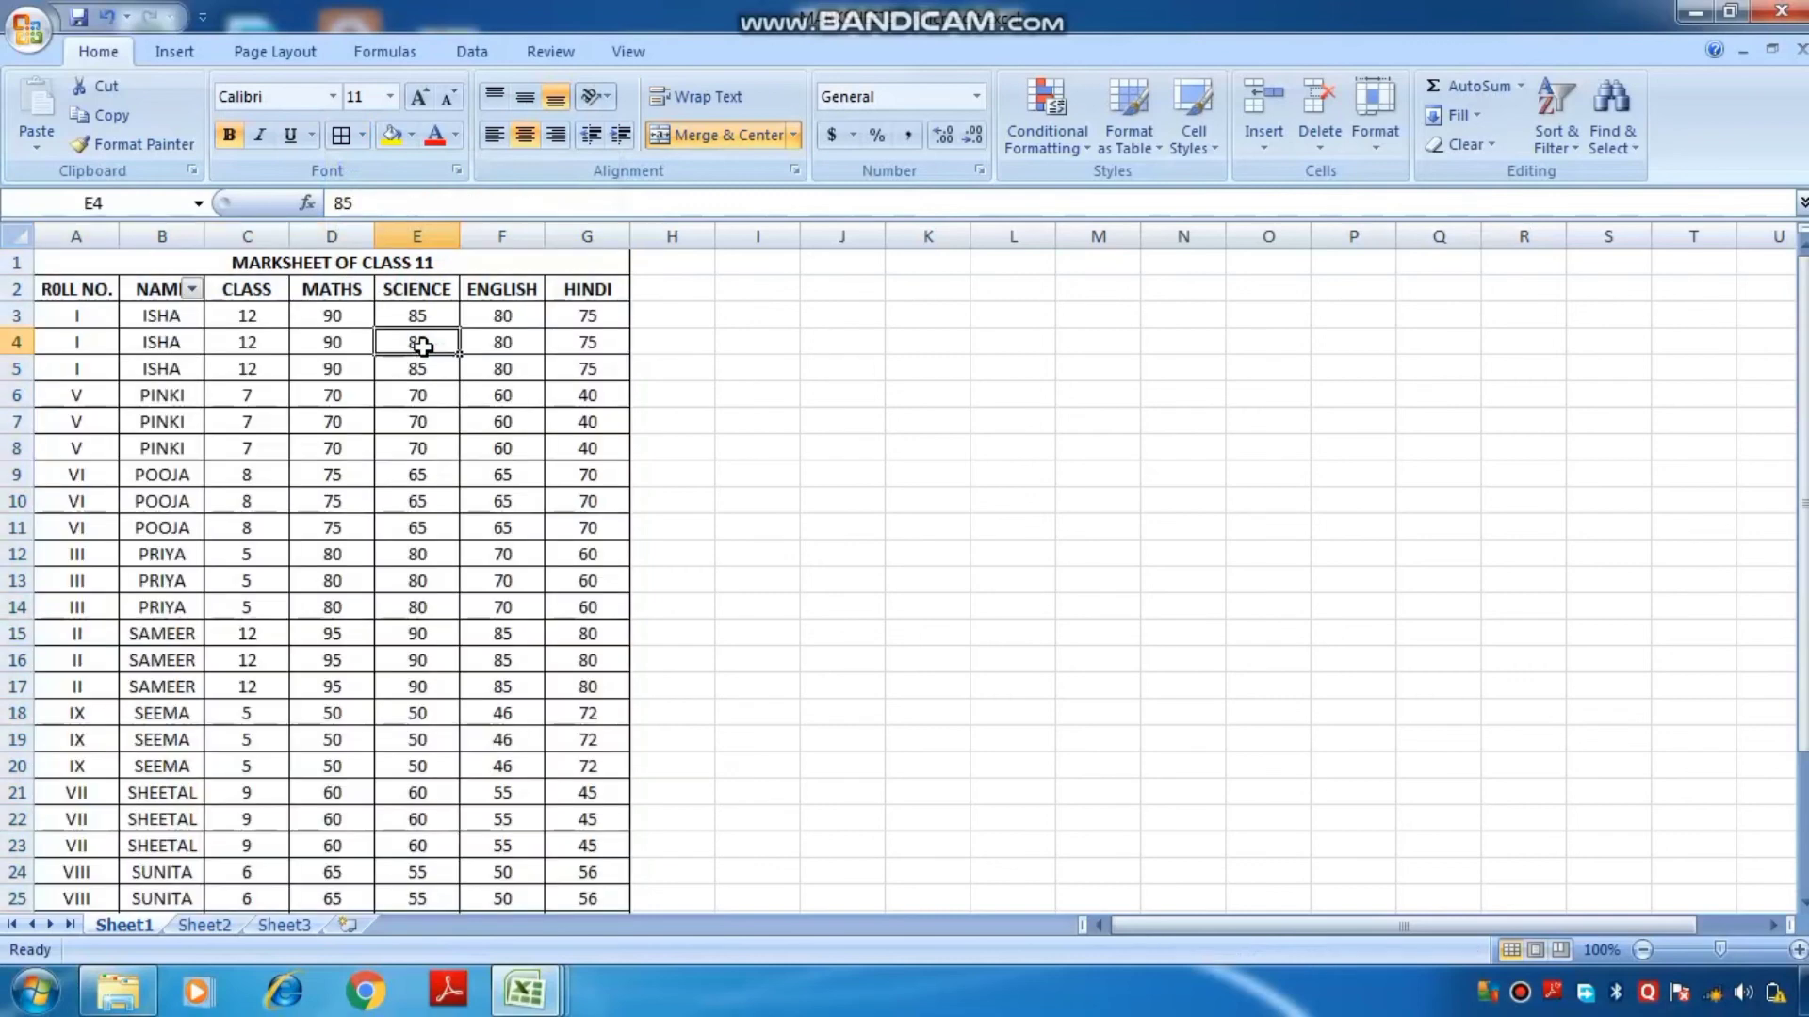
click(735, 490)
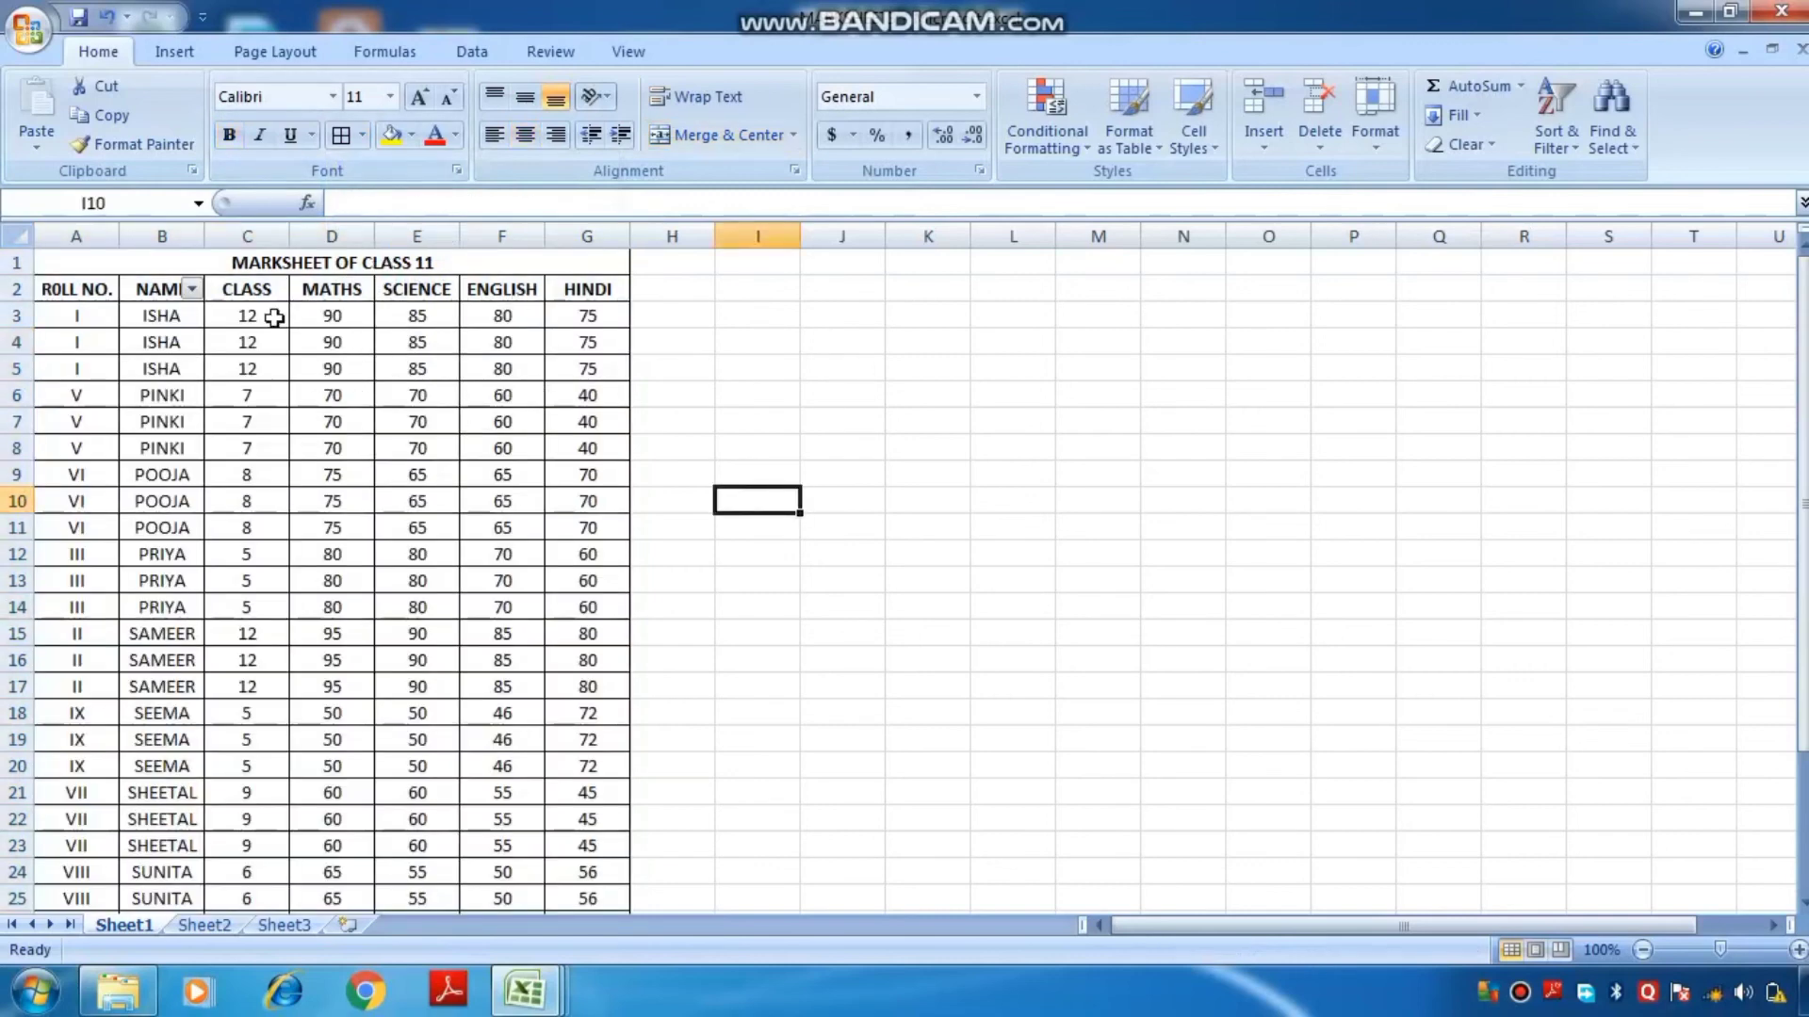